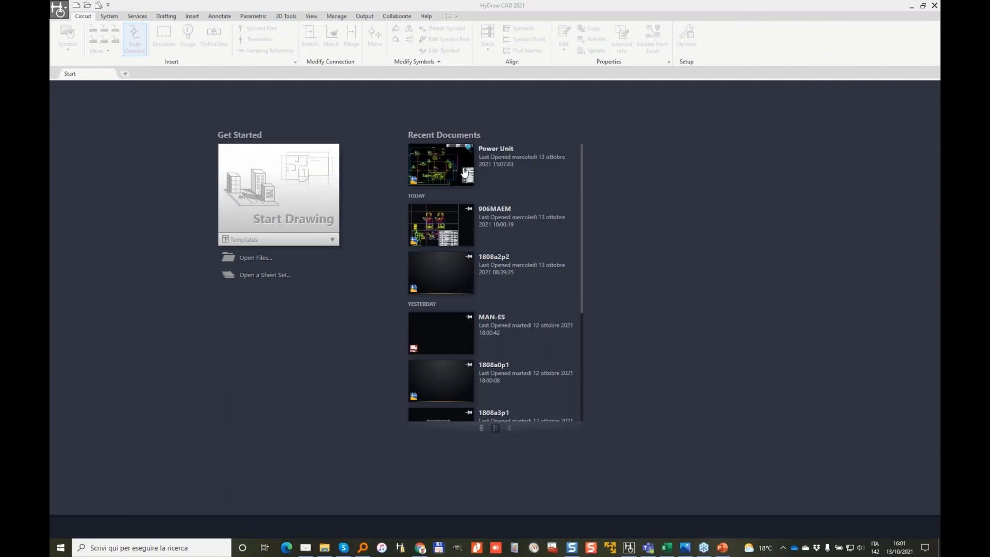
Step: Open the Power Unit drawing from Recent Documents and narrow the Library Explorer panel
{"action": "left_click", "coordinate": [437, 160]}
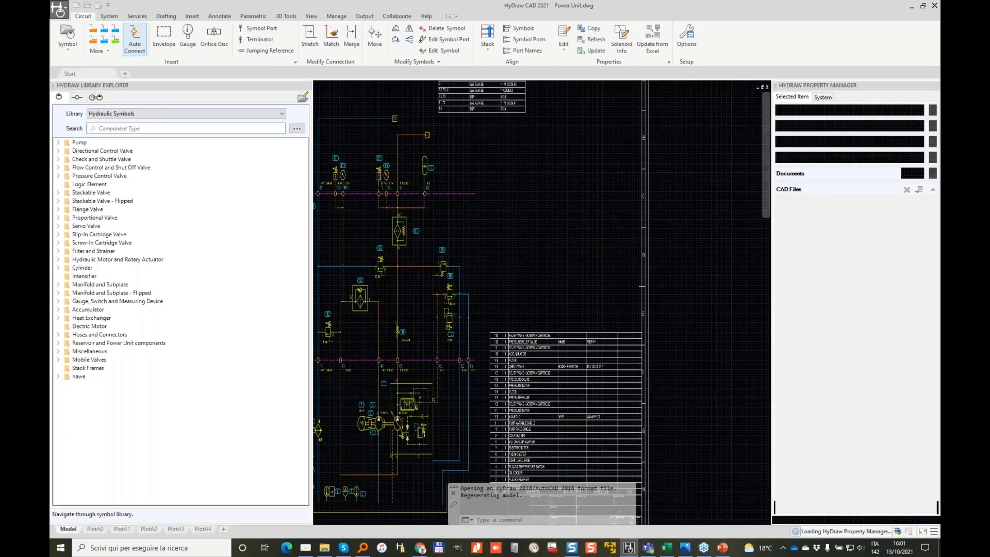
{"action": "left_click_drag", "start_coordinate": [311, 210], "coordinate": [200, 210]}
{"action": "scroll", "coordinate": [420, 242], "scroll_direction": "down", "scroll_amount": 2}
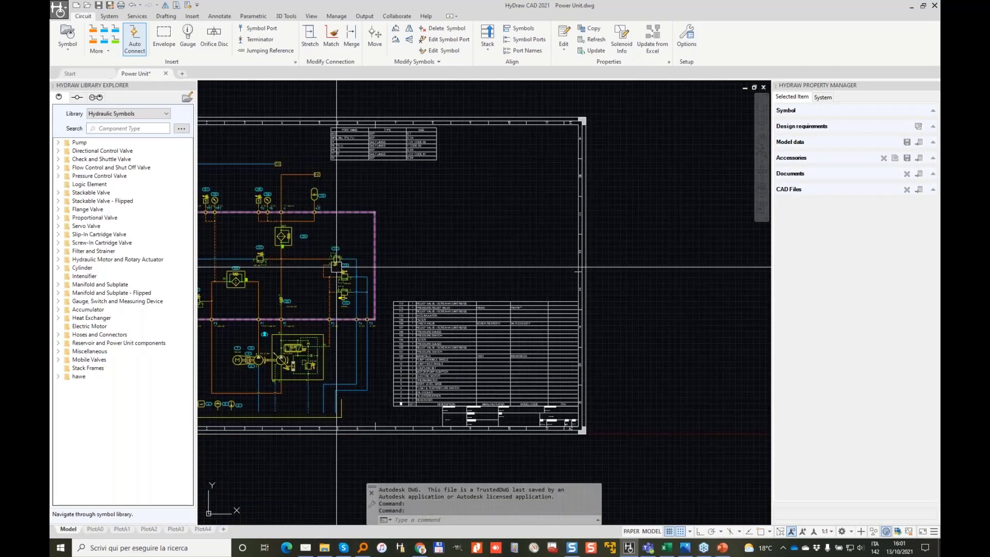
{"action": "mouse_move", "coordinate": [360, 245]}
{"action": "middle_mouse_down"}
{"action": "mouse_move", "coordinate": [504, 242]}
{"action": "mouse_move", "coordinate": [457, 250]}
{"action": "mouse_move", "coordinate": [478, 238]}
{"action": "middle_mouse_up"}
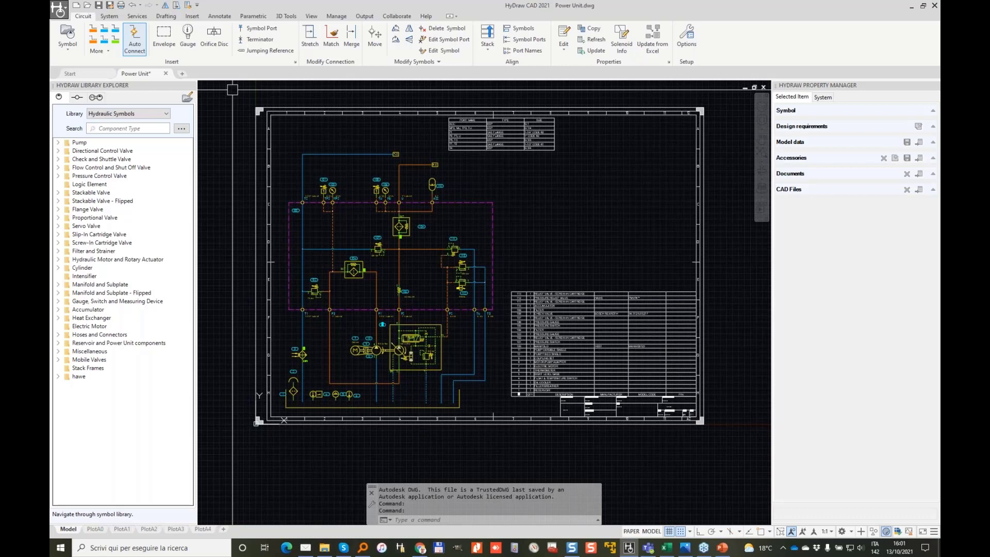
Step: Inspect the parts list up to item 113, then view the whole schematic sheet
{"action": "scroll", "coordinate": [623, 350], "scroll_direction": "up", "scroll_amount": 5}
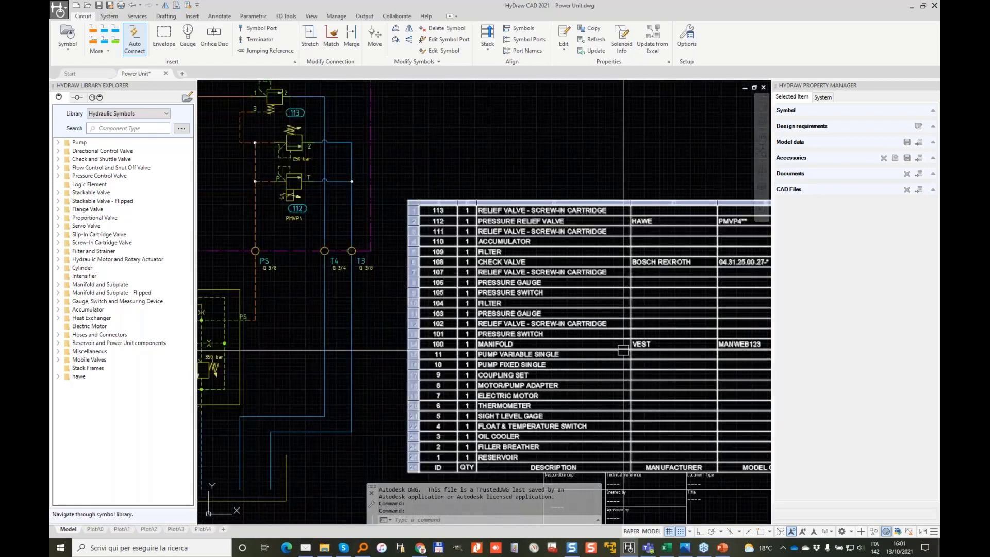
{"action": "middle_click_drag", "start_coordinate": [623, 350], "coordinate": [518, 312]}
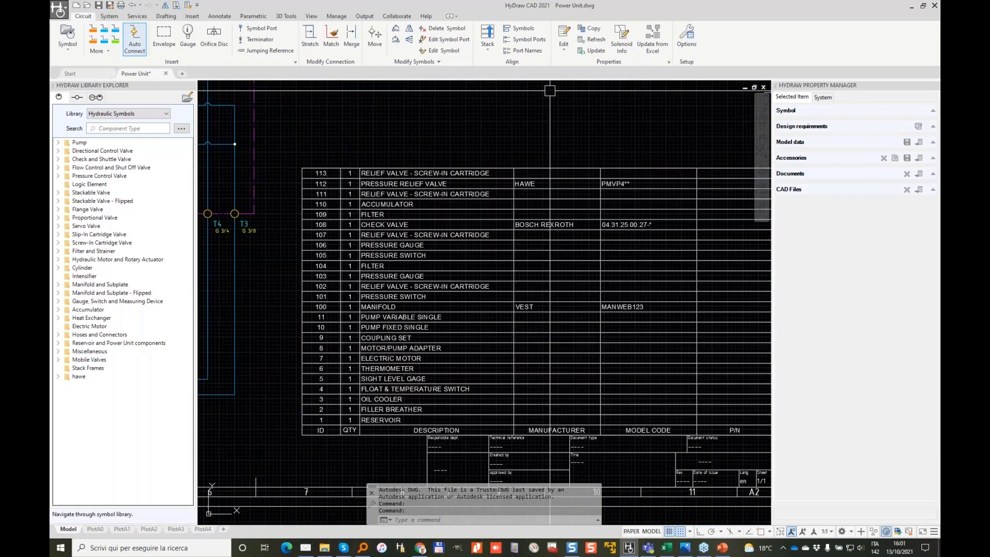
{"action": "left_click", "coordinate": [611, 398]}
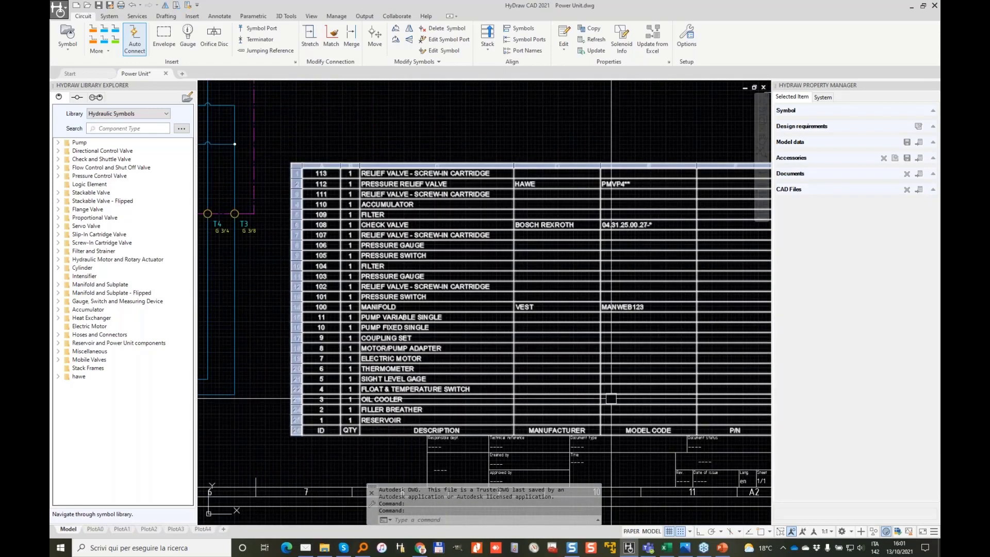
{"action": "key", "text": "Escape"}
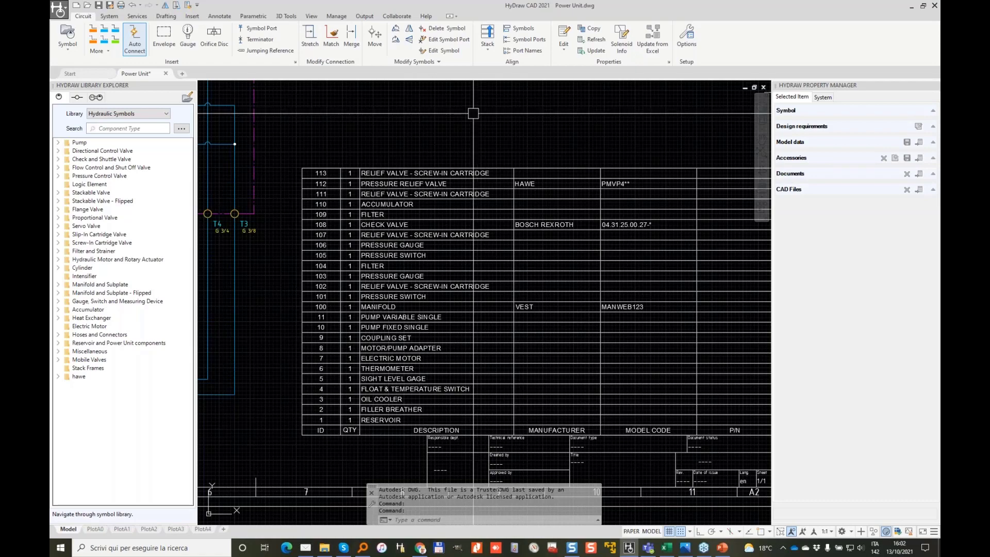
{"action": "scroll", "coordinate": [530, 161], "scroll_direction": "down", "scroll_amount": 2}
{"action": "scroll", "coordinate": [530, 161], "scroll_direction": "down", "scroll_amount": 2}
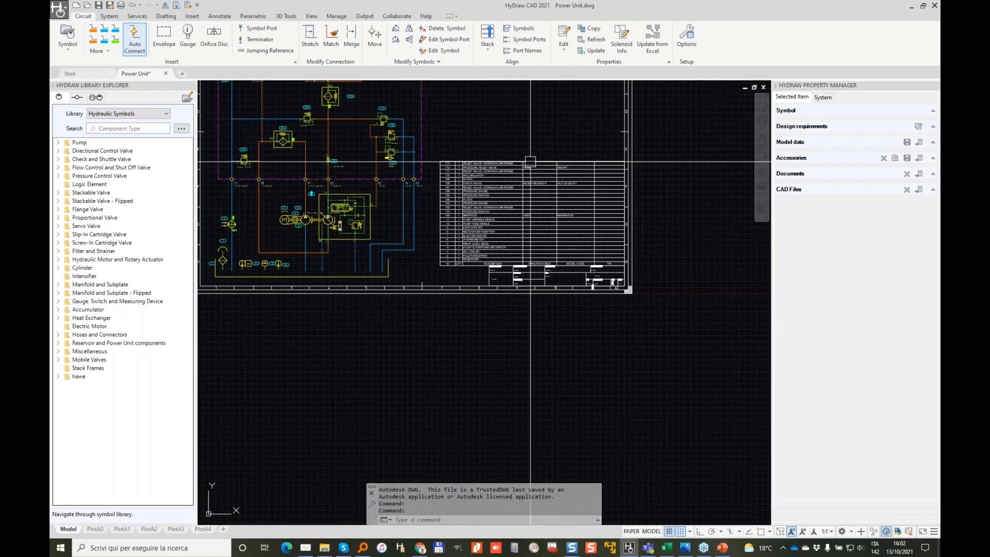
{"action": "middle_click_drag", "start_coordinate": [456, 131], "coordinate": [532, 267]}
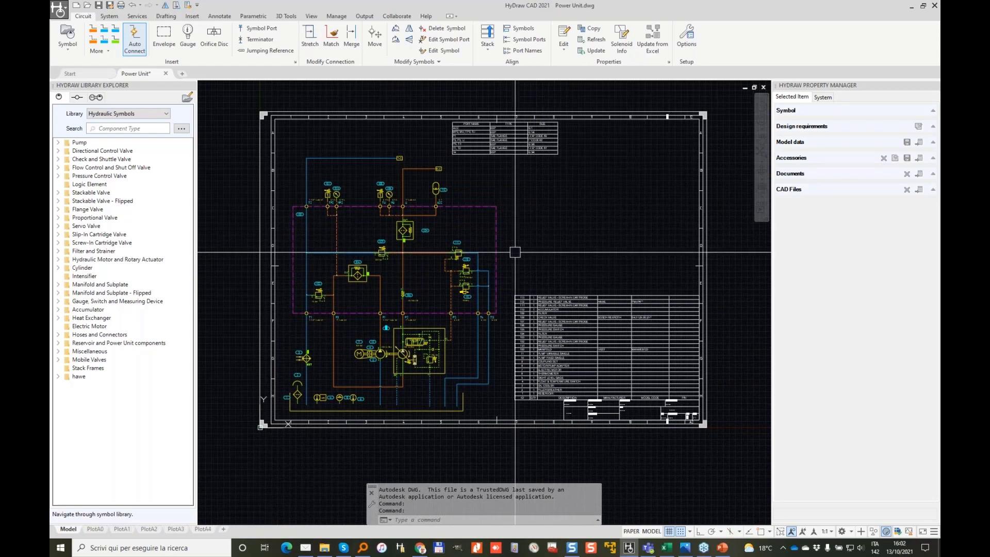
Step: Start a new blank drawing and look through the Templates list without choosing one
{"action": "left_click", "coordinate": [81, 76]}
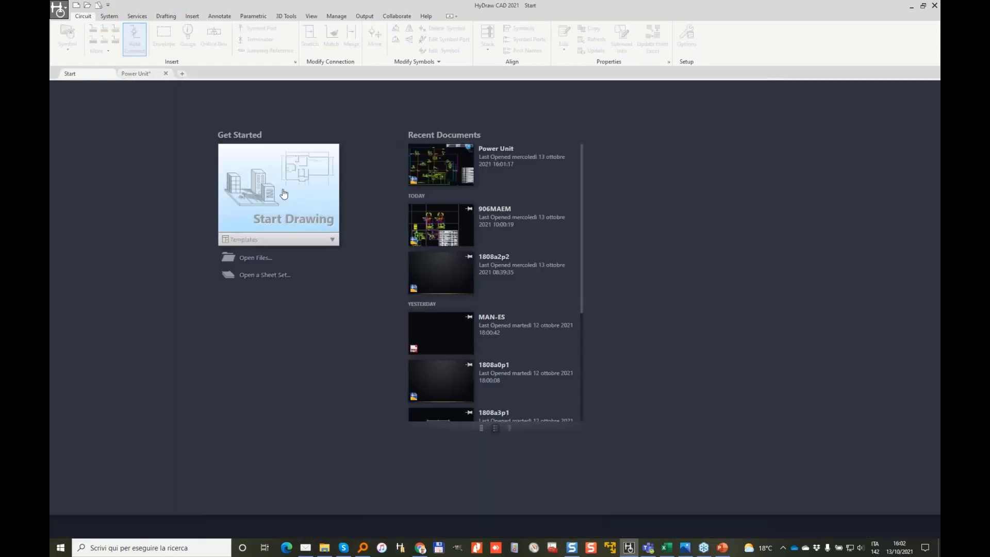
{"action": "left_click", "coordinate": [283, 194]}
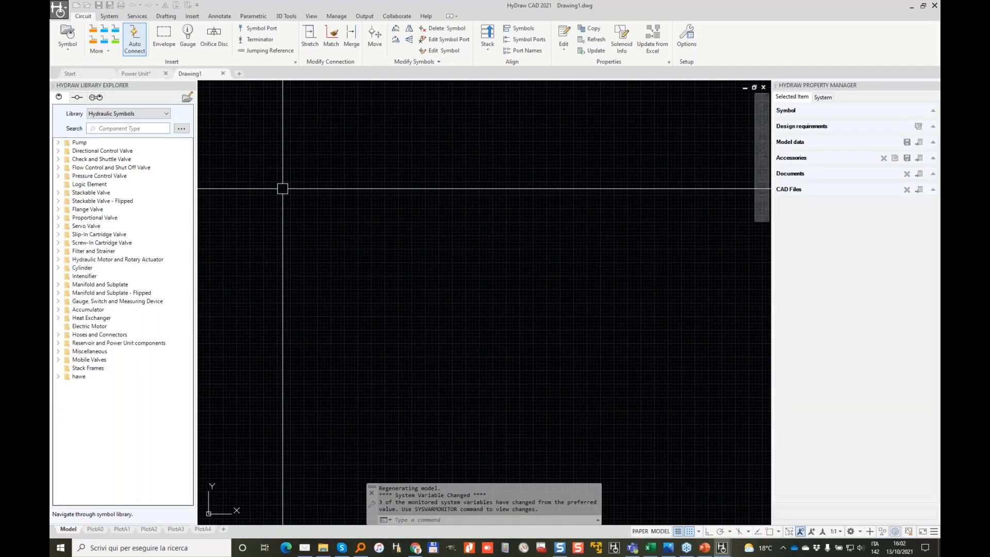
{"action": "left_click", "coordinate": [83, 75]}
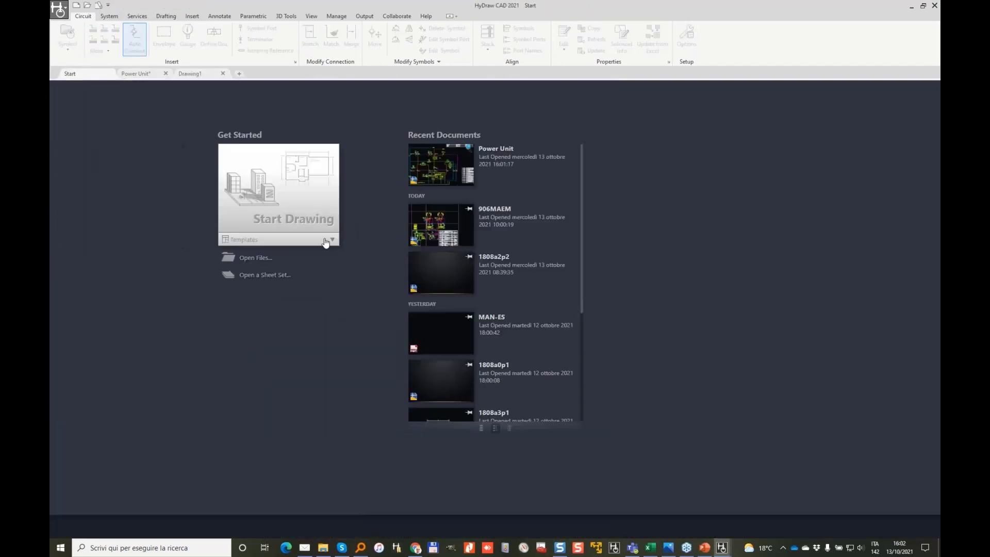
{"action": "left_click", "coordinate": [329, 240]}
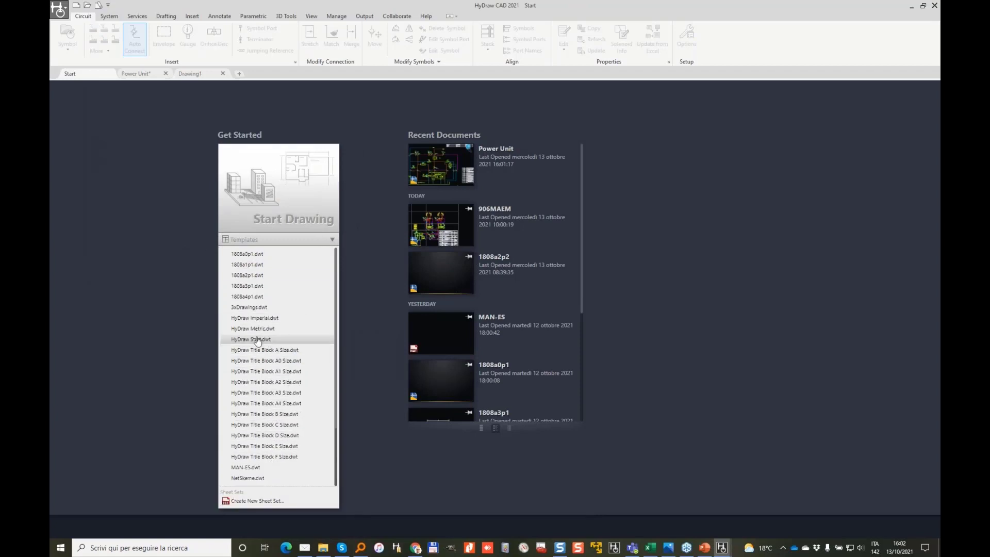
{"action": "left_click", "coordinate": [369, 123]}
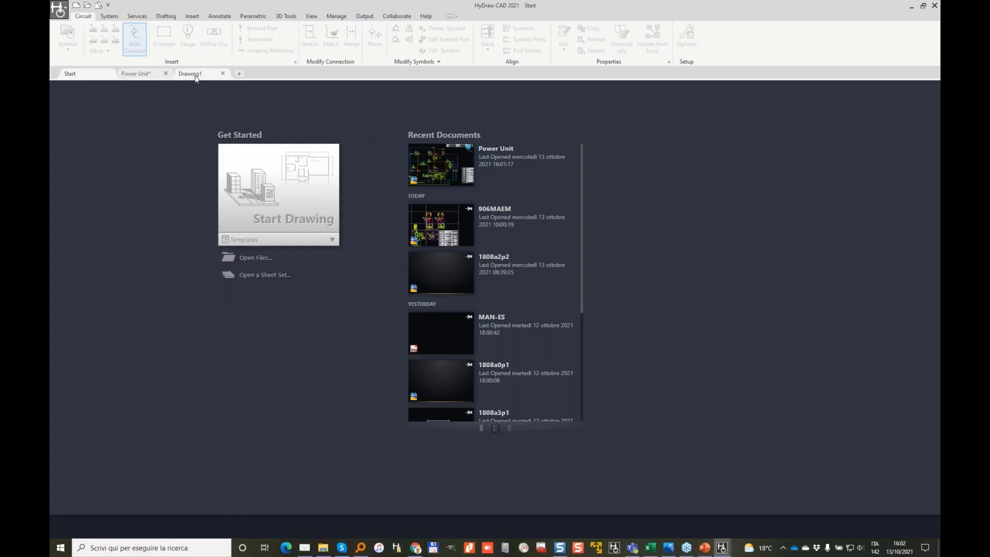
Step: Return to the Drawing1 tab and show the System ribbon tools
{"action": "left_click", "coordinate": [195, 75]}
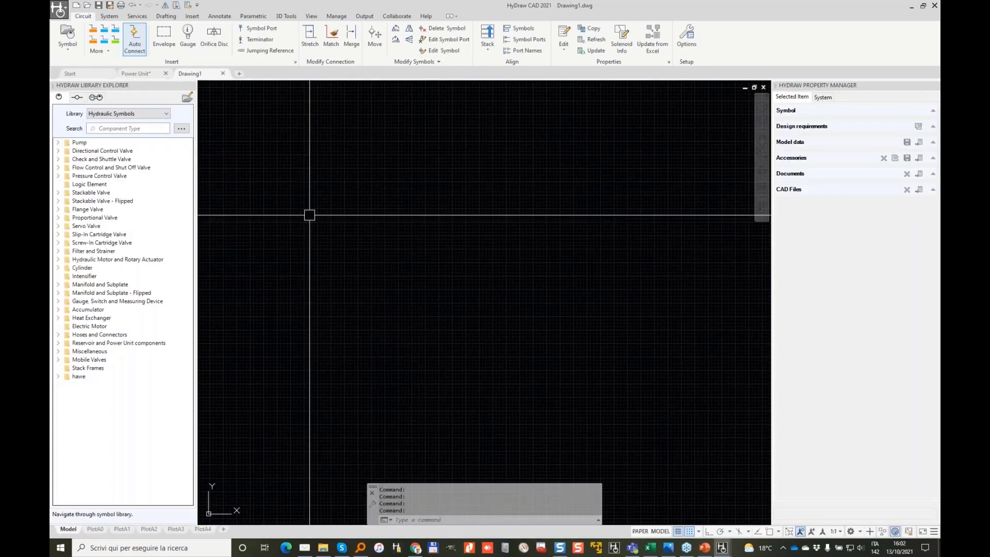
{"action": "scroll", "coordinate": [618, 263], "scroll_direction": "down", "scroll_amount": 2}
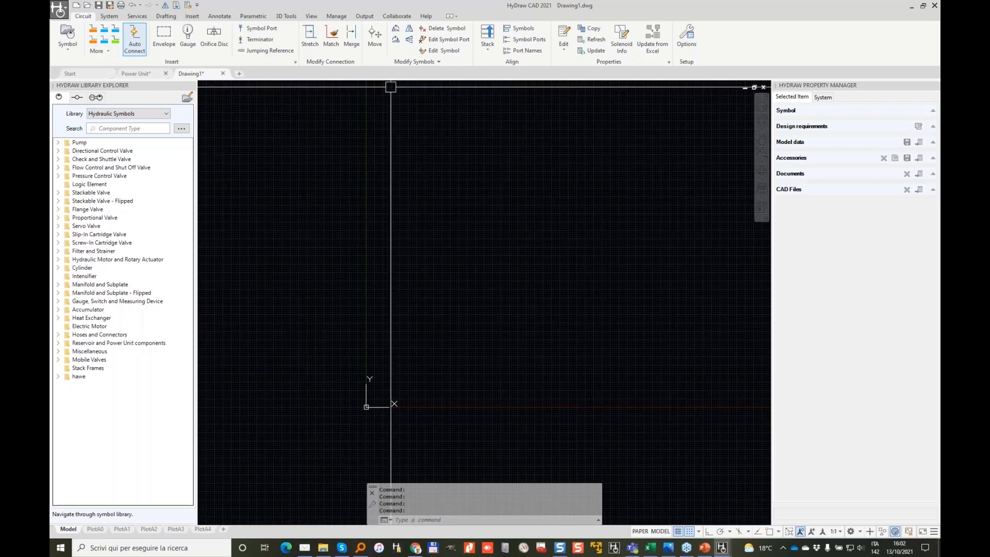
{"action": "left_click", "coordinate": [106, 17]}
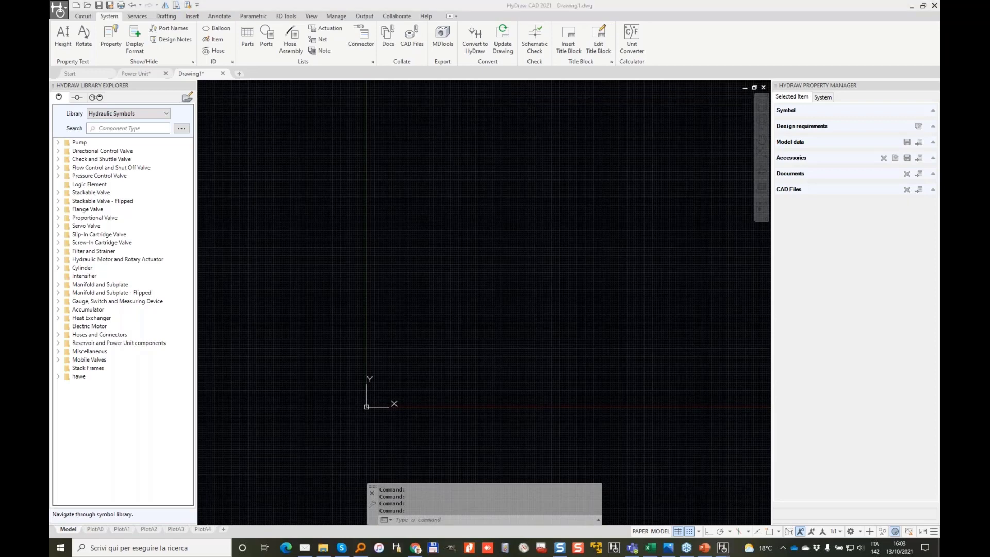
{"action": "mouse_move", "coordinate": [104, 7]}
{"action": "left_mouse_down"}
{"action": "mouse_move", "coordinate": [97, 19]}
{"action": "mouse_move", "coordinate": [131, 13]}
{"action": "mouse_move", "coordinate": [124, 7]}
{"action": "left_mouse_up"}
{"action": "mouse_move", "coordinate": [72, 25]}
{"action": "left_mouse_down"}
{"action": "mouse_move", "coordinate": [103, 17]}
{"action": "mouse_move", "coordinate": [75, 7]}
{"action": "left_mouse_up"}
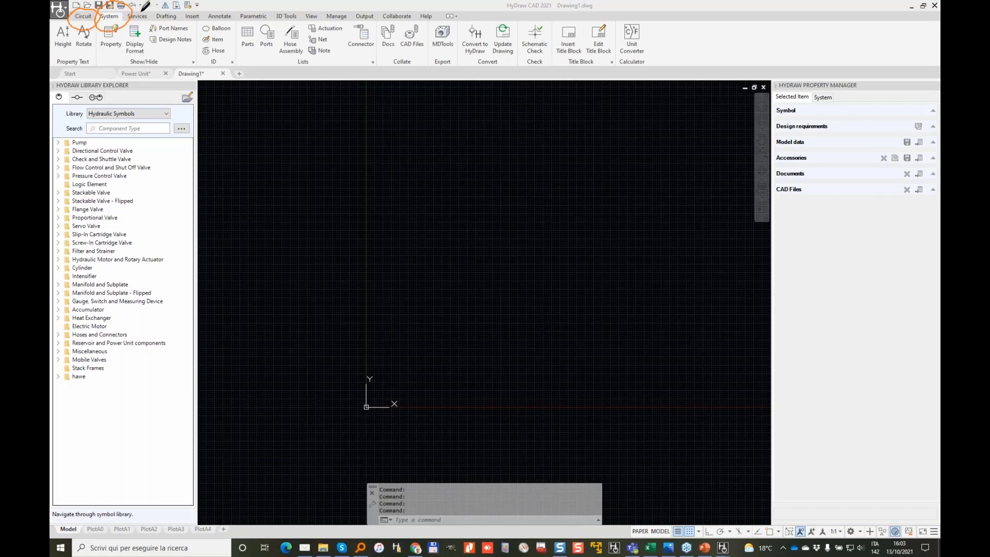
{"action": "mouse_move", "coordinate": [154, 14]}
{"action": "left_mouse_down"}
{"action": "mouse_move", "coordinate": [192, 23]}
{"action": "mouse_move", "coordinate": [445, 19]}
{"action": "mouse_move", "coordinate": [400, 7]}
{"action": "mouse_move", "coordinate": [157, 11]}
{"action": "mouse_move", "coordinate": [157, 24]}
{"action": "mouse_move", "coordinate": [267, 23]}
{"action": "left_mouse_up"}
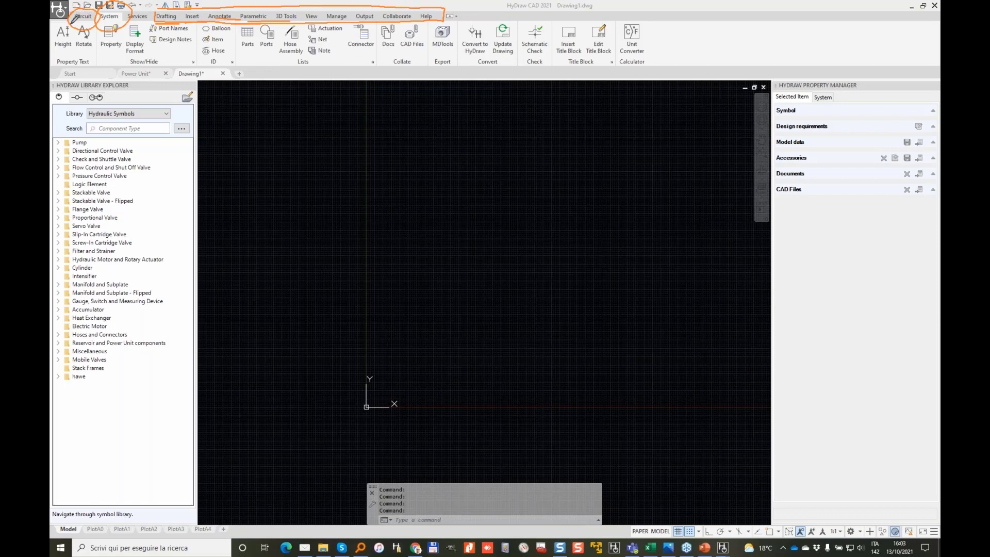
{"action": "mouse_move", "coordinate": [124, 22]}
{"action": "left_mouse_down"}
{"action": "mouse_move", "coordinate": [136, 7]}
{"action": "mouse_move", "coordinate": [132, 25]}
{"action": "left_mouse_up"}
{"action": "right_click", "coordinate": [81, 249]}
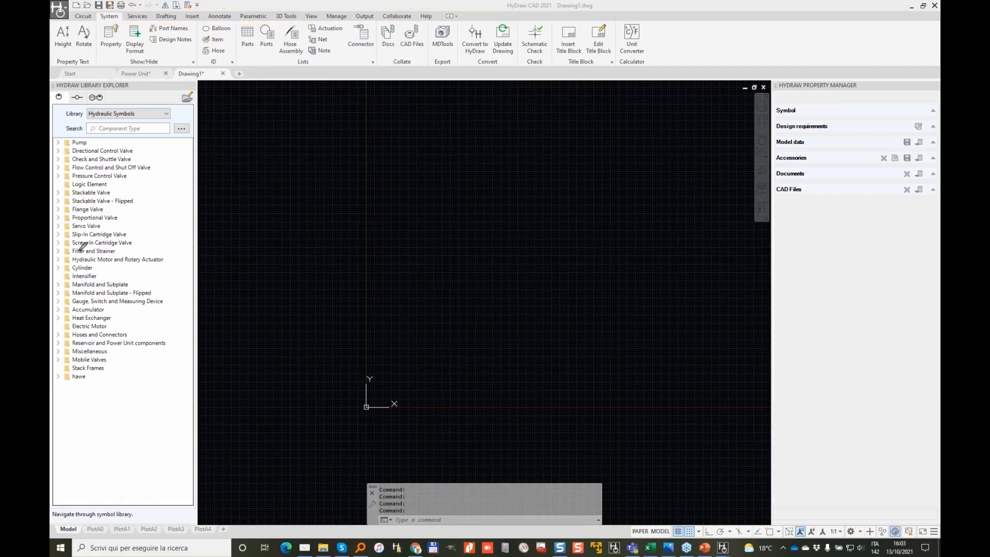
{"action": "mouse_move", "coordinate": [563, 11]}
{"action": "left_mouse_down"}
{"action": "mouse_move", "coordinate": [567, 68]}
{"action": "mouse_move", "coordinate": [604, 8]}
{"action": "left_mouse_up"}
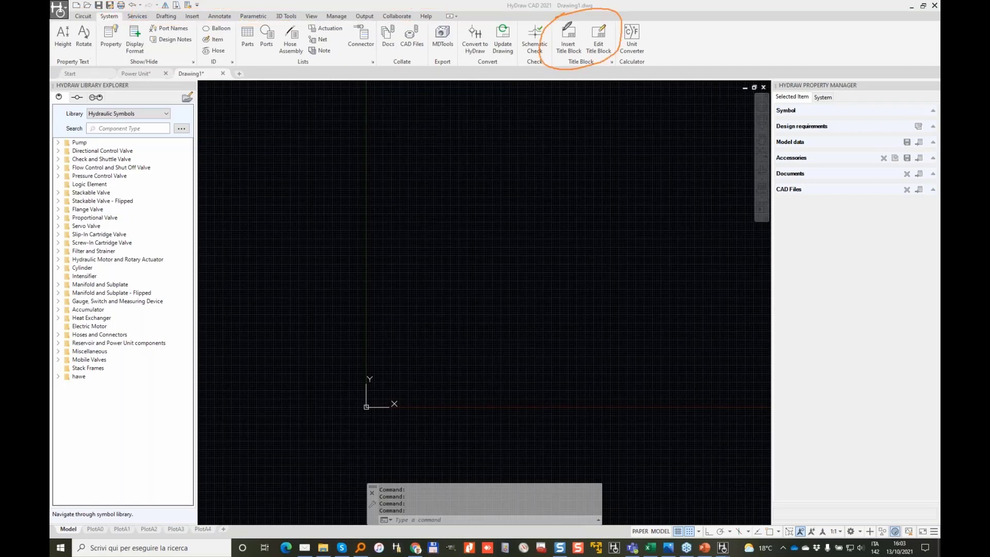
Step: Insert an A2 title block border into Drawing1
{"action": "left_click", "coordinate": [567, 36]}
{"action": "left_click", "coordinate": [532, 199]}
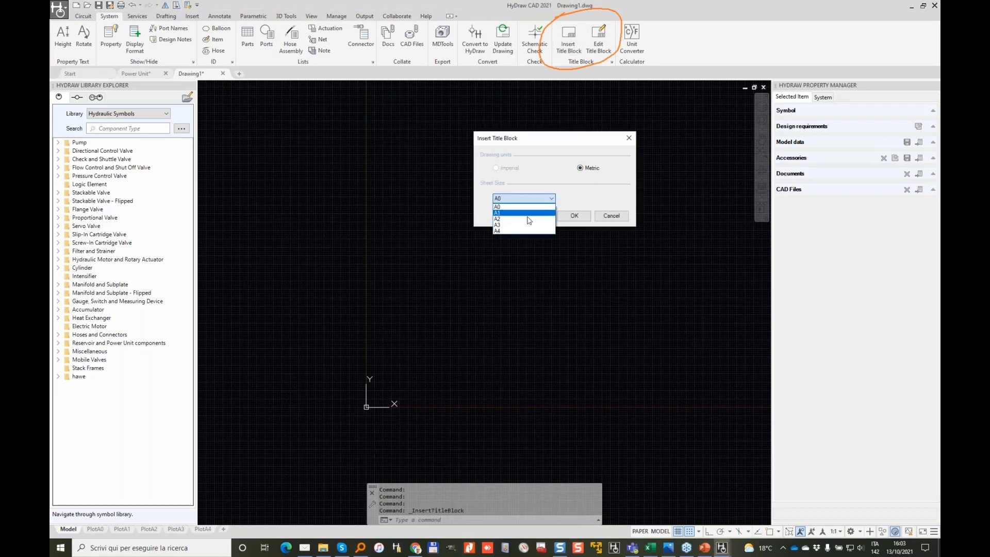
{"action": "left_click", "coordinate": [521, 218]}
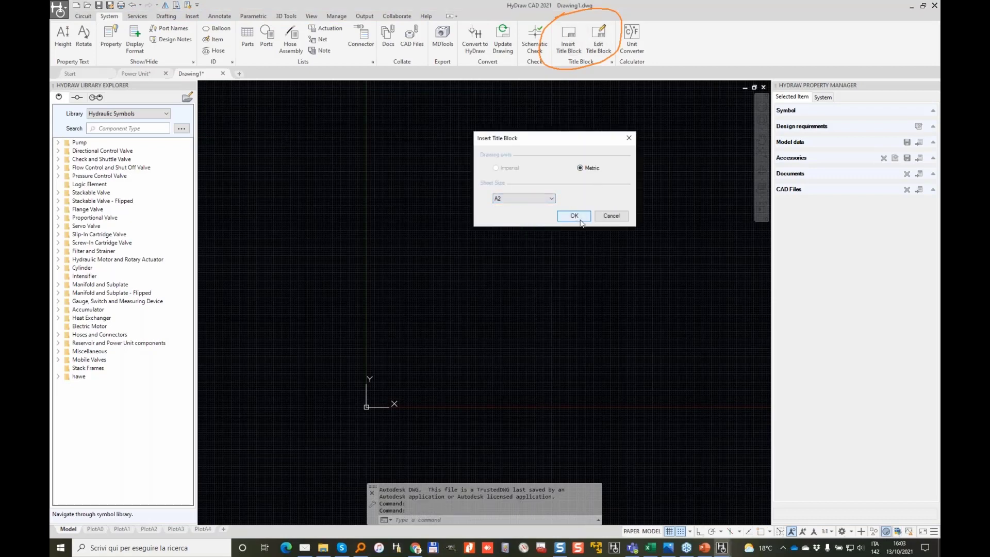
{"action": "left_click", "coordinate": [575, 216]}
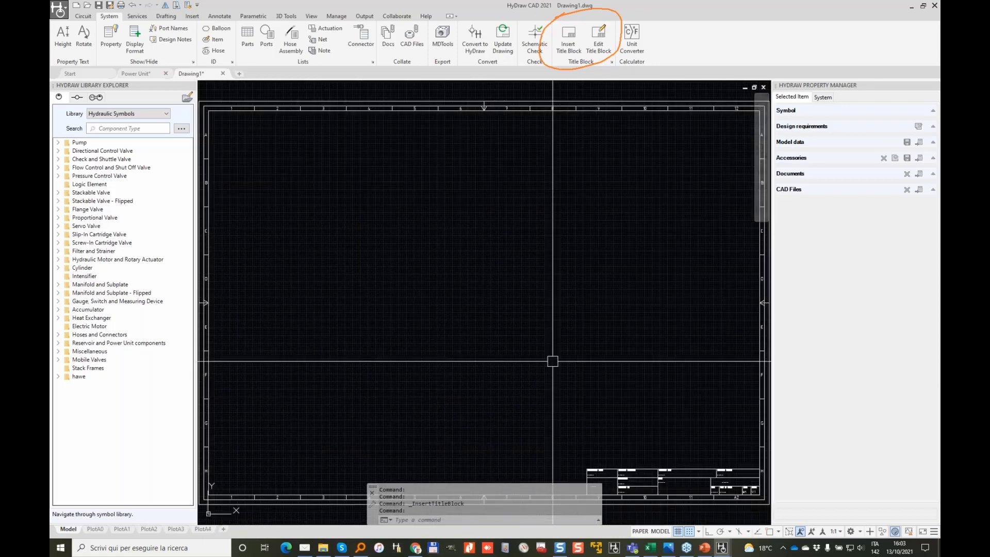
Step: Fill the title block with the creator's initials and the title 'TEST BENCH'
{"action": "left_click", "coordinate": [597, 38]}
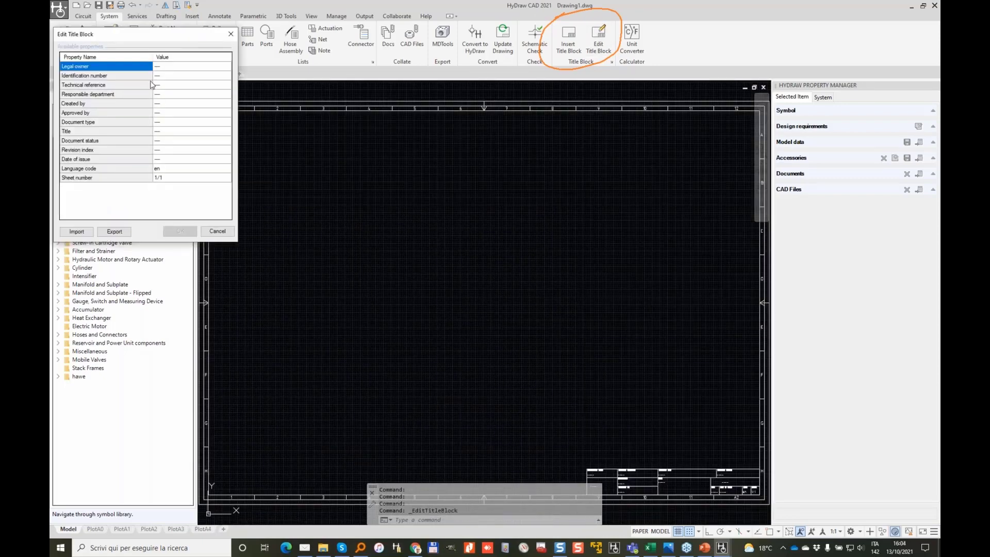
{"action": "left_click", "coordinate": [167, 68]}
{"action": "left_click", "coordinate": [172, 84]}
{"action": "left_click", "coordinate": [167, 104]}
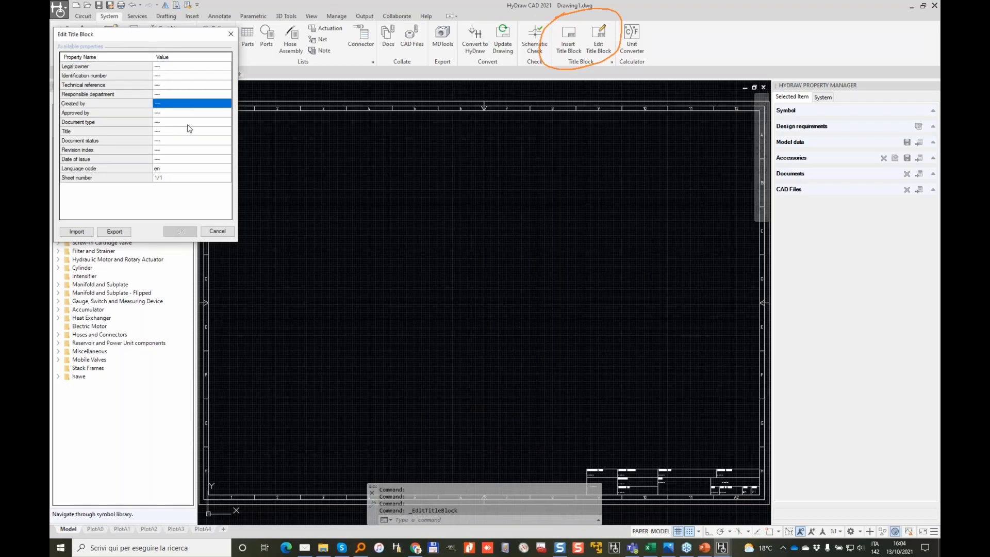
{"action": "left_click", "coordinate": [173, 116]}
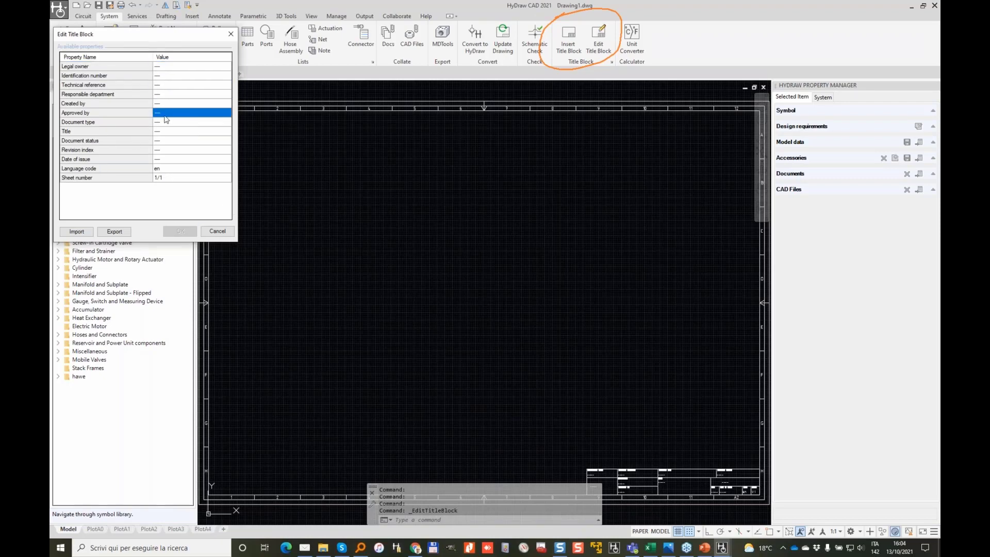
{"action": "left_click", "coordinate": [163, 116]}
{"action": "left_click", "coordinate": [172, 103]}
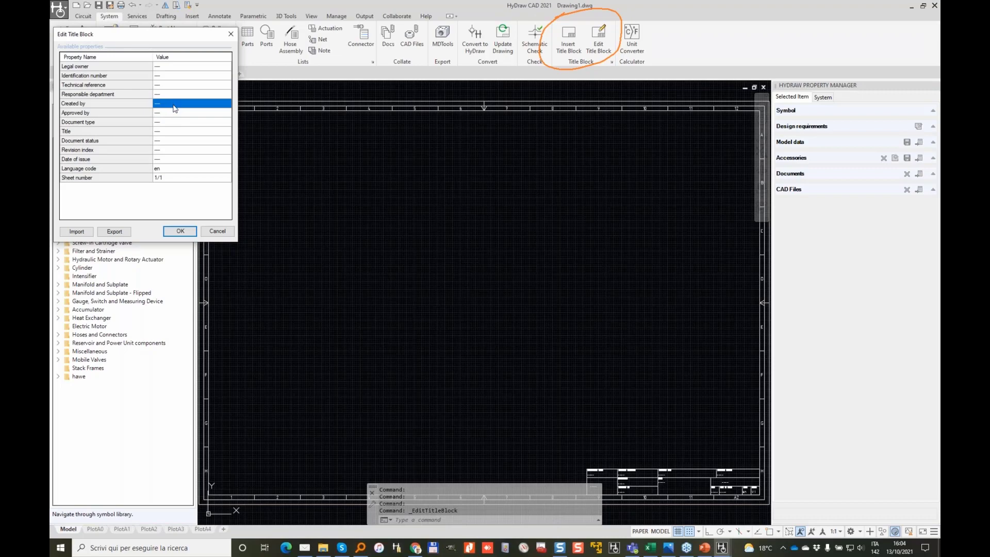
{"action": "left_click", "coordinate": [172, 104]}
{"action": "type", "text": "CM"}
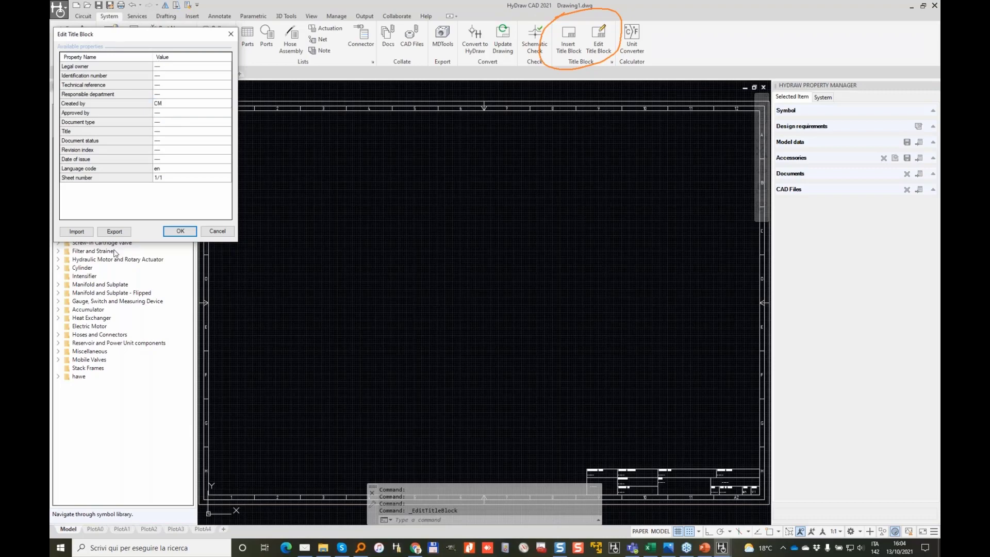
{"action": "left_click", "coordinate": [178, 133]}
{"action": "left_click", "coordinate": [178, 133]}
{"action": "type", "text": "TEST BENCH"}
{"action": "left_click", "coordinate": [180, 231]}
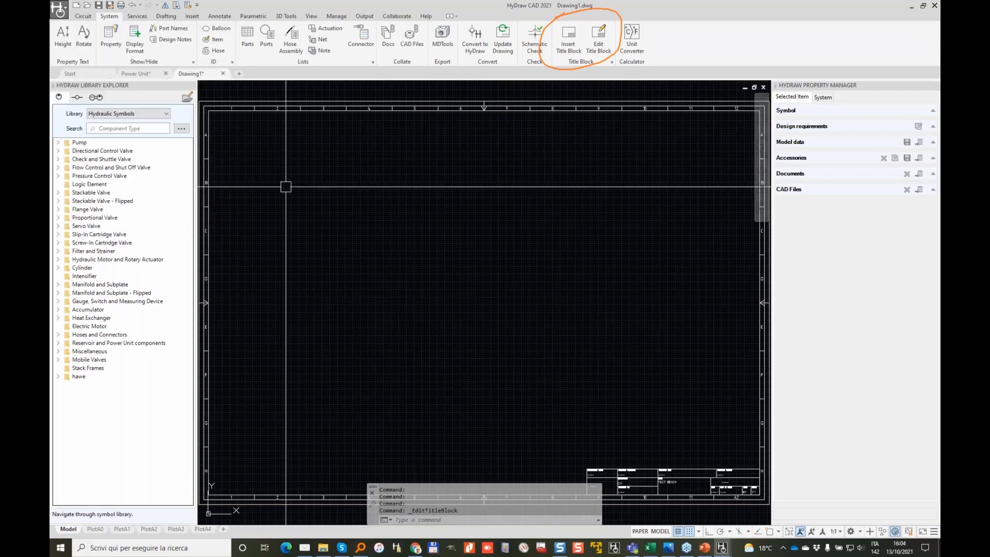
{"action": "mouse_move", "coordinate": [389, 338]}
{"action": "middle_mouse_down"}
{"action": "mouse_move", "coordinate": [413, 306]}
{"action": "mouse_move", "coordinate": [416, 245]}
{"action": "middle_mouse_up"}
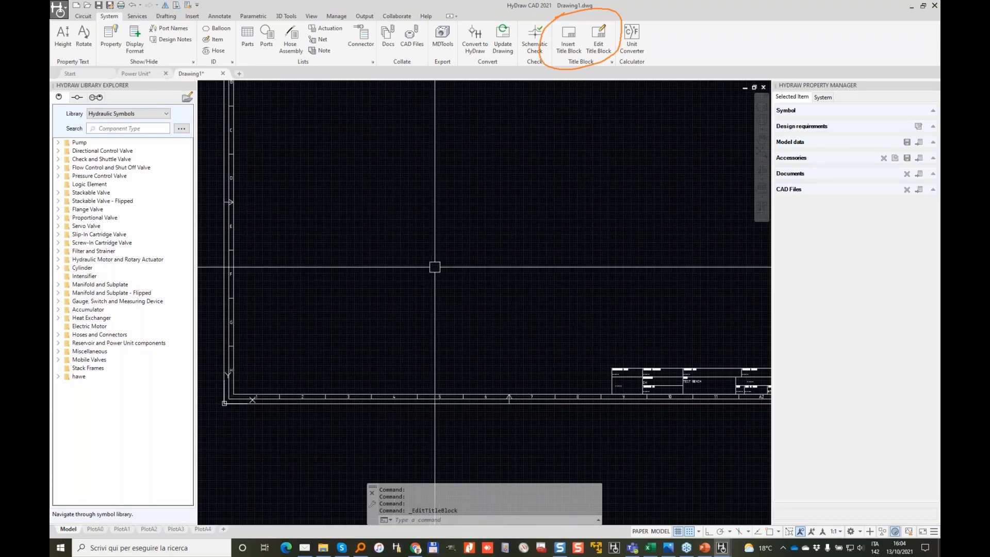
{"action": "left_click", "coordinate": [134, 76]}
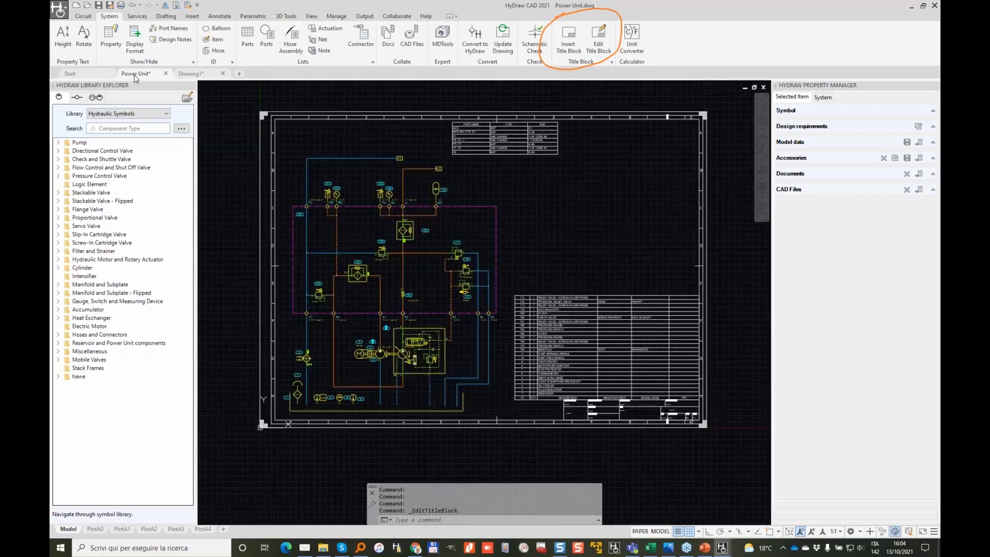
{"action": "scroll", "coordinate": [343, 348], "scroll_direction": "up", "scroll_amount": 4}
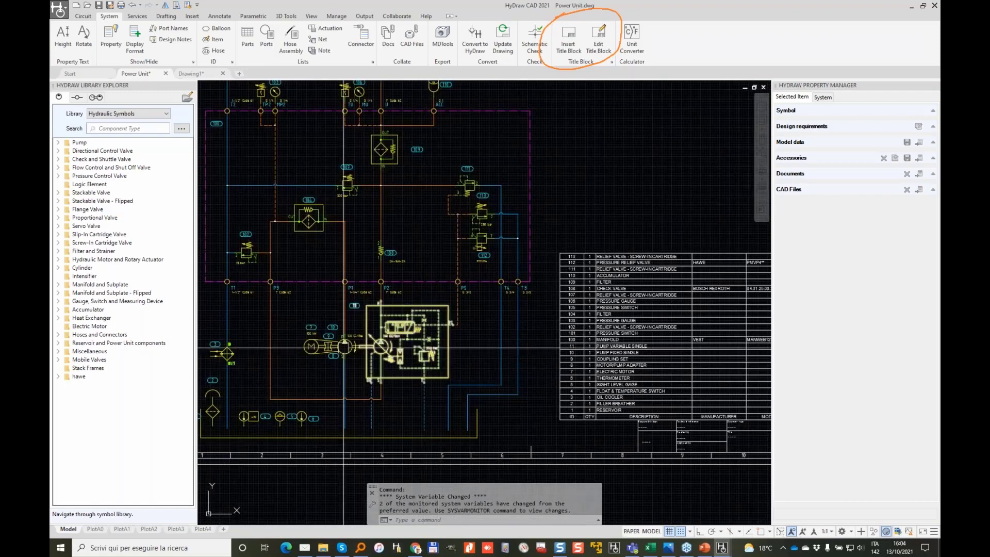
{"action": "scroll", "coordinate": [342, 348], "scroll_direction": "up", "scroll_amount": 2}
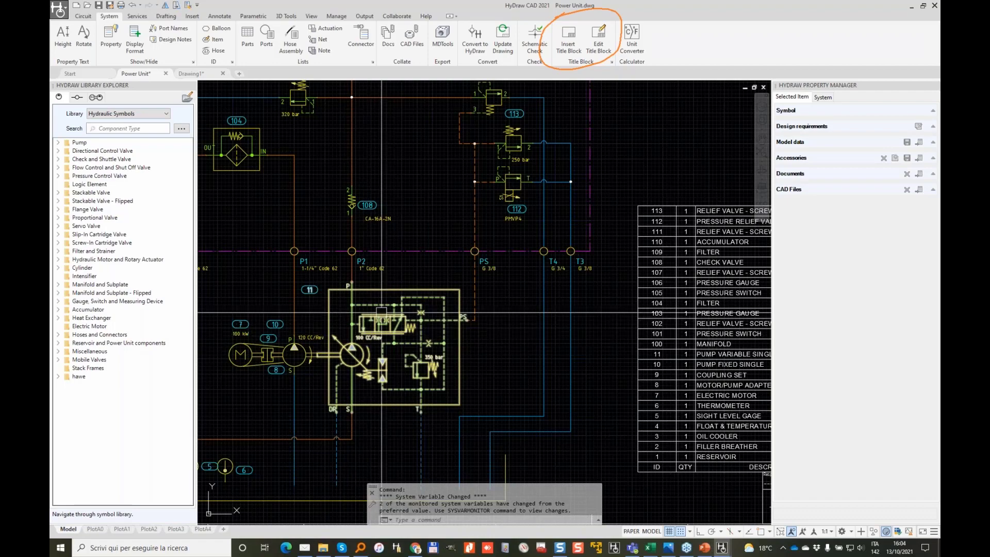
{"action": "middle_click_drag", "start_coordinate": [380, 269], "coordinate": [518, 434]}
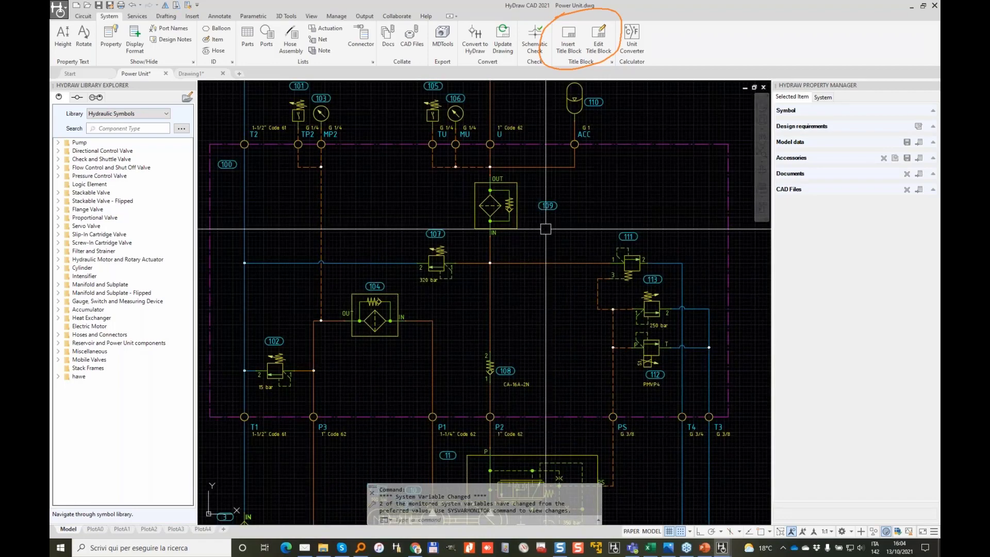
{"action": "middle_click_drag", "start_coordinate": [521, 162], "coordinate": [516, 288]}
{"action": "scroll", "coordinate": [572, 177], "scroll_direction": "up", "scroll_amount": 4}
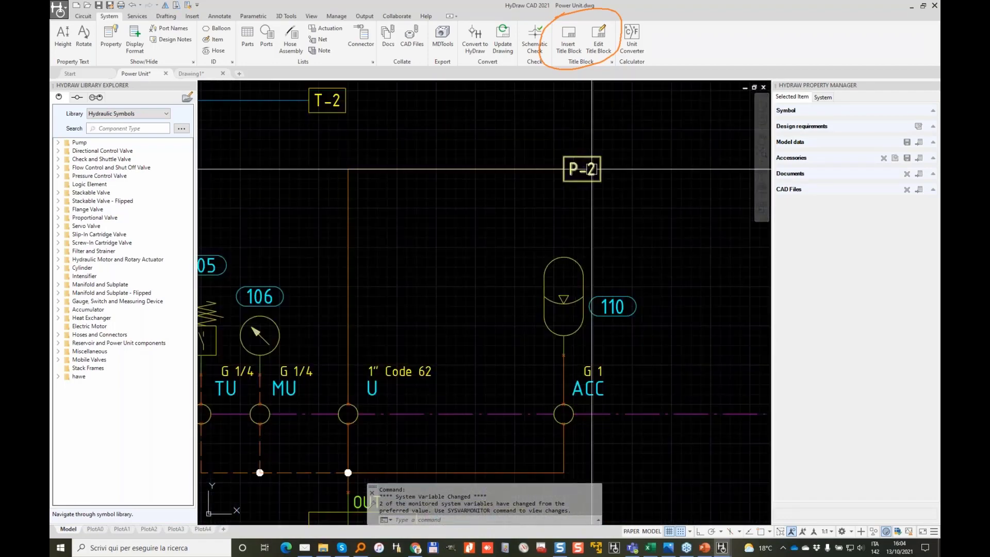
{"action": "left_click", "coordinate": [191, 73]}
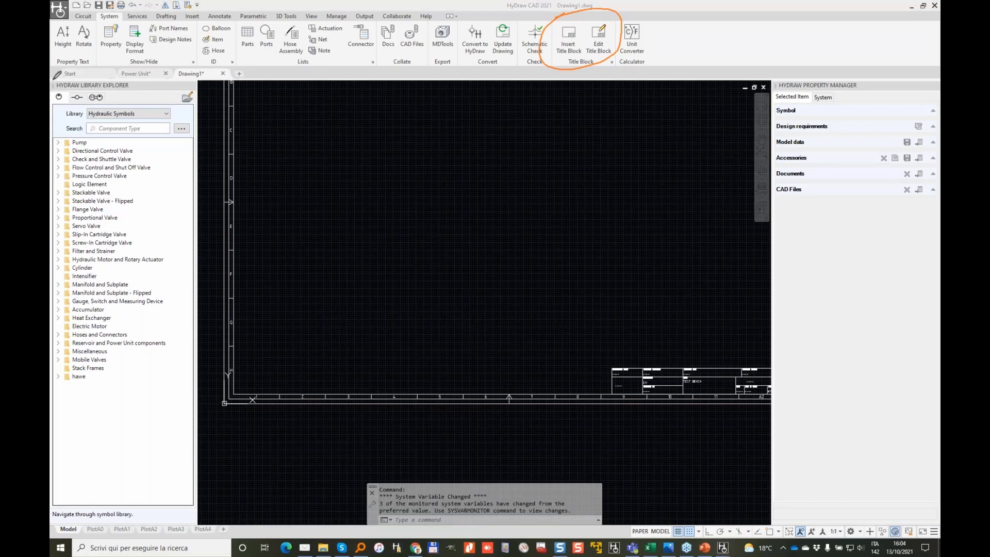
Step: Search the component library's Advanced search for Model Code R4R
{"action": "mouse_move", "coordinate": [51, 81]}
{"action": "left_mouse_down"}
{"action": "mouse_move", "coordinate": [220, 117]}
{"action": "mouse_move", "coordinate": [204, 443]}
{"action": "mouse_move", "coordinate": [52, 360]}
{"action": "left_mouse_up"}
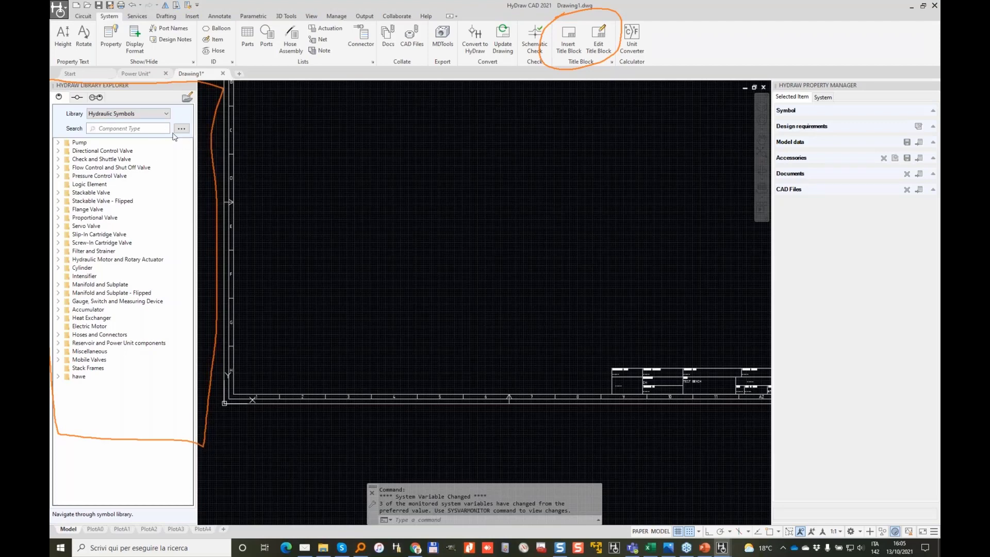
{"action": "left_click", "coordinate": [183, 131]}
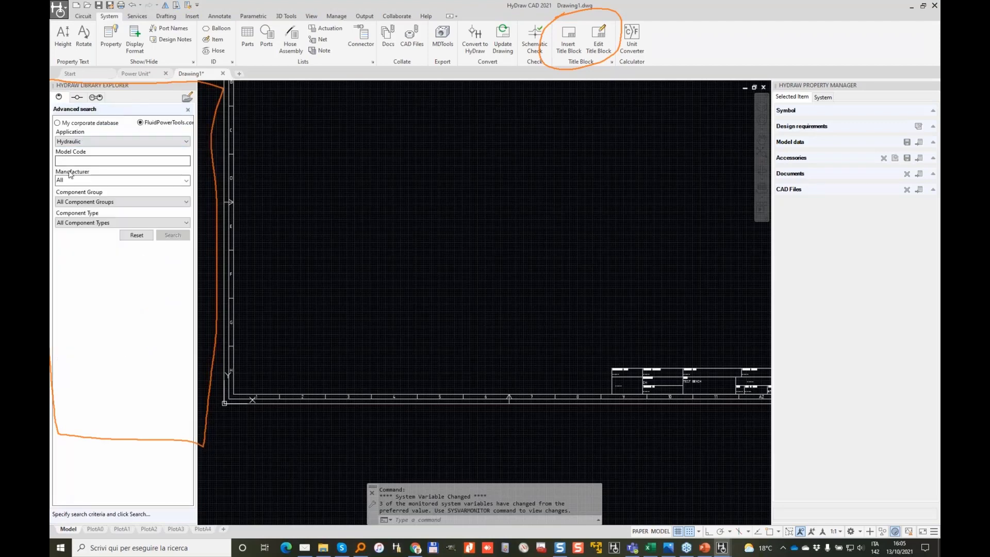
{"action": "left_click", "coordinate": [85, 159]}
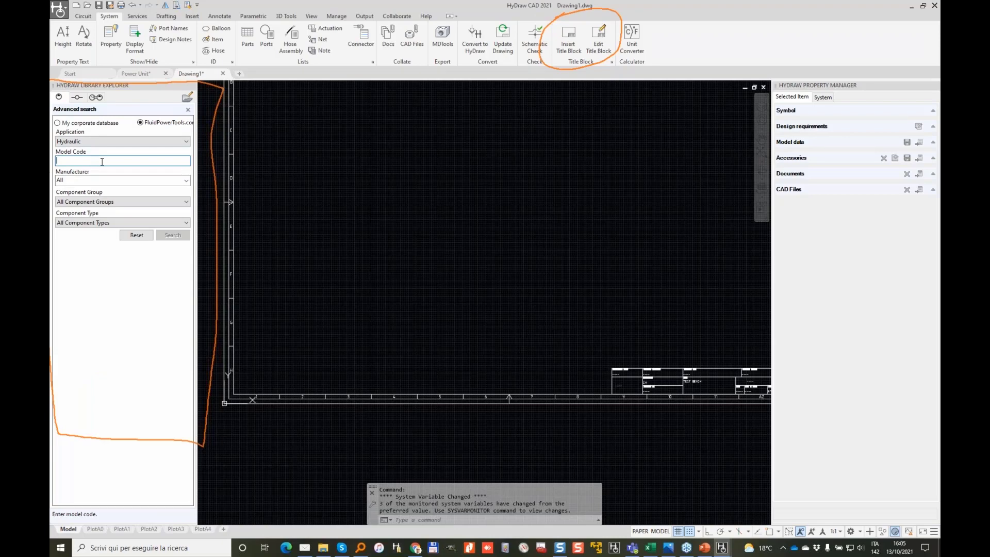
{"action": "type", "text": "R4R"}
{"action": "key", "text": "Return"}
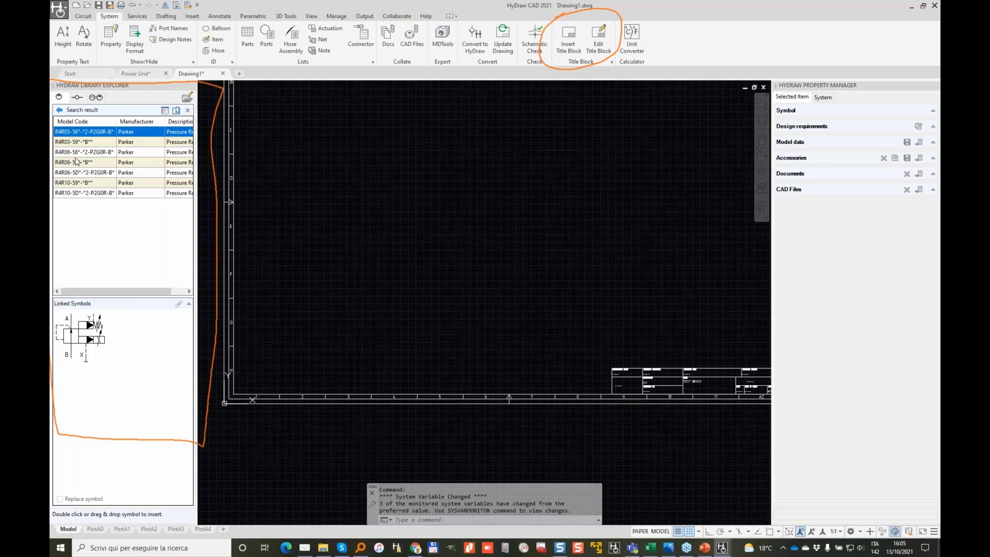
Step: Place the Parker R4R06-56 linked valve symbol on the sheet as S1, balloon 1
{"action": "left_click", "coordinate": [175, 154]}
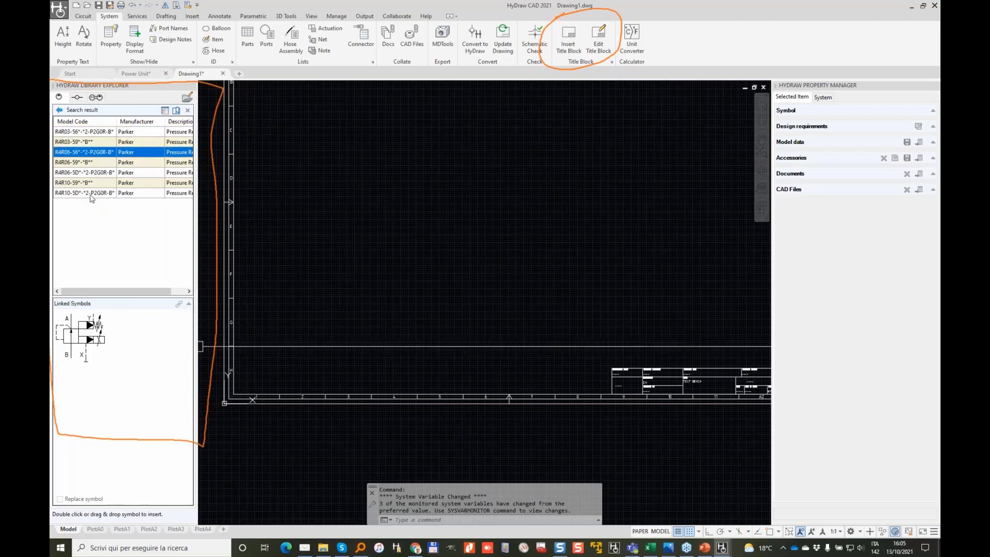
{"action": "double_click", "coordinate": [79, 338]}
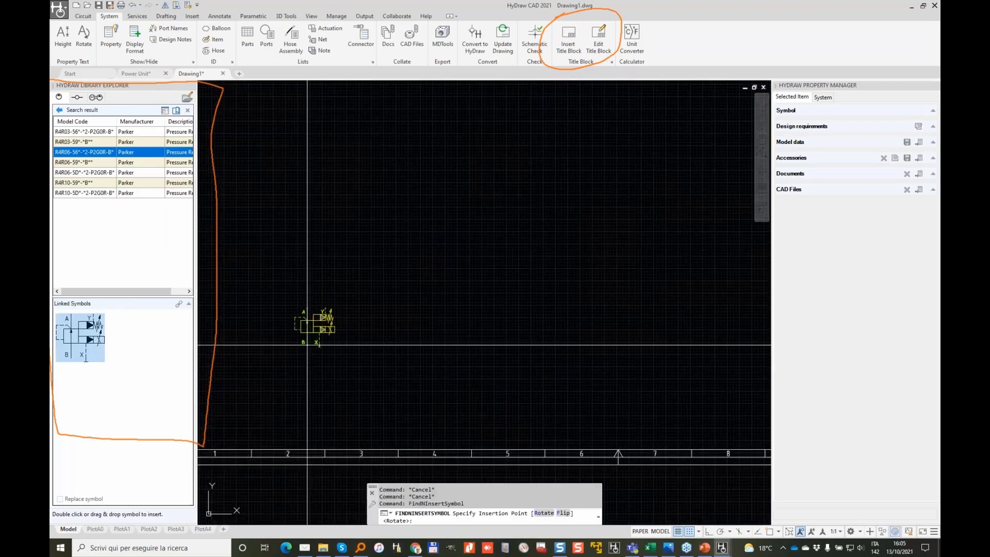
{"action": "scroll", "coordinate": [307, 344], "scroll_direction": "up", "scroll_amount": 2}
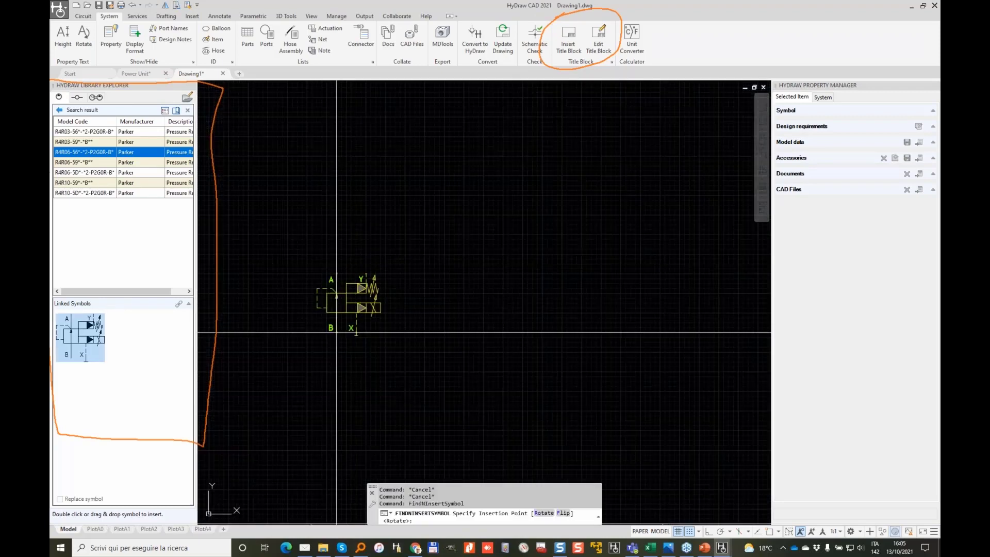
{"action": "left_click", "coordinate": [336, 333]}
{"action": "scroll", "coordinate": [337, 309], "scroll_direction": "down", "scroll_amount": 2}
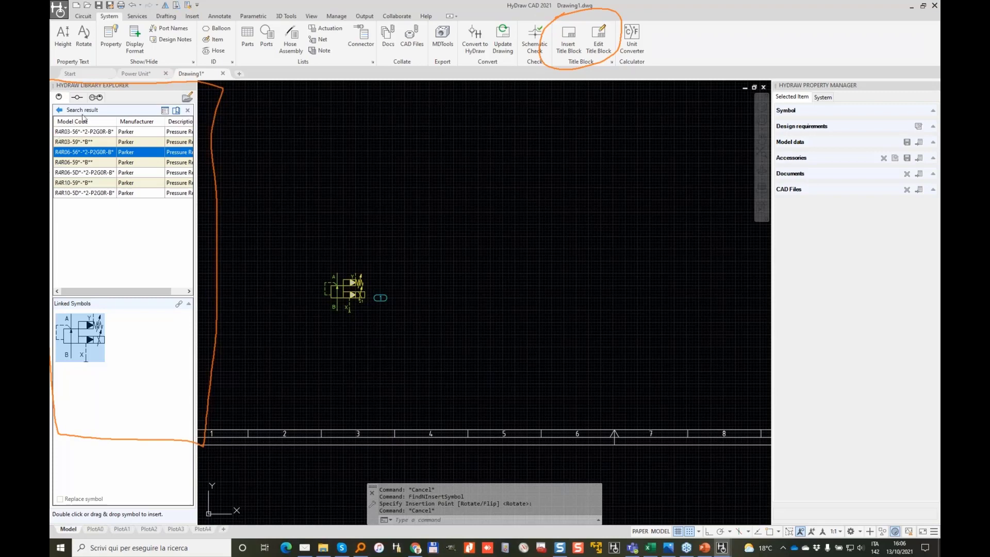
Step: Reset the search and filter for Bosch Rexroth, Check Valve - Screw-in Cartridge components
{"action": "left_click", "coordinate": [59, 110]}
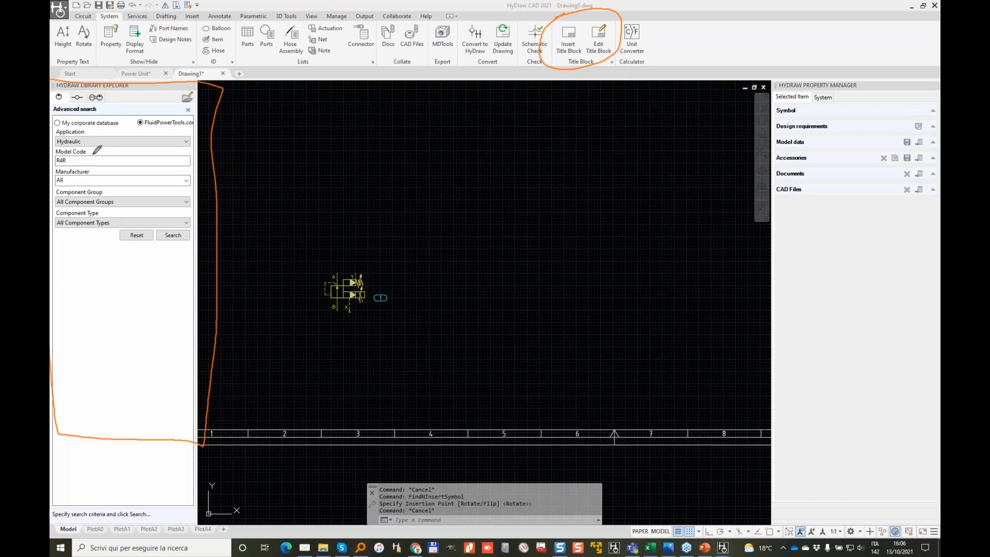
{"action": "mouse_move", "coordinate": [72, 147]}
{"action": "left_mouse_down"}
{"action": "mouse_move", "coordinate": [55, 154]}
{"action": "mouse_move", "coordinate": [77, 156]}
{"action": "mouse_move", "coordinate": [66, 159]}
{"action": "left_mouse_up"}
{"action": "left_click", "coordinate": [137, 235]}
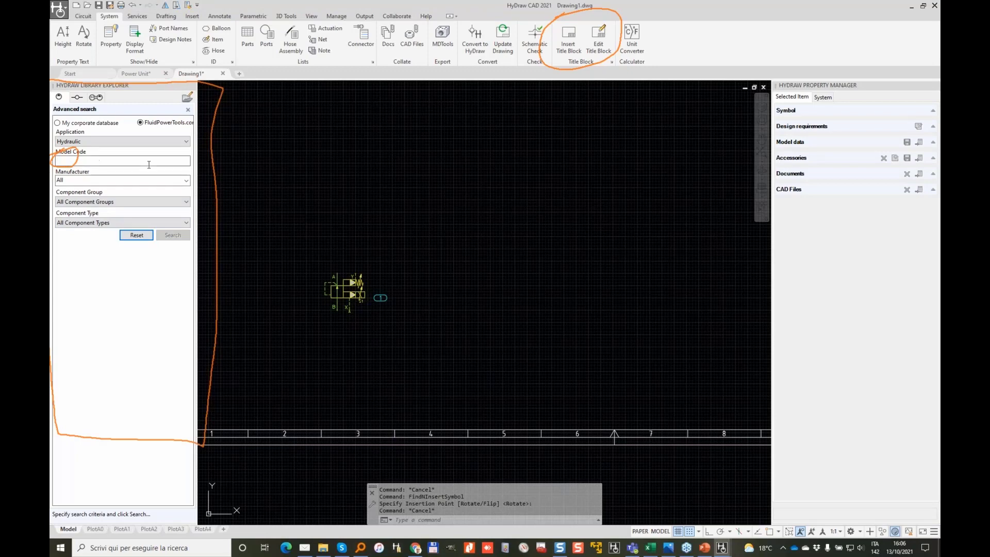
{"action": "left_click", "coordinate": [187, 180]}
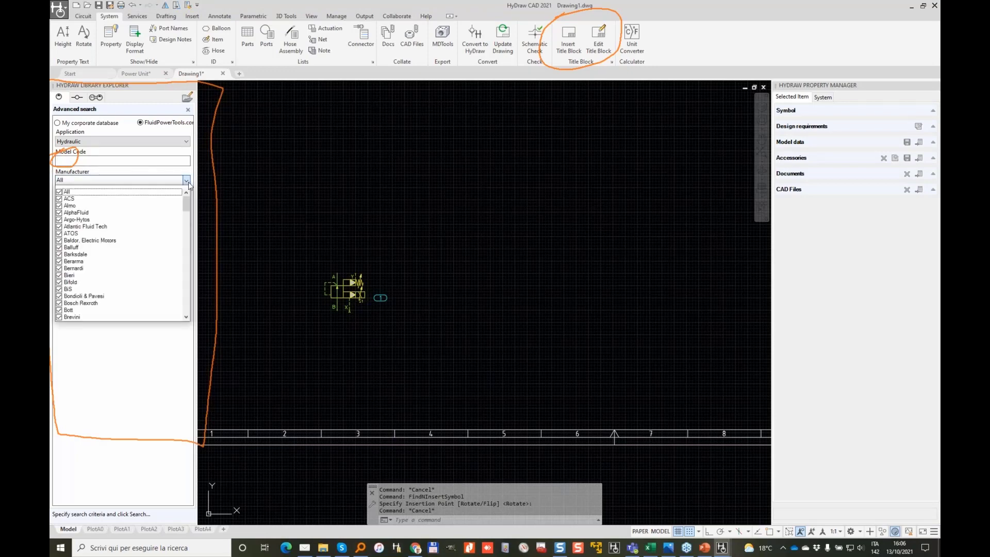
{"action": "left_click", "coordinate": [59, 192]}
{"action": "mouse_move", "coordinate": [186, 204]}
{"action": "left_mouse_down"}
{"action": "mouse_move", "coordinate": [186, 230]}
{"action": "mouse_move", "coordinate": [186, 216]}
{"action": "left_mouse_up"}
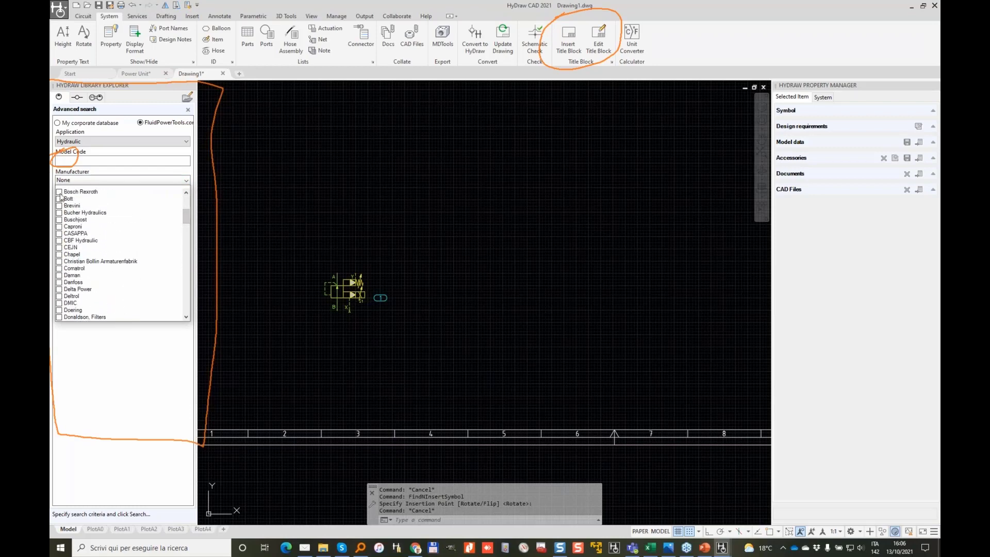
{"action": "left_click", "coordinate": [59, 192]}
{"action": "left_click", "coordinate": [183, 222]}
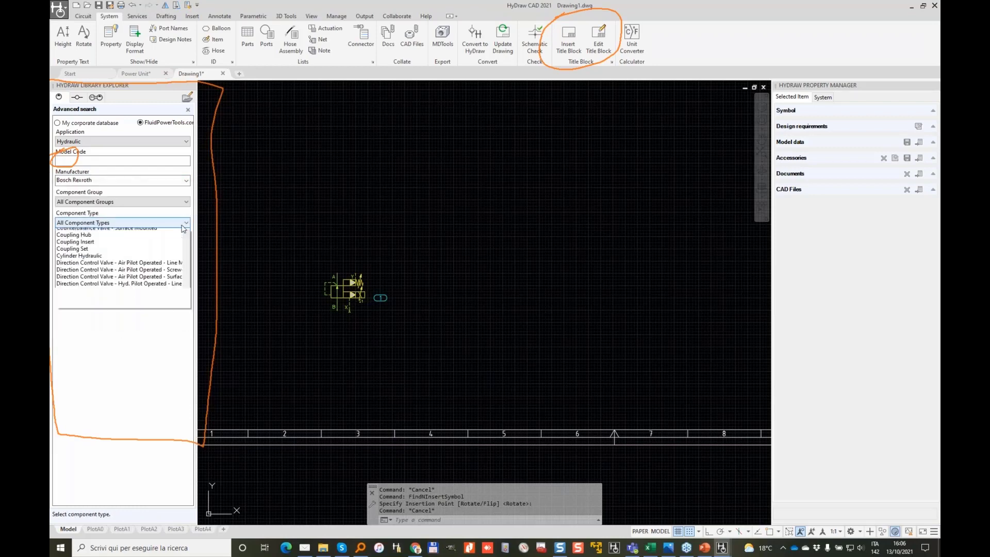
{"action": "left_click", "coordinate": [128, 311]}
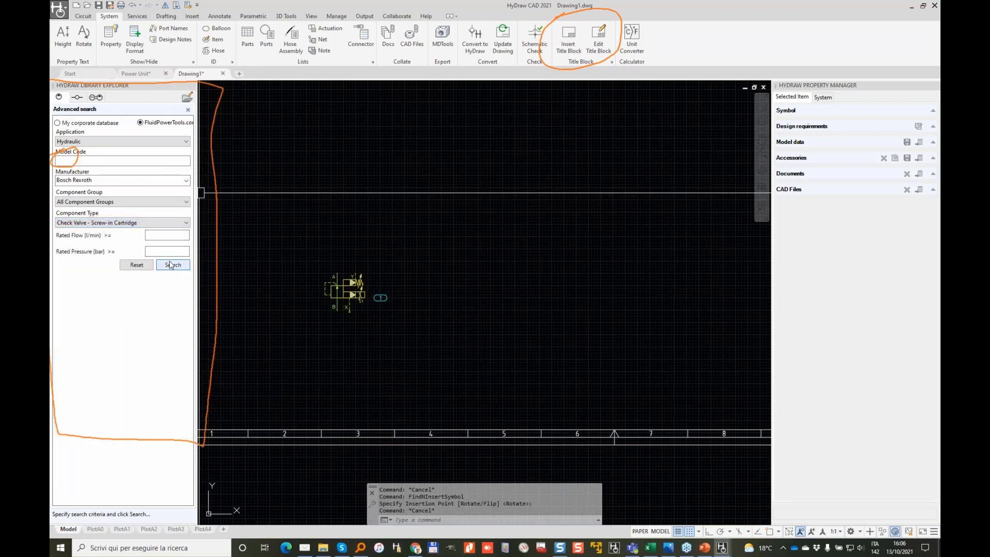
{"action": "left_click", "coordinate": [170, 265]}
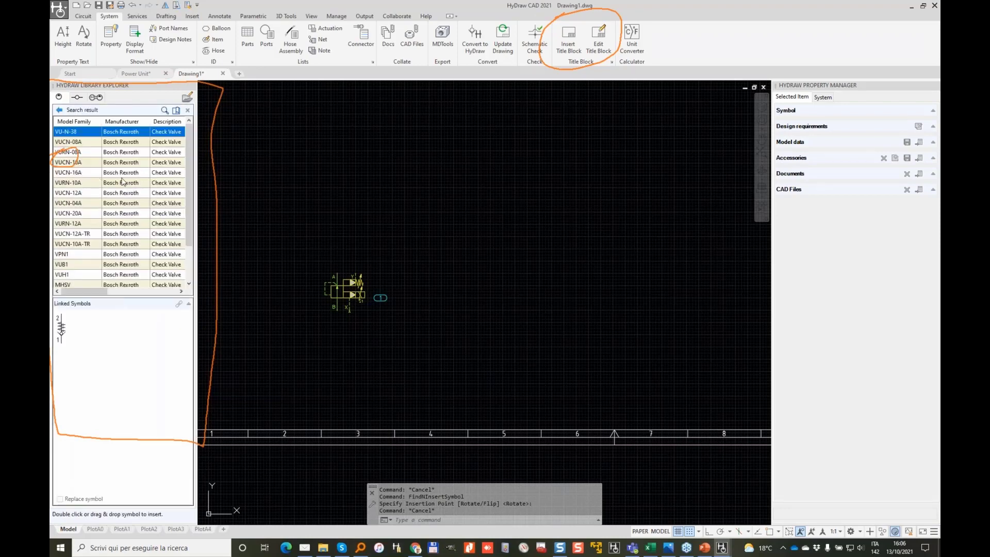
Step: Choose the M-SR spring check valve family from the search results
{"action": "scroll", "coordinate": [122, 181], "scroll_direction": "down", "scroll_amount": 2}
{"action": "left_click", "coordinate": [74, 245]}
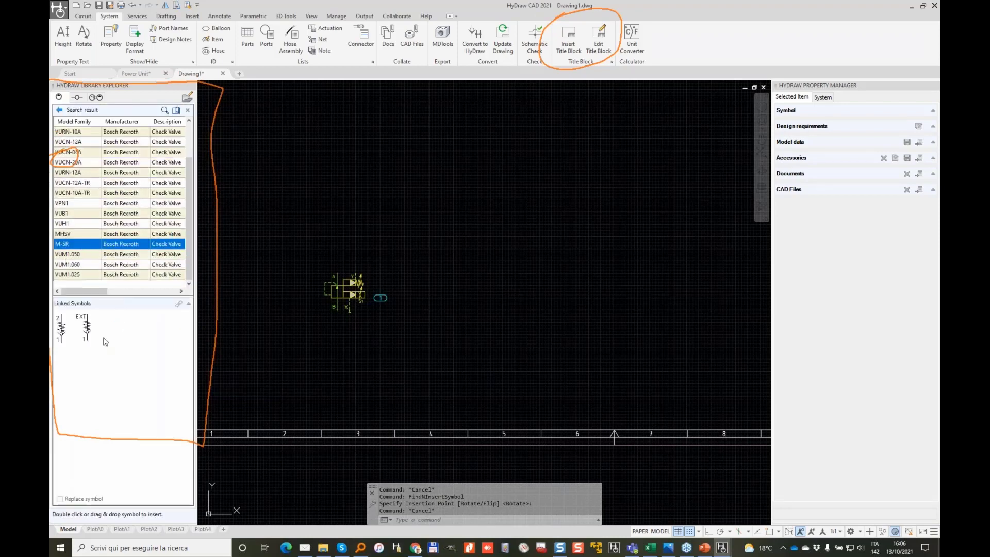
{"action": "left_click", "coordinate": [61, 329]}
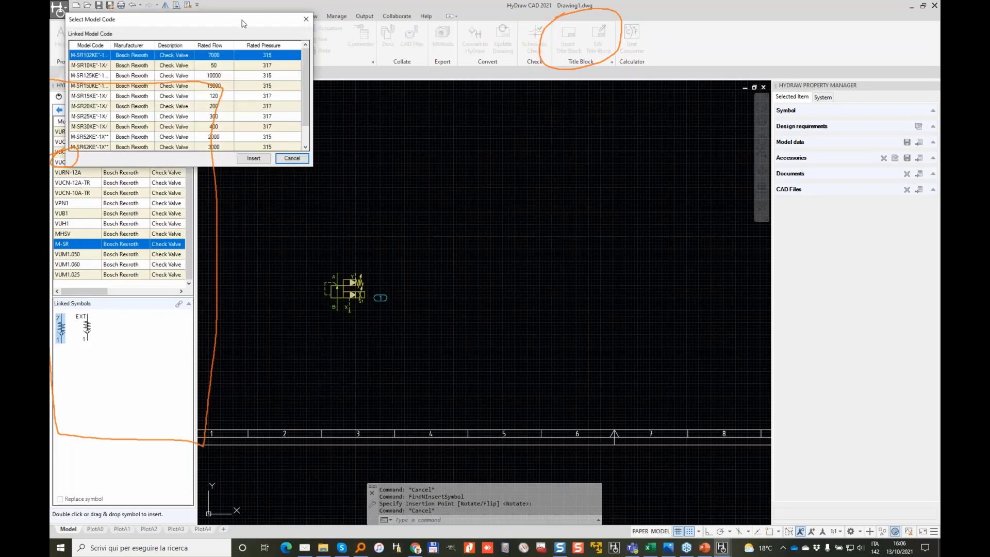
{"action": "left_click_drag", "start_coordinate": [243, 24], "coordinate": [441, 58]}
{"action": "scroll", "coordinate": [500, 144], "scroll_direction": "down", "scroll_amount": 1}
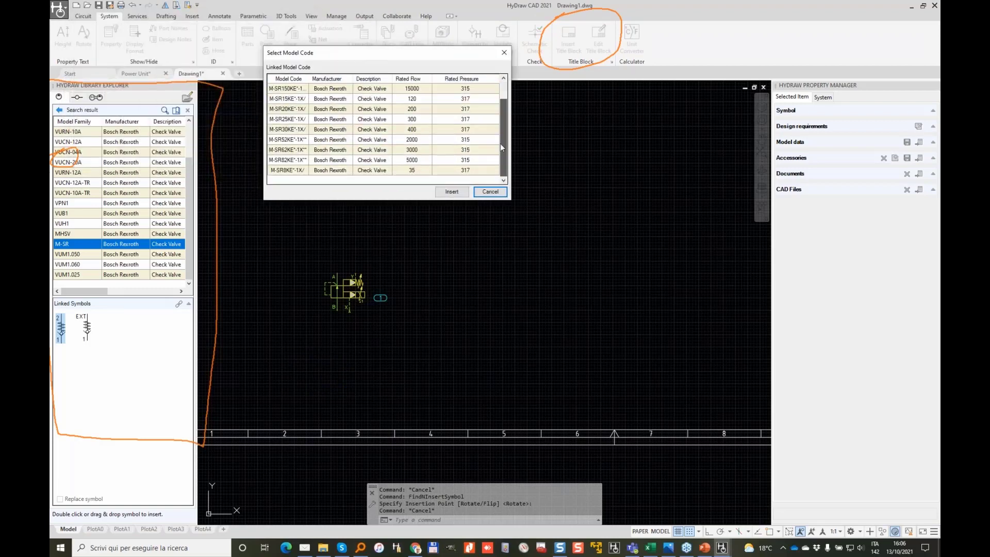
{"action": "scroll", "coordinate": [502, 130], "scroll_direction": "up", "scroll_amount": 1}
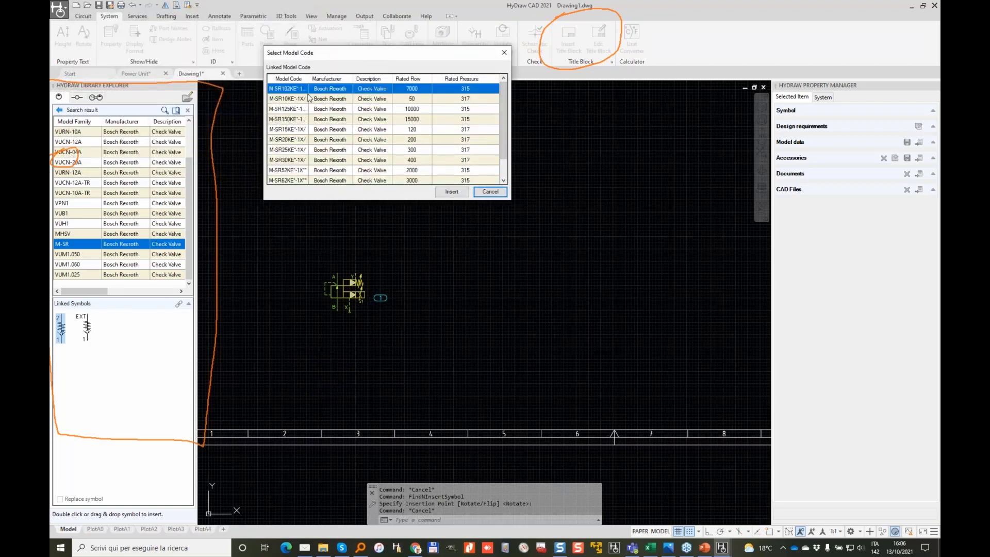
{"action": "scroll", "coordinate": [290, 101], "scroll_direction": "down", "scroll_amount": 1}
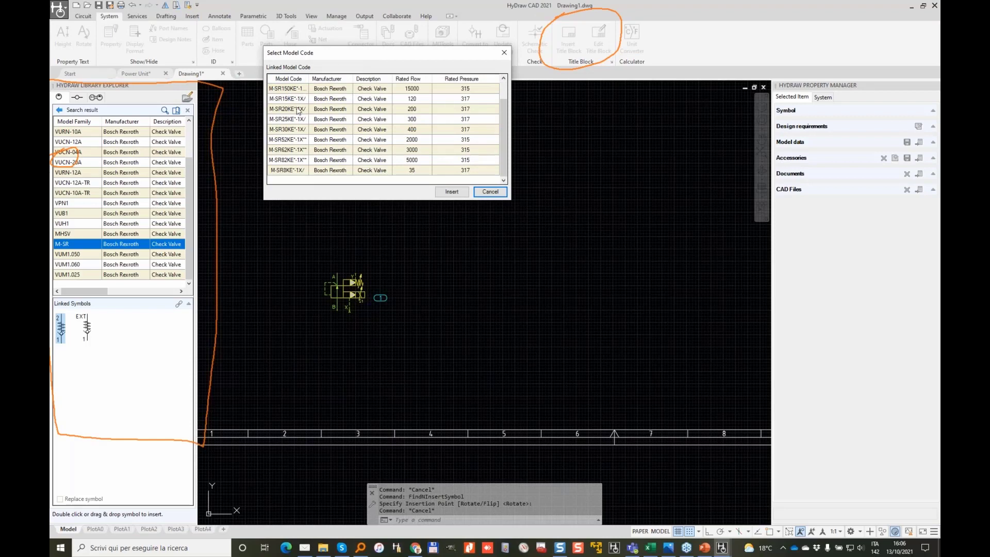
{"action": "scroll", "coordinate": [370, 124], "scroll_direction": "up", "scroll_amount": 1}
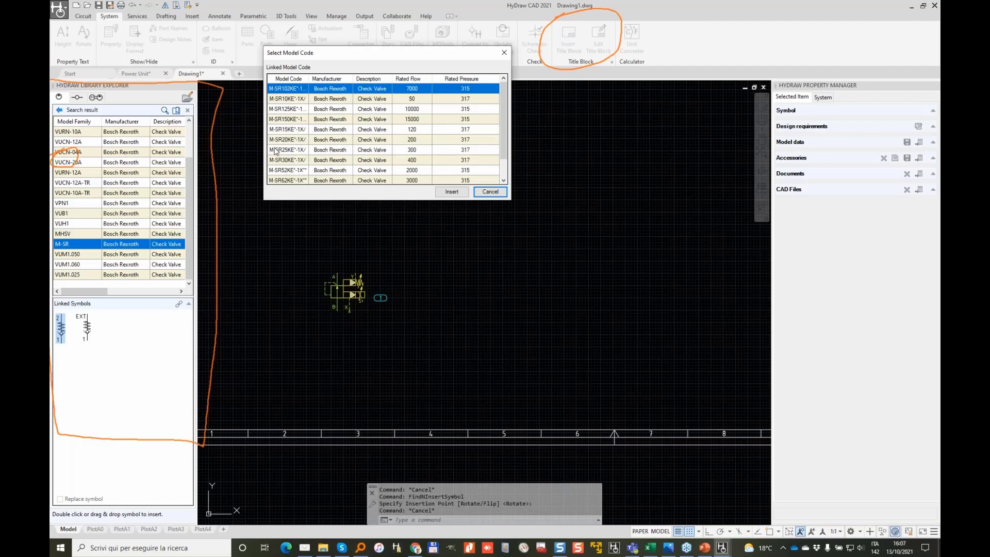
Step: Place the M-SR20KE check valve below the first valve as balloon 2
{"action": "left_click", "coordinate": [292, 149]}
{"action": "left_click", "coordinate": [325, 140]}
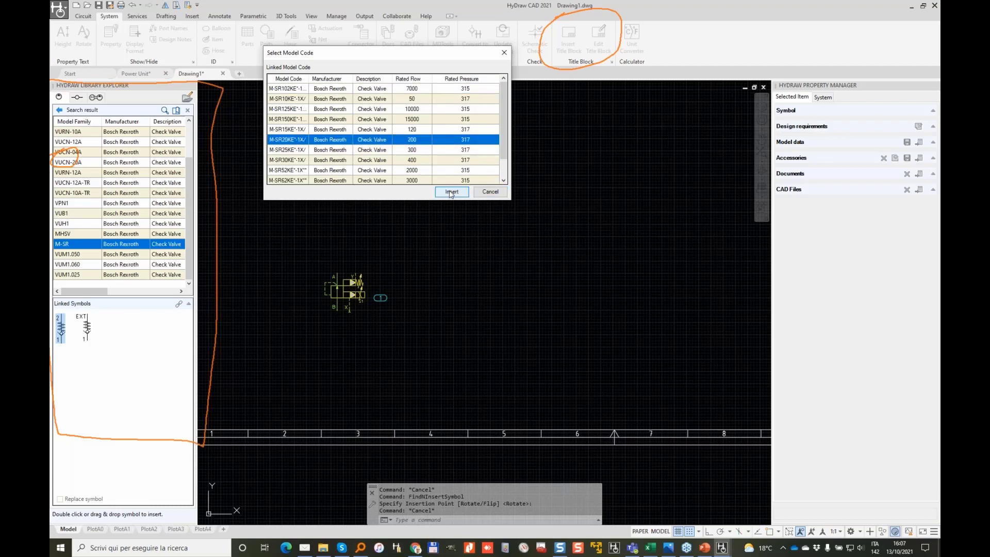
{"action": "left_click", "coordinate": [451, 191]}
{"action": "scroll", "coordinate": [322, 369], "scroll_direction": "up", "scroll_amount": 3}
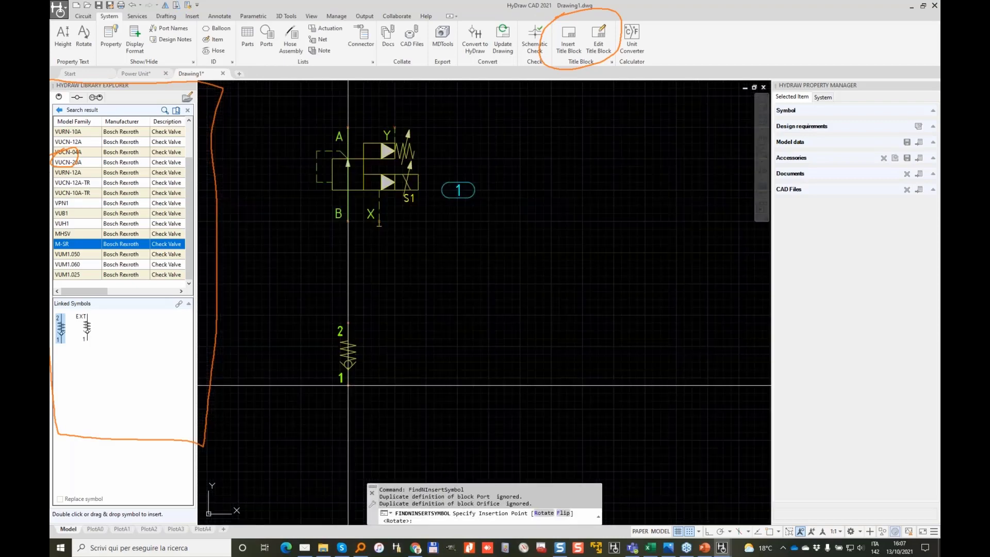
{"action": "left_click", "coordinate": [348, 384]}
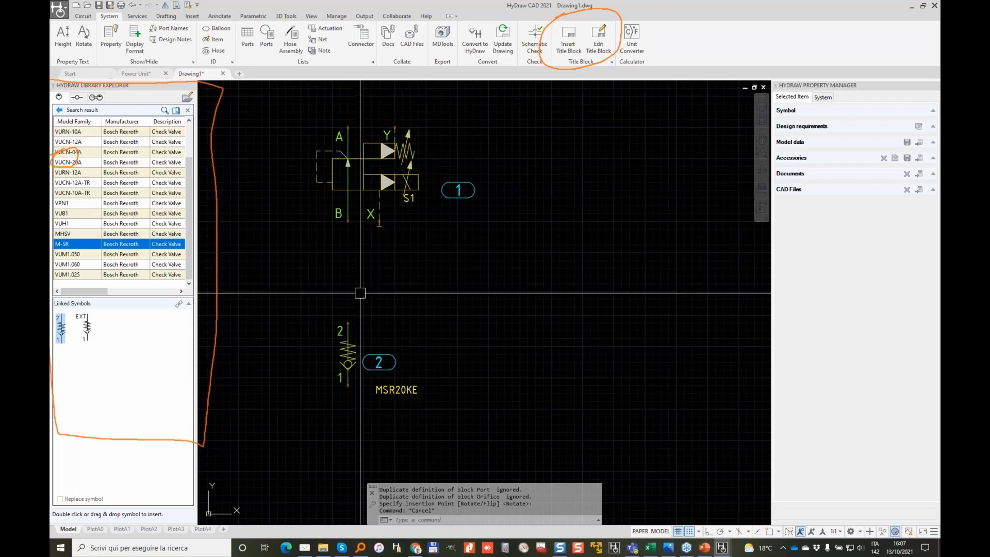
{"action": "scroll", "coordinate": [381, 278], "scroll_direction": "down", "scroll_amount": 2}
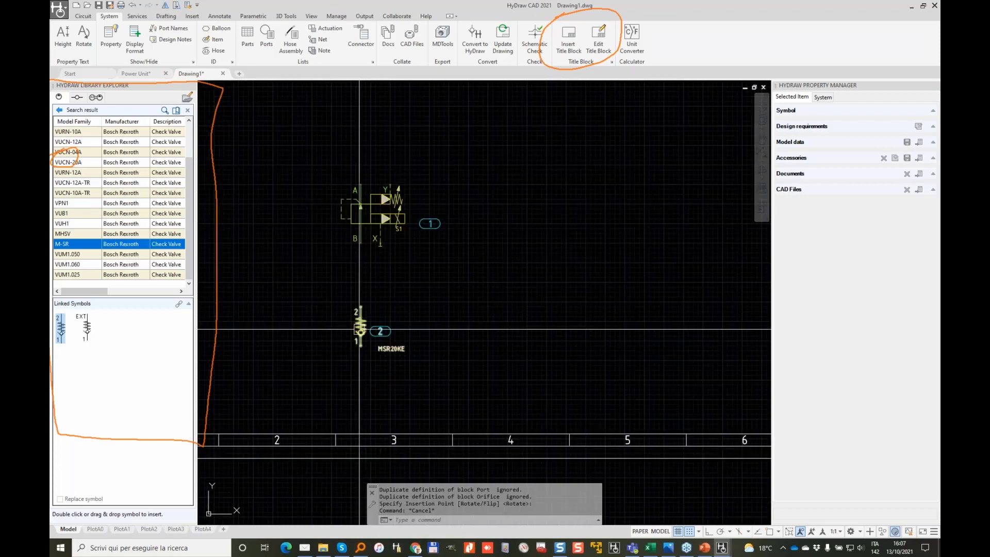
Step: Reset and close Advanced search to return to the Hydraulic Symbols library tree
{"action": "left_click", "coordinate": [58, 109]}
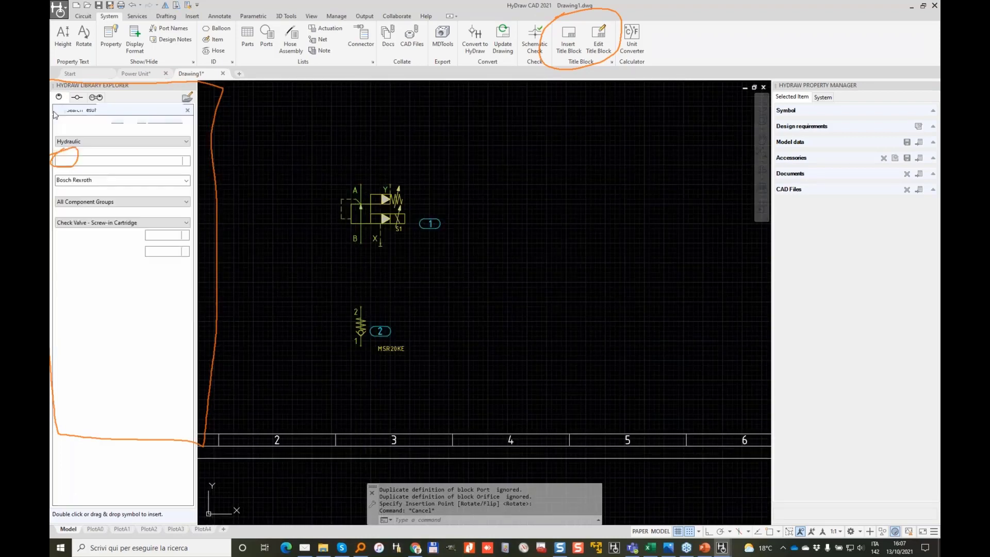
{"action": "left_click", "coordinate": [132, 264]}
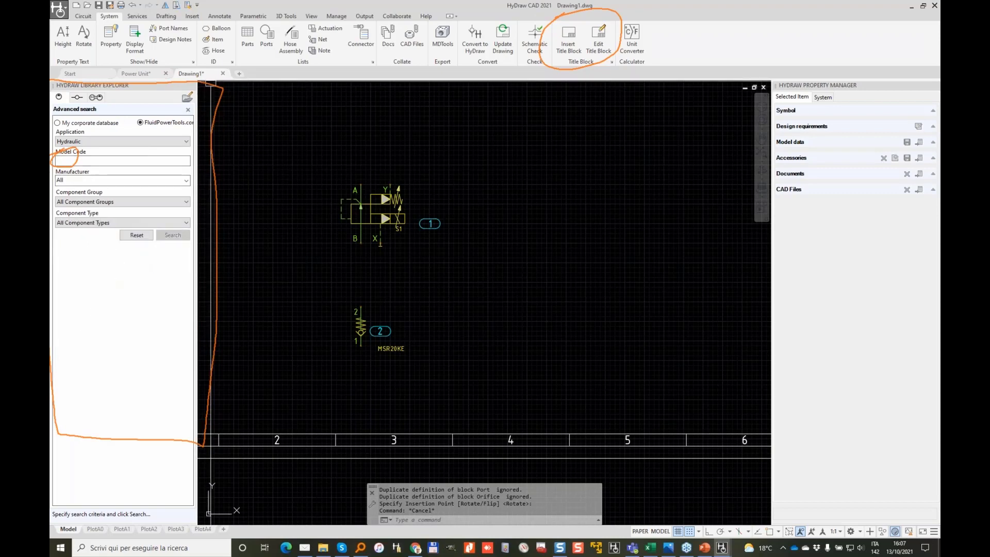
{"action": "key", "text": "Escape"}
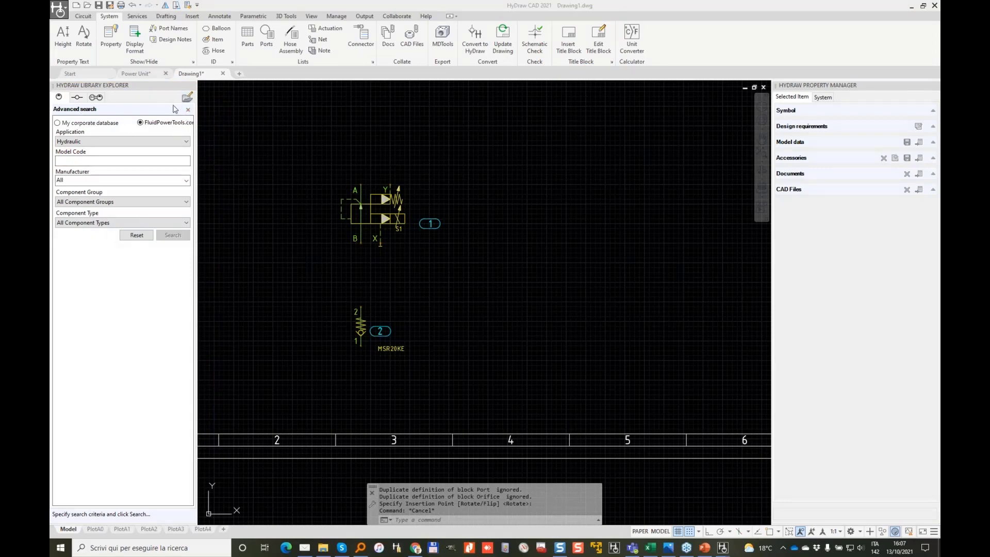
{"action": "left_click", "coordinate": [189, 111]}
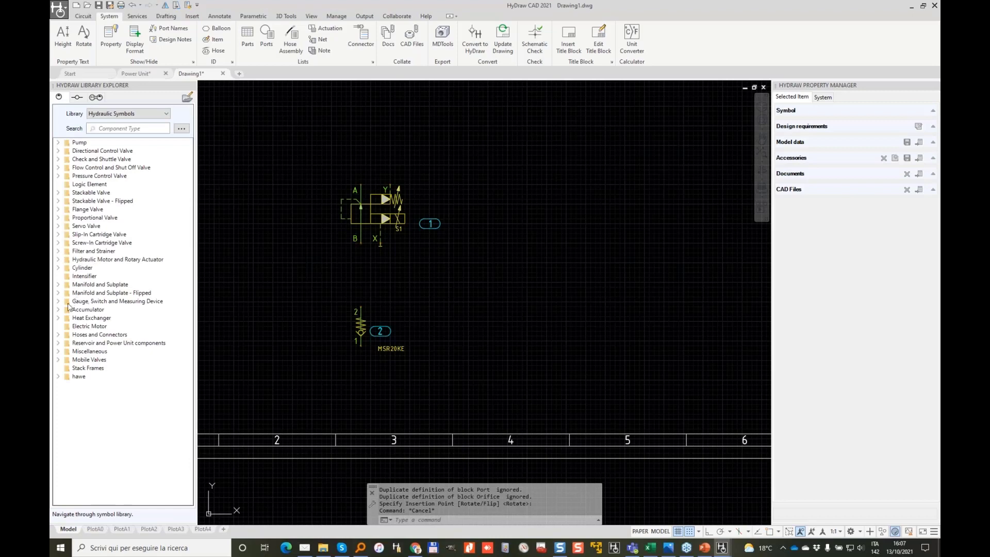
Step: Search the library for FILTER and show the Filter and Strainer > Filter > Single previews
{"action": "left_click", "coordinate": [58, 251]}
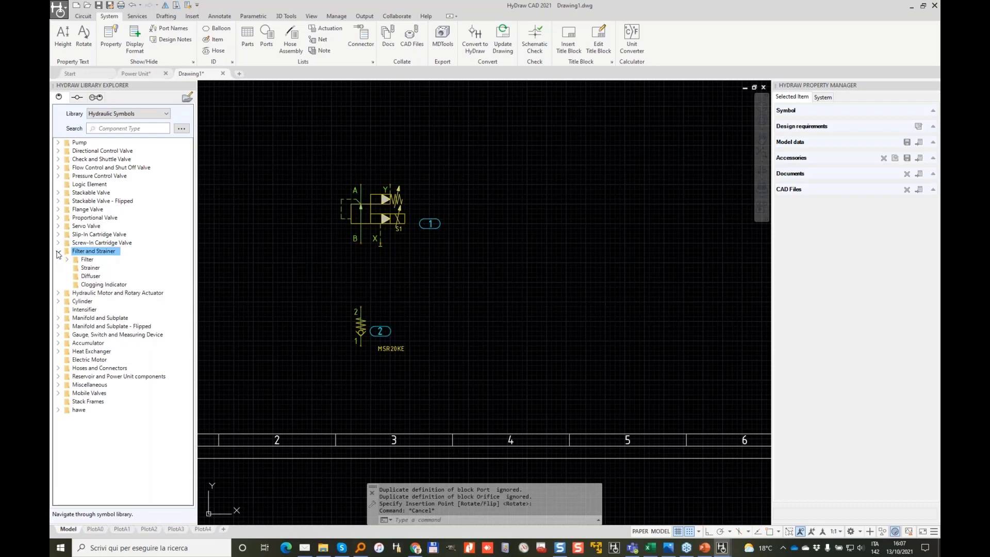
{"action": "left_click", "coordinate": [59, 251]}
{"action": "left_click", "coordinate": [122, 127]}
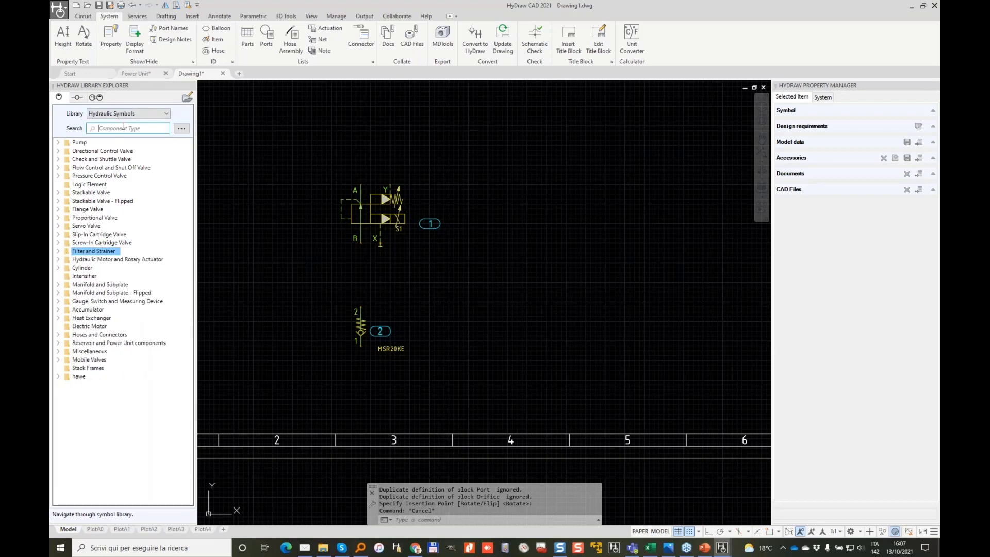
{"action": "type", "text": "FILTER"}
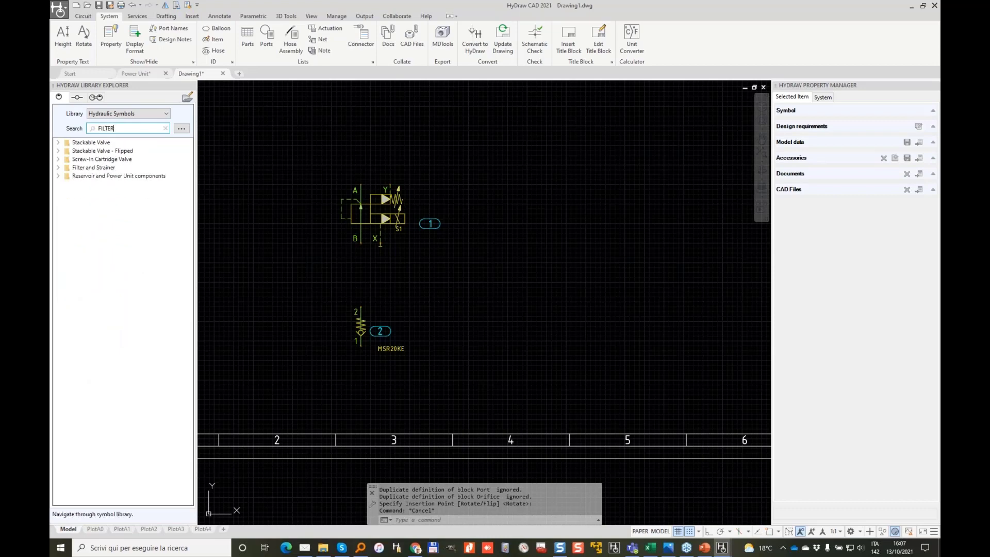
{"action": "left_click", "coordinate": [59, 168]}
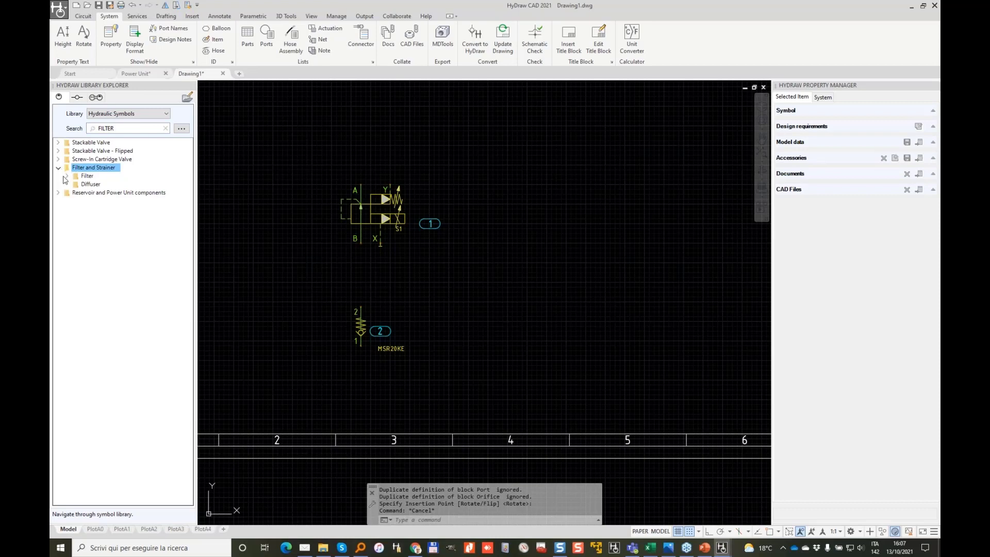
{"action": "left_click", "coordinate": [67, 176]}
{"action": "double_click", "coordinate": [98, 184]}
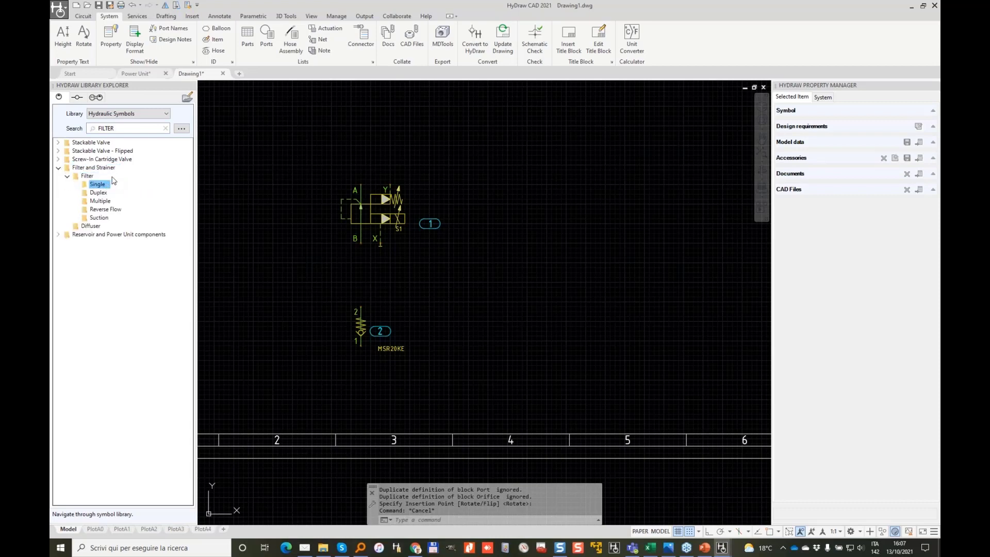
{"action": "left_click_drag", "start_coordinate": [189, 158], "coordinate": [203, 216]}
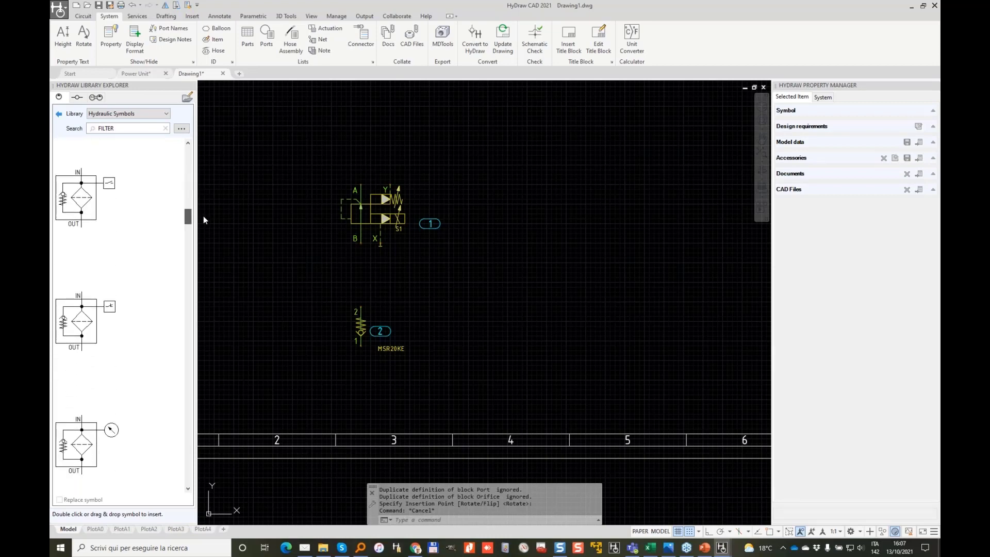
Step: Place the gauge-equipped filter symbol beside the check valve as balloon 3
{"action": "left_click", "coordinate": [82, 466]}
{"action": "scroll", "coordinate": [100, 387], "scroll_direction": "down", "scroll_amount": 1}
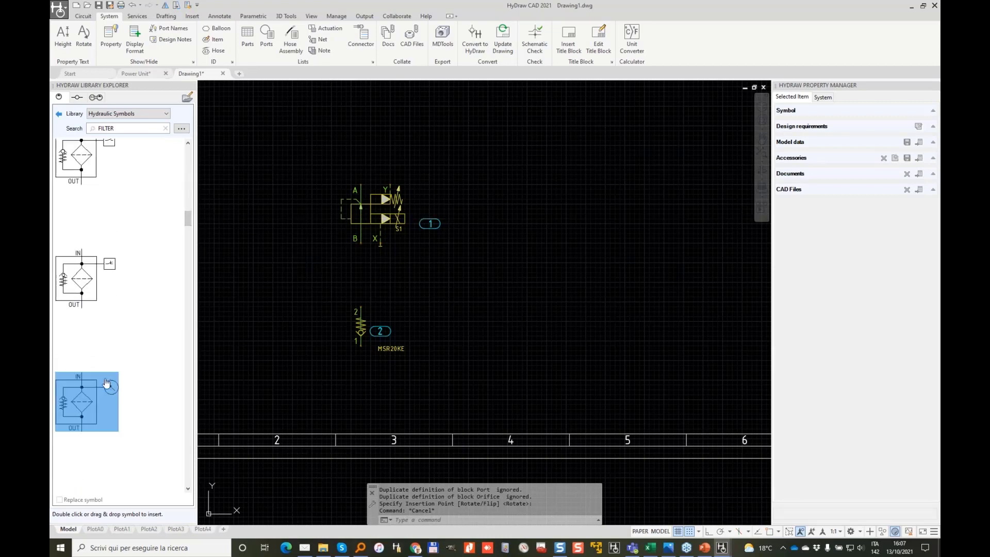
{"action": "double_click", "coordinate": [86, 417]}
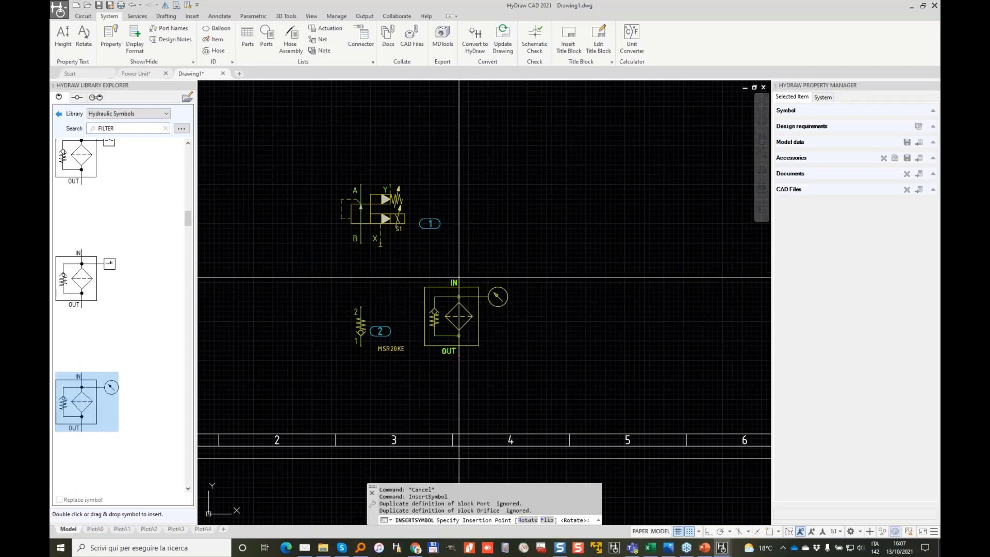
{"action": "scroll", "coordinate": [516, 250], "scroll_direction": "up", "scroll_amount": 2}
{"action": "left_click", "coordinate": [543, 243]}
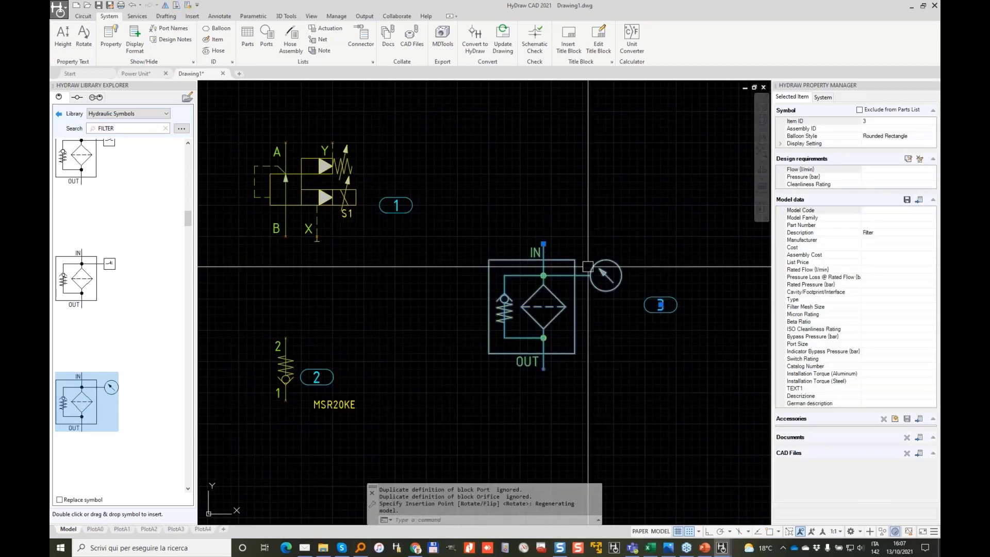
{"action": "scroll", "coordinate": [592, 260], "scroll_direction": "up", "scroll_amount": 2}
{"action": "scroll", "coordinate": [618, 253], "scroll_direction": "down", "scroll_amount": 4}
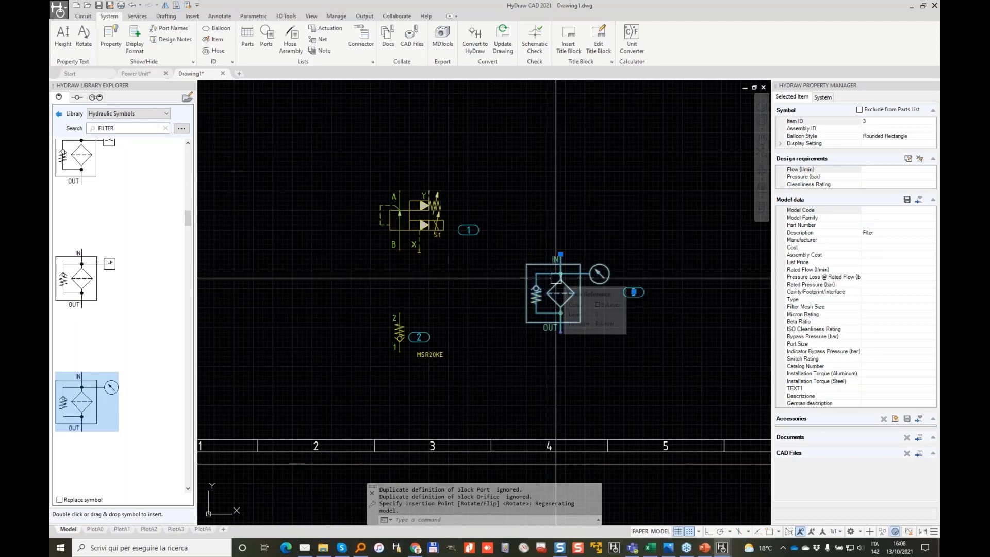
{"action": "scroll", "coordinate": [557, 289], "scroll_direction": "up", "scroll_amount": 2}
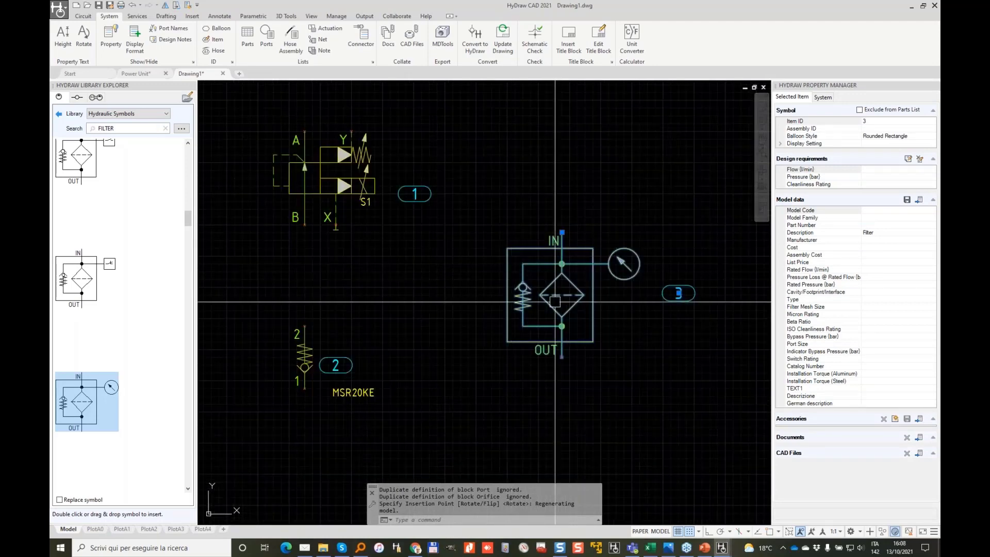
Step: Flip the filter vertically so OUT faces up and IN faces down
{"action": "right_click", "coordinate": [541, 292]}
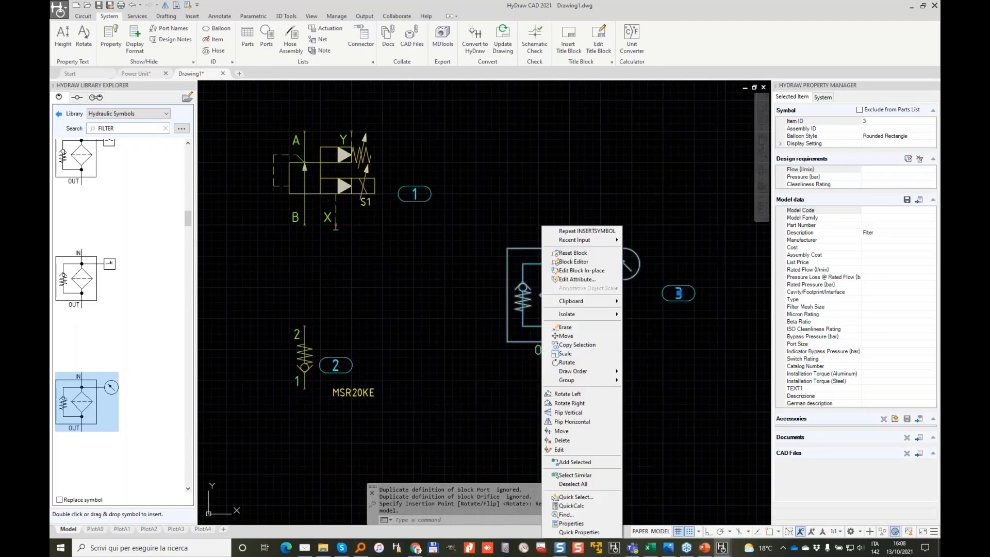
{"action": "left_click", "coordinate": [582, 411]}
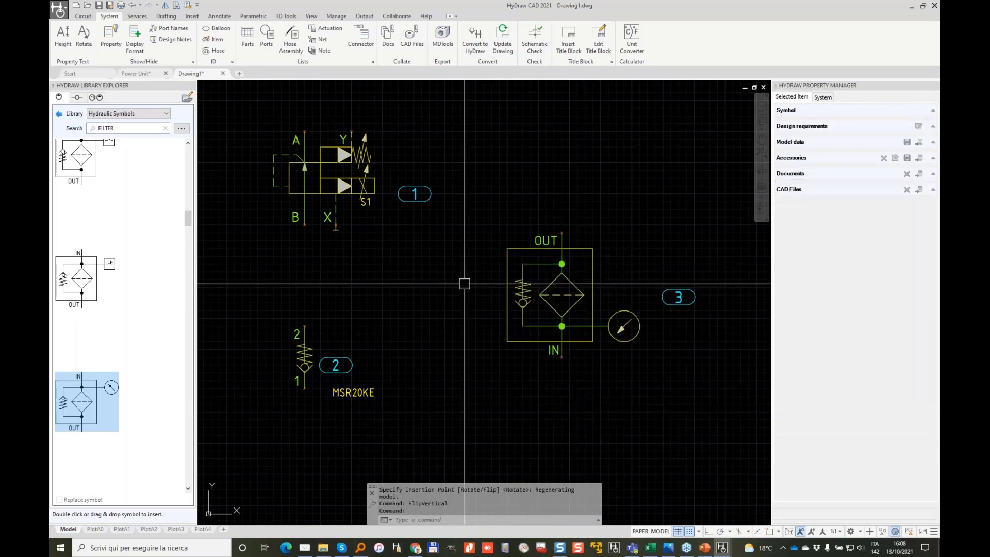
{"action": "key", "text": "Escape"}
{"action": "key", "text": "Escape"}
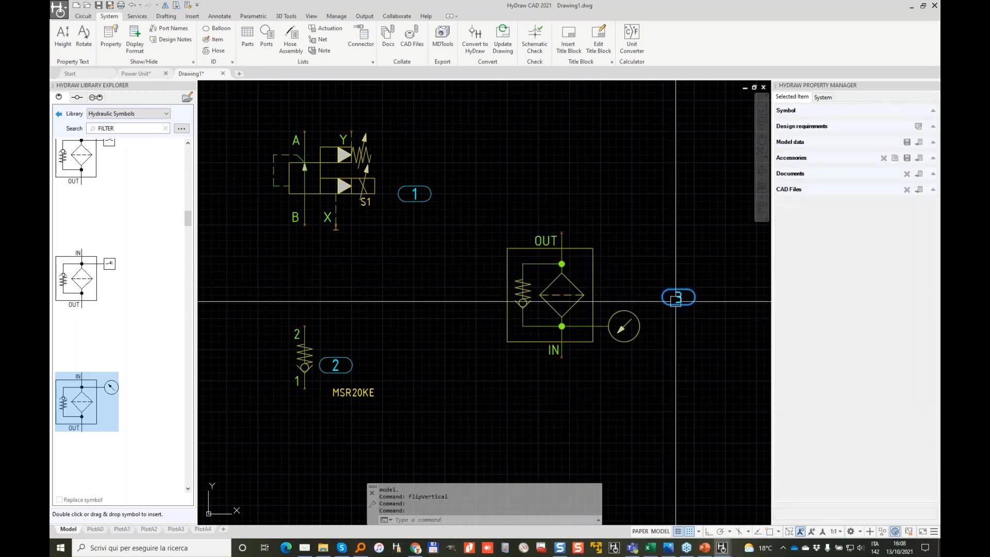
{"action": "left_click", "coordinate": [681, 295]}
{"action": "scroll", "coordinate": [681, 295], "scroll_direction": "up", "scroll_amount": 4}
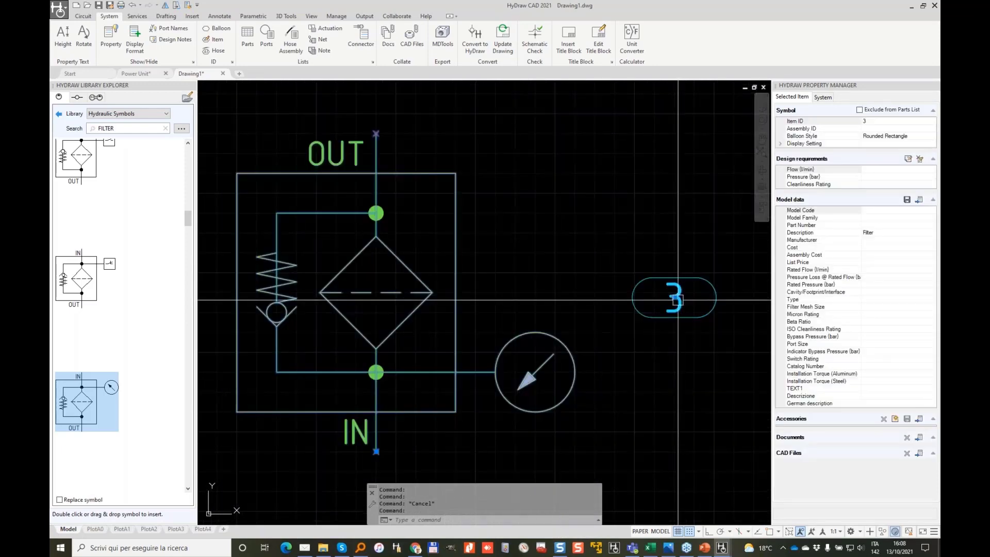
Step: Move balloon 3 beside the filter and drop the filter under the valve
{"action": "left_click", "coordinate": [674, 297]}
{"action": "left_click", "coordinate": [503, 214]}
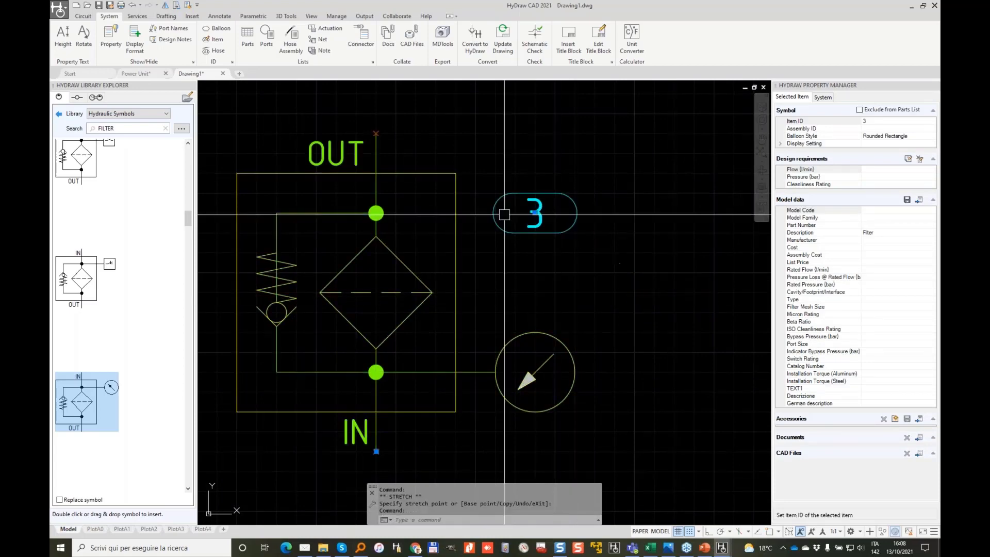
{"action": "scroll", "coordinate": [487, 293], "scroll_direction": "down", "scroll_amount": 4}
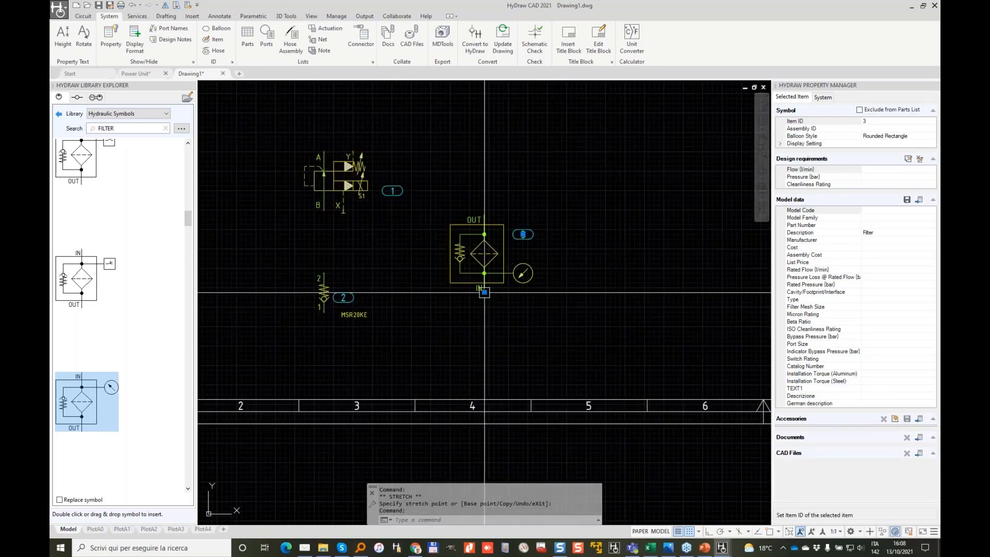
{"action": "left_click", "coordinate": [485, 292]}
{"action": "left_click", "coordinate": [334, 246]}
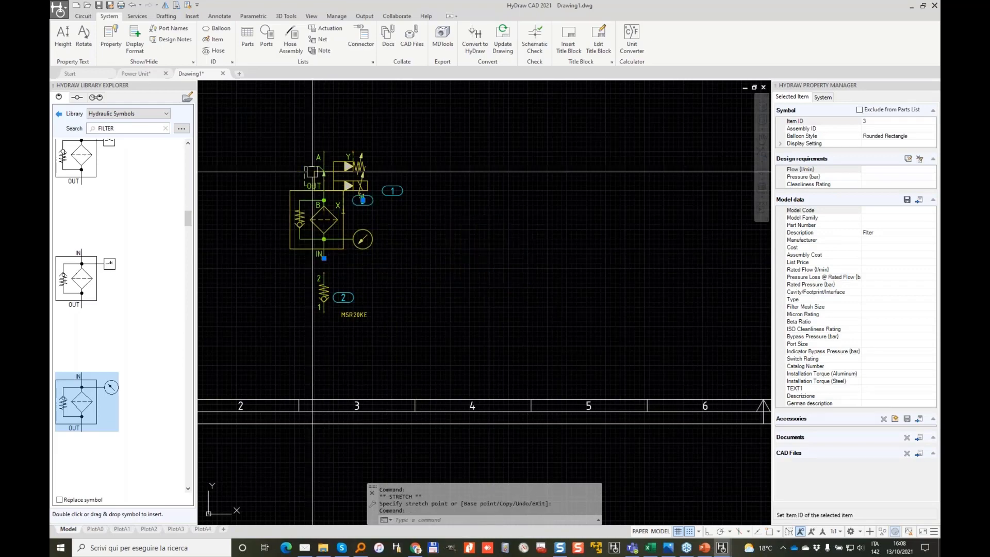
{"action": "key", "text": "Escape"}
Step: Reposition the pressure reducing valve by its B port above the filter
{"action": "left_click", "coordinate": [324, 176]}
{"action": "left_click", "coordinate": [323, 210]}
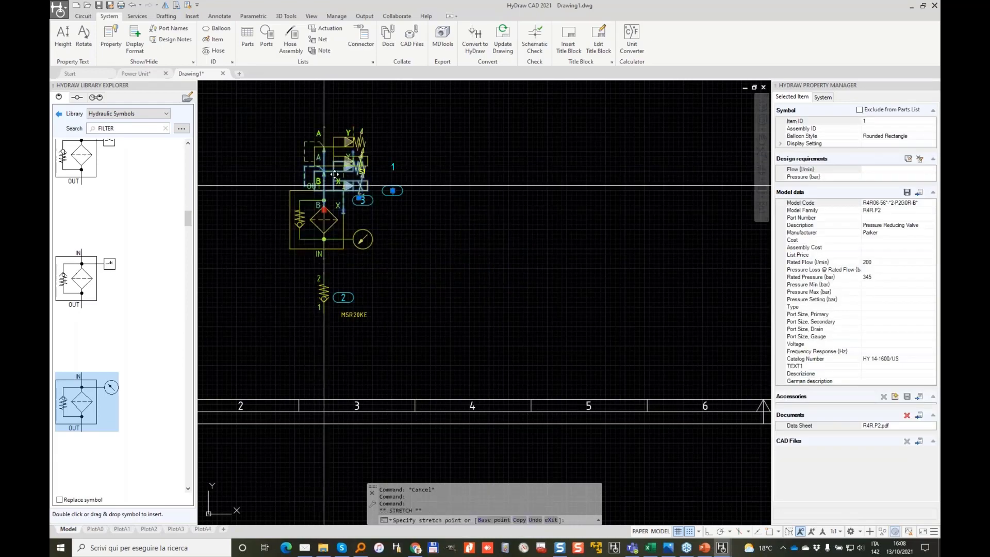
{"action": "left_click", "coordinate": [324, 123]}
{"action": "key", "text": "Escape"}
{"action": "scroll", "coordinate": [389, 152], "scroll_direction": "down", "scroll_amount": 2}
{"action": "middle_click_drag", "start_coordinate": [411, 167], "coordinate": [484, 241]}
{"action": "scroll", "coordinate": [445, 192], "scroll_direction": "up", "scroll_amount": 2}
Step: Use Move (M) to shift the valve further to the right
{"action": "left_click", "coordinate": [414, 203]}
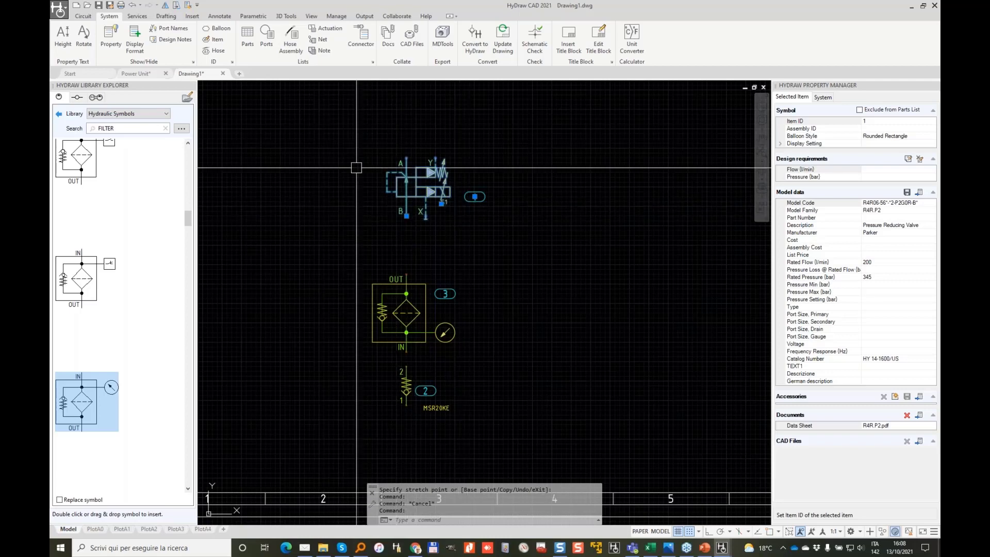
{"action": "type", "text": "M"}
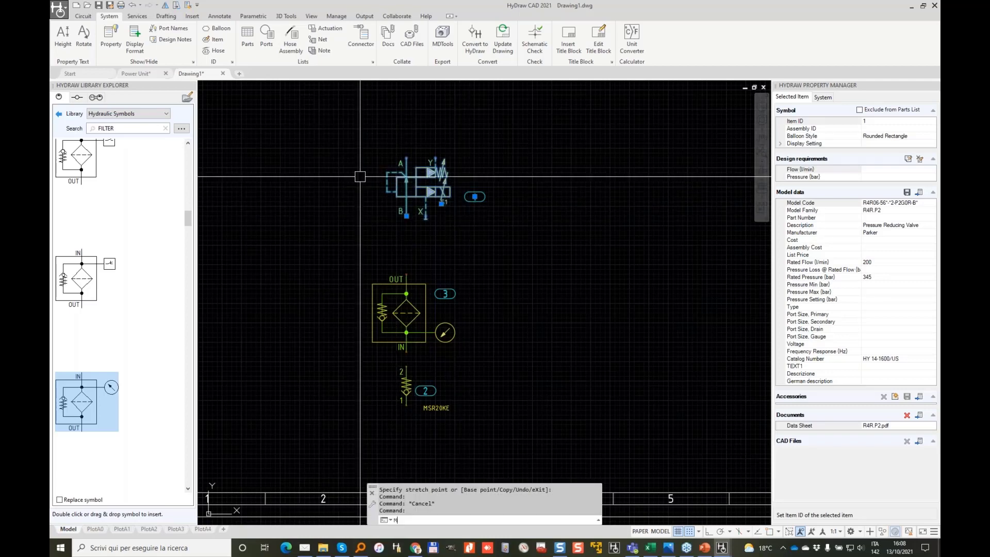
{"action": "key", "text": "Return"}
{"action": "left_click", "coordinate": [255, 225]}
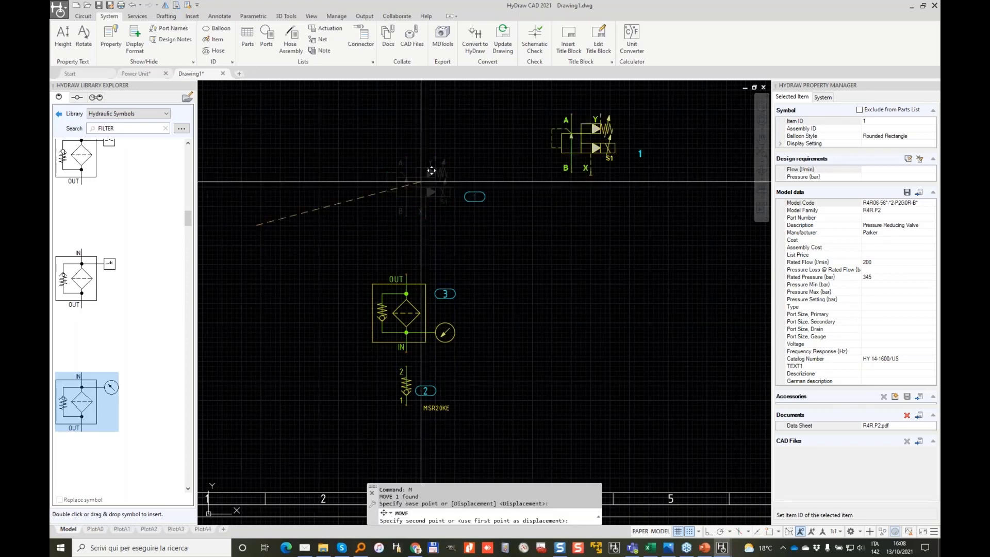
{"action": "left_click", "coordinate": [511, 230]}
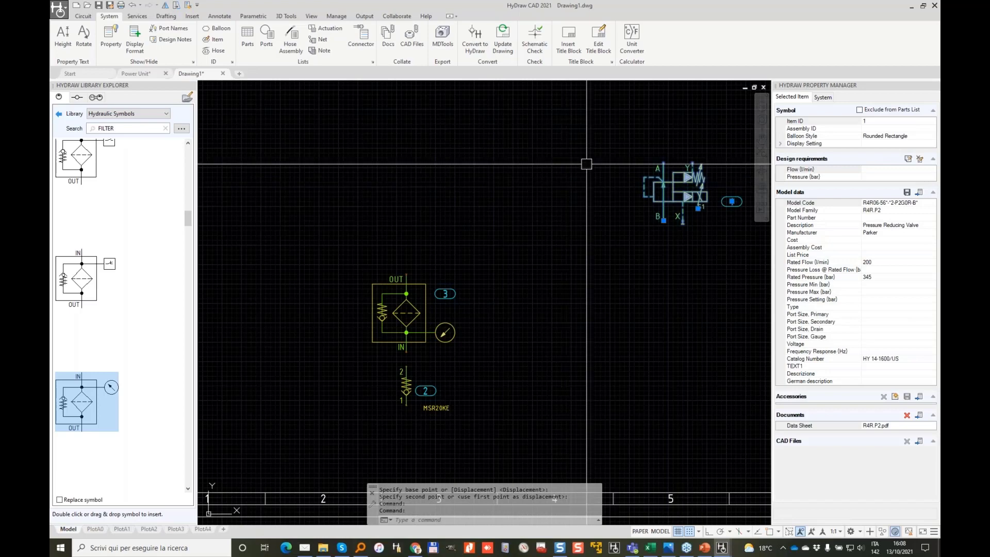
{"action": "scroll", "coordinate": [663, 185], "scroll_direction": "up", "scroll_amount": 2}
{"action": "middle_click_drag", "start_coordinate": [664, 184], "coordinate": [537, 195]}
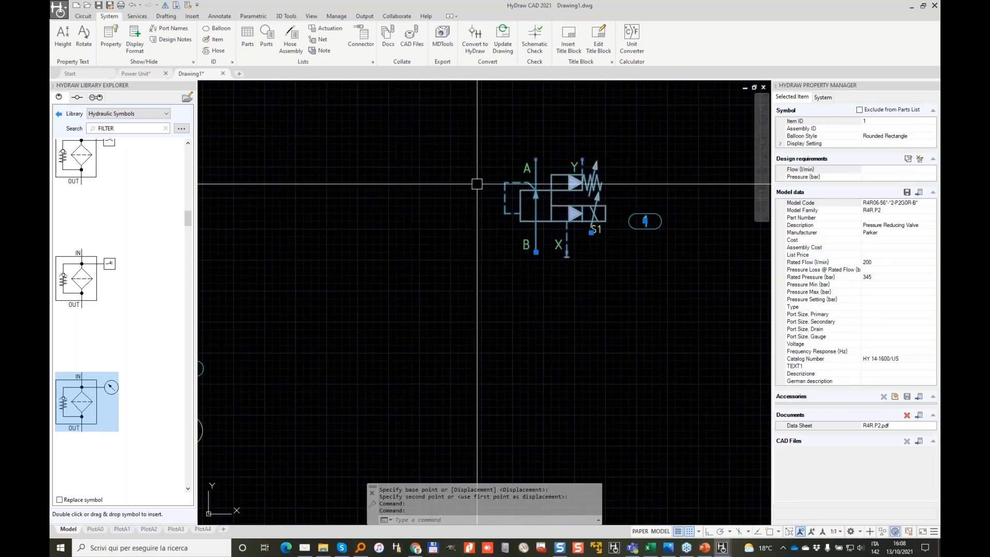
Step: Set the valve's B port directly above the filter and pull the filter up beneath it
{"action": "left_click", "coordinate": [535, 252]}
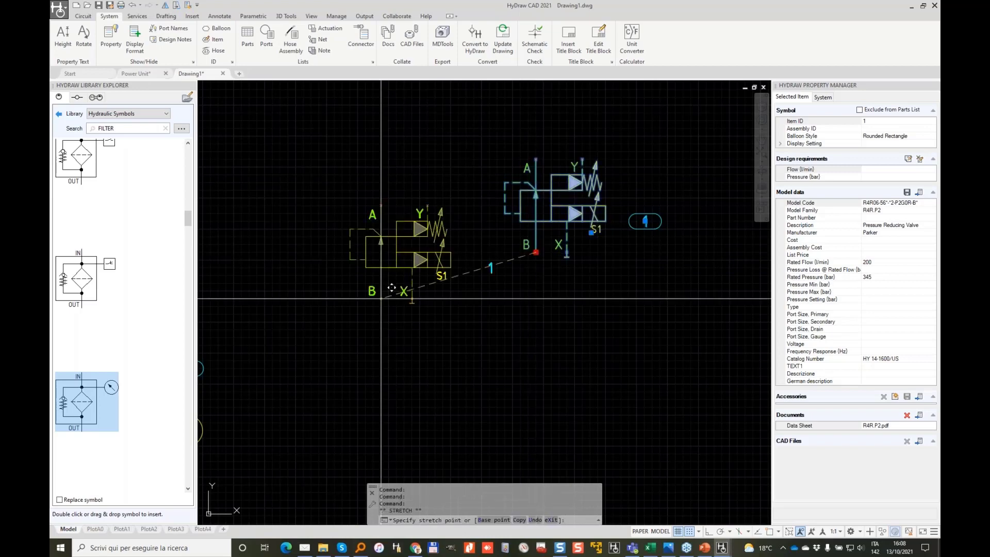
{"action": "scroll", "coordinate": [460, 232], "scroll_direction": "down", "scroll_amount": 2}
{"action": "scroll", "coordinate": [397, 185], "scroll_direction": "up", "scroll_amount": 4}
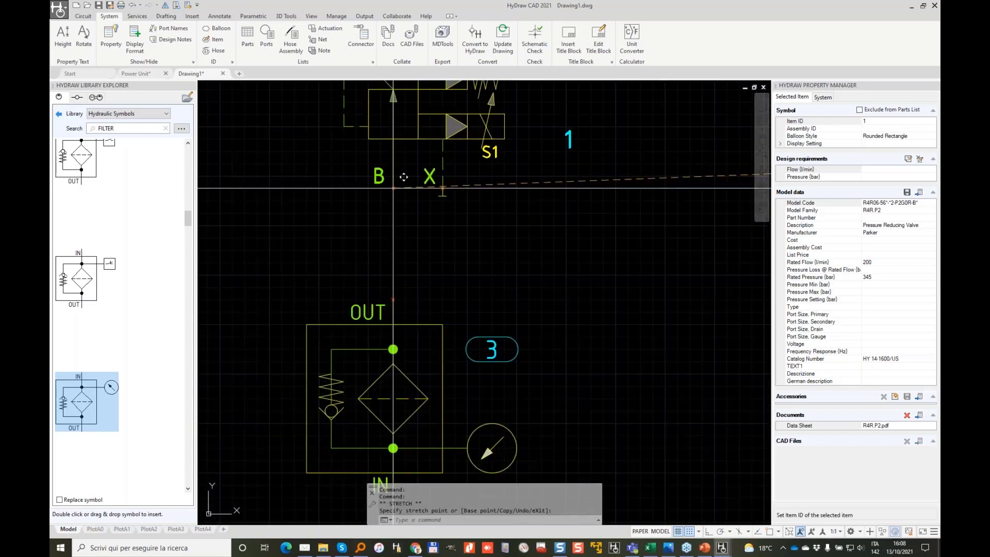
{"action": "left_click", "coordinate": [392, 188]}
{"action": "scroll", "coordinate": [468, 258], "scroll_direction": "down", "scroll_amount": 2}
{"action": "left_click", "coordinate": [437, 300]}
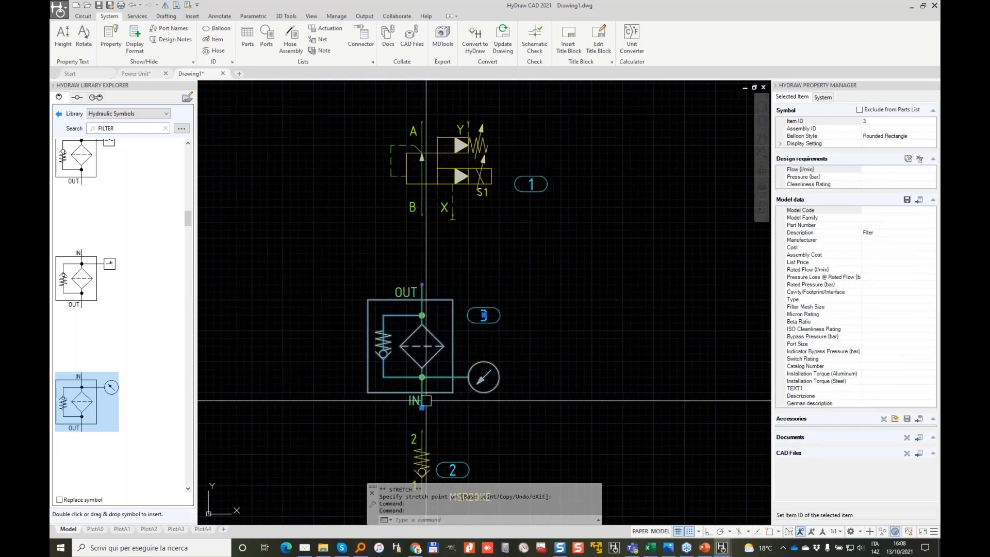
{"action": "left_click", "coordinate": [421, 384]}
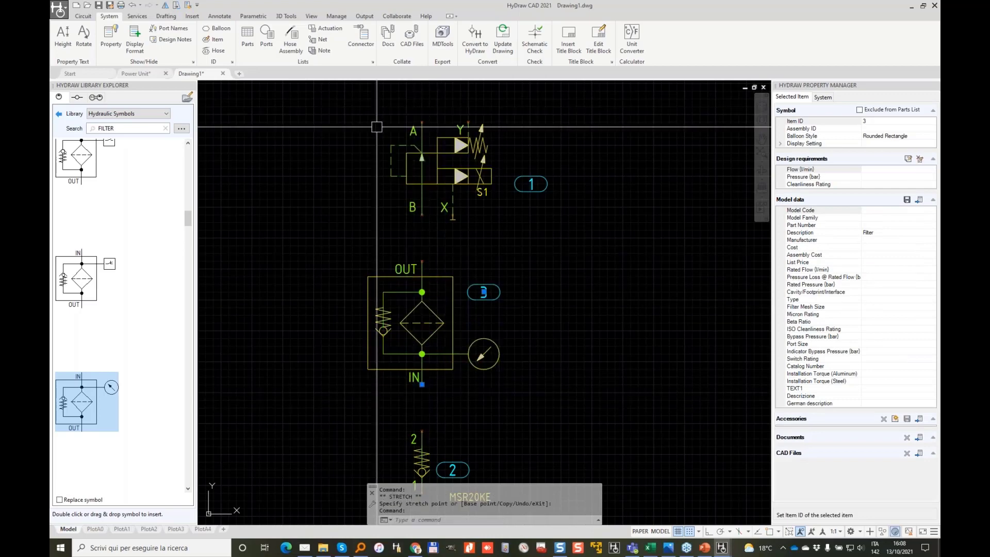
{"action": "scroll", "coordinate": [427, 215], "scroll_direction": "down", "scroll_amount": 2}
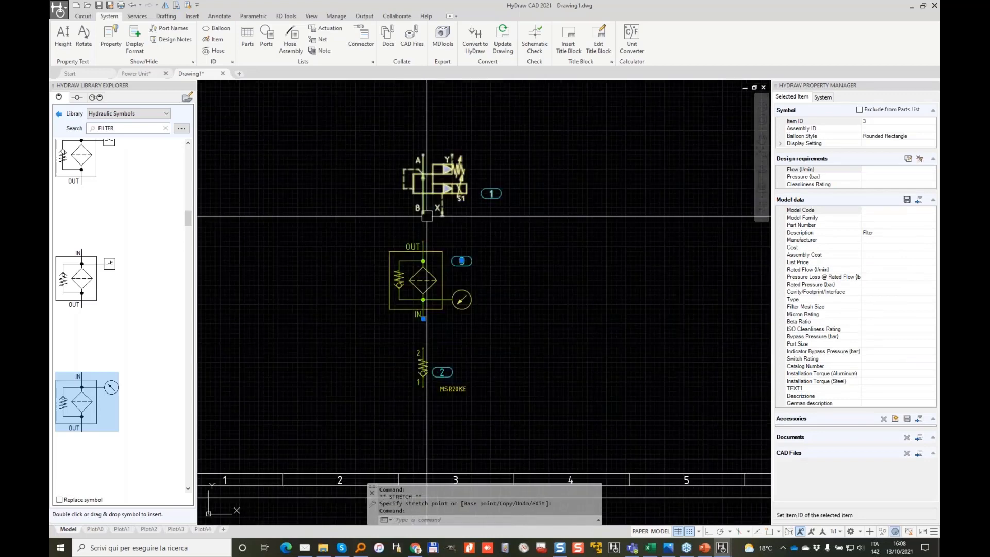
{"action": "key", "text": "Escape"}
{"action": "scroll", "coordinate": [512, 268], "scroll_direction": "down", "scroll_amount": 3}
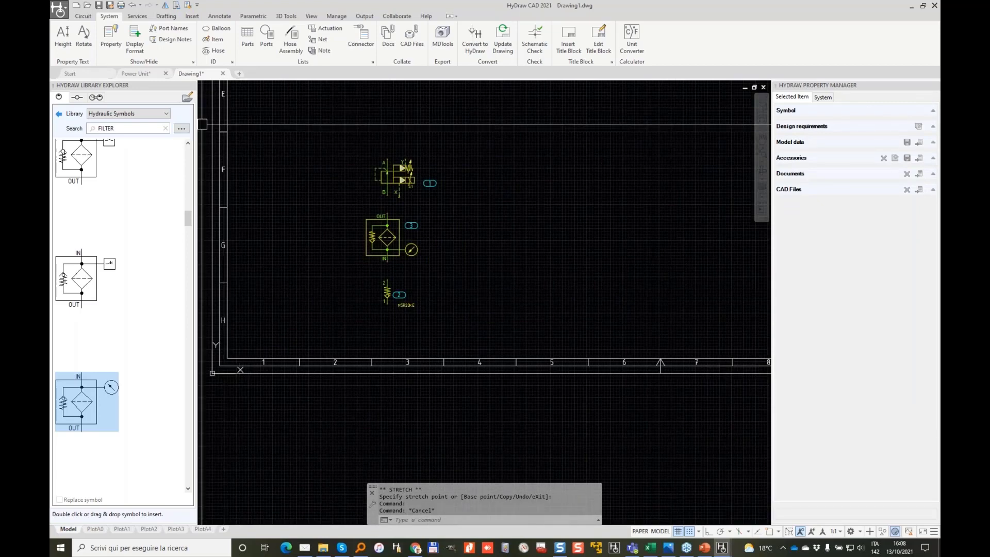
{"action": "middle_click_drag", "start_coordinate": [447, 135], "coordinate": [428, 181]}
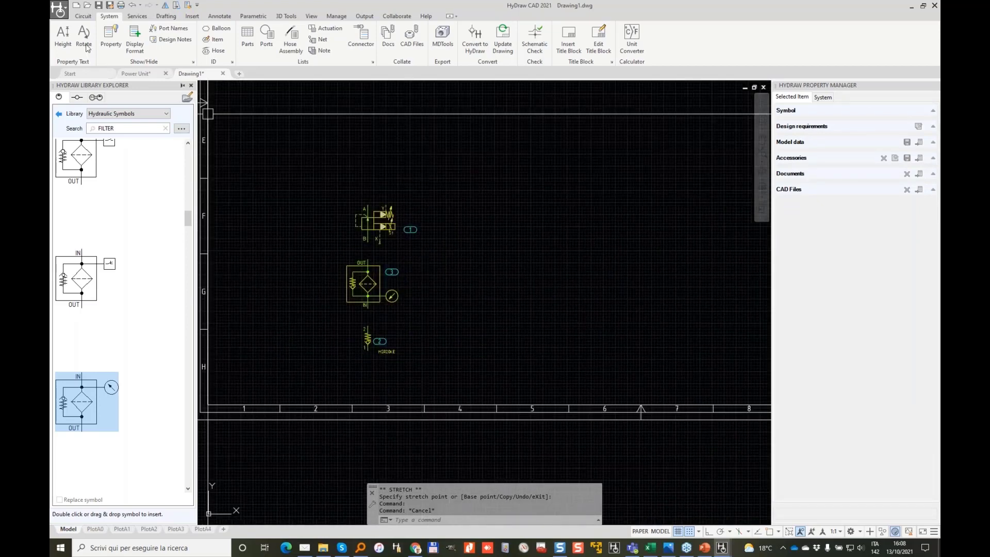
Step: Draw a pressure line running down below the check valve
{"action": "left_click", "coordinate": [88, 18]}
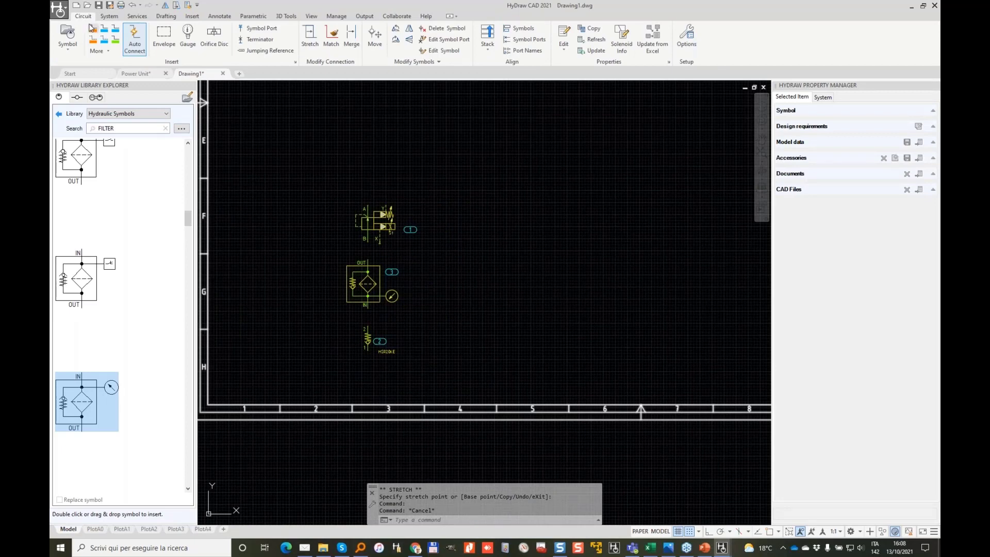
{"action": "scroll", "coordinate": [431, 345], "scroll_direction": "up", "scroll_amount": 2}
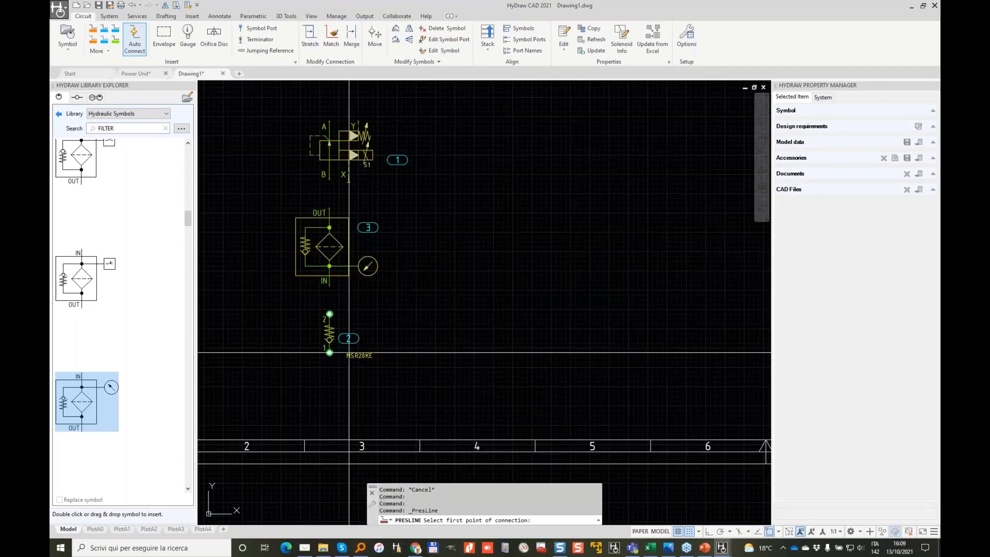
{"action": "left_click", "coordinate": [329, 401]}
Step: Draw a pressure line from check valve port 2 through the filter to valve port B
{"action": "key", "text": "Return"}
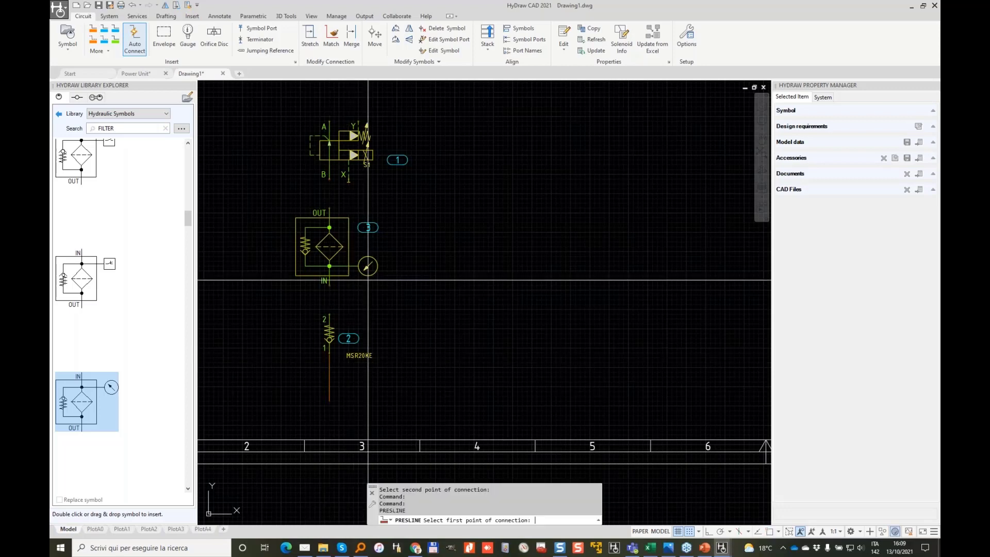
{"action": "scroll", "coordinate": [329, 324], "scroll_direction": "up", "scroll_amount": 2}
{"action": "left_click", "coordinate": [324, 319]}
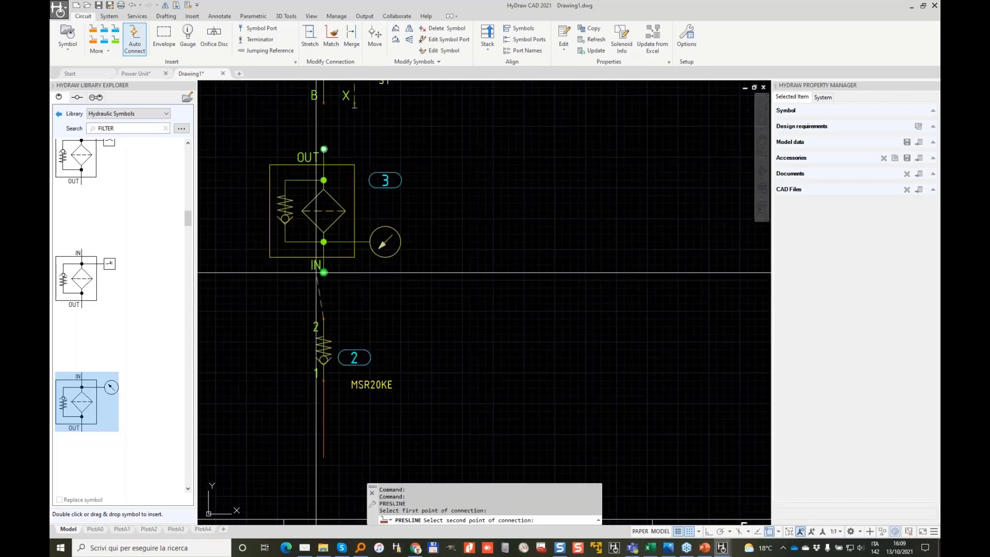
{"action": "scroll", "coordinate": [323, 454], "scroll_direction": "down", "scroll_amount": 2}
{"action": "scroll", "coordinate": [319, 250], "scroll_direction": "up", "scroll_amount": 2}
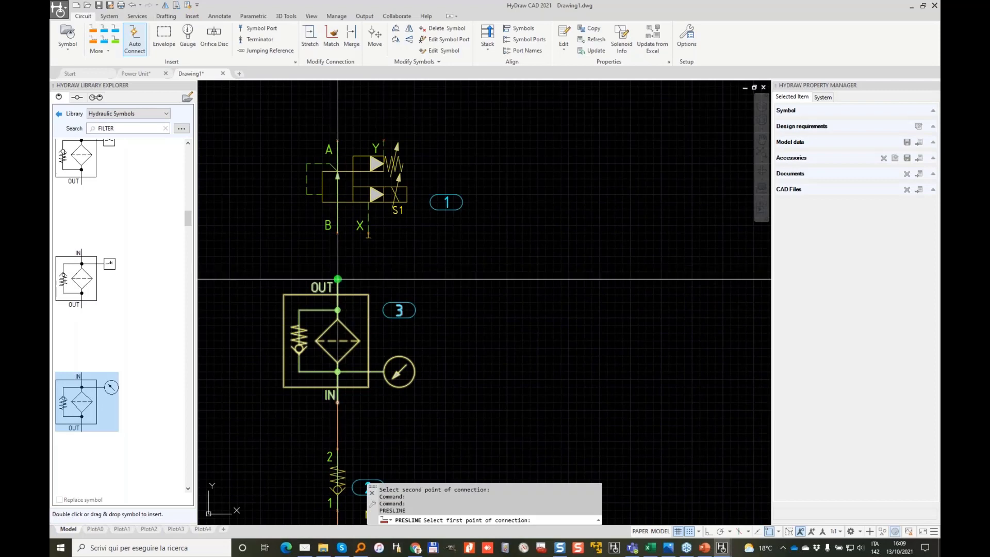
{"action": "left_click", "coordinate": [338, 232]}
{"action": "scroll", "coordinate": [530, 165], "scroll_direction": "down", "scroll_amount": 4}
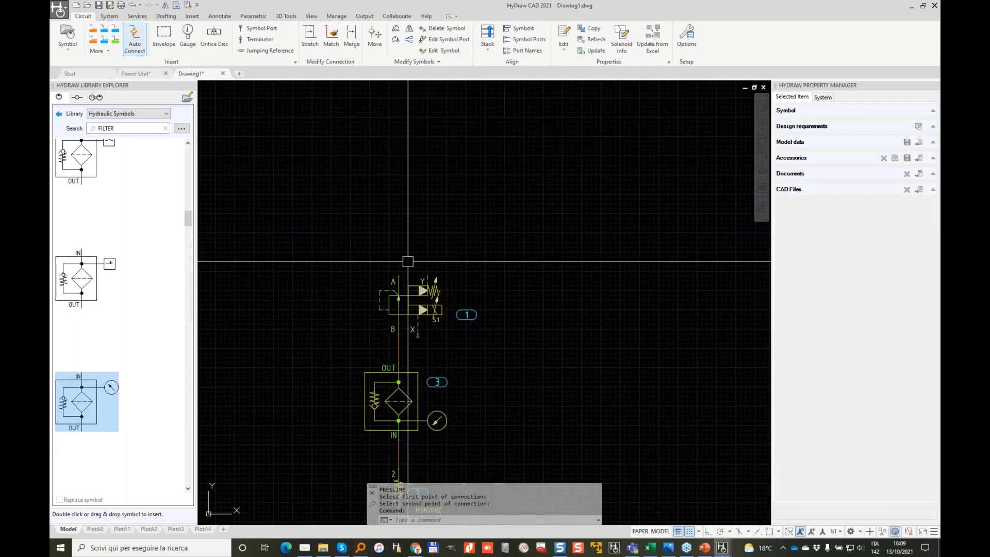
Step: Draw a pressure line from port A up and to the right
{"action": "key", "text": "Return"}
{"action": "middle_click_drag", "start_coordinate": [429, 154], "coordinate": [417, 302]}
{"action": "left_click", "coordinate": [450, 123]}
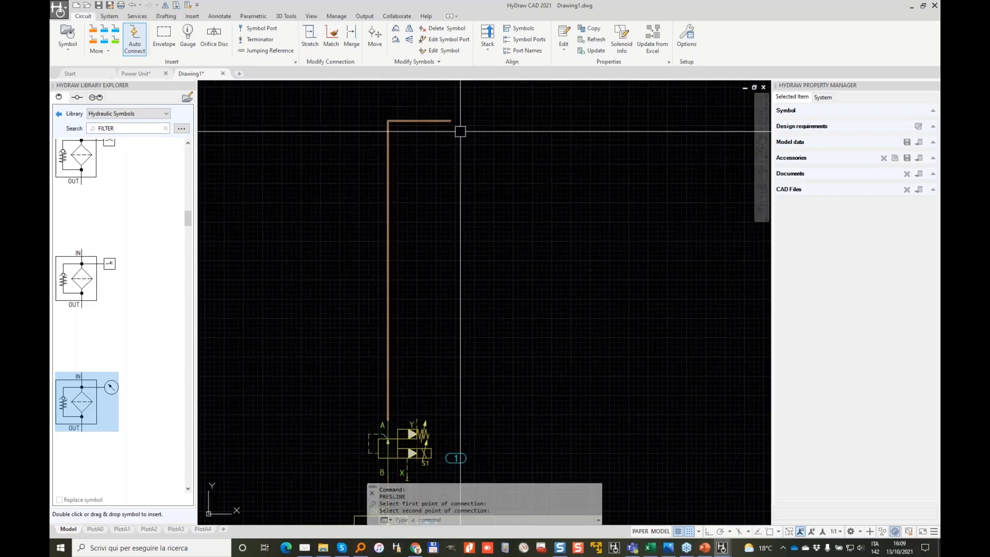
{"action": "scroll", "coordinate": [468, 178], "scroll_direction": "down", "scroll_amount": 2}
{"action": "scroll", "coordinate": [501, 281], "scroll_direction": "down", "scroll_amount": 2}
{"action": "middle_click_drag", "start_coordinate": [501, 280], "coordinate": [457, 199]}
{"action": "scroll", "coordinate": [457, 200], "scroll_direction": "up", "scroll_amount": 2}
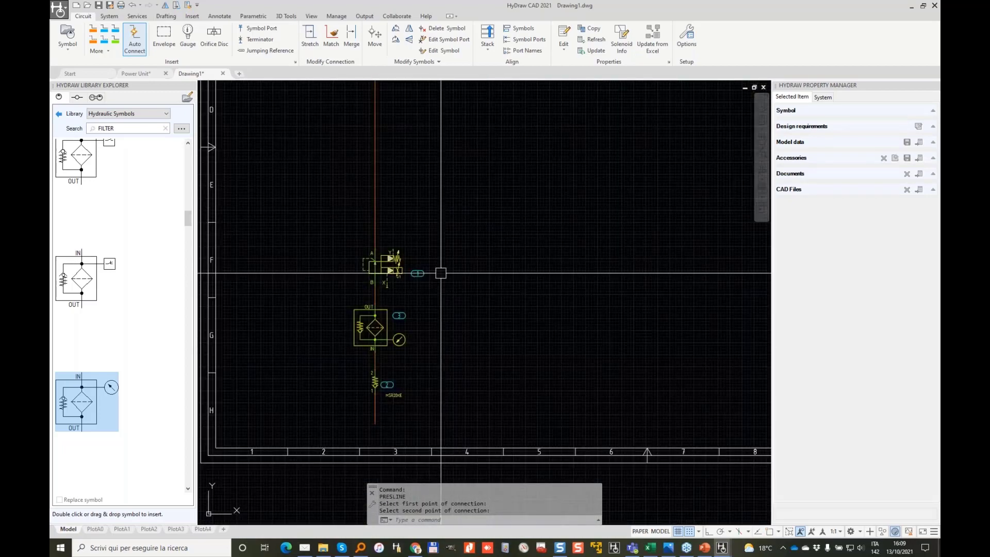
{"action": "scroll", "coordinate": [409, 394], "scroll_direction": "up", "scroll_amount": 3}
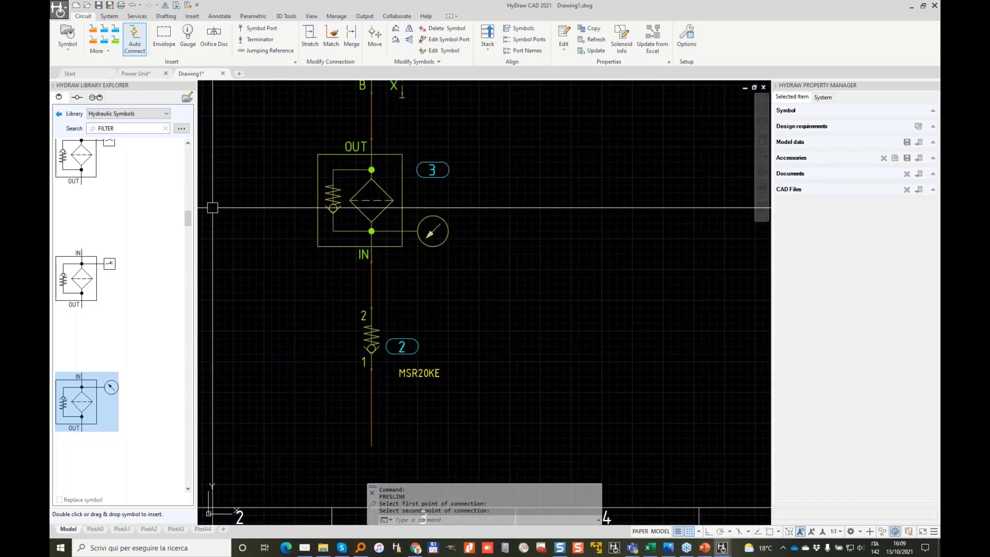
{"action": "left_click", "coordinate": [266, 51]}
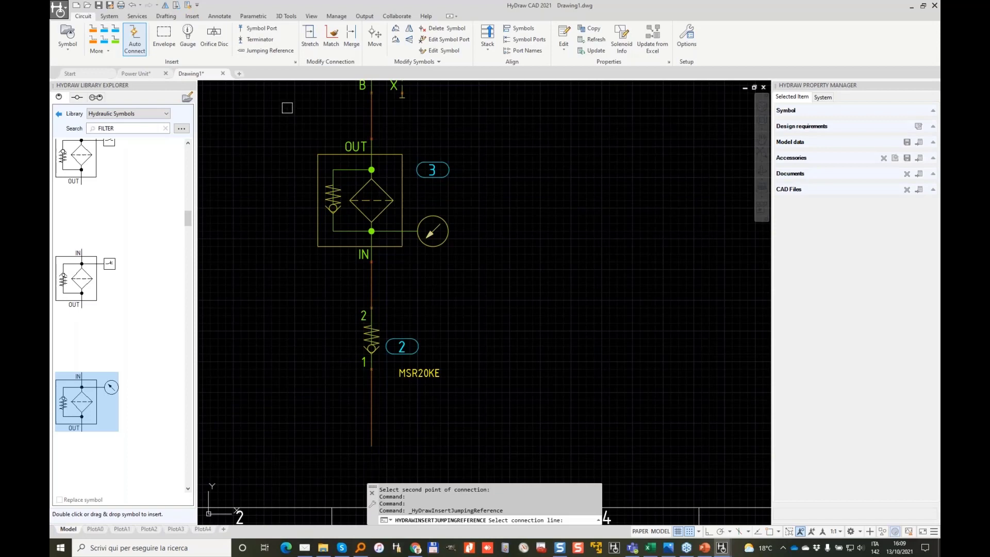
Step: Insert jumping reference P-1 on the pressure line beneath the check valve
{"action": "left_click", "coordinate": [371, 423]}
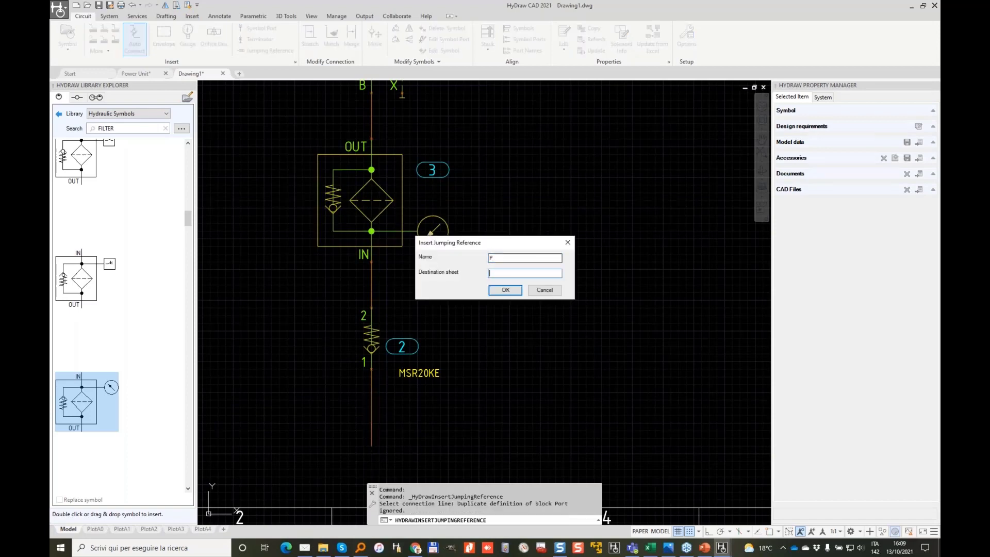
{"action": "left_click", "coordinate": [505, 290]}
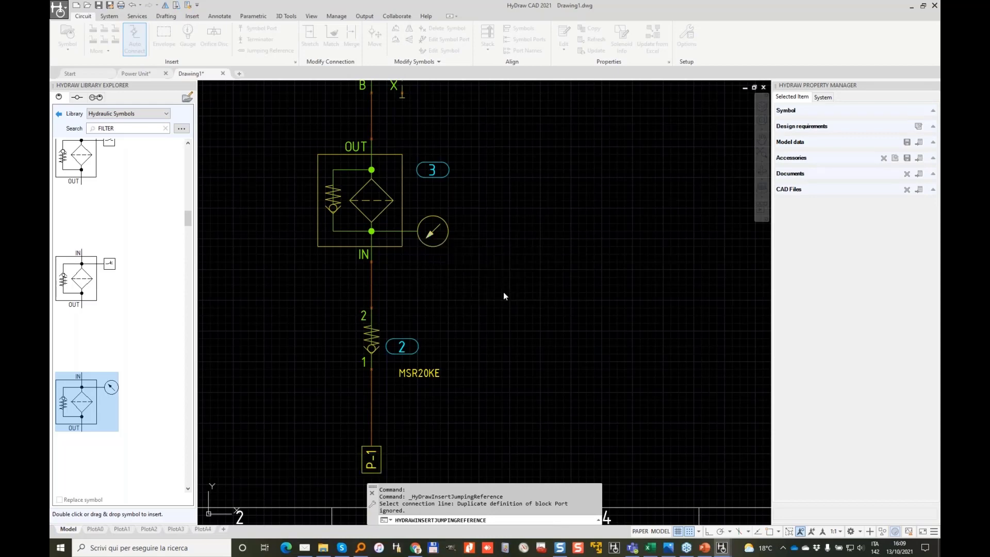
{"action": "middle_click_drag", "start_coordinate": [447, 382], "coordinate": [469, 288]}
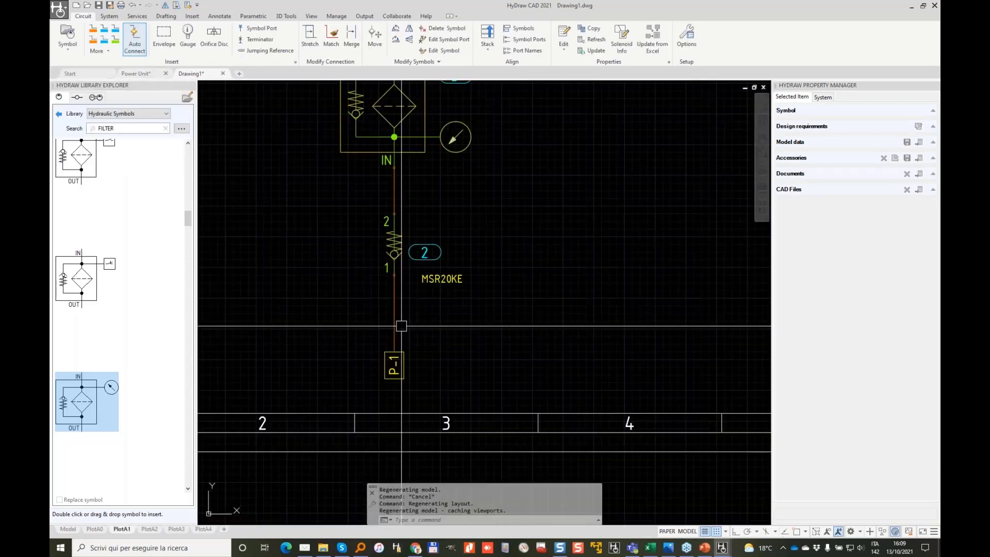
{"action": "scroll", "coordinate": [389, 358], "scroll_direction": "up", "scroll_amount": 2}
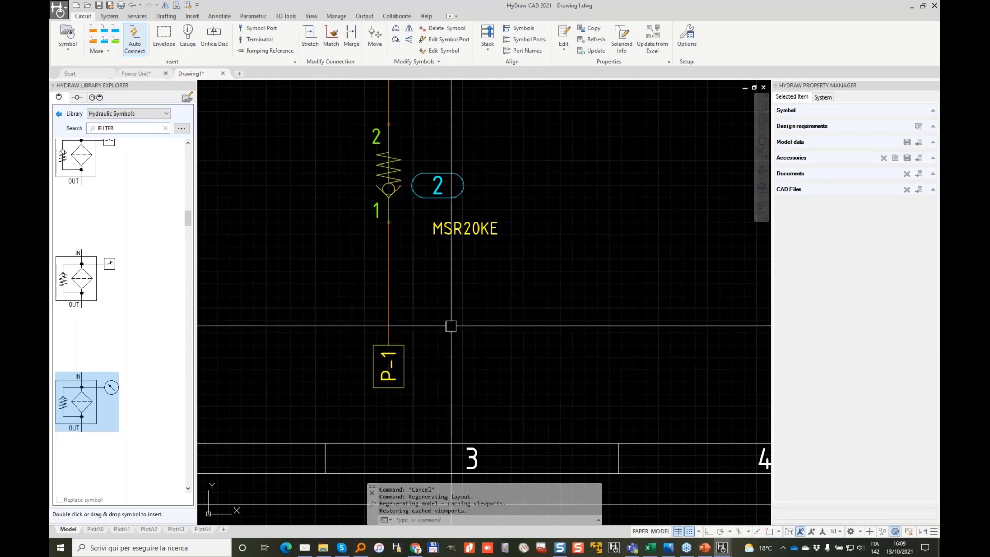
{"action": "scroll", "coordinate": [451, 325], "scroll_direction": "down", "scroll_amount": 2}
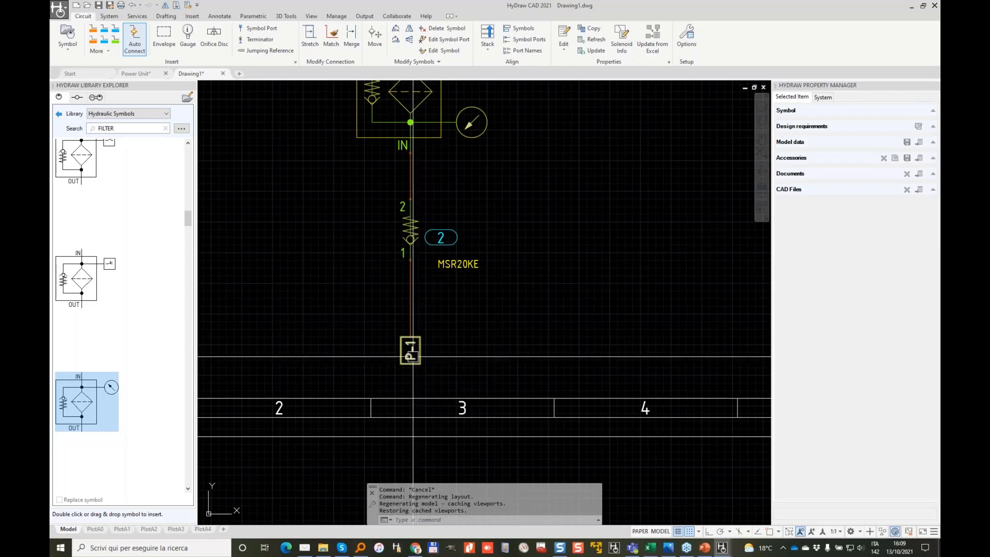
{"action": "scroll", "coordinate": [393, 221], "scroll_direction": "down", "scroll_amount": 2}
{"action": "scroll", "coordinate": [431, 168], "scroll_direction": "down", "scroll_amount": 2}
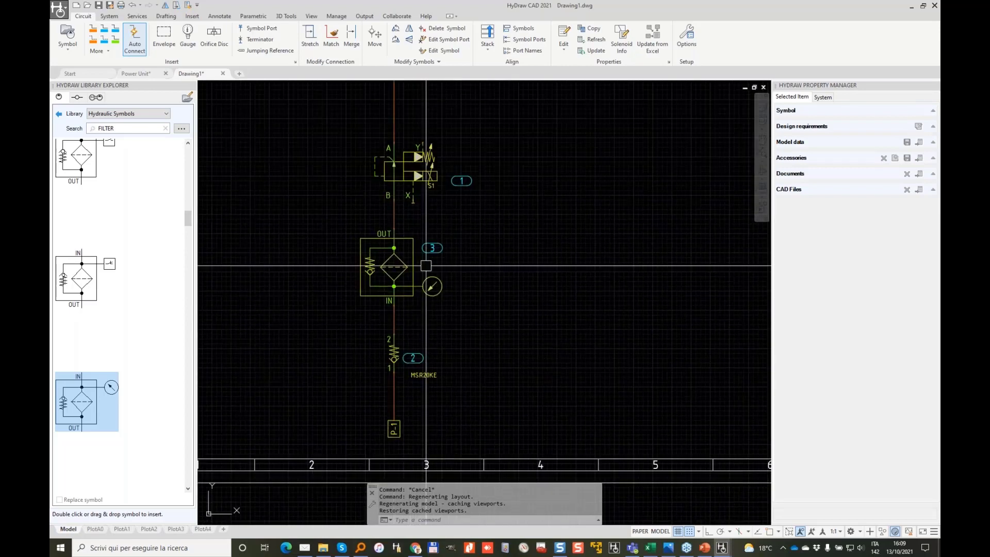
{"action": "scroll", "coordinate": [452, 290], "scroll_direction": "down", "scroll_amount": 2}
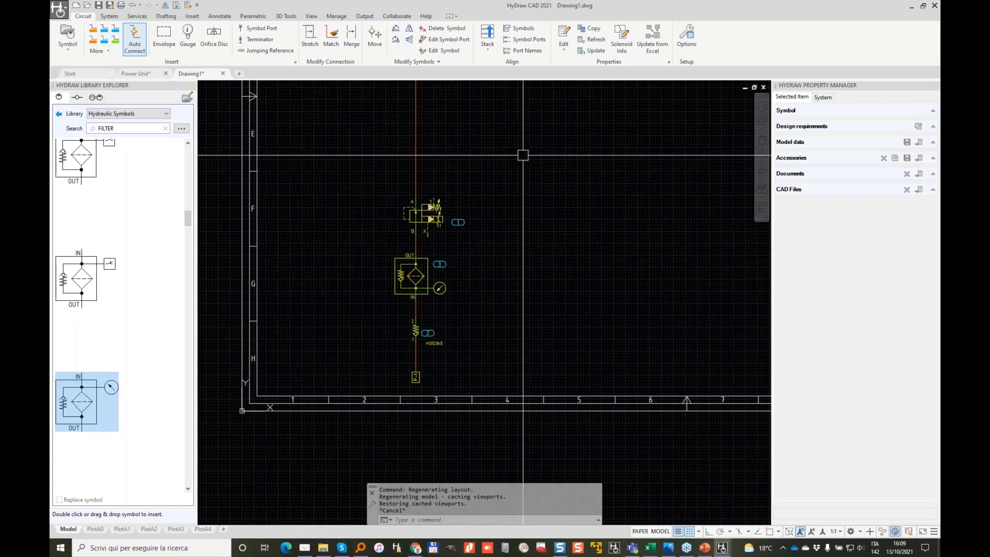
{"action": "mouse_move", "coordinate": [521, 153]}
{"action": "middle_mouse_down"}
{"action": "mouse_move", "coordinate": [503, 219]}
{"action": "mouse_move", "coordinate": [485, 230]}
{"action": "mouse_move", "coordinate": [453, 230]}
{"action": "mouse_move", "coordinate": [475, 232]}
{"action": "mouse_move", "coordinate": [442, 185]}
{"action": "middle_mouse_up"}
{"action": "scroll", "coordinate": [410, 215], "scroll_direction": "up", "scroll_amount": 2}
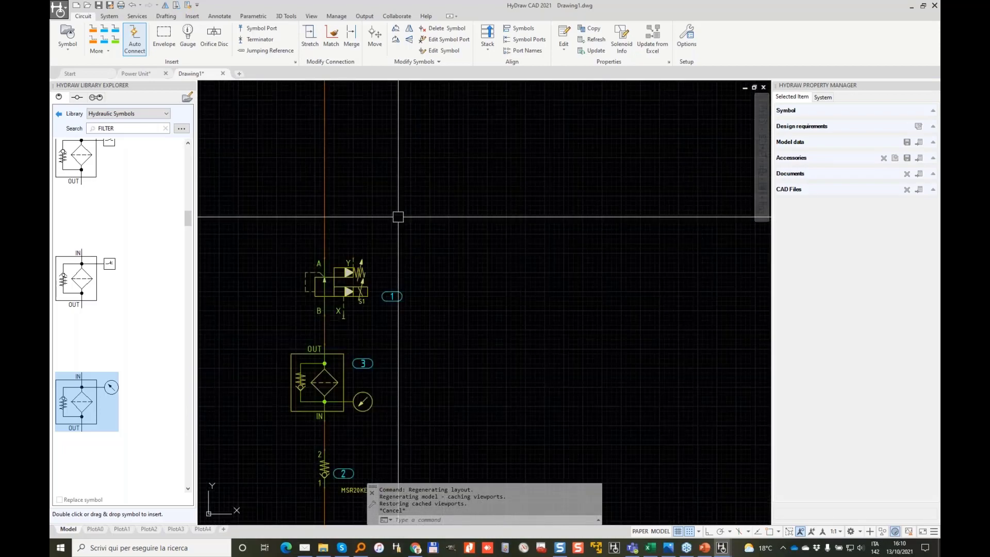
{"action": "scroll", "coordinate": [393, 204], "scroll_direction": "down", "scroll_amount": 2}
{"action": "middle_click_drag", "start_coordinate": [401, 145], "coordinate": [405, 250]}
Step: Insert a Two Stage servo valve from the library above the port A pressure line
{"action": "left_click", "coordinate": [58, 114]}
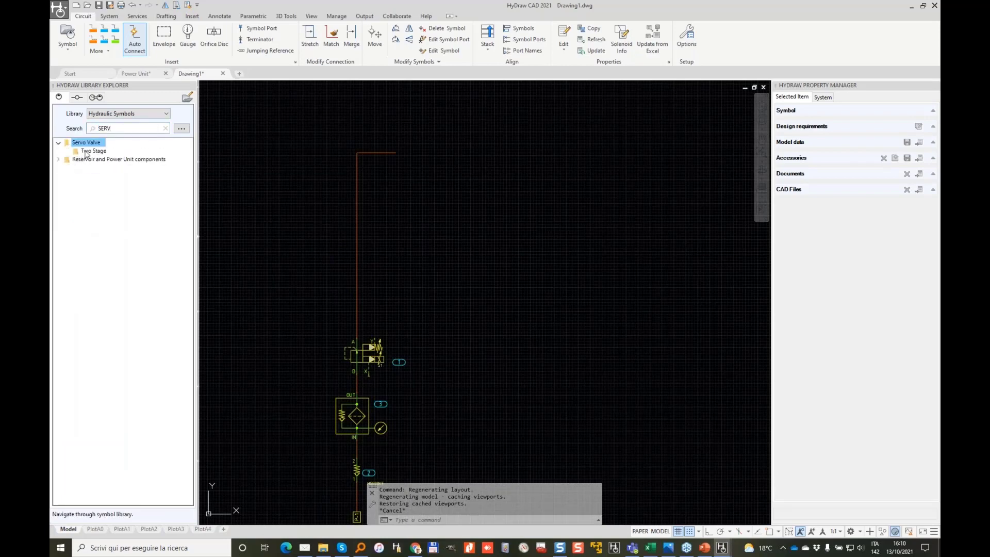
{"action": "double_click", "coordinate": [86, 151]}
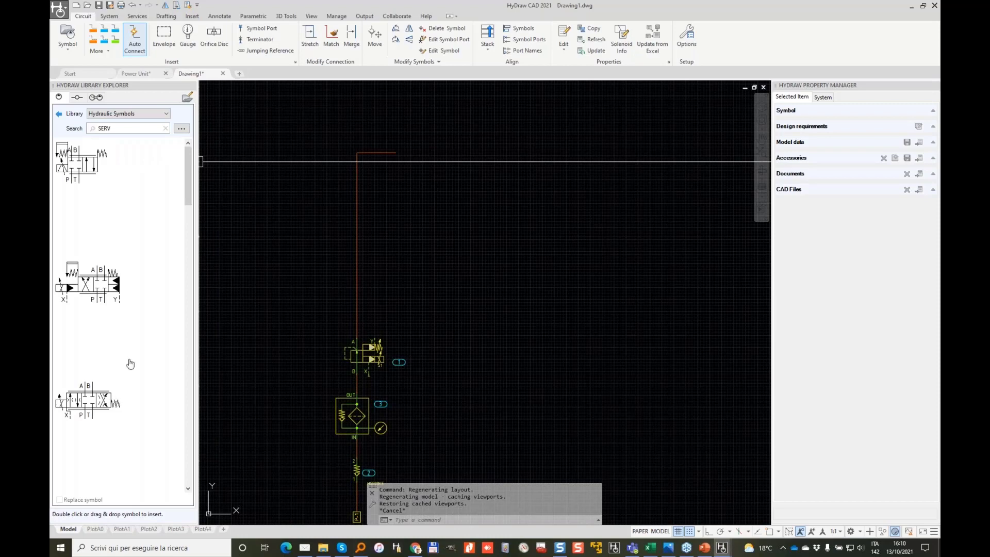
{"action": "scroll", "coordinate": [130, 364], "scroll_direction": "down", "scroll_amount": 3}
{"action": "scroll", "coordinate": [115, 261], "scroll_direction": "down", "scroll_amount": 3}
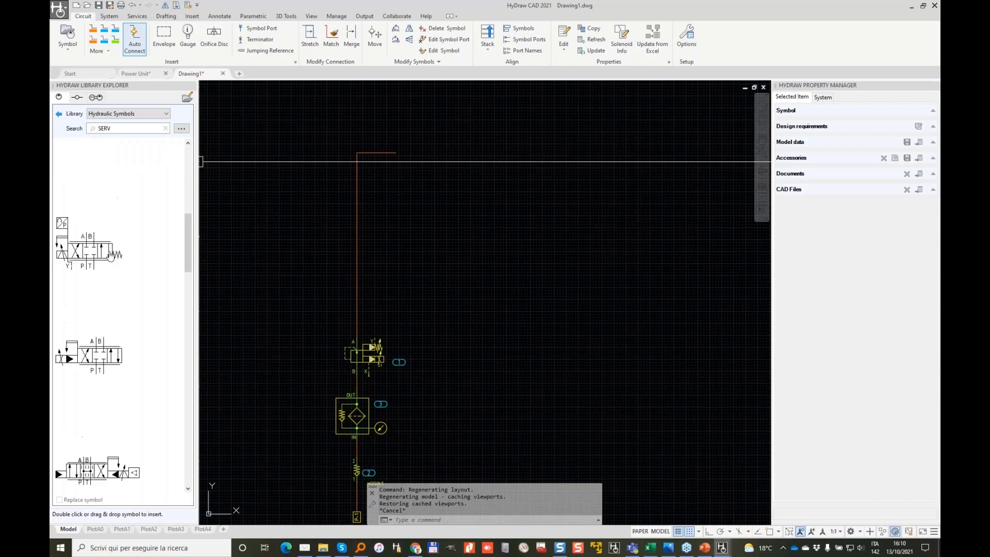
{"action": "left_click_drag", "start_coordinate": [109, 367], "coordinate": [392, 223]}
{"action": "scroll", "coordinate": [420, 140], "scroll_direction": "up", "scroll_amount": 4}
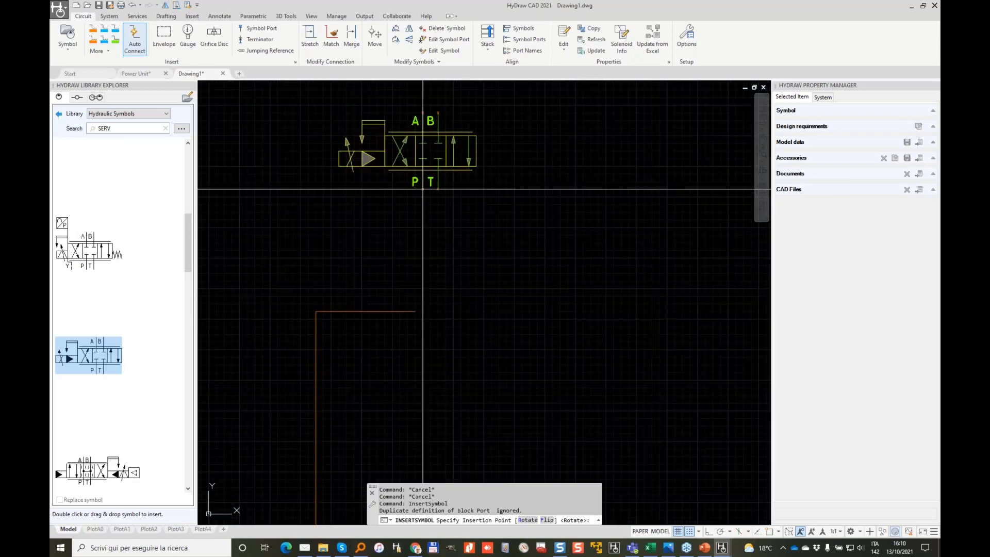
{"action": "left_click", "coordinate": [415, 189]}
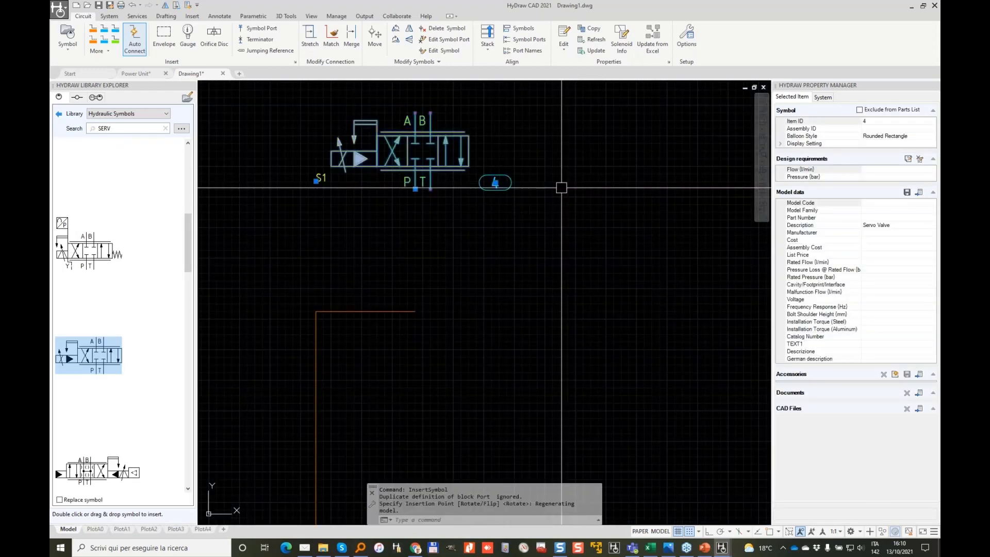
{"action": "left_click", "coordinate": [396, 309]}
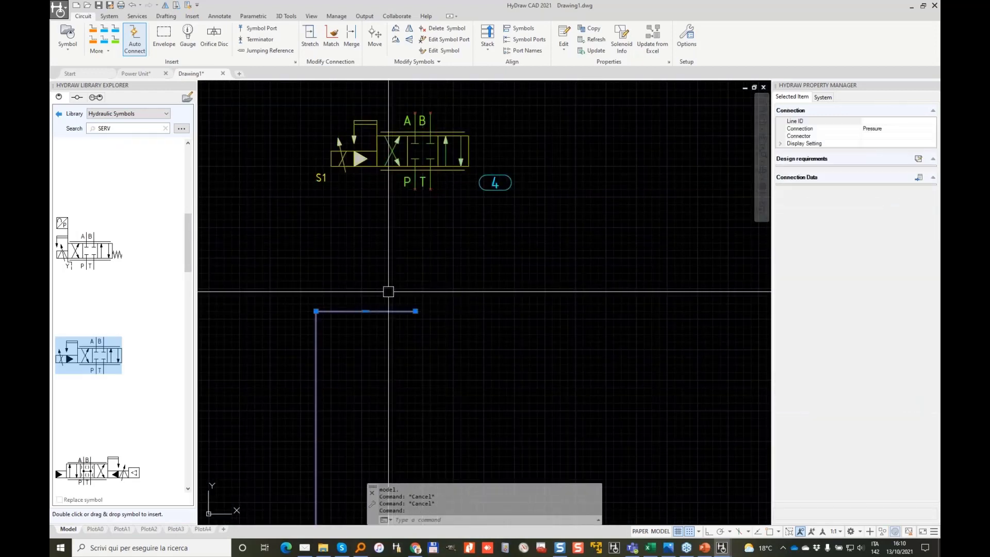
Step: Move the upper pressure line's endpoint to the servo valve's P port
{"action": "mouse_move", "coordinate": [415, 310]}
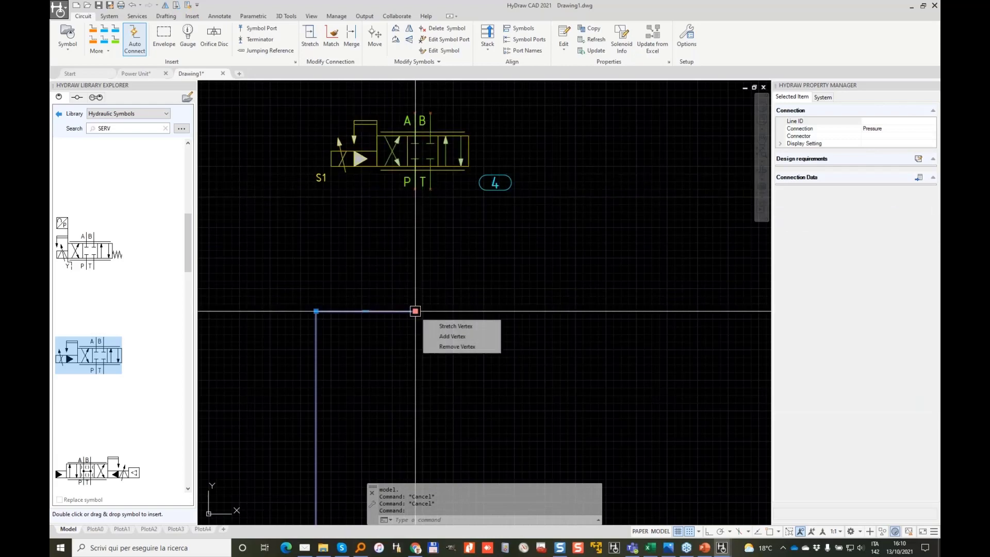
{"action": "left_click", "coordinate": [415, 310]}
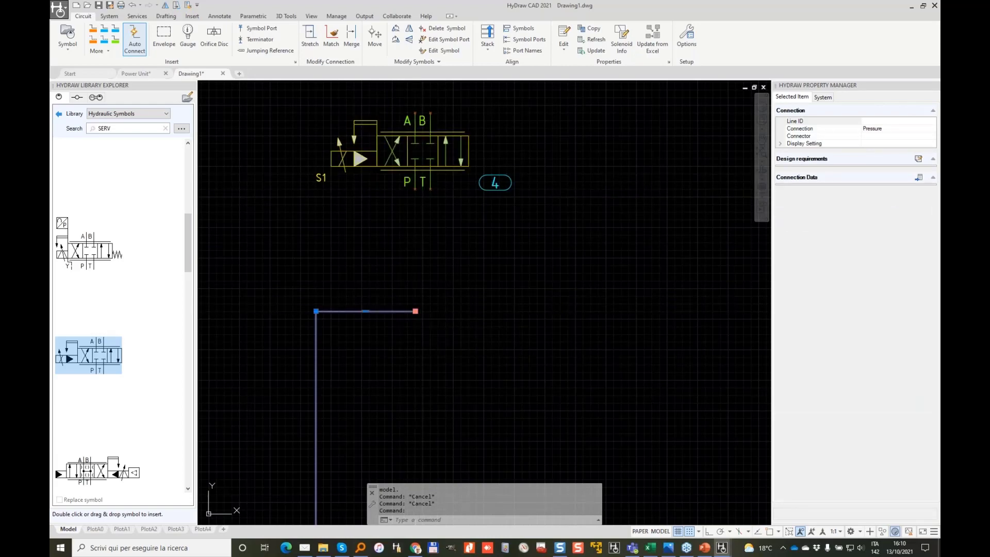
{"action": "left_click", "coordinate": [416, 189]}
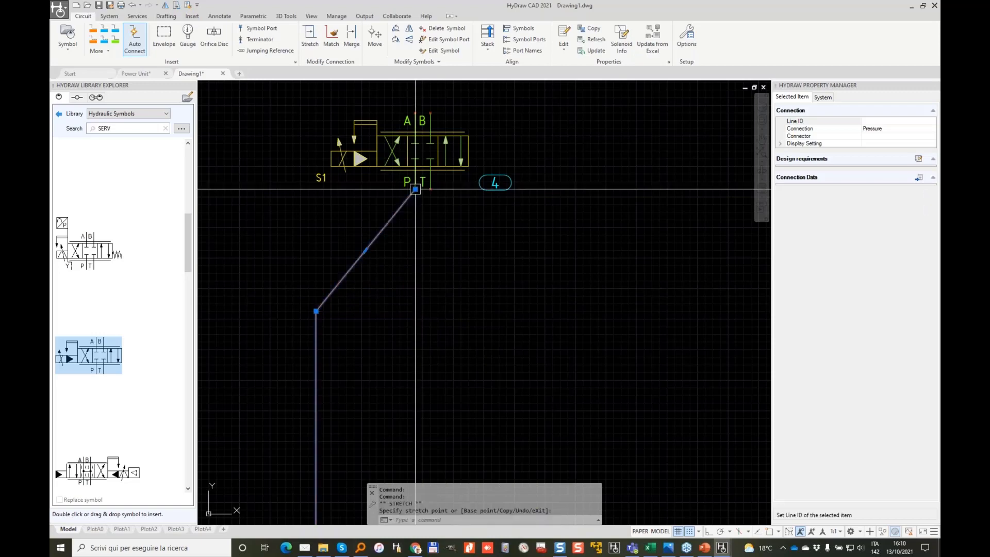
{"action": "key", "text": "Escape"}
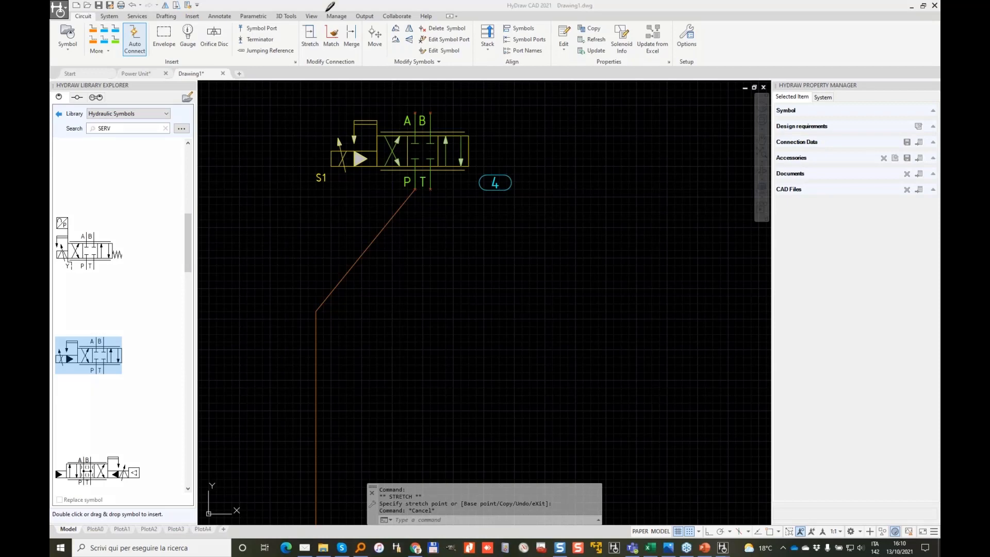
Step: Stretch the diagonal line to drop straight from P and set its horizontal run height
{"action": "mouse_move", "coordinate": [309, 8]}
{"action": "left_mouse_down"}
{"action": "mouse_move", "coordinate": [341, 47]}
{"action": "mouse_move", "coordinate": [293, 14]}
{"action": "left_mouse_up"}
{"action": "key", "text": "Escape"}
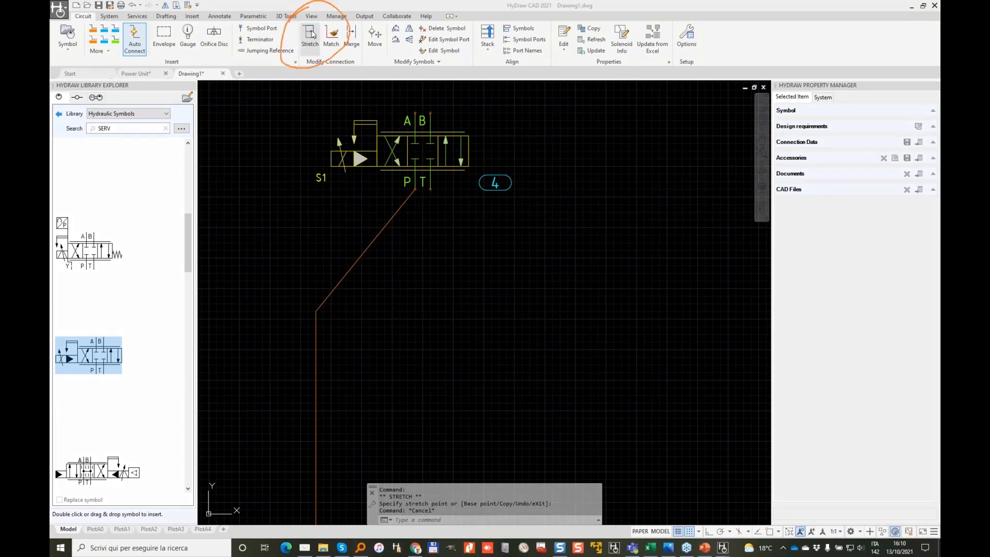
{"action": "left_click", "coordinate": [313, 32]}
{"action": "left_click", "coordinate": [313, 35]}
{"action": "left_click", "coordinate": [374, 236]}
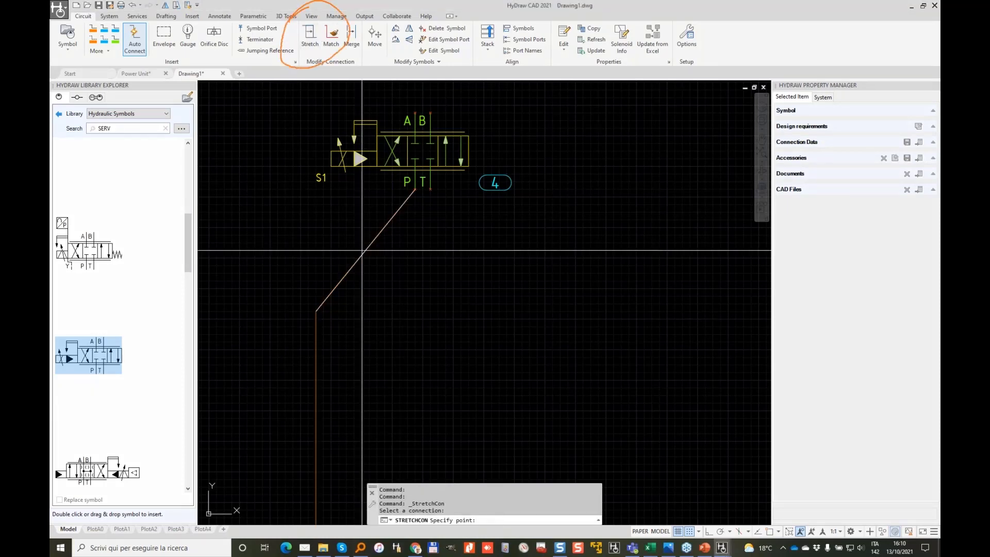
{"action": "key", "text": "space"}
{"action": "left_click", "coordinate": [362, 308]}
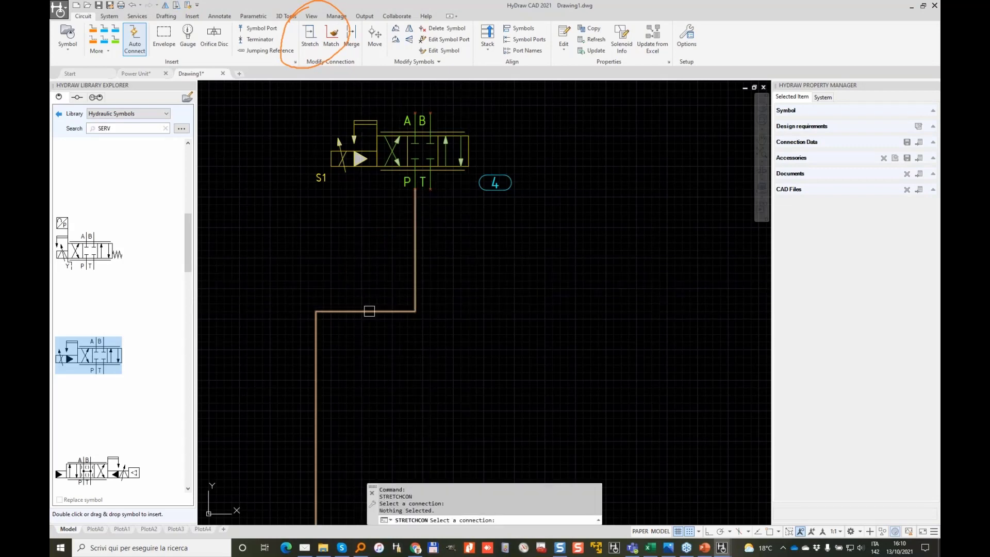
{"action": "left_click", "coordinate": [369, 312]}
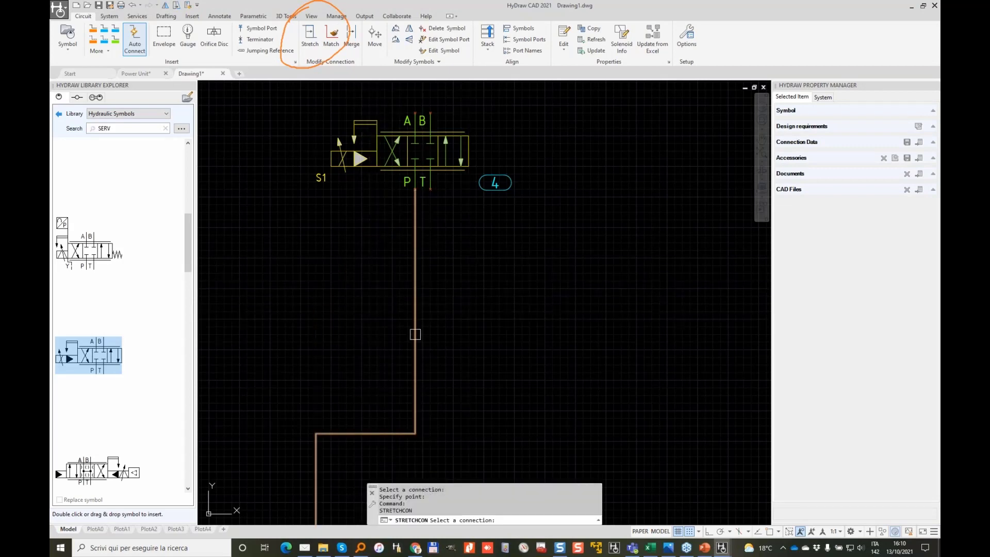
{"action": "left_click", "coordinate": [362, 190]}
Step: Lower the horizontal run and shift the vertical run left under the valve
{"action": "key", "text": "space"}
{"action": "left_click", "coordinate": [390, 188]}
{"action": "left_click", "coordinate": [397, 289]}
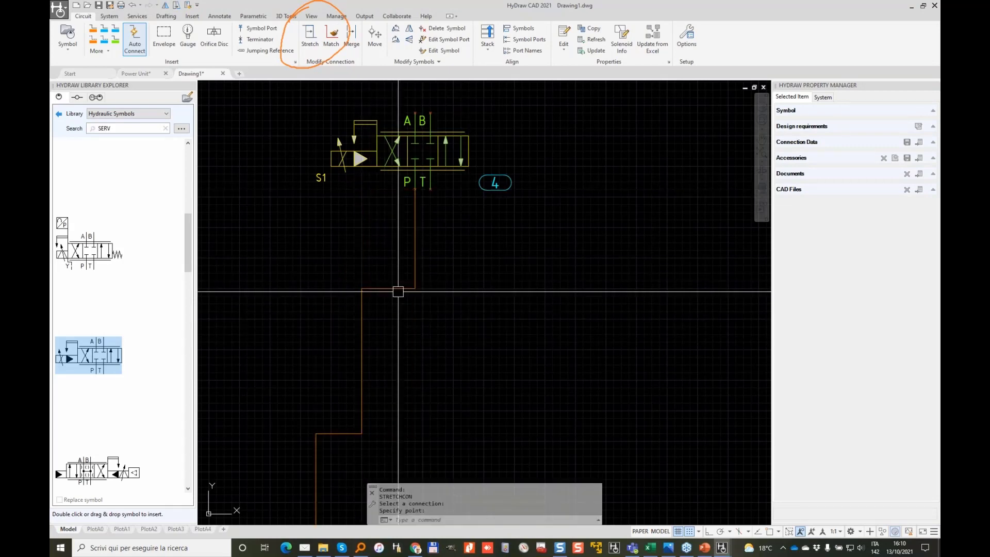
{"action": "key", "text": "space"}
{"action": "left_click", "coordinate": [362, 341]}
{"action": "left_click", "coordinate": [316, 341]}
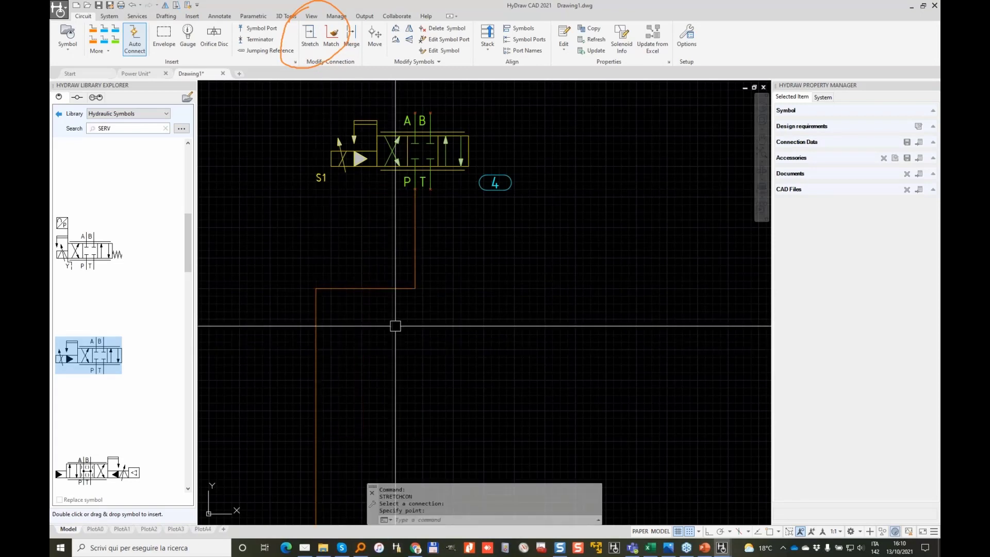
{"action": "scroll", "coordinate": [386, 333], "scroll_direction": "down", "scroll_amount": 2}
{"action": "scroll", "coordinate": [455, 370], "scroll_direction": "down", "scroll_amount": 2}
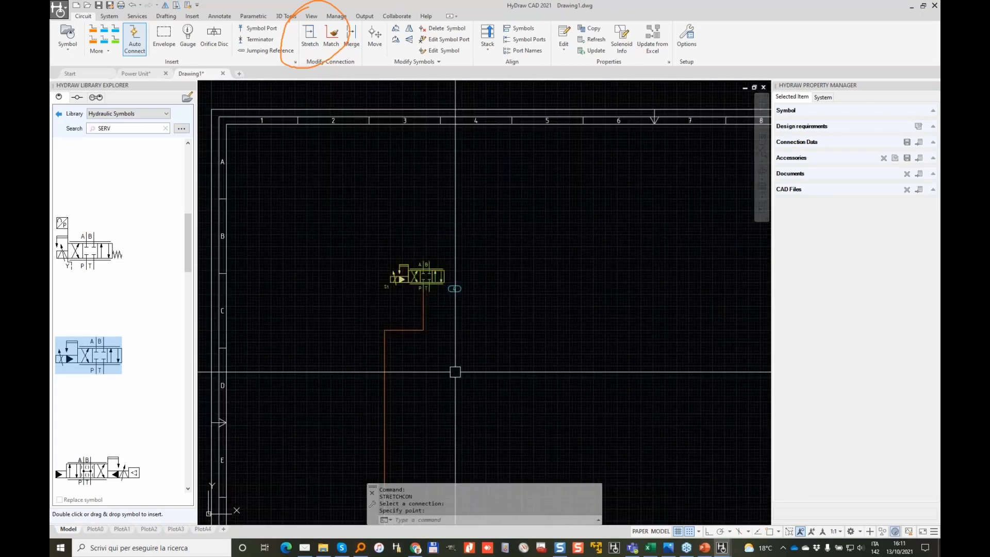
{"action": "scroll", "coordinate": [451, 267], "scroll_direction": "up", "scroll_amount": 4}
{"action": "left_click", "coordinate": [390, 278]}
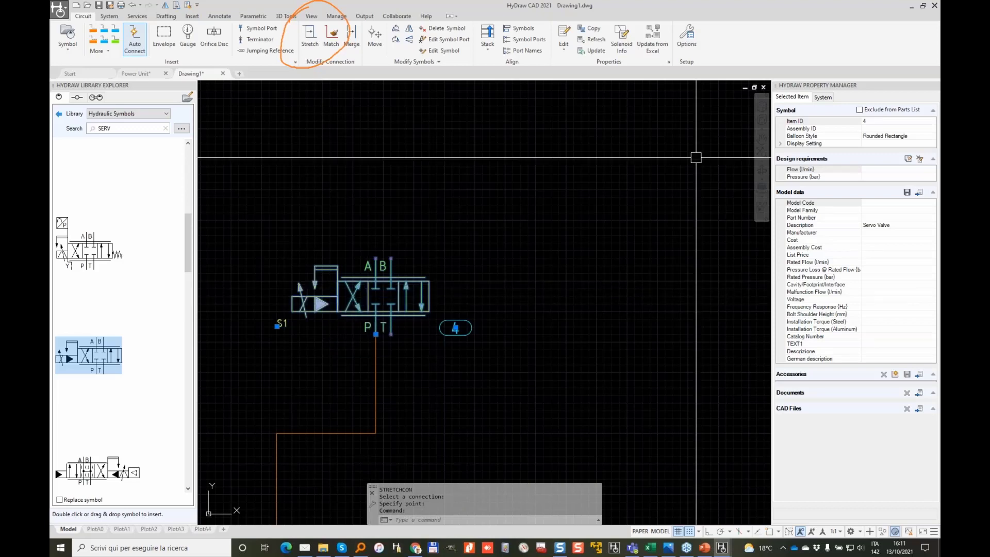
Step: Enable Exclude from Parts List in the servo valve's properties
{"action": "left_click", "coordinate": [858, 109]}
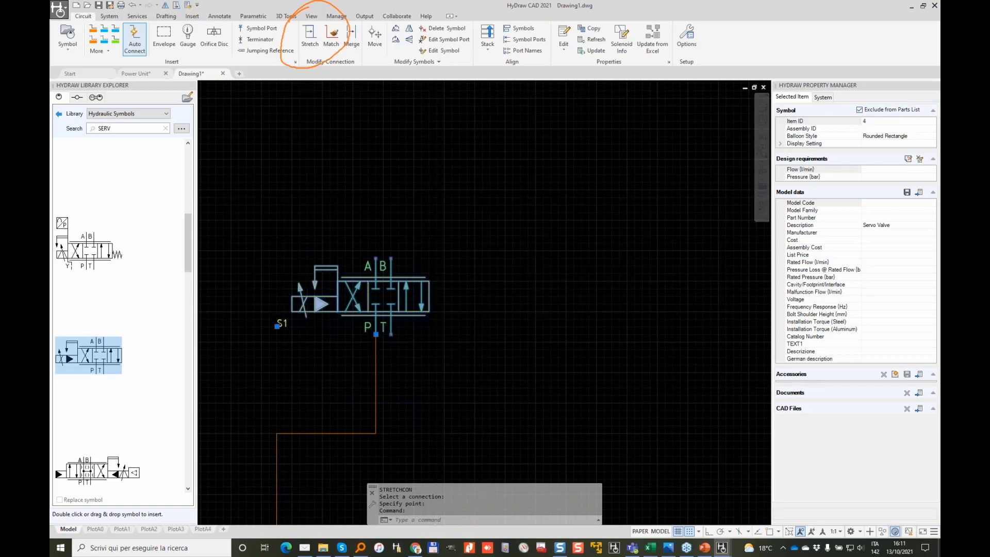
{"action": "key", "text": "Escape"}
{"action": "scroll", "coordinate": [482, 317], "scroll_direction": "down", "scroll_amount": 2}
{"action": "middle_click_drag", "start_coordinate": [481, 321], "coordinate": [481, 236]}
{"action": "scroll", "coordinate": [466, 286], "scroll_direction": "down", "scroll_amount": 2}
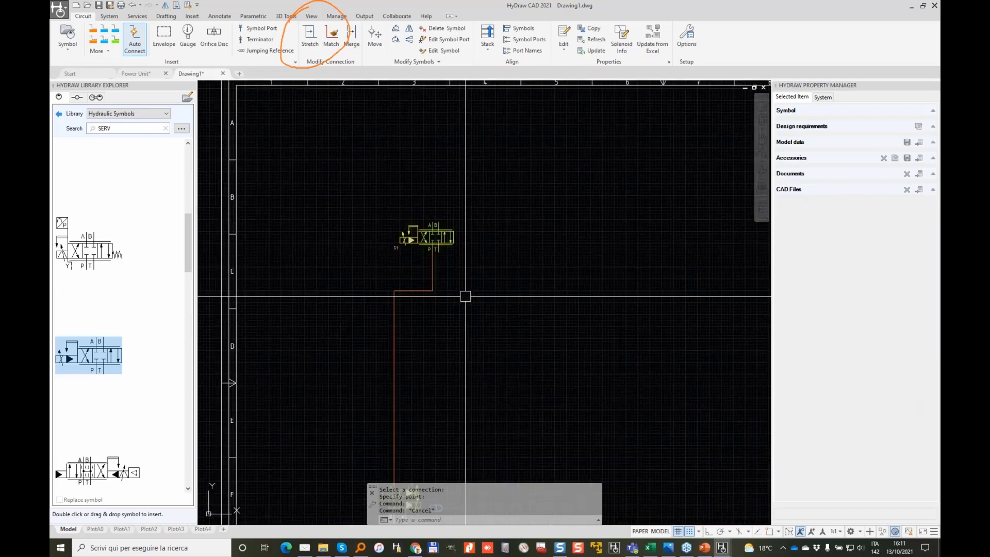
{"action": "middle_click_drag", "start_coordinate": [463, 293], "coordinate": [443, 228]}
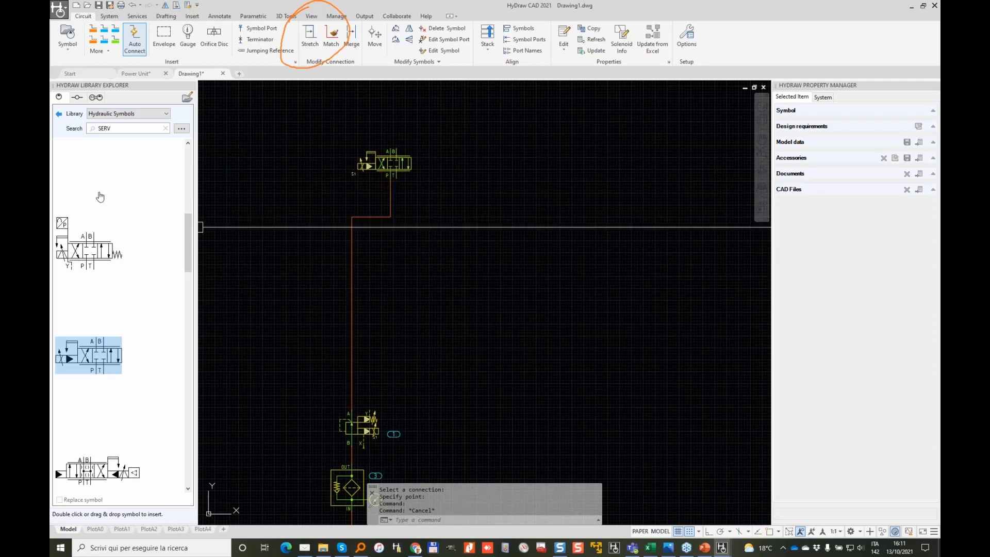
Step: Search ACC and place a bladder accumulator left of the pressure line
{"action": "double_click", "coordinate": [123, 130]}
{"action": "type", "text": "ACCU"}
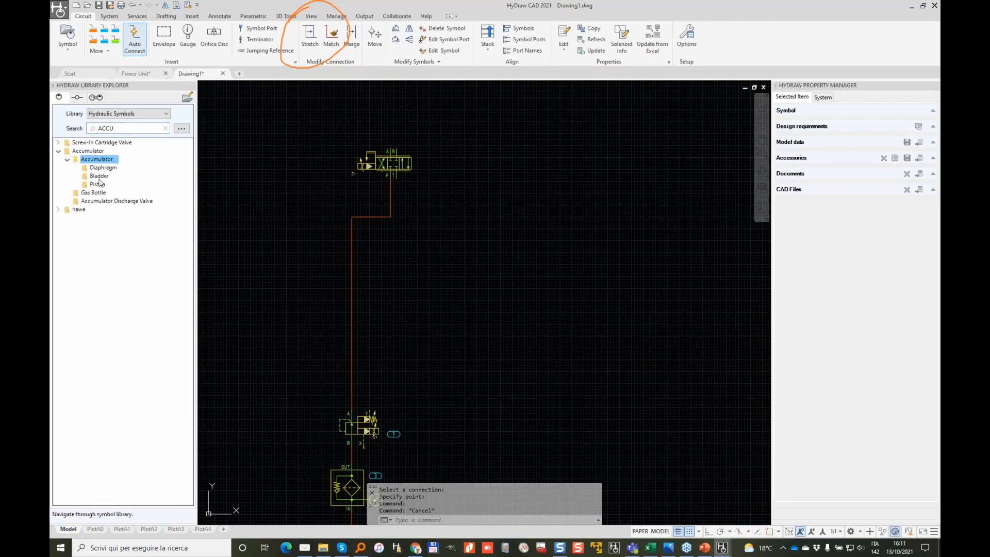
{"action": "double_click", "coordinate": [101, 177]}
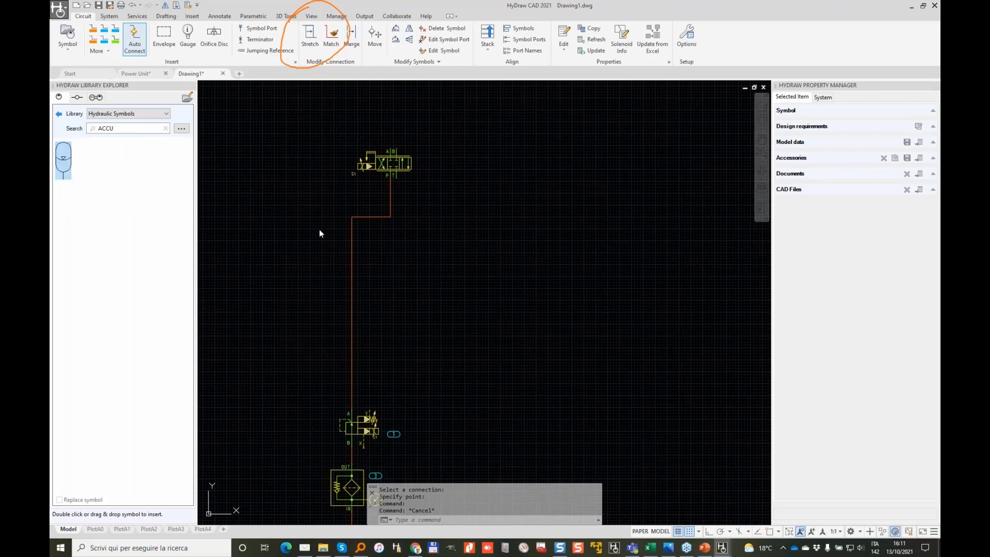
{"action": "scroll", "coordinate": [319, 233], "scroll_direction": "up", "scroll_amount": 3}
{"action": "left_click", "coordinate": [291, 174]}
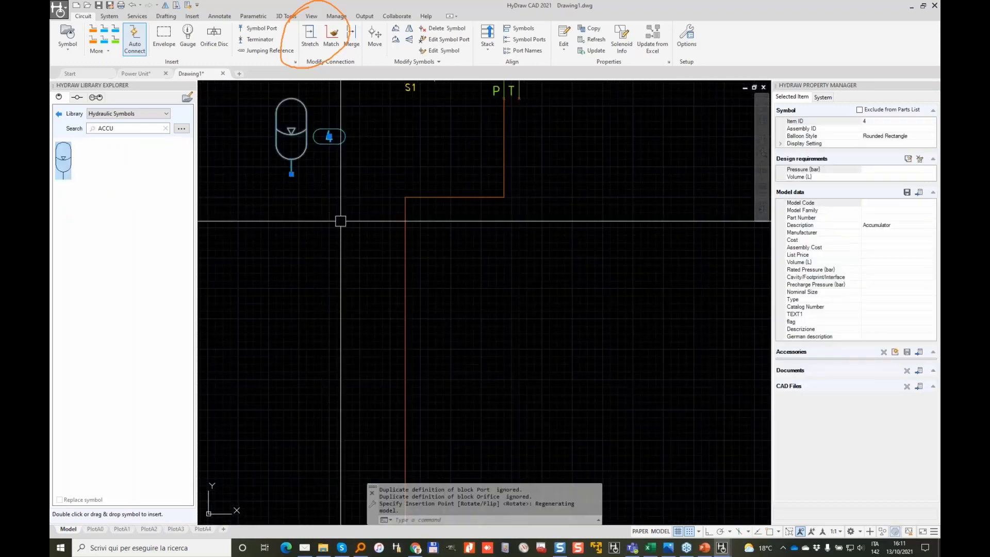
Step: Draw a pressure line from the accumulator's port to the existing vertical pressure line
{"action": "left_click", "coordinate": [97, 31]}
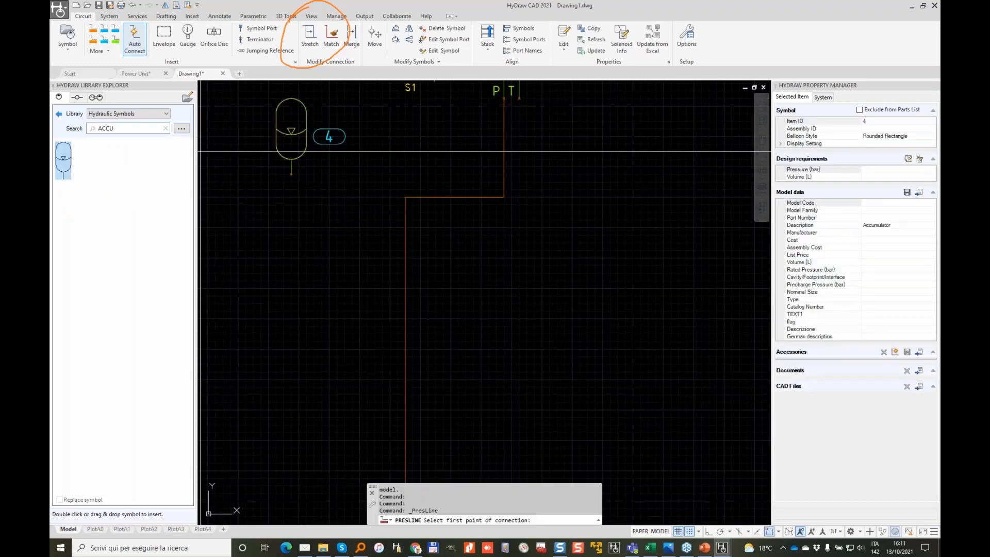
{"action": "left_click", "coordinate": [291, 174]}
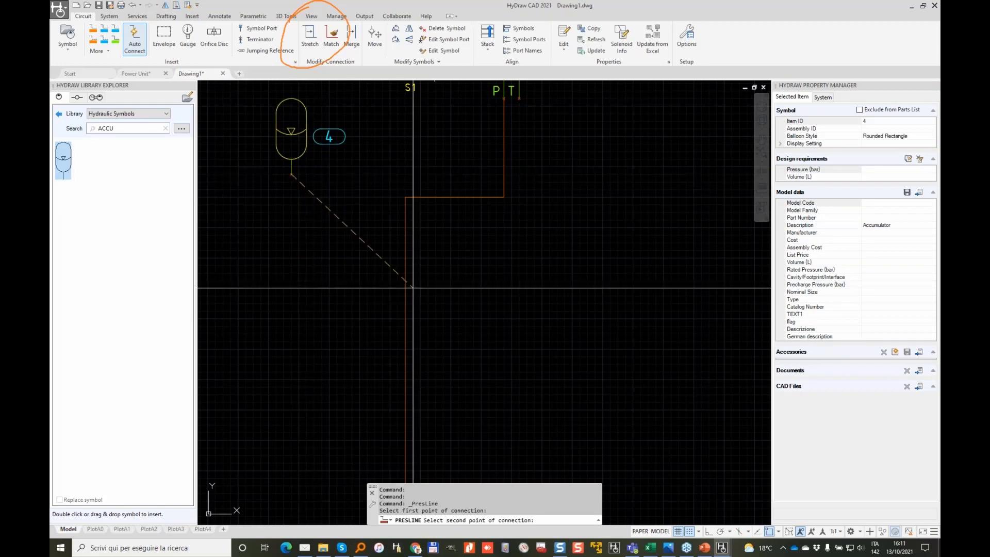
{"action": "left_click", "coordinate": [405, 288]}
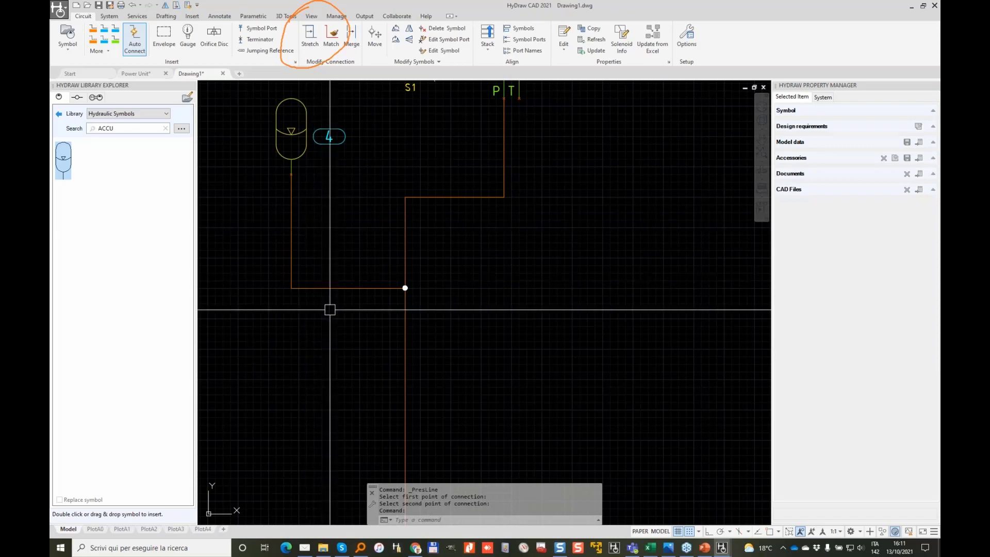
{"action": "left_click", "coordinate": [59, 115]}
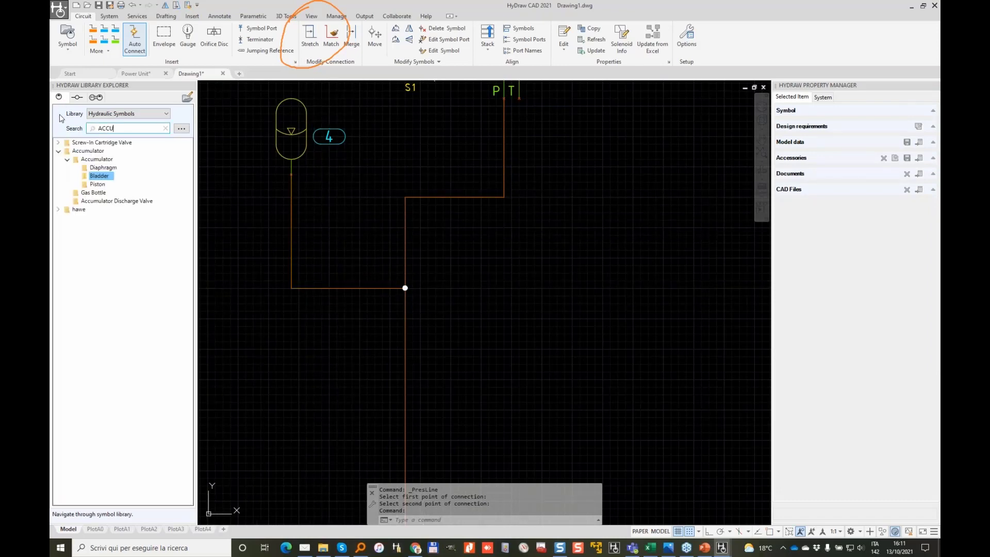
Step: Pick the Line Mounted IN/OUT shut-off valve under Flow Control and Shut Off Valve > Shut Off
{"action": "left_click", "coordinate": [166, 128]}
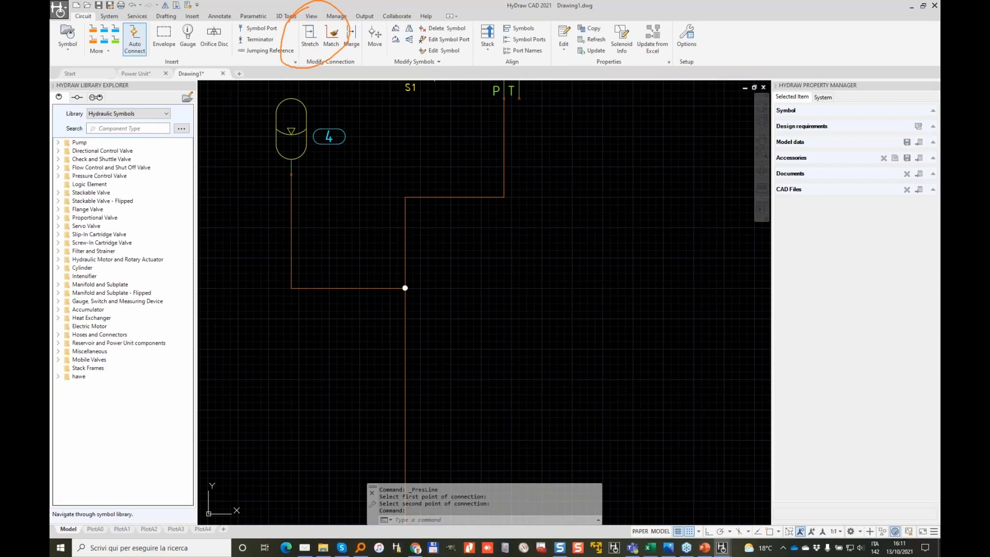
{"action": "left_click", "coordinate": [58, 167]}
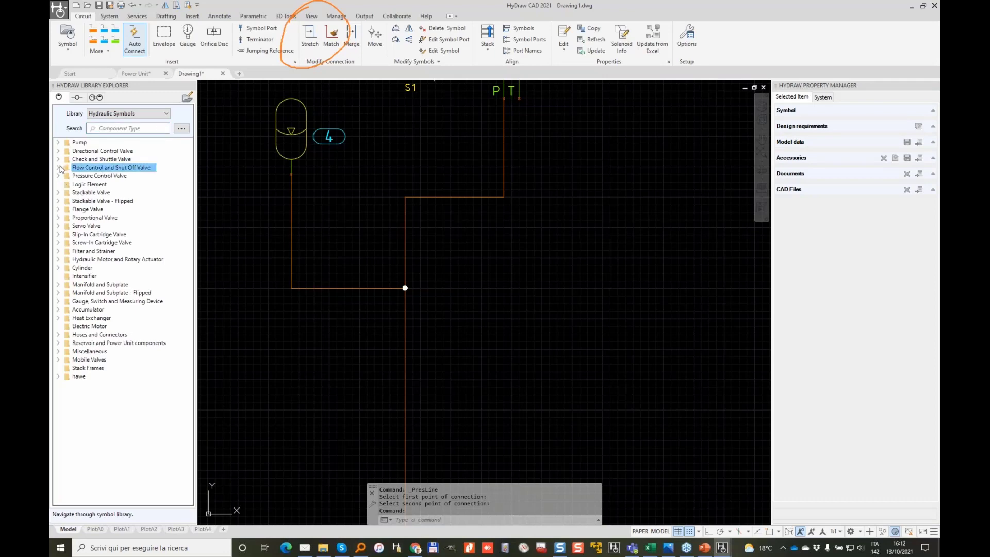
{"action": "left_click", "coordinate": [67, 184]}
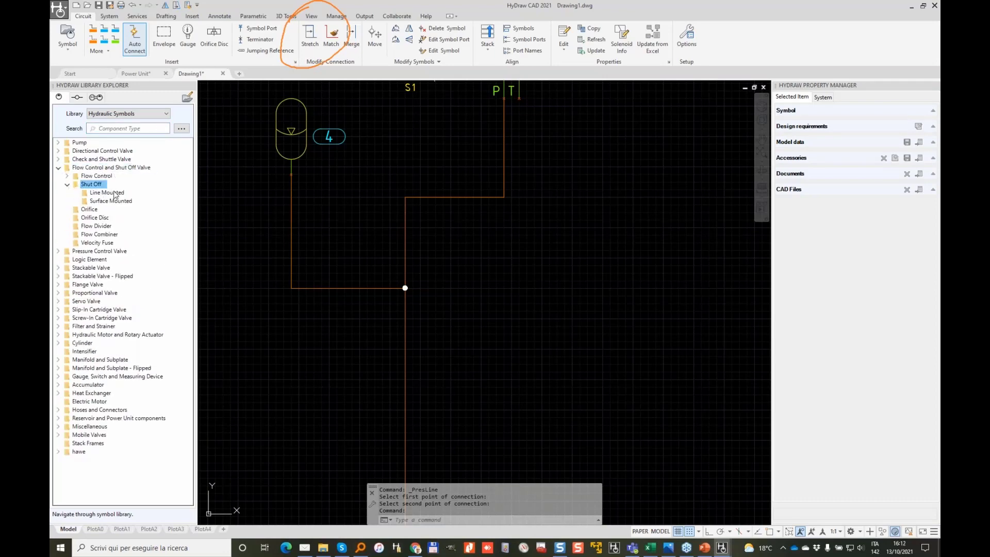
{"action": "double_click", "coordinate": [114, 193]}
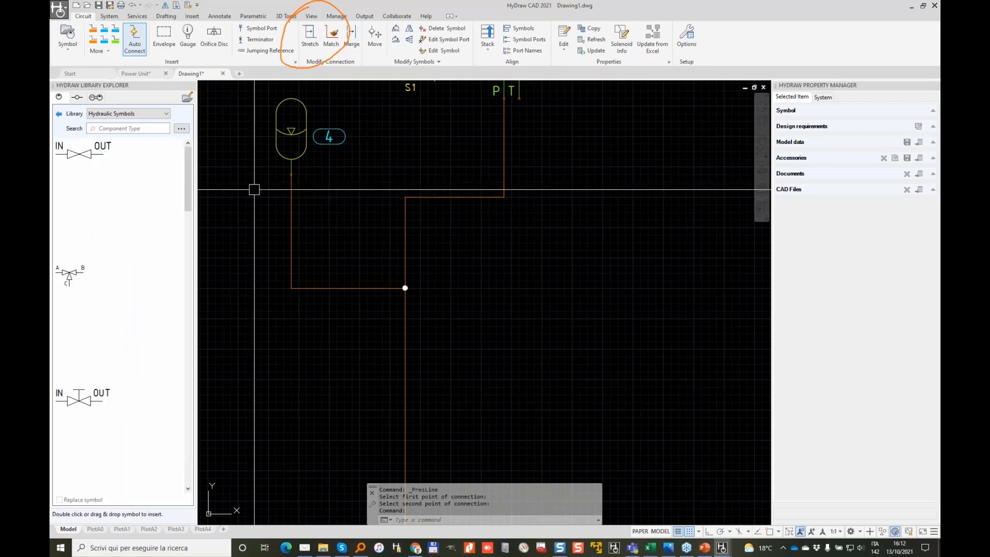
{"action": "double_click", "coordinate": [80, 153]}
Step: Place the shut-off valve on the accumulator's line, IN toward the accumulator
{"action": "scroll", "coordinate": [314, 286], "scroll_direction": "up", "scroll_amount": 3}
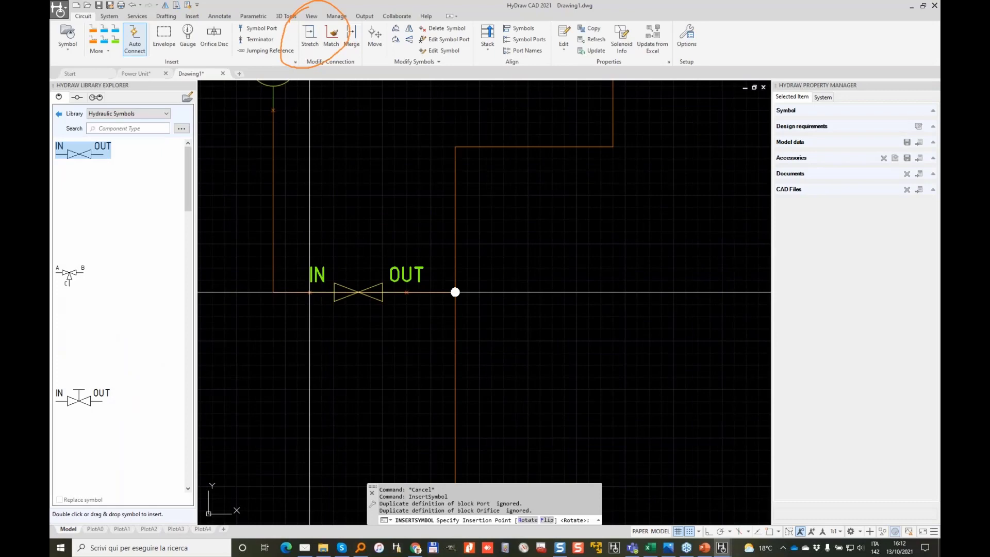
{"action": "left_click", "coordinate": [309, 291]}
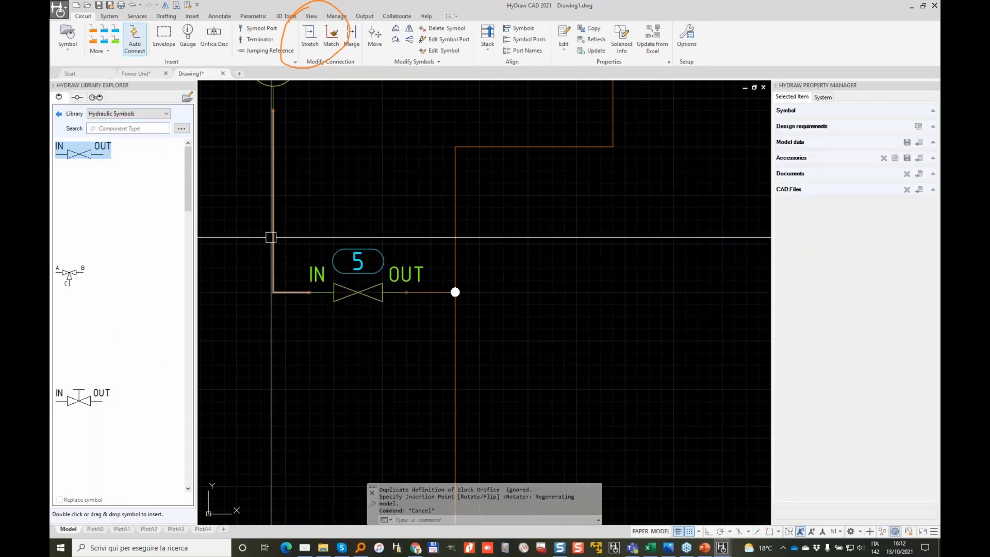
{"action": "left_click", "coordinate": [273, 237]}
{"action": "left_click", "coordinate": [437, 292]}
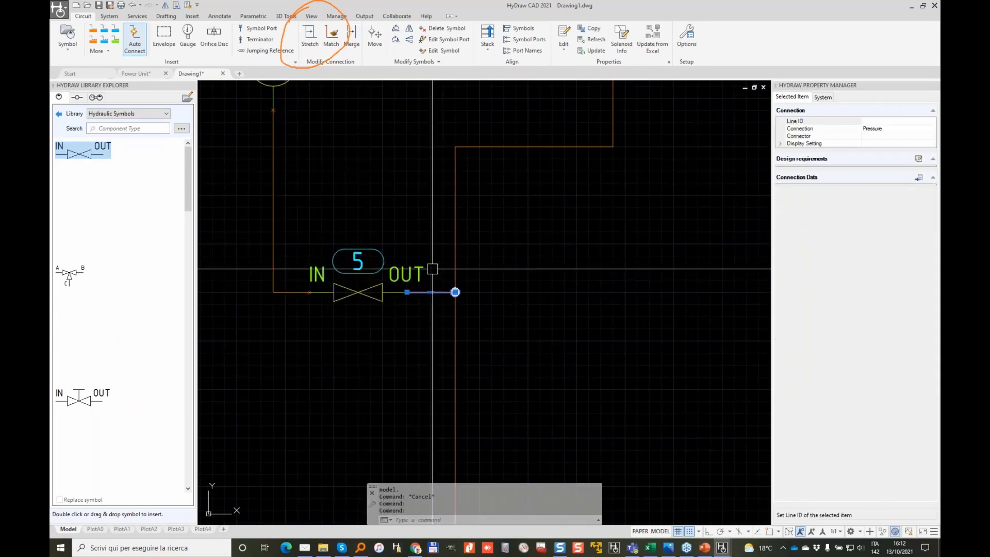
{"action": "scroll", "coordinate": [433, 270], "scroll_direction": "down", "scroll_amount": 2}
{"action": "key", "text": "Escape"}
{"action": "key", "text": "Escape"}
{"action": "scroll", "coordinate": [510, 236], "scroll_direction": "down", "scroll_amount": 2}
{"action": "middle_click_drag", "start_coordinate": [552, 280], "coordinate": [455, 236]}
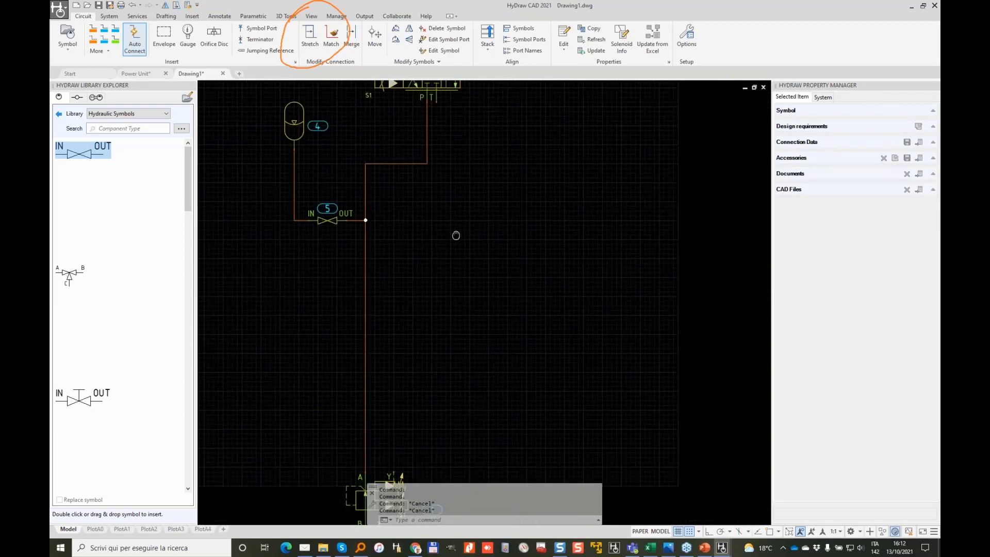
{"action": "scroll", "coordinate": [336, 237], "scroll_direction": "down", "scroll_amount": 2}
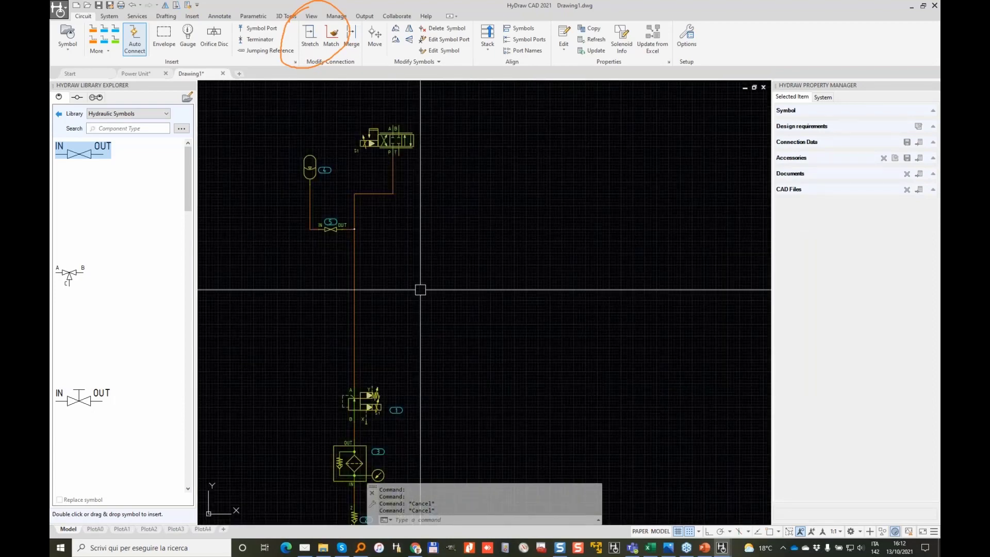
{"action": "left_click", "coordinate": [104, 32]}
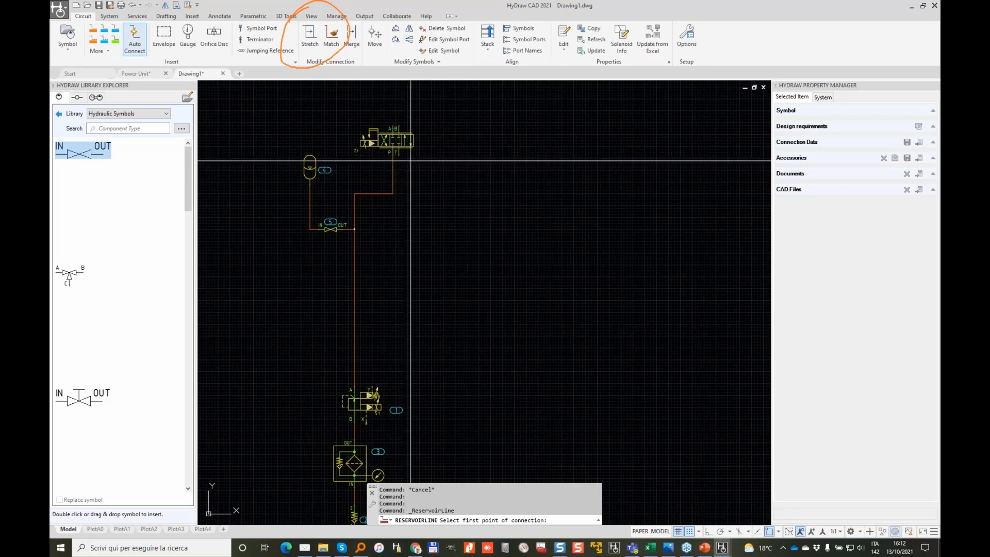
{"action": "key", "text": "Escape"}
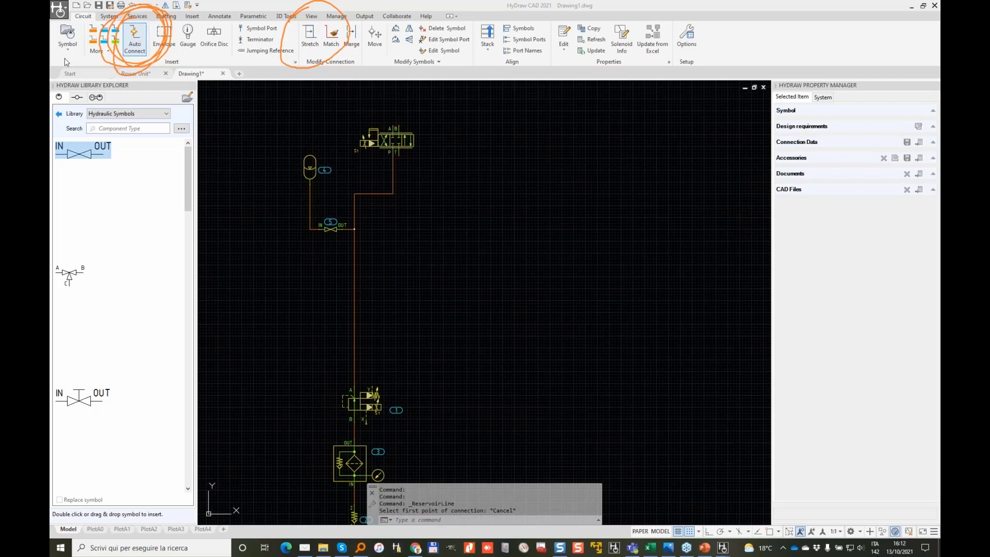
{"action": "left_click", "coordinate": [137, 47]}
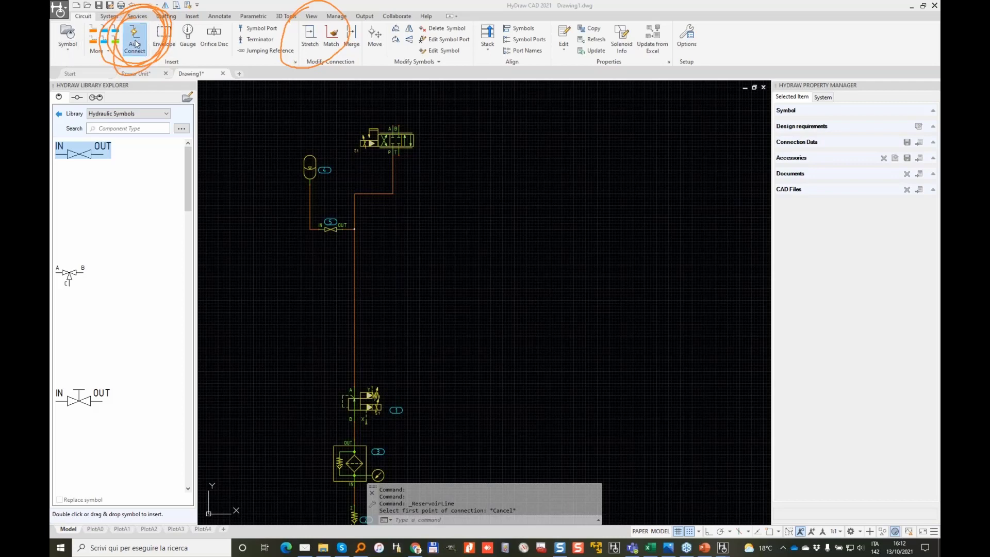
{"action": "left_click", "coordinate": [95, 33]}
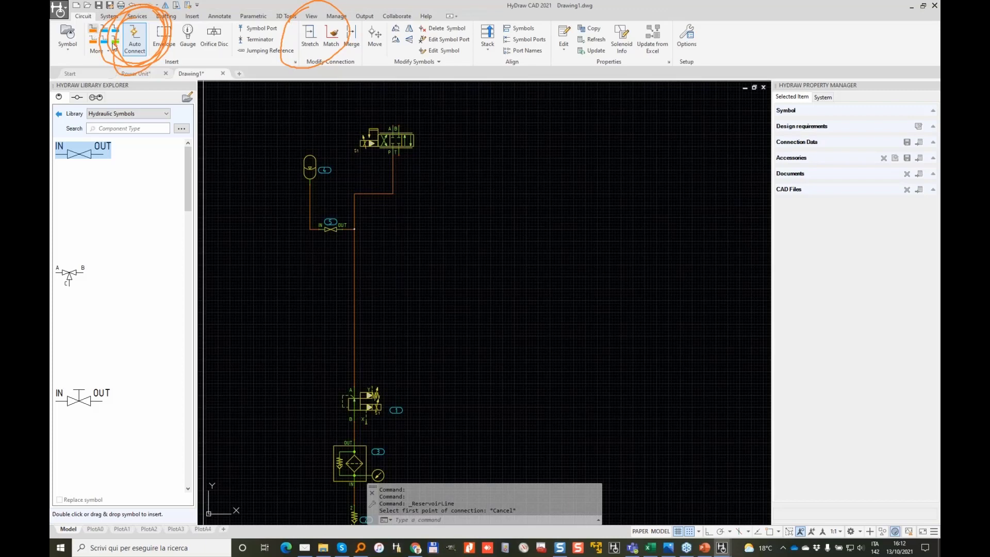
{"action": "left_click", "coordinate": [373, 388]}
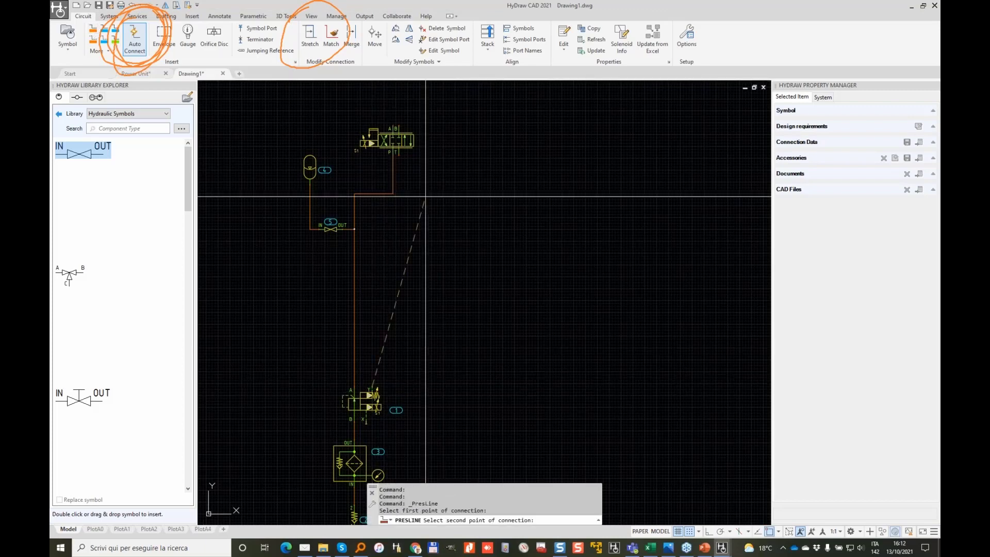
{"action": "left_click", "coordinate": [399, 125]}
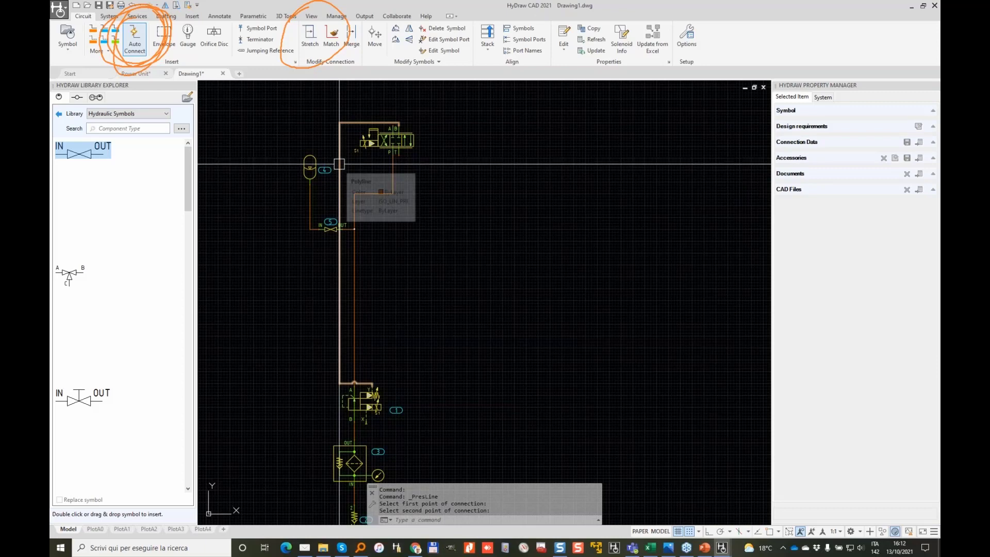
{"action": "scroll", "coordinate": [338, 221], "scroll_direction": "up", "scroll_amount": 5}
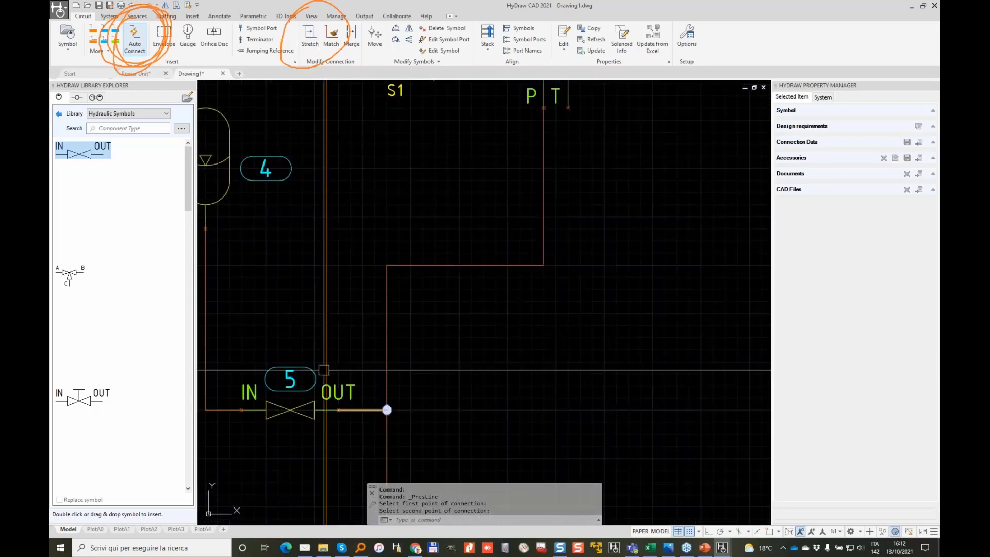
{"action": "scroll", "coordinate": [324, 407], "scroll_direction": "down", "scroll_amount": 3}
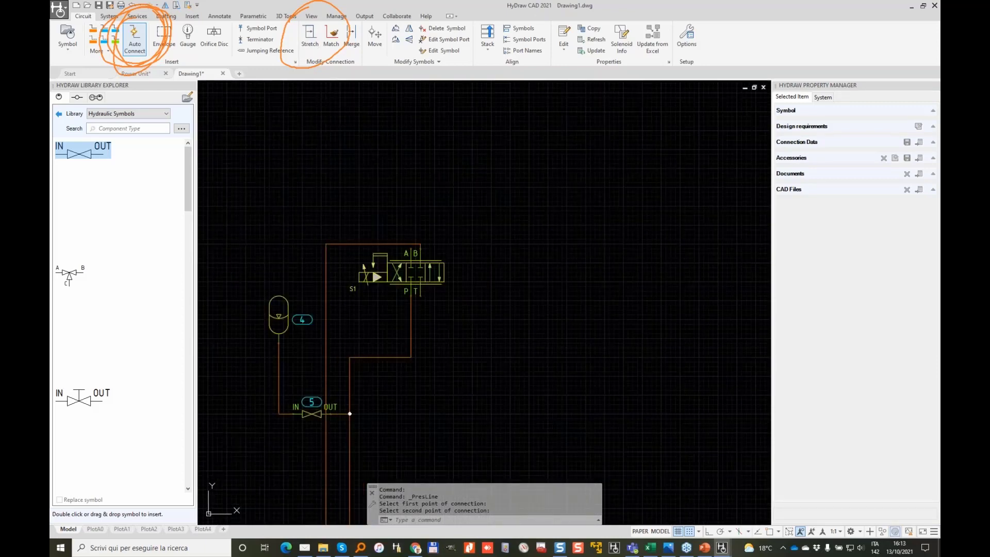
{"action": "left_click", "coordinate": [326, 268]}
{"action": "key", "text": "Delete"}
{"action": "left_click", "coordinate": [134, 39]}
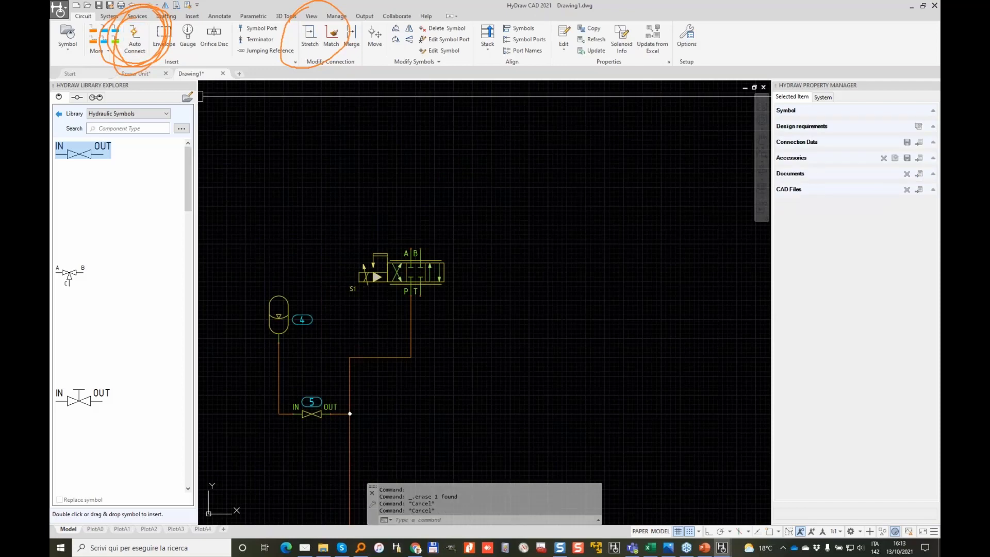
{"action": "scroll", "coordinate": [333, 206], "scroll_direction": "down", "scroll_amount": 2}
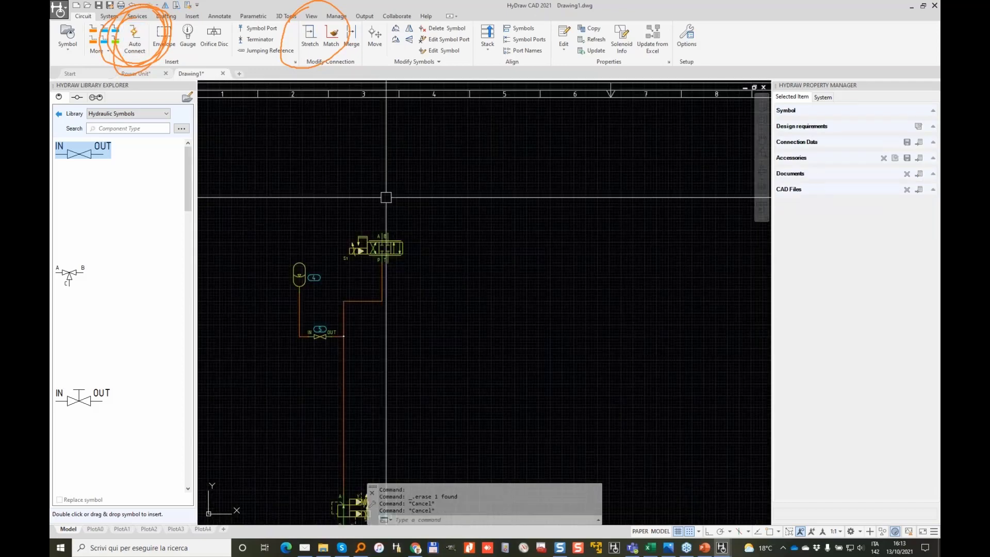
{"action": "middle_click_drag", "start_coordinate": [385, 197], "coordinate": [401, 136]}
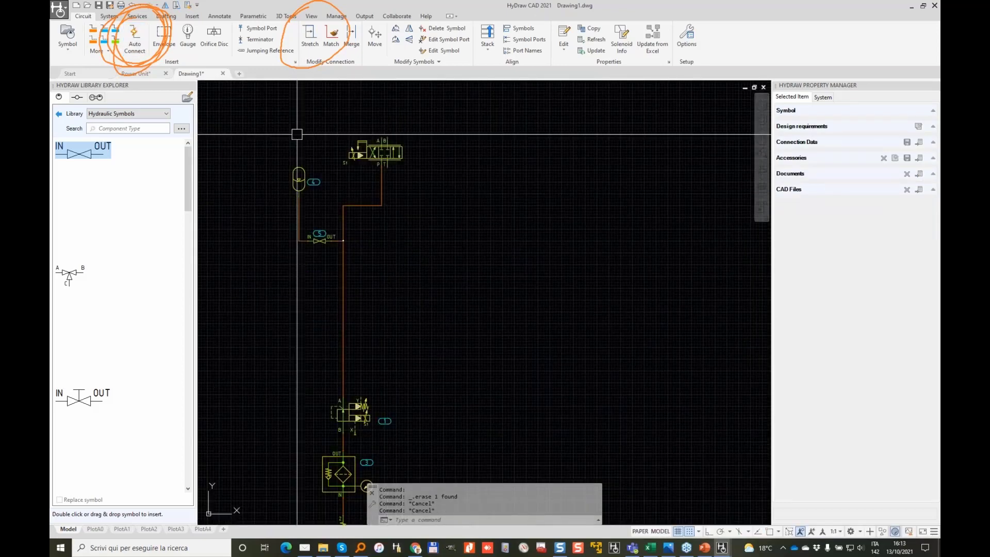
{"action": "left_click", "coordinate": [106, 32]}
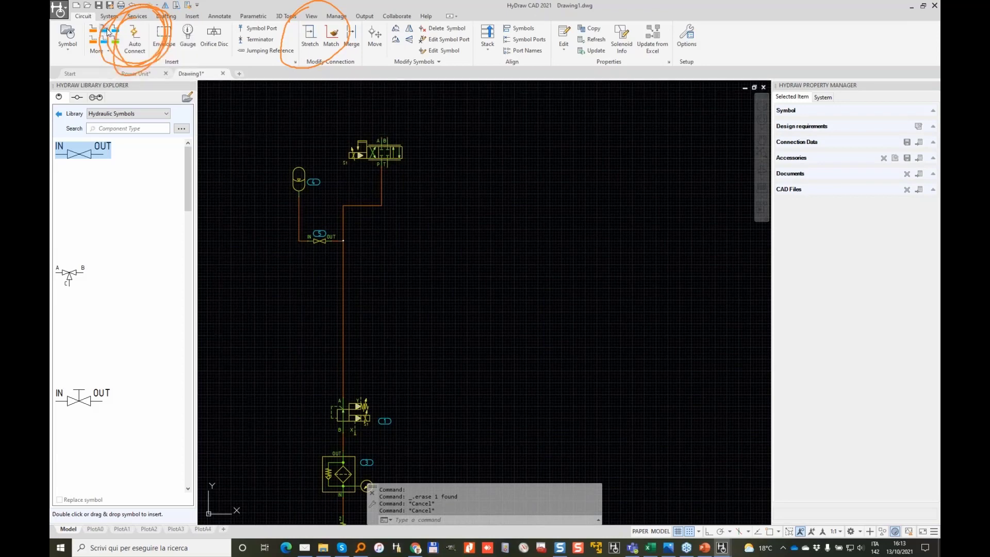
Step: Route a reservoir line from the upper valve's T port down the right side to near the filter
{"action": "left_click", "coordinate": [387, 166]}
{"action": "left_click", "coordinate": [387, 278]}
{"action": "left_click", "coordinate": [426, 278]}
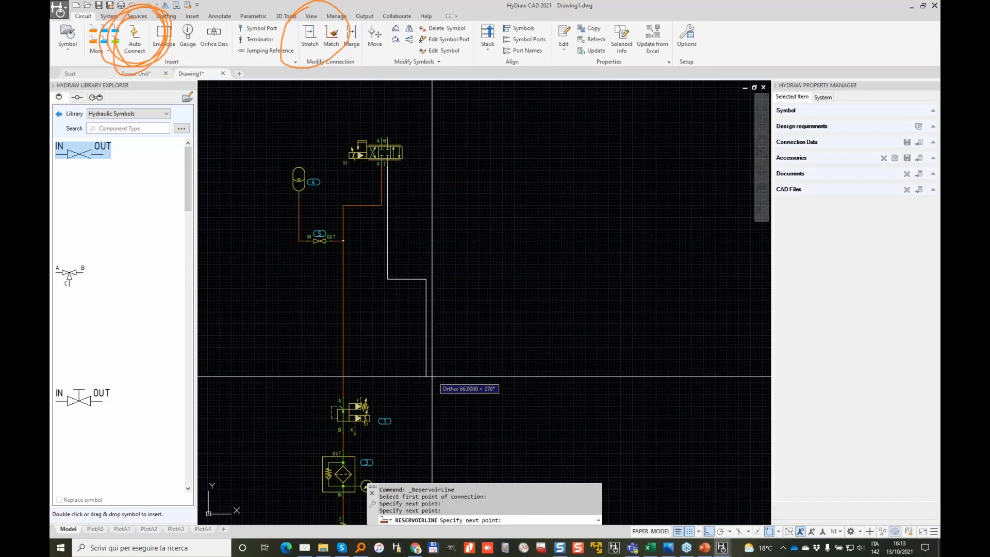
{"action": "middle_click_drag", "start_coordinate": [432, 405], "coordinate": [486, 228]}
{"action": "left_click", "coordinate": [500, 392]}
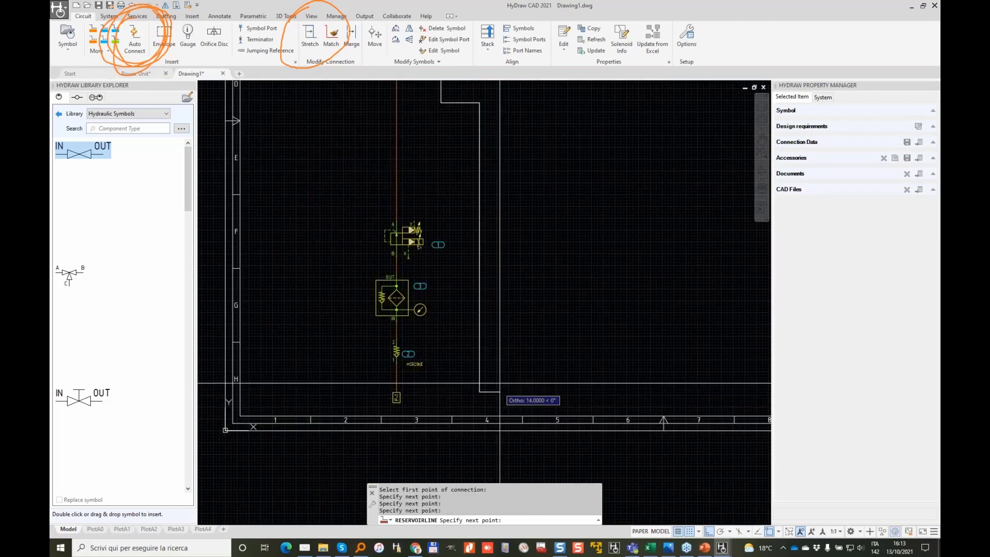
{"action": "key", "text": "Return"}
{"action": "middle_click_drag", "start_coordinate": [503, 191], "coordinate": [497, 287]}
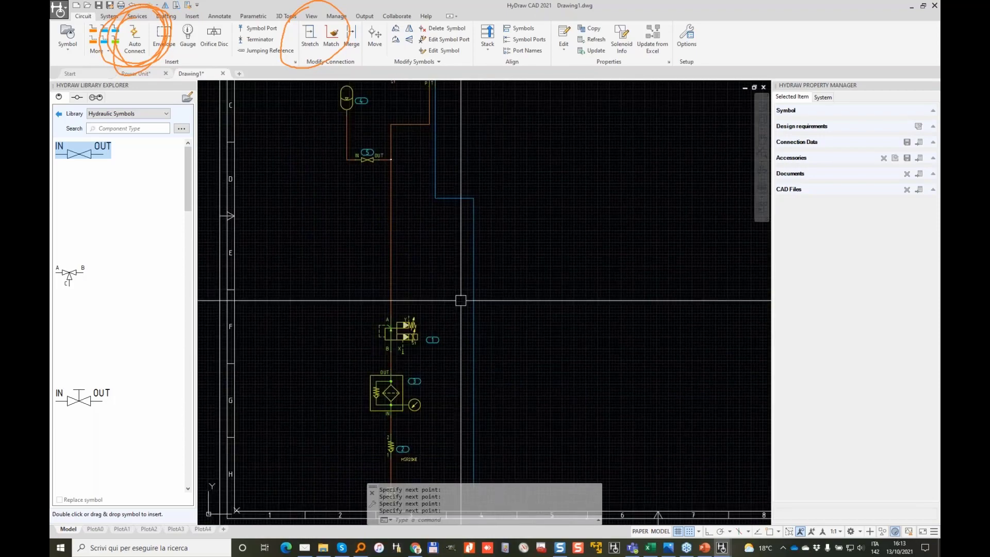
{"action": "scroll", "coordinate": [400, 318], "scroll_direction": "up", "scroll_amount": 2}
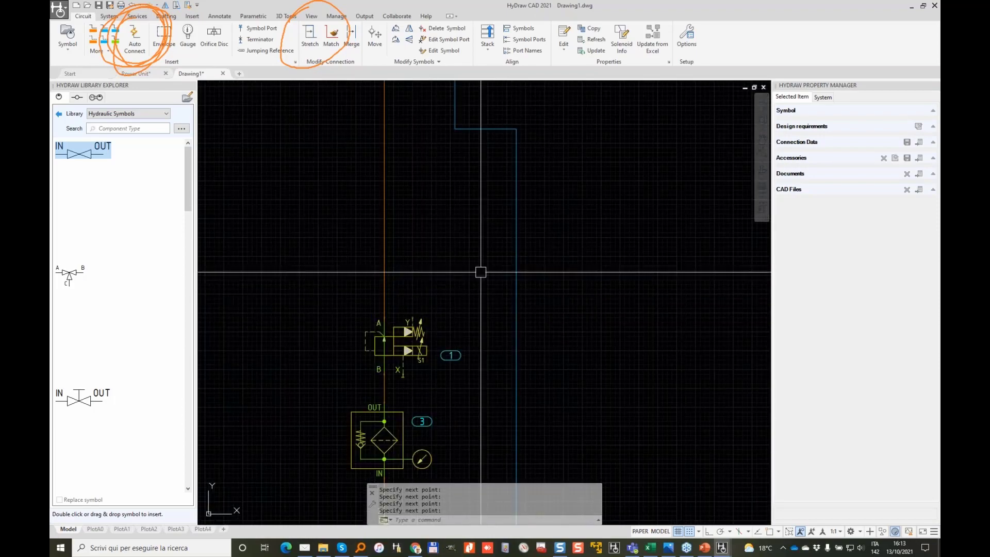
Step: Draw a drain line from valve 1's Y port to the reservoir line
{"action": "left_click", "coordinate": [106, 43]}
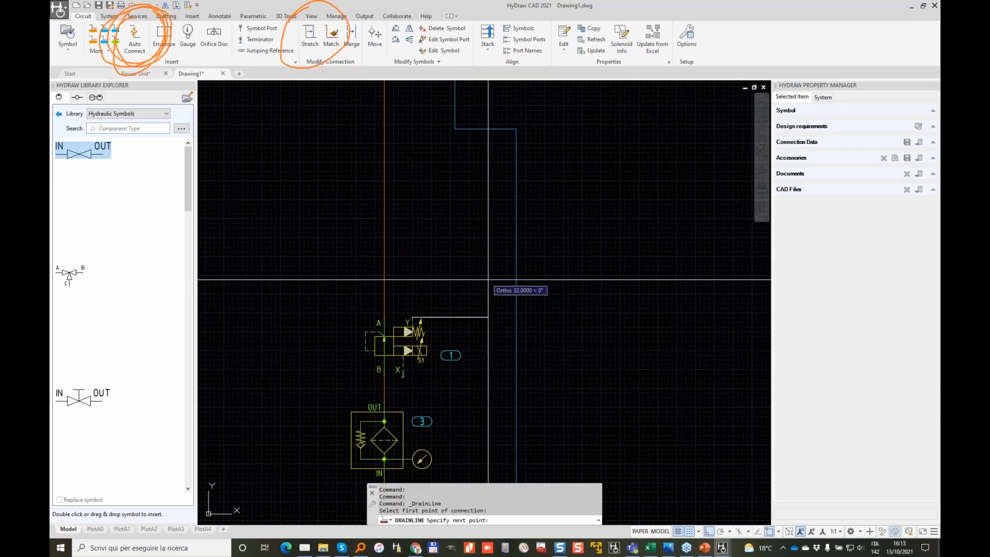
{"action": "left_click", "coordinate": [411, 282]}
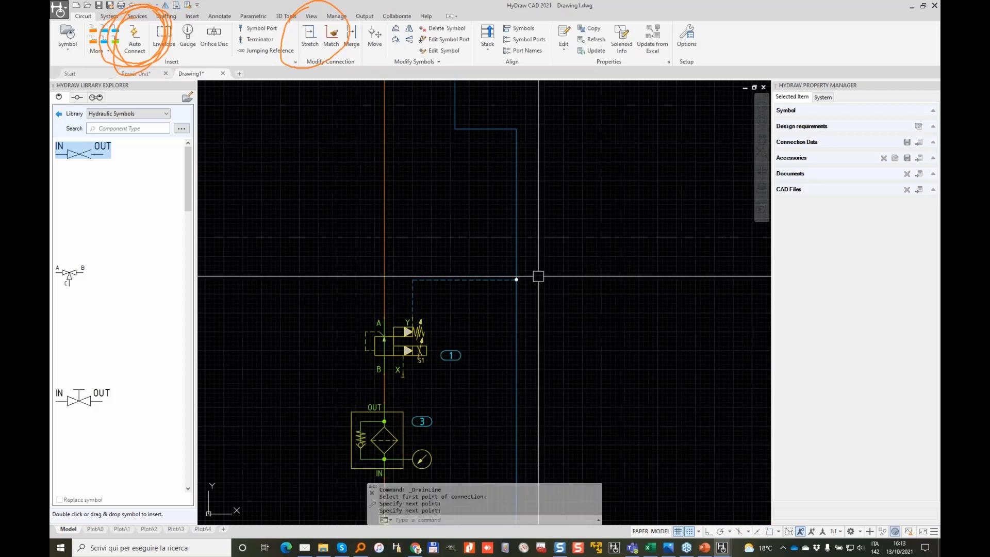
{"action": "left_click", "coordinate": [516, 279]}
{"action": "scroll", "coordinate": [433, 279], "scroll_direction": "up", "scroll_amount": 4}
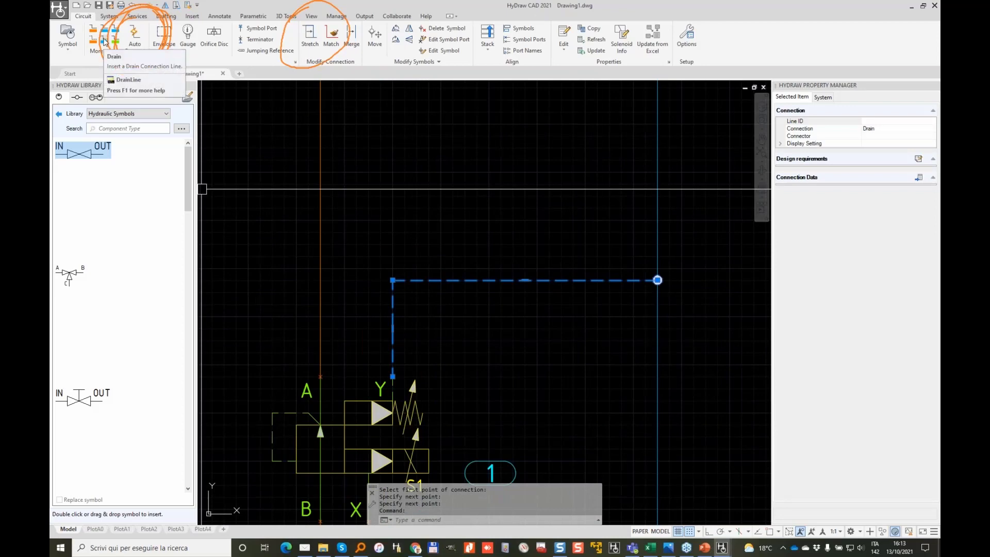
{"action": "key", "text": "Escape"}
{"action": "key", "text": "Escape"}
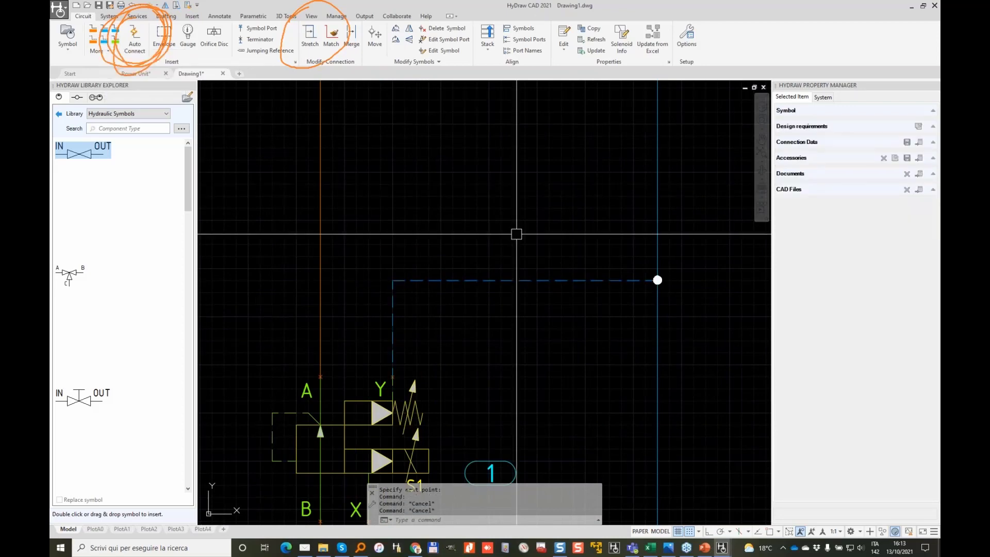
{"action": "left_click", "coordinate": [518, 227]}
{"action": "left_click", "coordinate": [451, 286]}
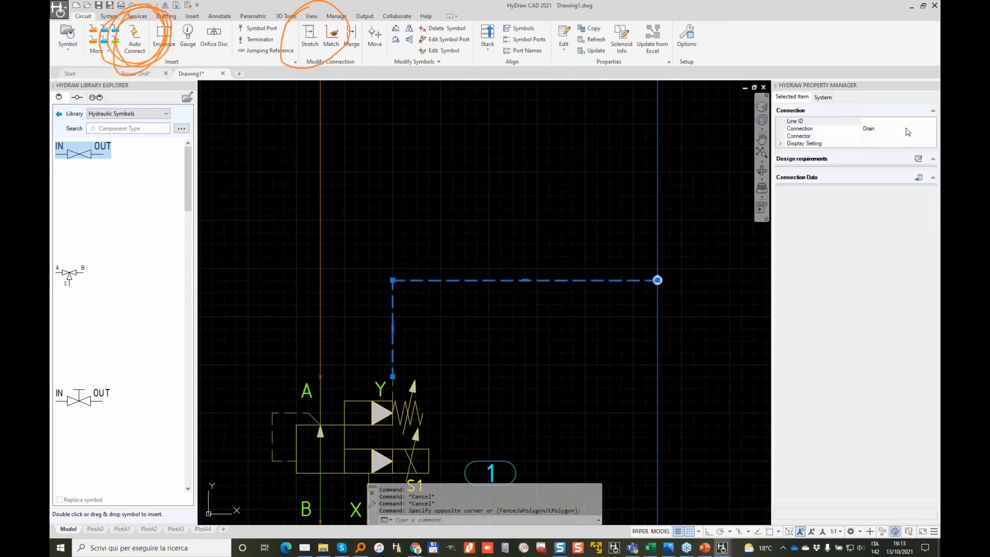
Step: Select valve 1's dashed drain line and change its Connection type to Pressure
{"action": "left_click", "coordinate": [928, 128]}
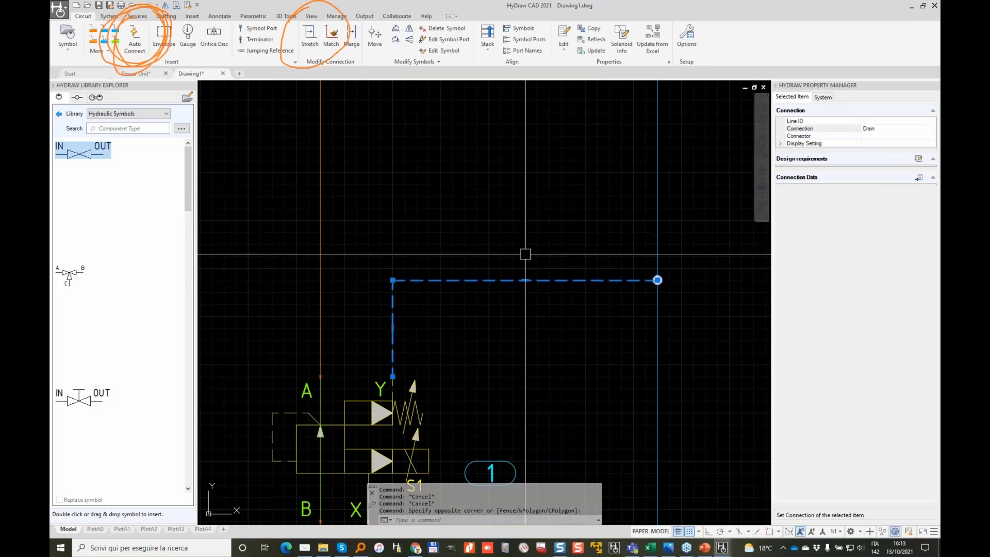
{"action": "left_click", "coordinate": [916, 130]}
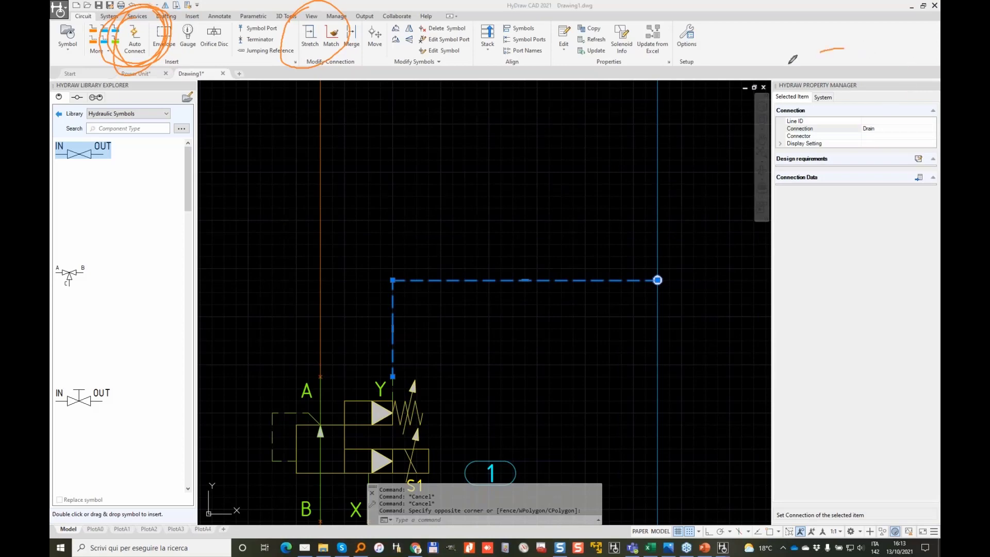
{"action": "left_click", "coordinate": [446, 282]}
{"action": "left_click", "coordinate": [453, 282]}
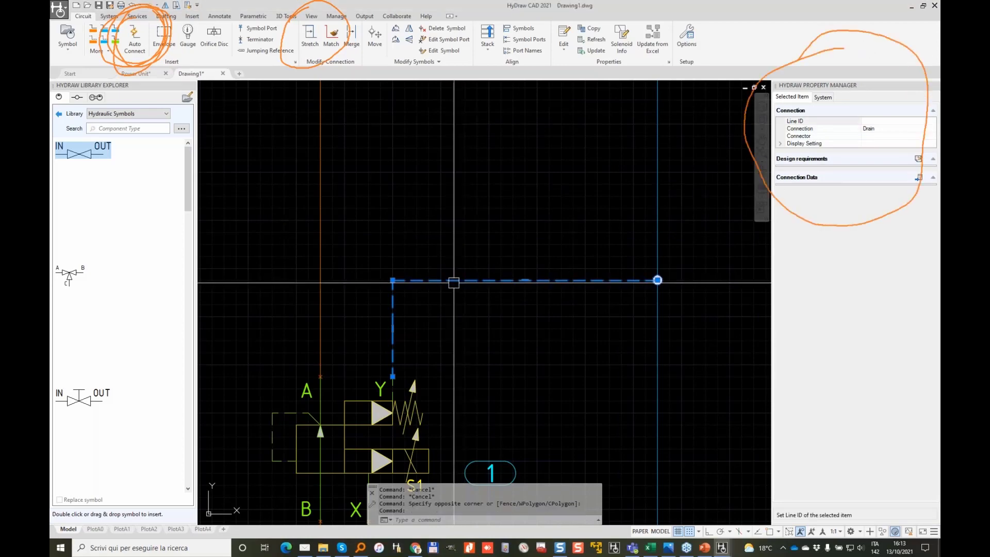
{"action": "left_click", "coordinate": [904, 128]}
{"action": "left_click", "coordinate": [932, 129]}
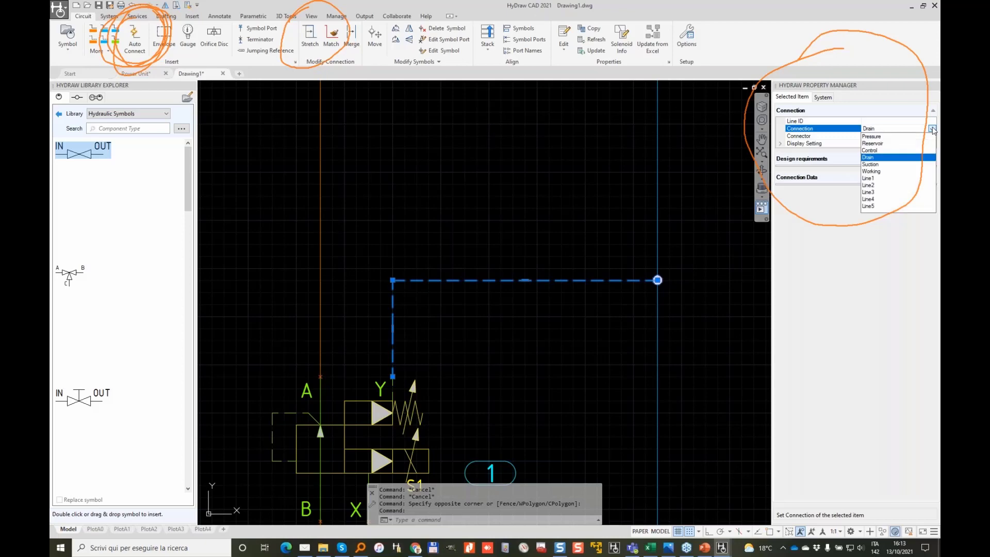
{"action": "left_click", "coordinate": [871, 136]}
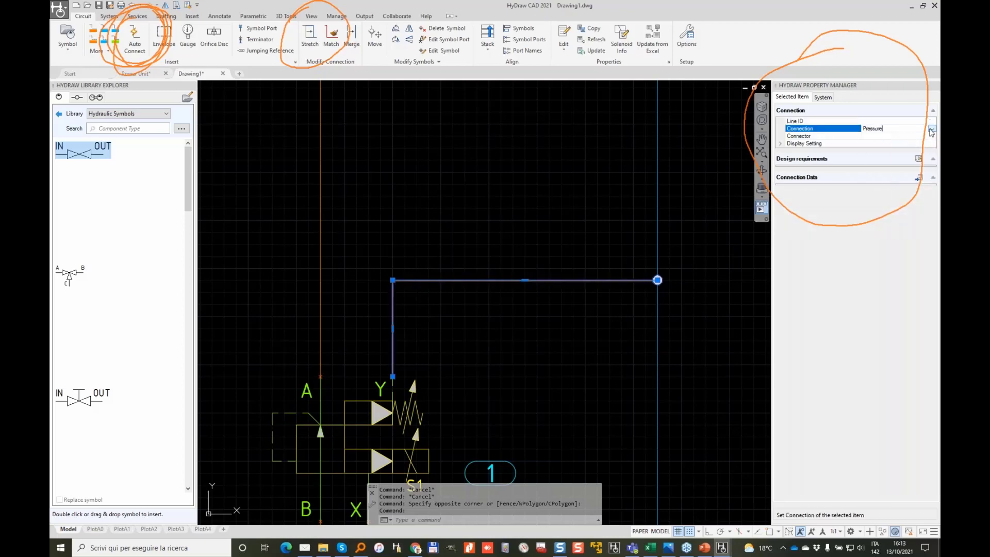
Step: Try the Control connection type, then set the line back to Pressure and deselect it
{"action": "left_click", "coordinate": [932, 129]}
{"action": "left_click", "coordinate": [870, 151]}
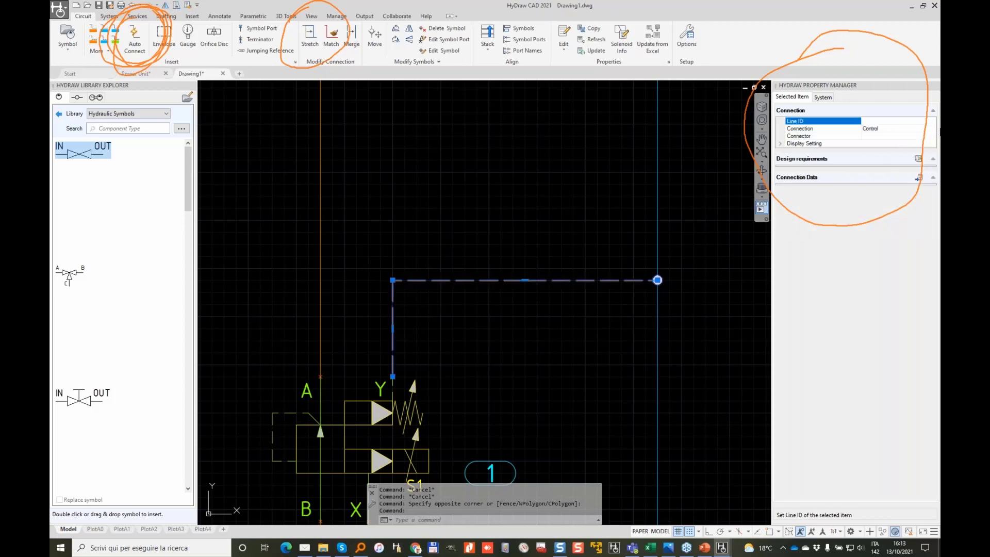
{"action": "left_click", "coordinate": [928, 128]}
{"action": "left_click", "coordinate": [932, 129]}
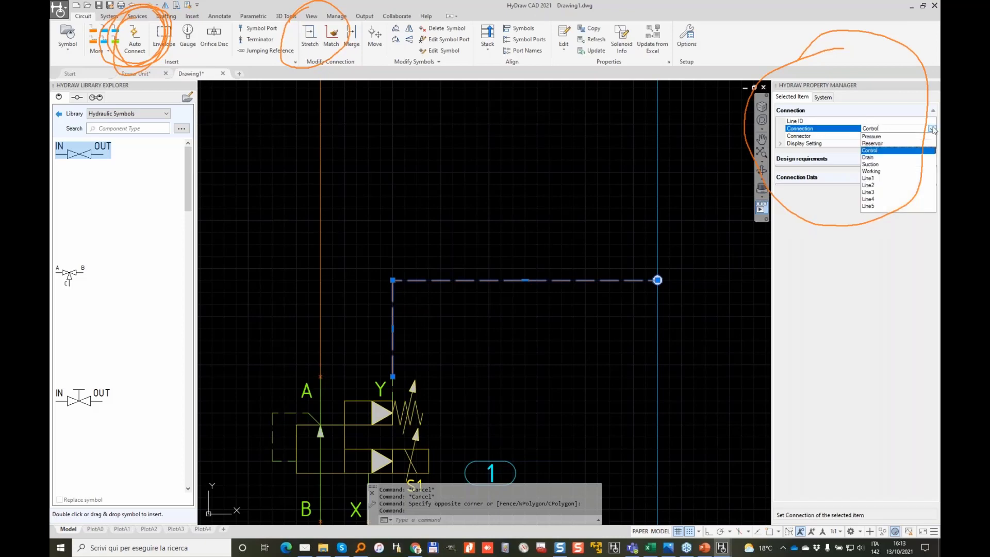
{"action": "left_click", "coordinate": [871, 137]}
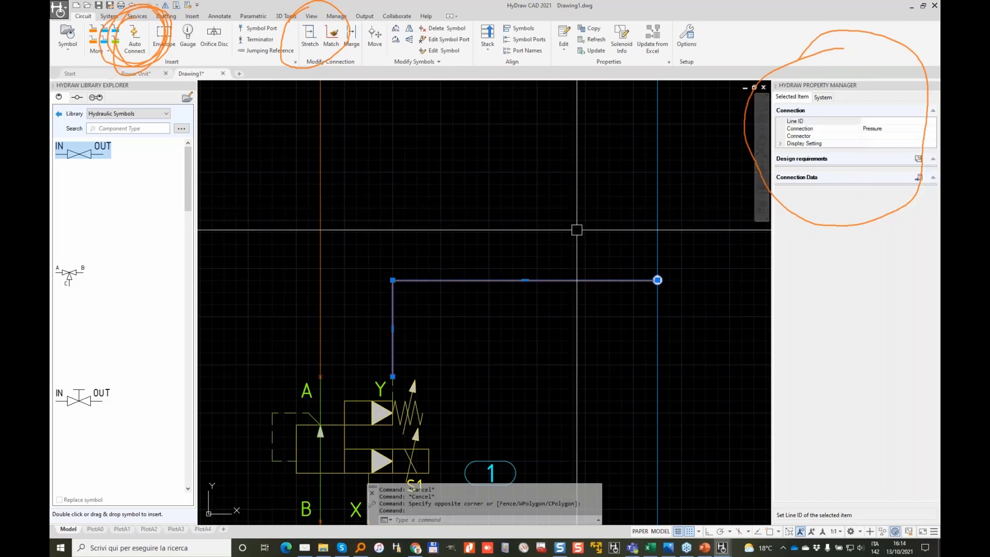
{"action": "key", "text": "Escape"}
Step: Centre valve 1 in view and reselect its new solid orange pressure line
{"action": "scroll", "coordinate": [591, 238], "scroll_direction": "down", "scroll_amount": 2}
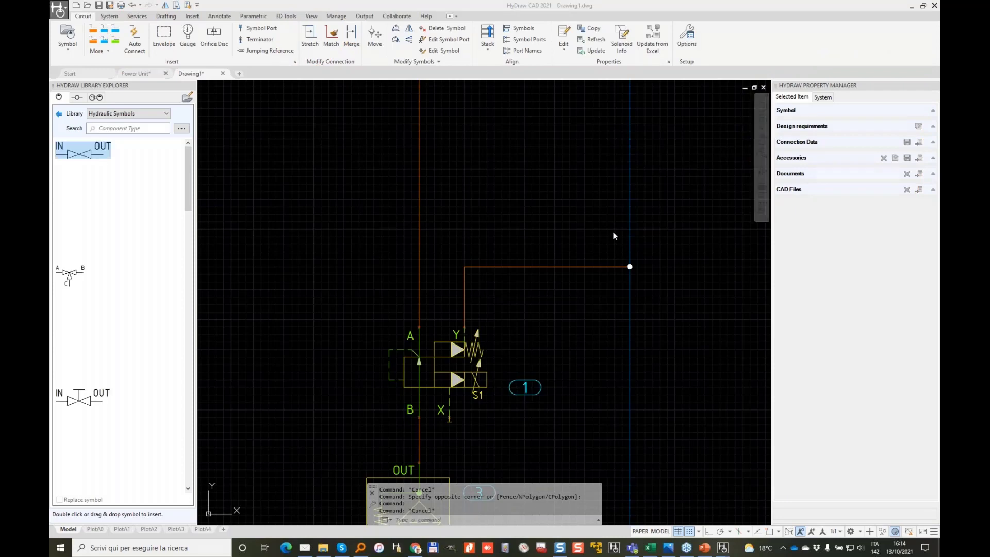
{"action": "left_click", "coordinate": [577, 237]}
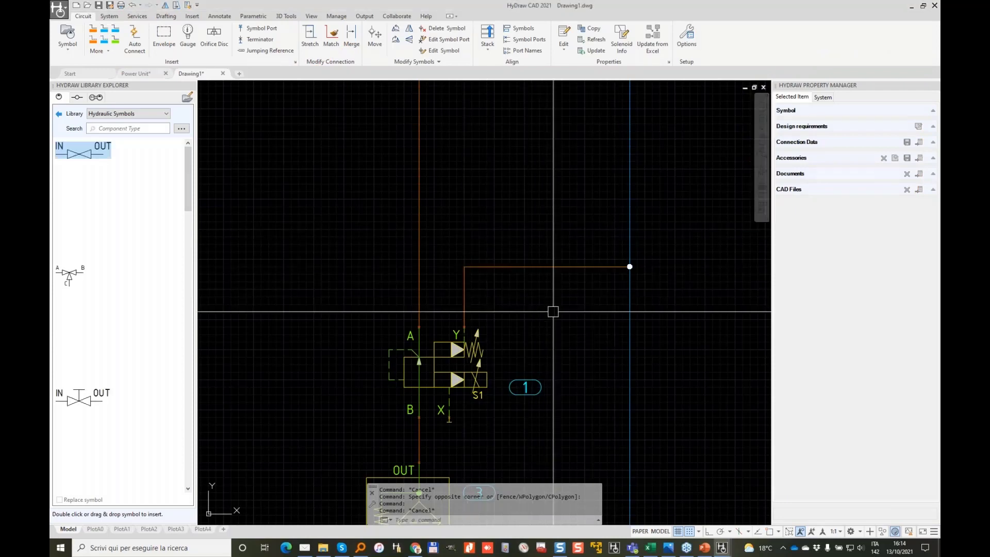
{"action": "middle_click_drag", "start_coordinate": [556, 304], "coordinate": [435, 270]}
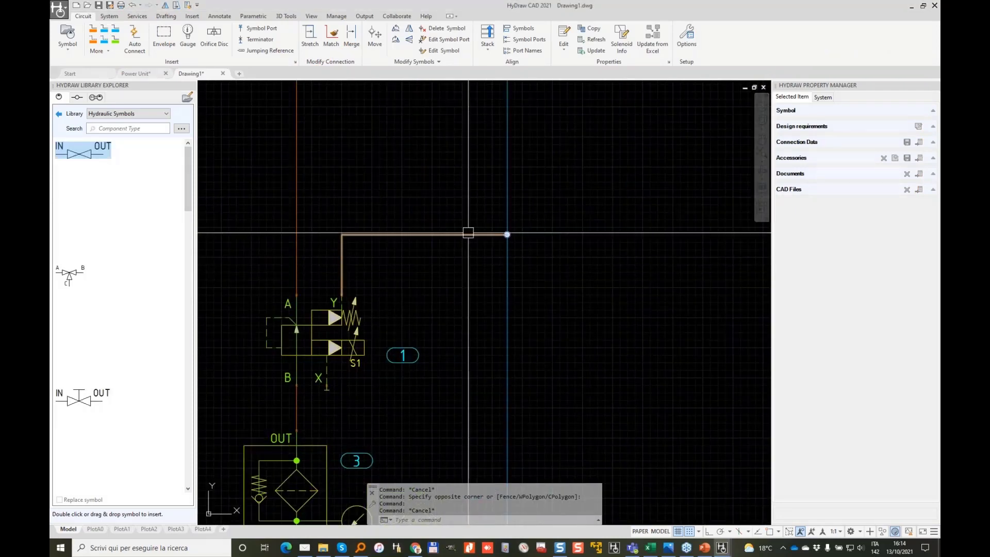
{"action": "left_click", "coordinate": [468, 234]}
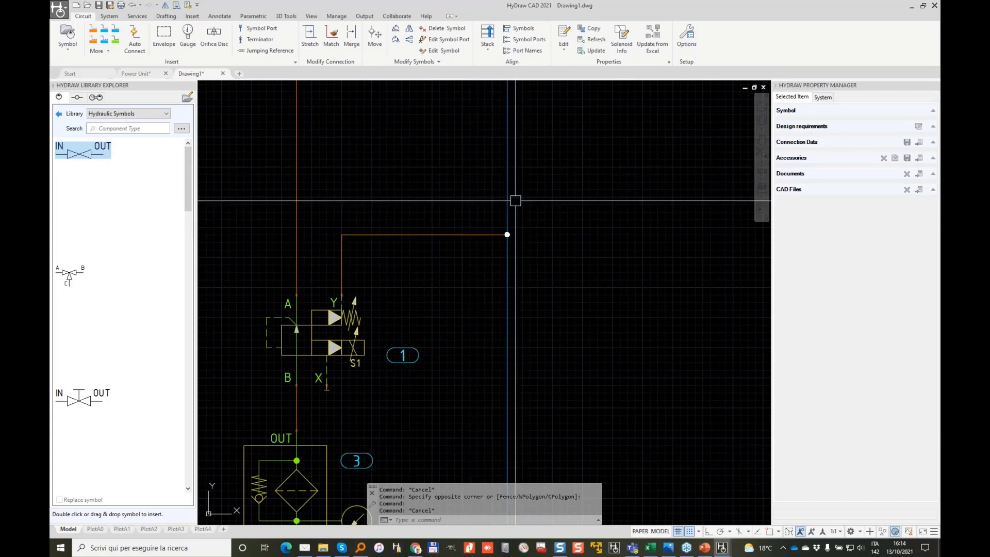
{"action": "left_click", "coordinate": [109, 17]}
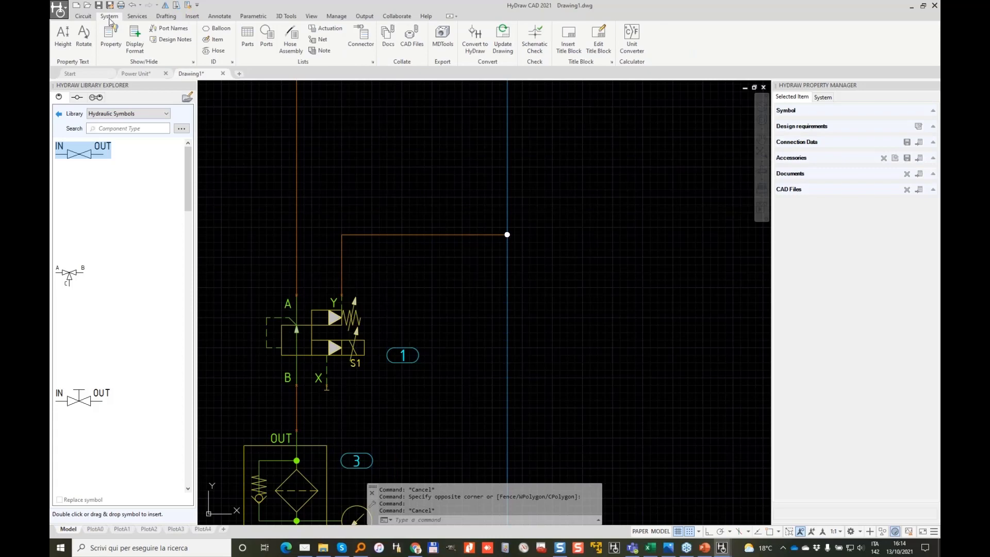
{"action": "left_click", "coordinate": [534, 39]}
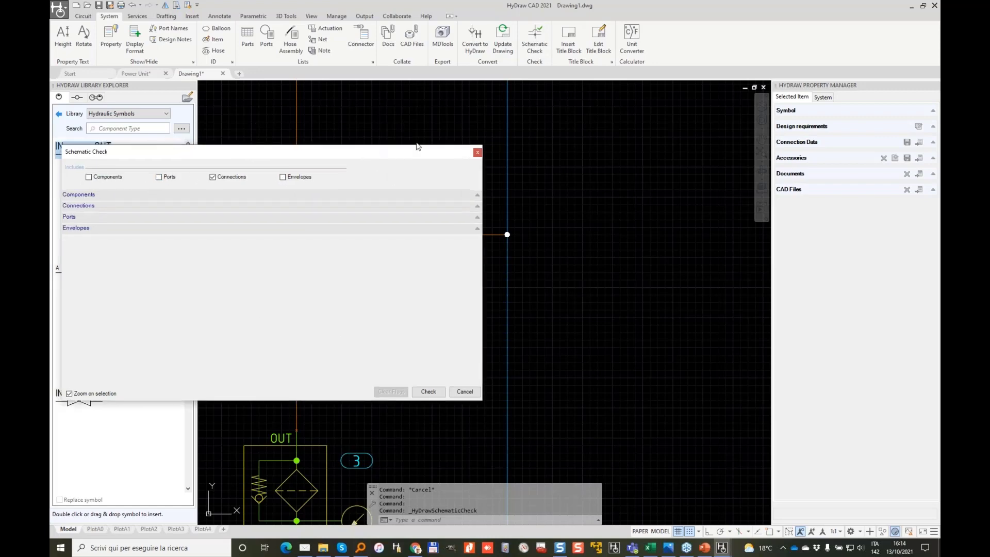
{"action": "mouse_move", "coordinate": [383, 147]}
{"action": "left_mouse_down"}
{"action": "mouse_move", "coordinate": [777, 12]}
{"action": "mouse_move", "coordinate": [816, 8]}
{"action": "left_mouse_up"}
{"action": "left_click", "coordinate": [859, 250]}
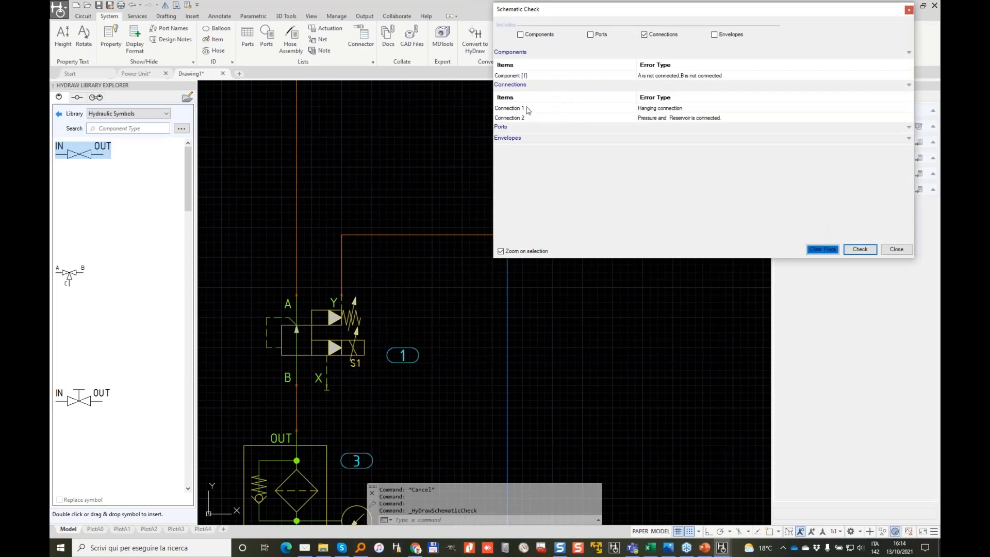
{"action": "left_click", "coordinate": [527, 110]}
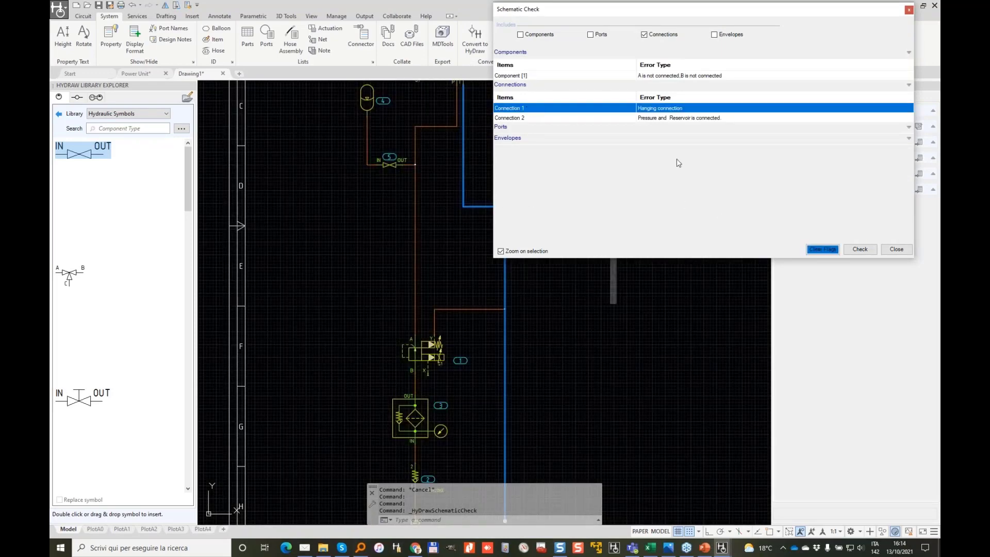
{"action": "left_click", "coordinate": [609, 375]}
{"action": "middle_click_drag", "start_coordinate": [566, 389], "coordinate": [462, 241]}
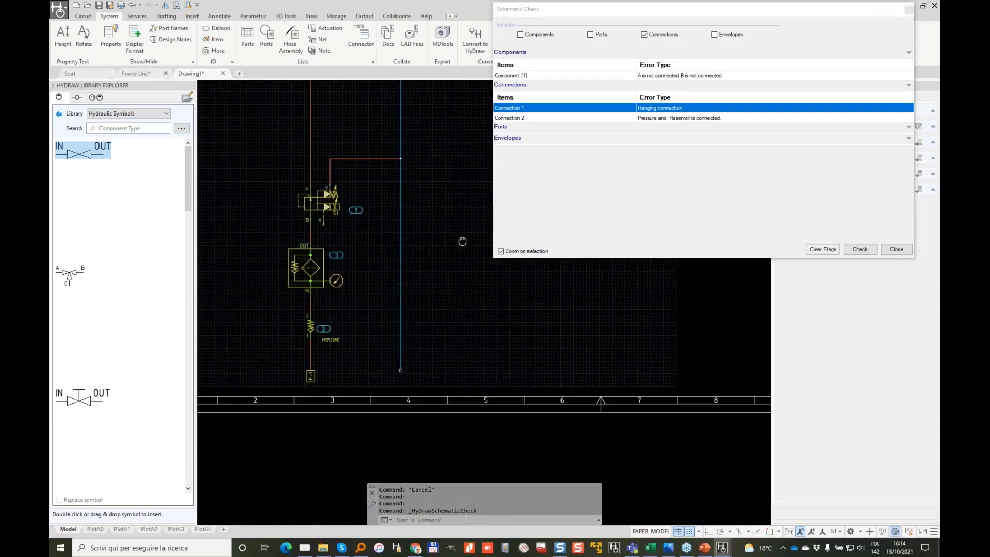
{"action": "scroll", "coordinate": [361, 349], "scroll_direction": "up", "scroll_amount": 6}
{"action": "scroll", "coordinate": [355, 351], "scroll_direction": "up", "scroll_amount": 4}
{"action": "scroll", "coordinate": [403, 351], "scroll_direction": "down", "scroll_amount": 8}
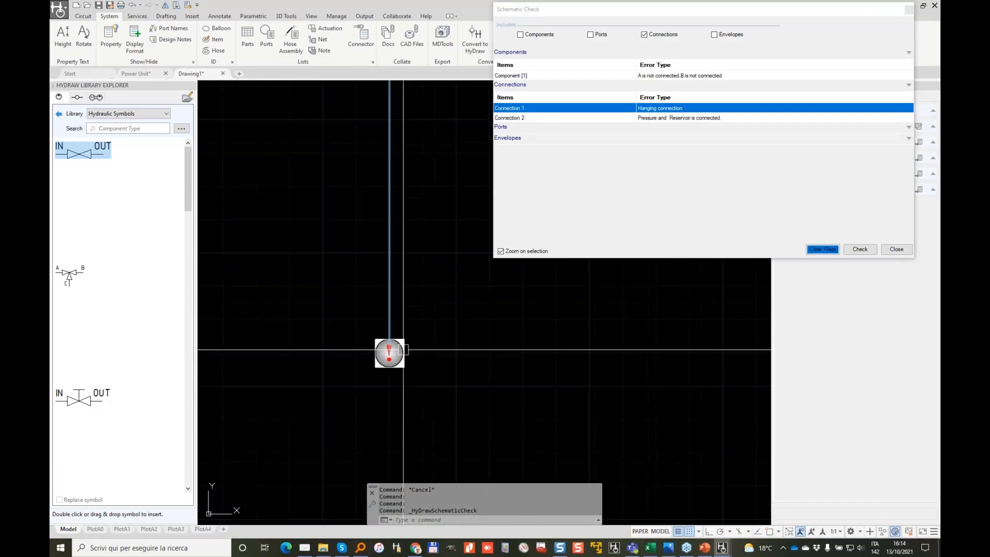
{"action": "scroll", "coordinate": [404, 353], "scroll_direction": "down", "scroll_amount": 2}
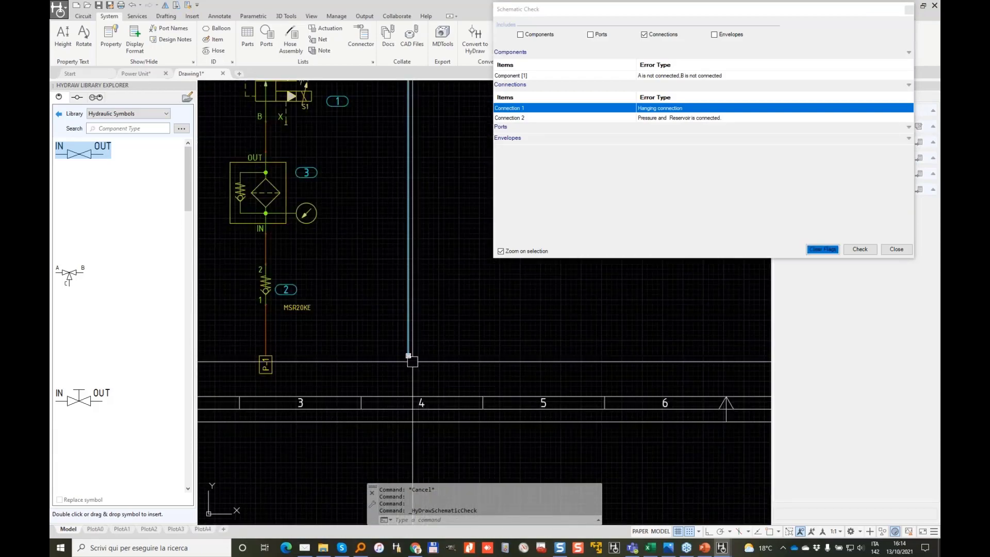
{"action": "middle_click_drag", "start_coordinate": [438, 262], "coordinate": [442, 286]}
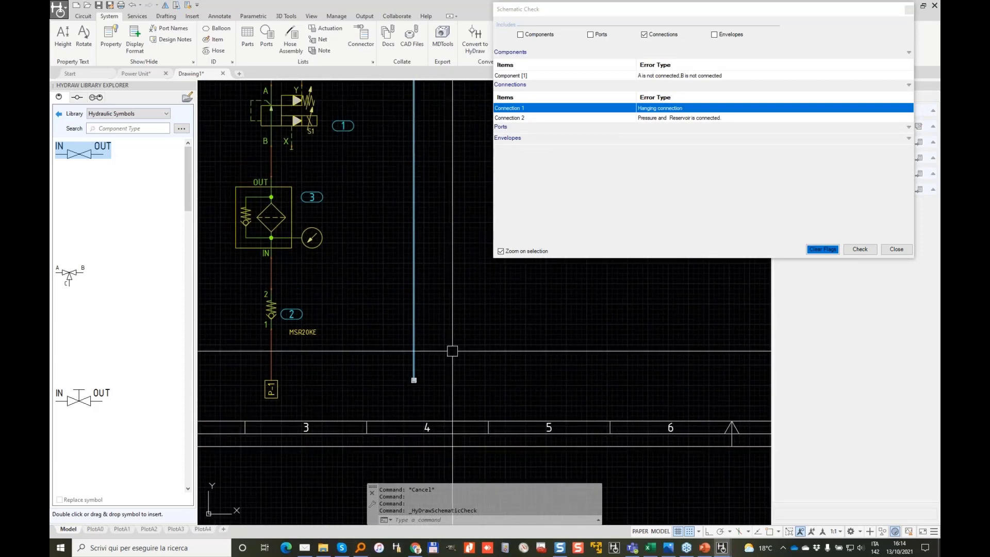
{"action": "left_click", "coordinate": [682, 77]}
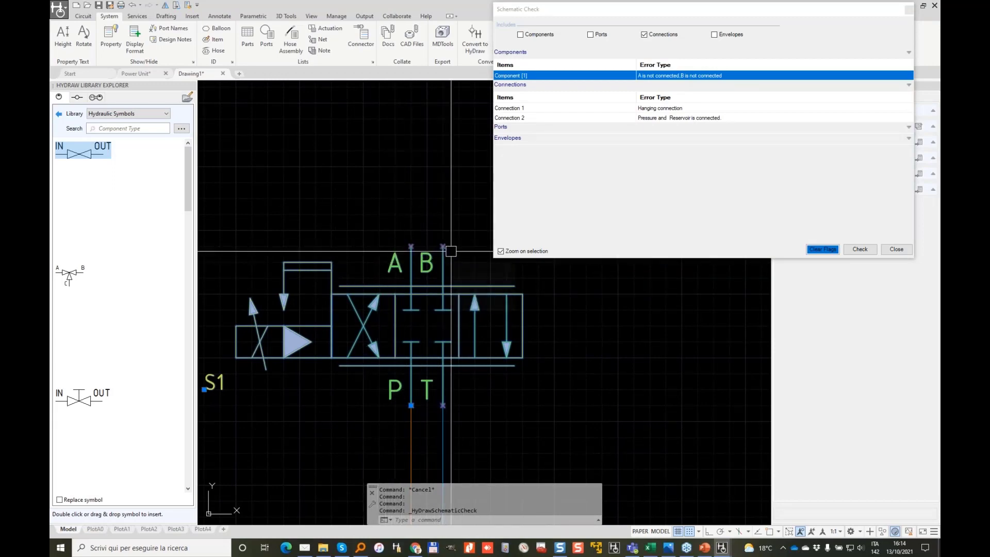
{"action": "left_click", "coordinate": [542, 119]}
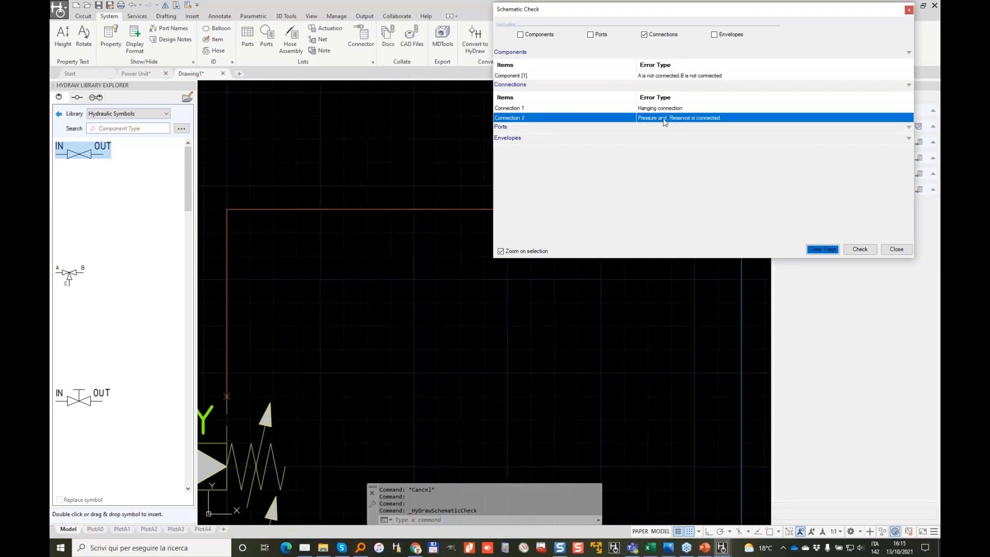
{"action": "scroll", "coordinate": [423, 319], "scroll_direction": "down", "scroll_amount": 2}
{"action": "middle_click_drag", "start_coordinate": [483, 325], "coordinate": [313, 342]}
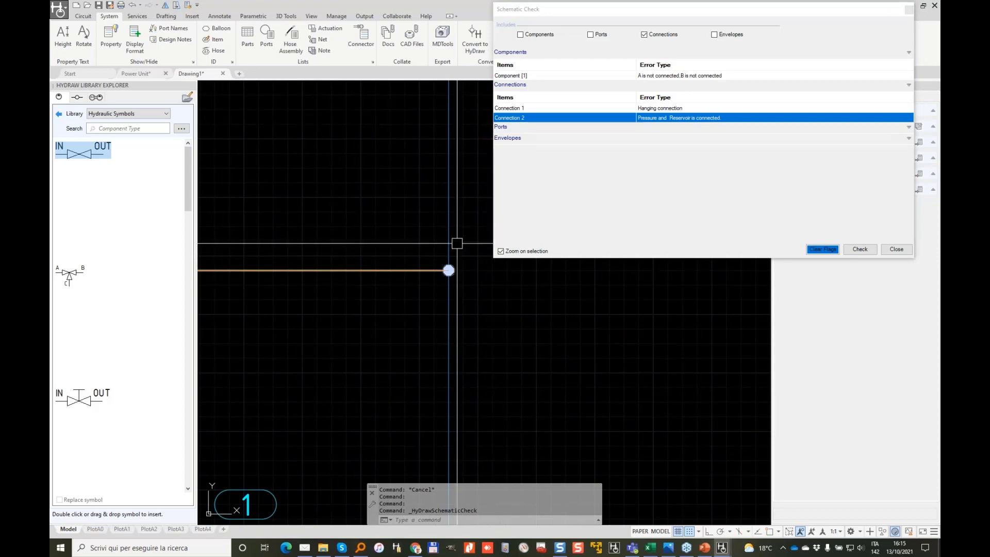
{"action": "left_click", "coordinate": [823, 250]}
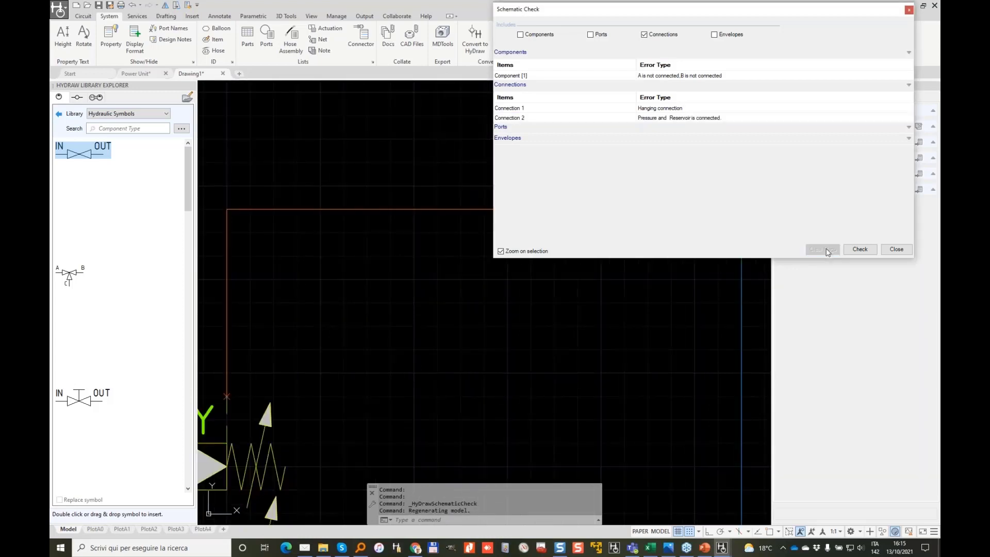
{"action": "left_click", "coordinate": [897, 250]}
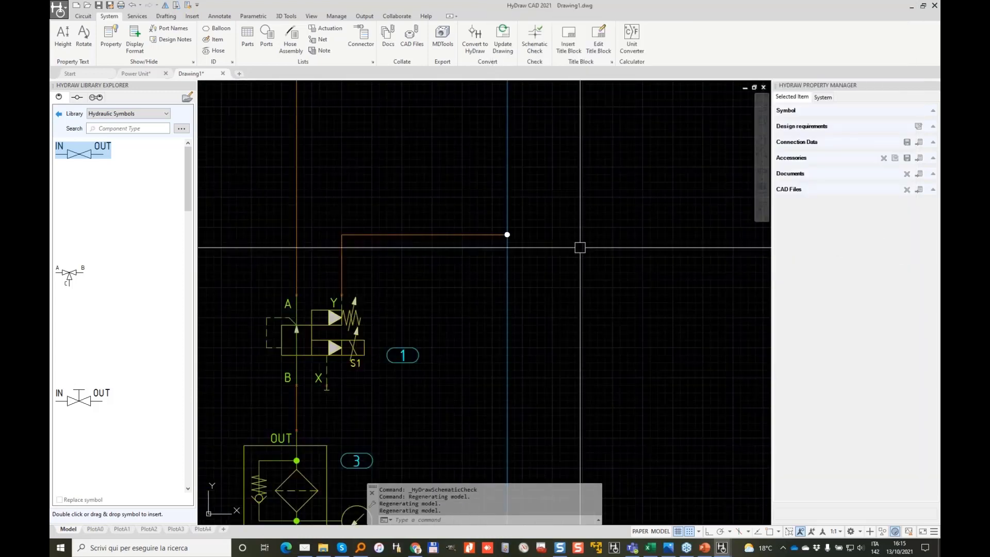
Step: Window-select the pipe above the valve and set its Connection to Drain
{"action": "scroll", "coordinate": [455, 279], "scroll_direction": "up", "scroll_amount": 2}
{"action": "scroll", "coordinate": [435, 231], "scroll_direction": "down", "scroll_amount": 2}
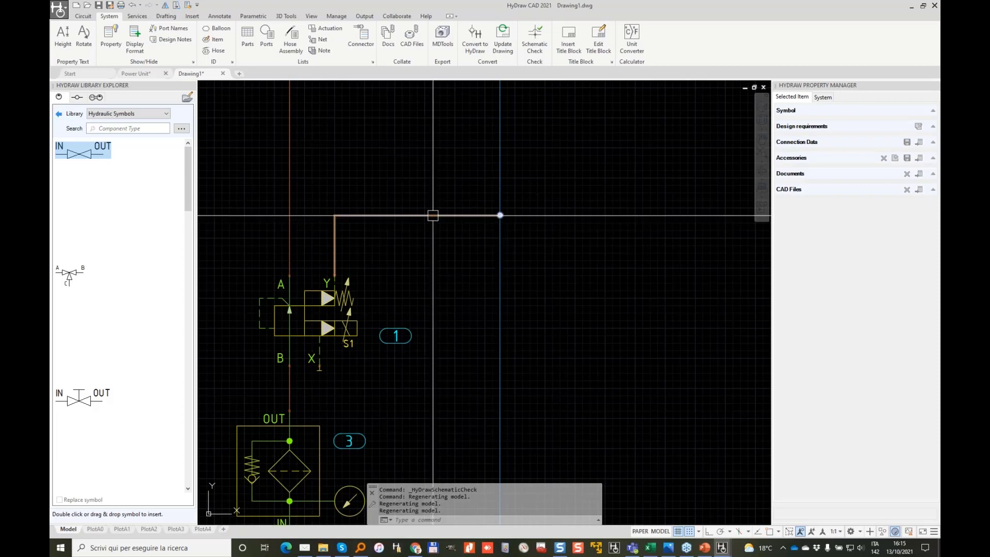
{"action": "left_click", "coordinate": [461, 209]}
{"action": "left_click", "coordinate": [440, 223]}
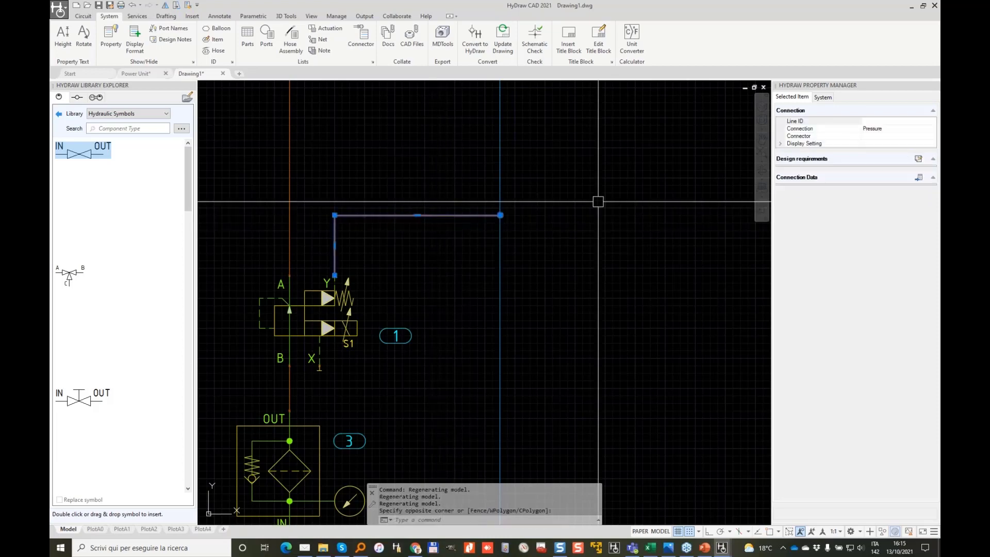
{"action": "left_click", "coordinate": [932, 130]}
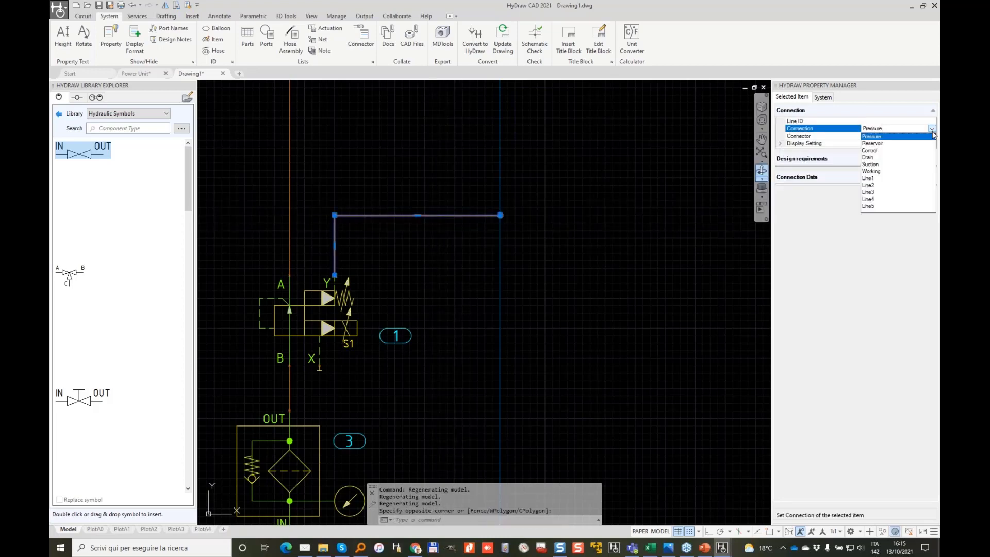
{"action": "left_click", "coordinate": [871, 157]}
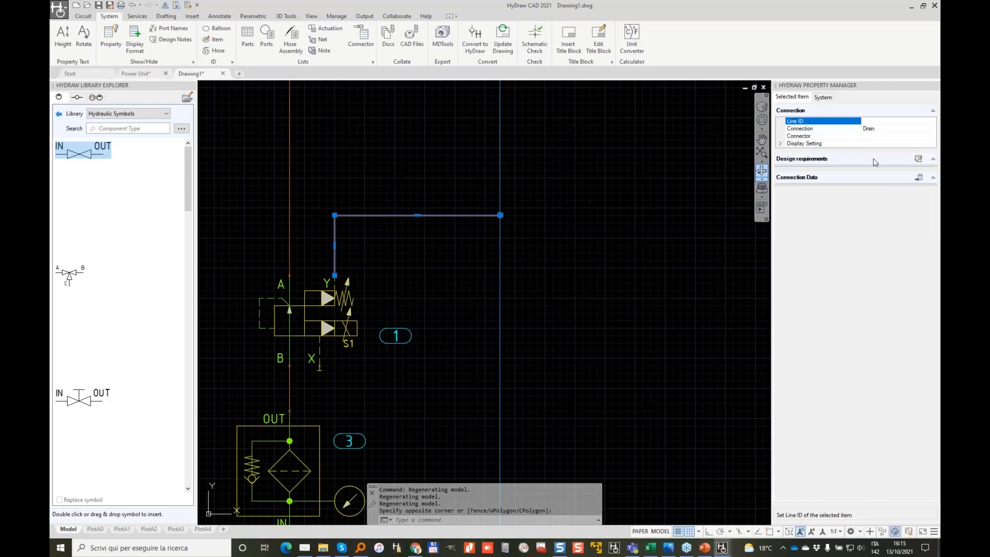
{"action": "key", "text": "Escape"}
{"action": "key", "text": "Escape"}
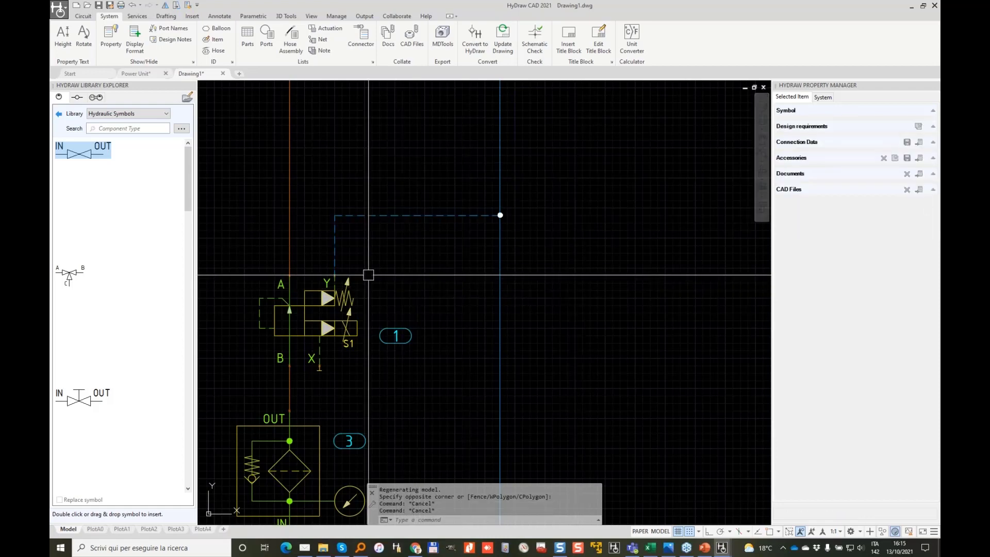
Step: Reselect the dashed drain pipe and check its context menu without changing anything
{"action": "left_click", "coordinate": [394, 215]}
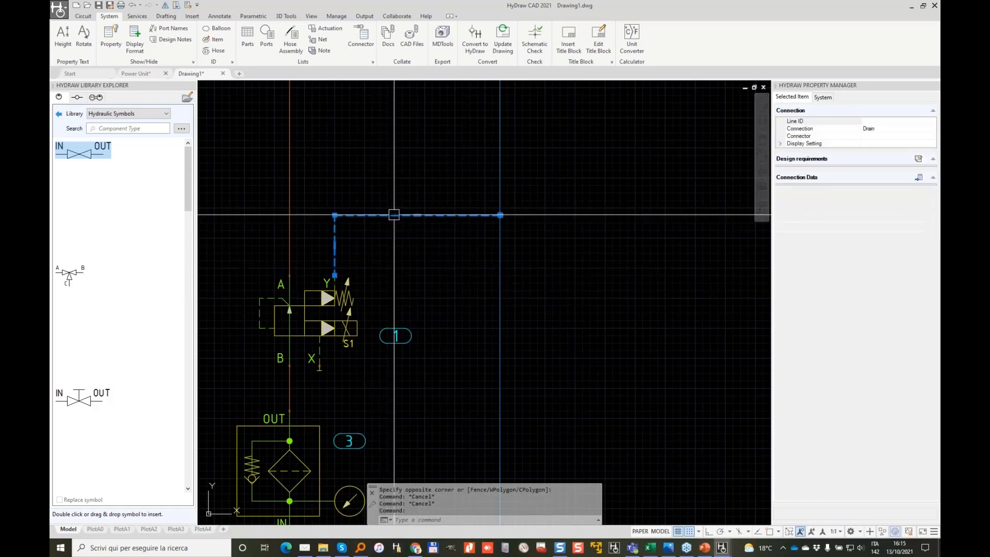
{"action": "right_click", "coordinate": [393, 215]}
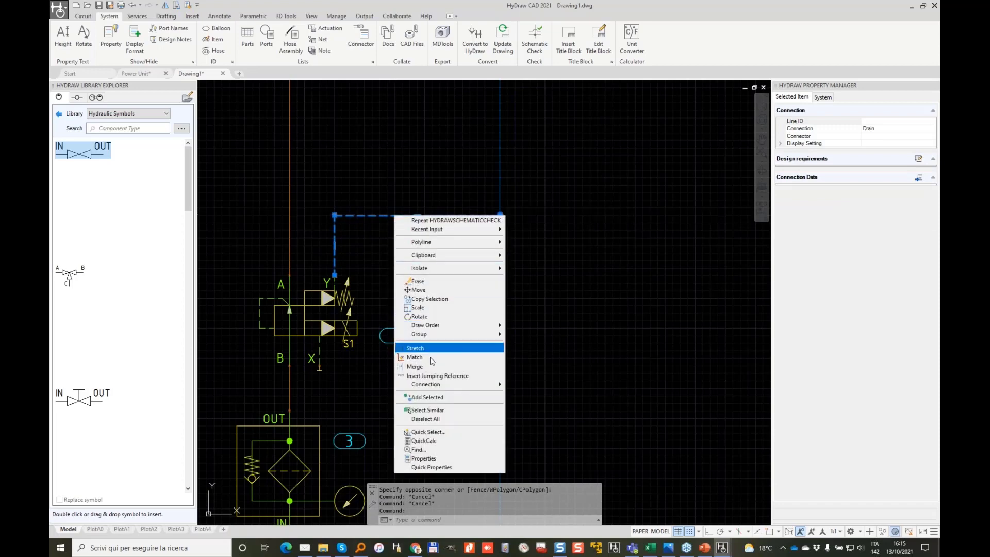
{"action": "mouse_move", "coordinate": [453, 384]}
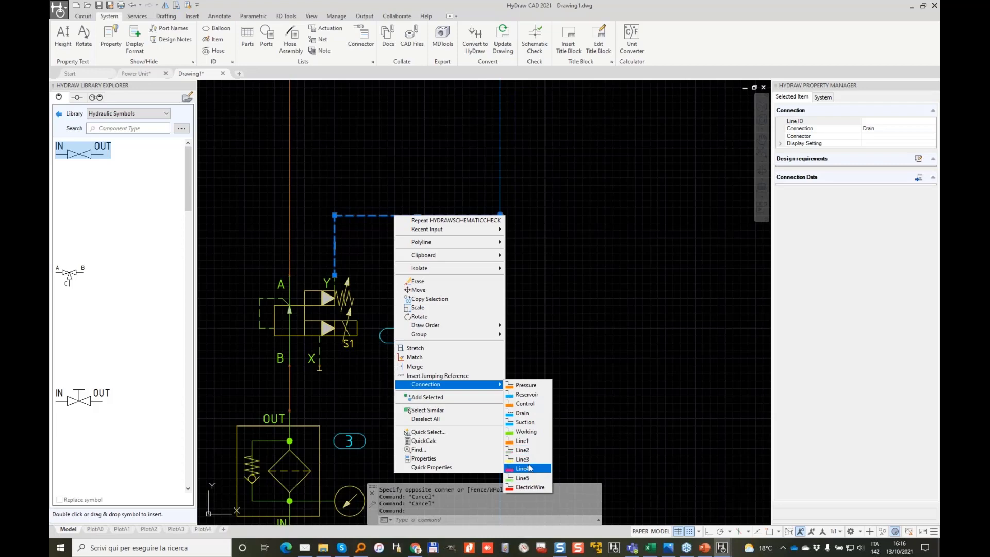
{"action": "left_click", "coordinate": [418, 153]}
{"action": "scroll", "coordinate": [414, 274], "scroll_direction": "down", "scroll_amount": 4}
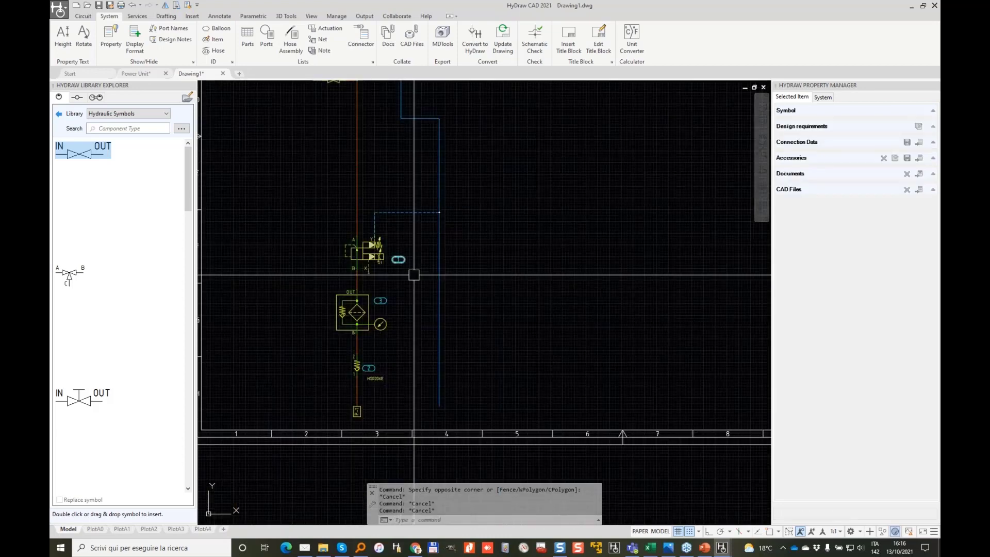
Step: Place a Circuit-tab jumping reference named T on the blue line's bottom end
{"action": "scroll", "coordinate": [420, 287], "scroll_direction": "up", "scroll_amount": 2}
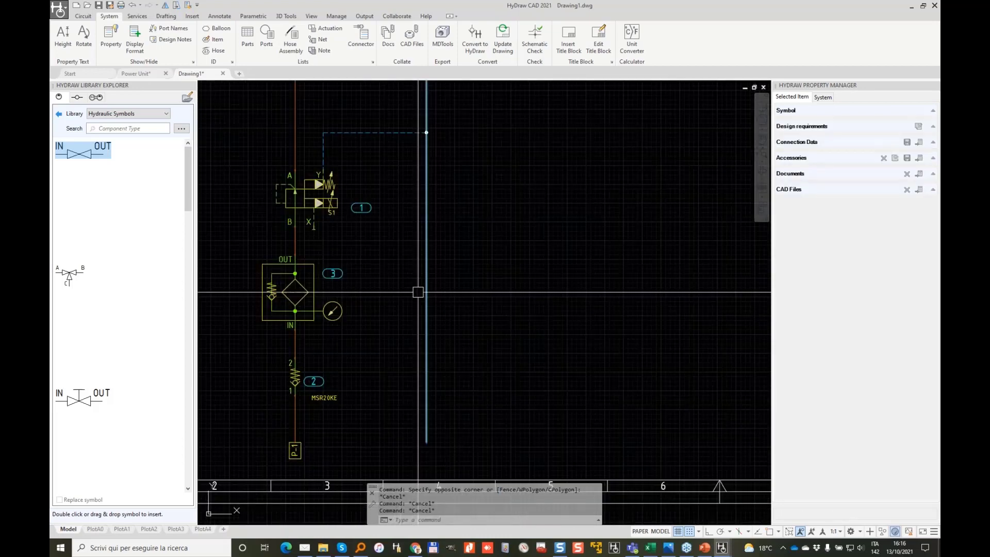
{"action": "left_click", "coordinate": [83, 17]}
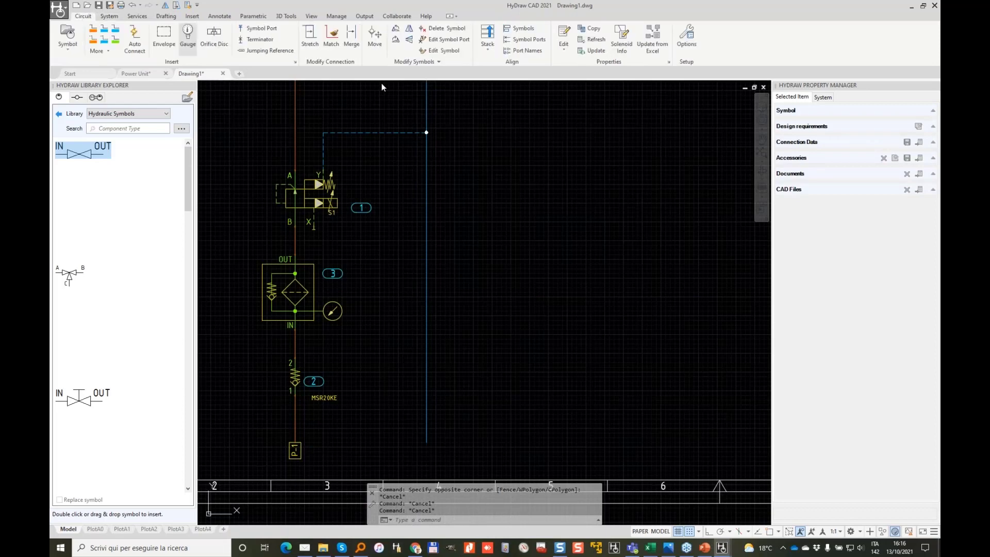
{"action": "left_click", "coordinate": [269, 50]}
{"action": "left_click", "coordinate": [425, 206]}
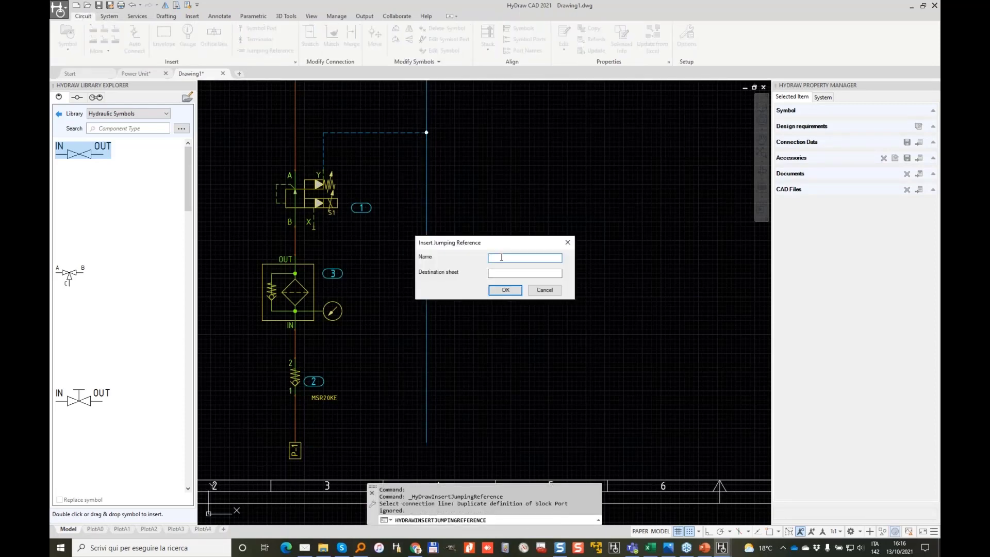
{"action": "type", "text": "T"}
{"action": "left_click", "coordinate": [511, 290]}
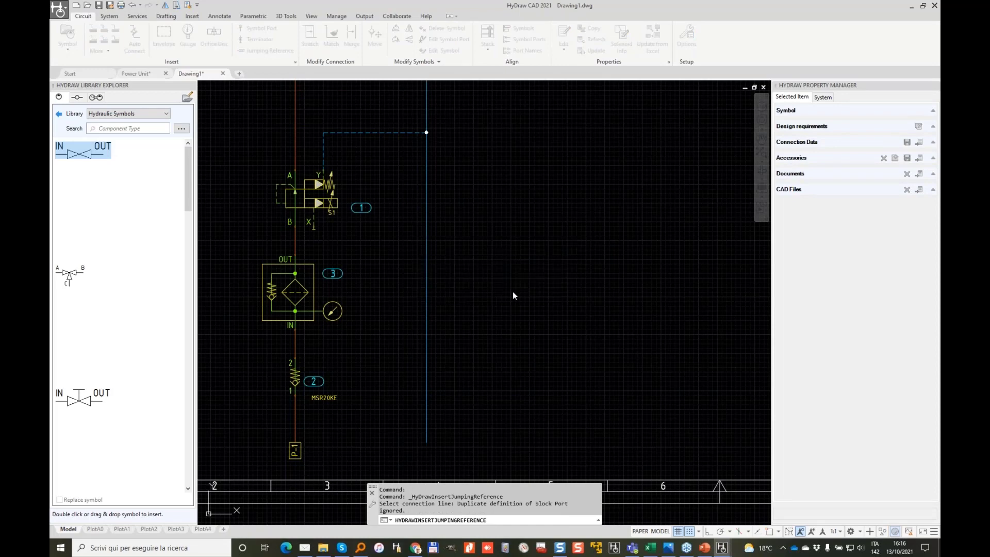
{"action": "scroll", "coordinate": [480, 318], "scroll_direction": "down", "scroll_amount": 2}
{"action": "key", "text": "Escape"}
{"action": "middle_click_drag", "start_coordinate": [467, 142], "coordinate": [476, 318]}
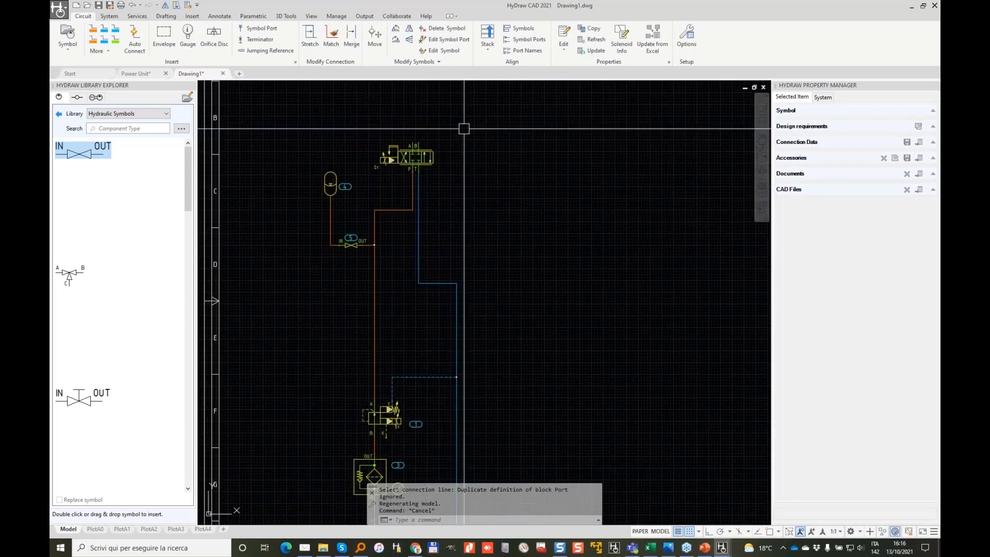
Step: Search the library for CYL and insert a double-acting cylinder, balloon 6, above valve S1
{"action": "left_click", "coordinate": [129, 129]}
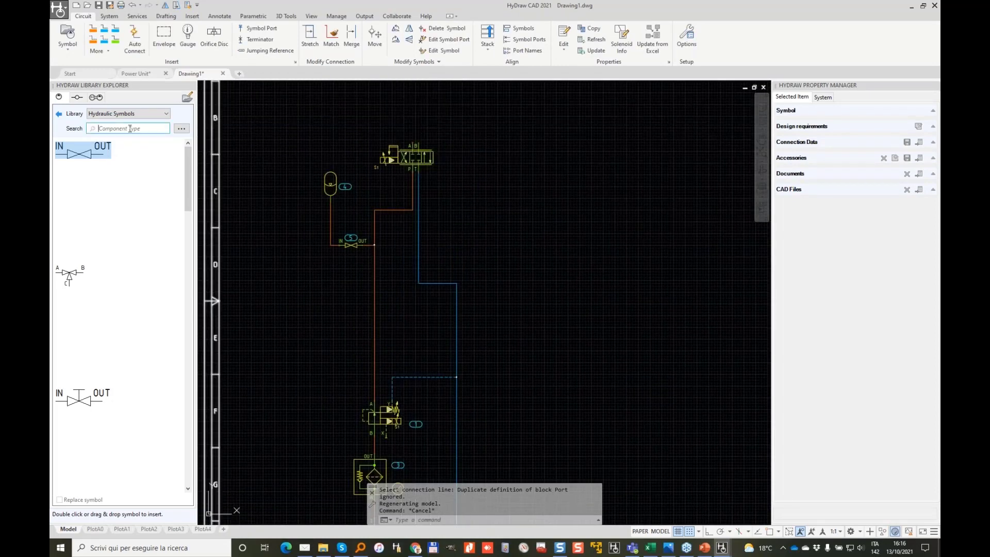
{"action": "type", "text": "CYL"}
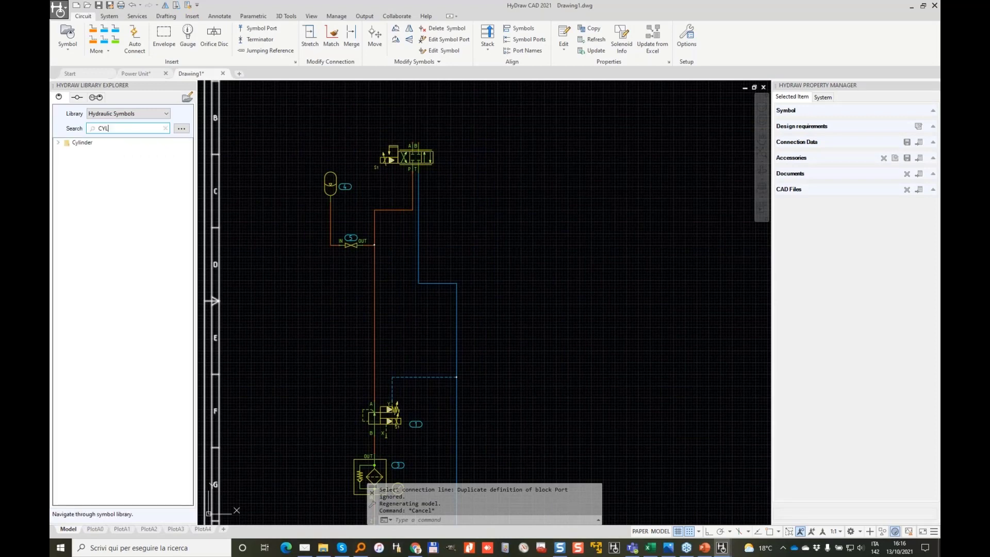
{"action": "left_click", "coordinate": [58, 143]}
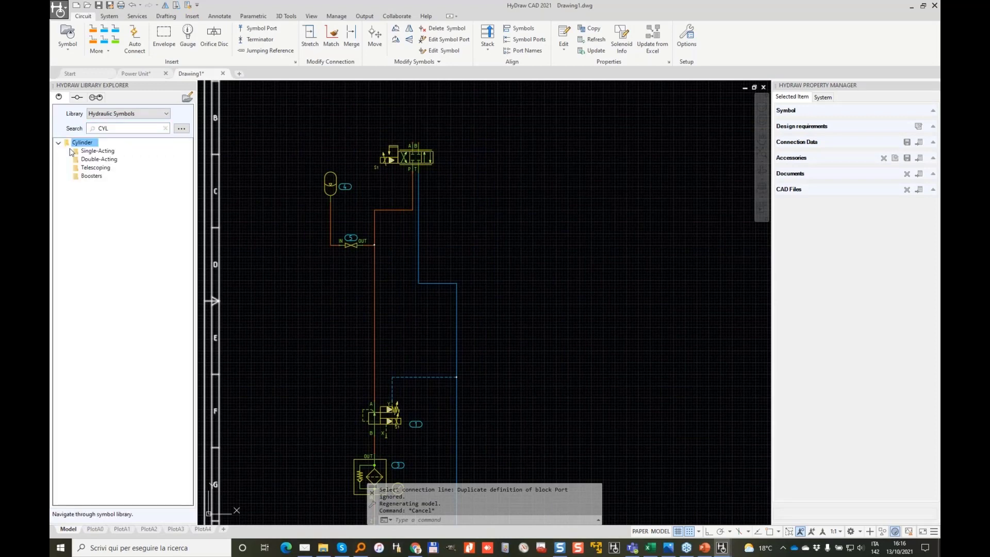
{"action": "double_click", "coordinate": [103, 160]}
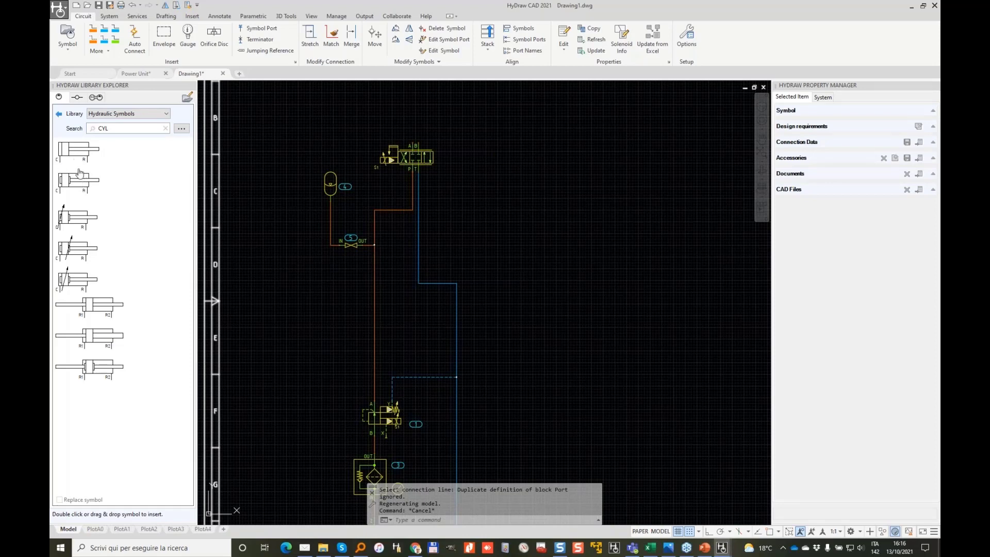
{"action": "left_click", "coordinate": [404, 99]}
{"action": "middle_click_drag", "start_coordinate": [513, 154], "coordinate": [485, 305]}
{"action": "scroll", "coordinate": [469, 236], "scroll_direction": "up", "scroll_amount": 2}
{"action": "key", "text": "Escape"}
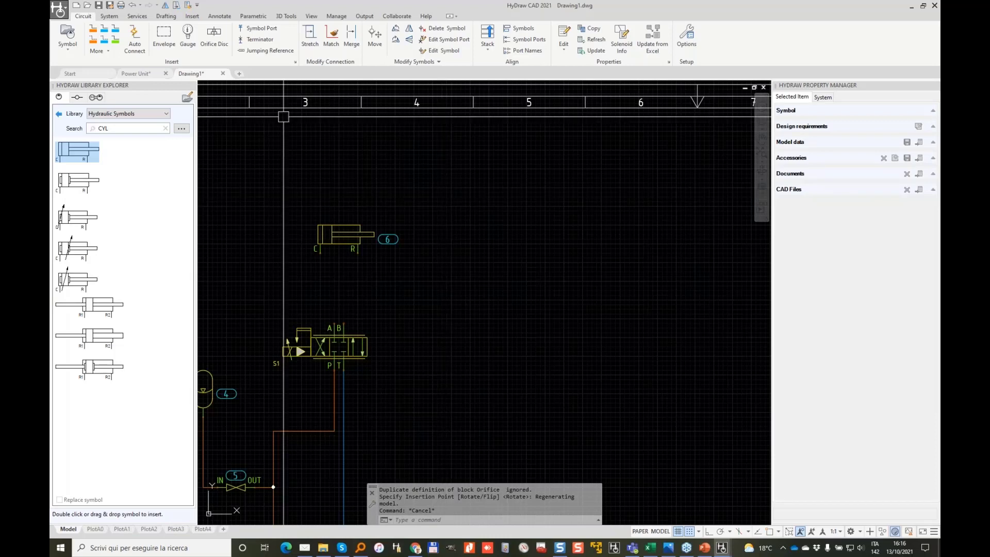
Step: Draw a working line from cylinder 6's C port to valve port A
{"action": "left_click", "coordinate": [115, 42]}
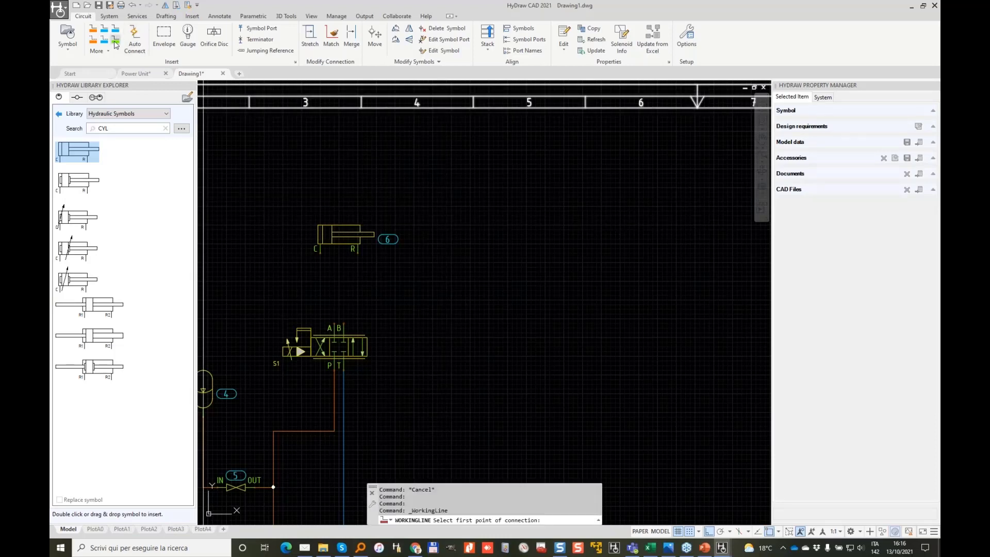
{"action": "scroll", "coordinate": [303, 306], "scroll_direction": "up", "scroll_amount": 4}
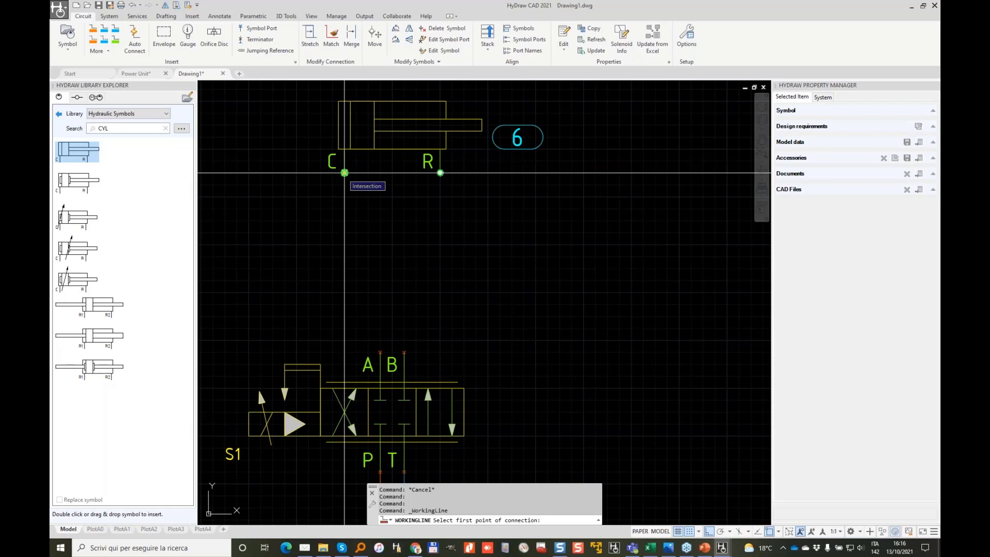
{"action": "left_click", "coordinate": [344, 172]}
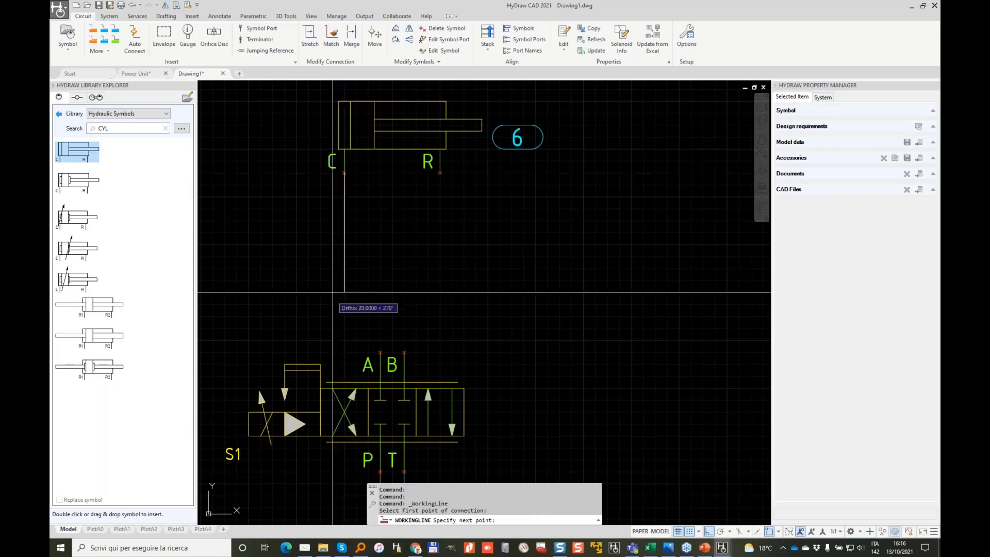
{"action": "left_click", "coordinate": [380, 352]}
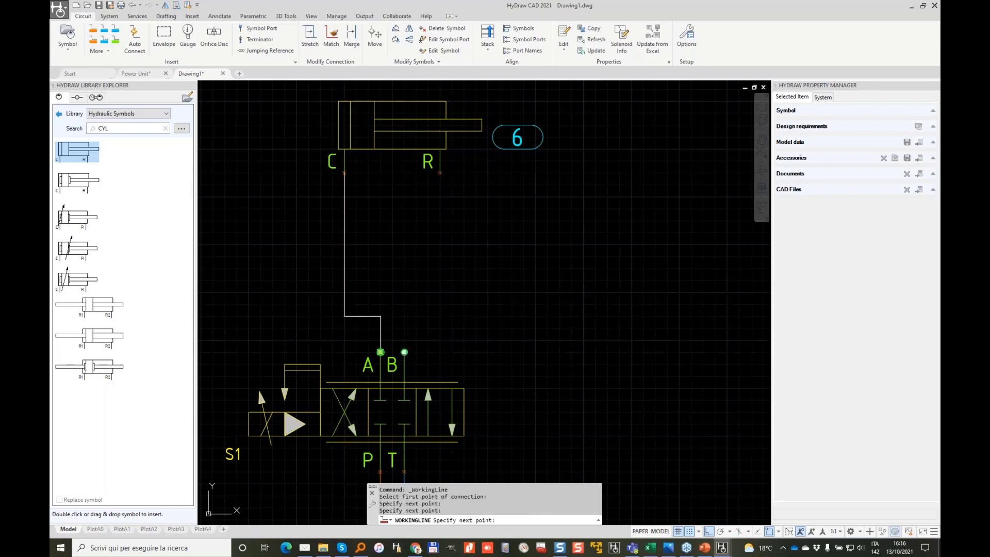
Step: Route a second working line from port R down and across to valve port B
{"action": "key", "text": "Return"}
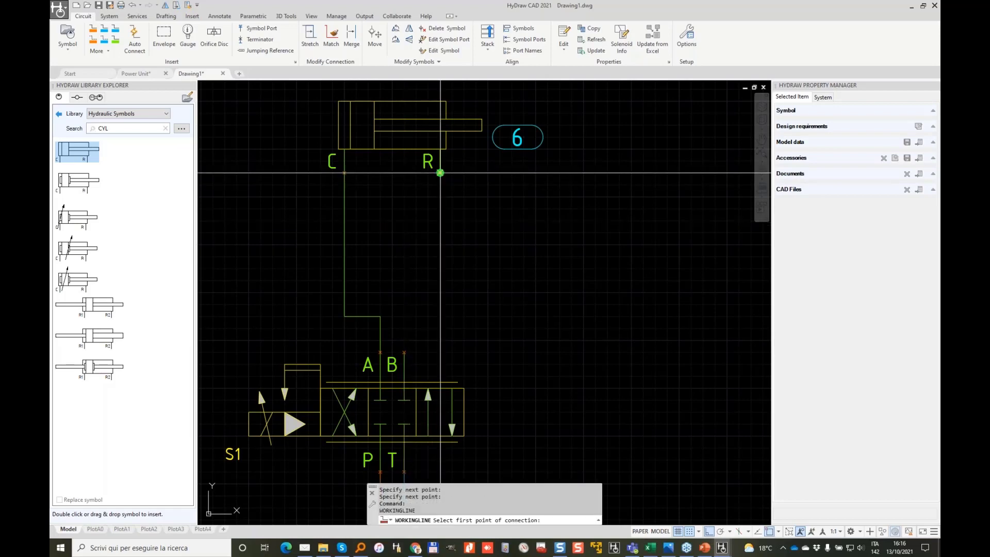
{"action": "left_click", "coordinate": [440, 172]}
{"action": "left_click", "coordinate": [452, 315]}
{"action": "left_click", "coordinate": [407, 315]}
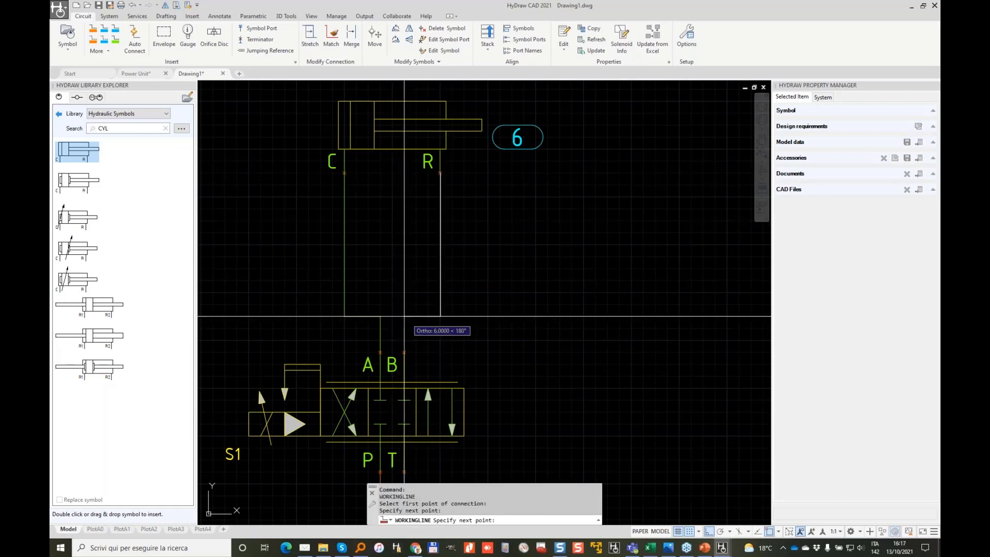
{"action": "left_click", "coordinate": [404, 352]}
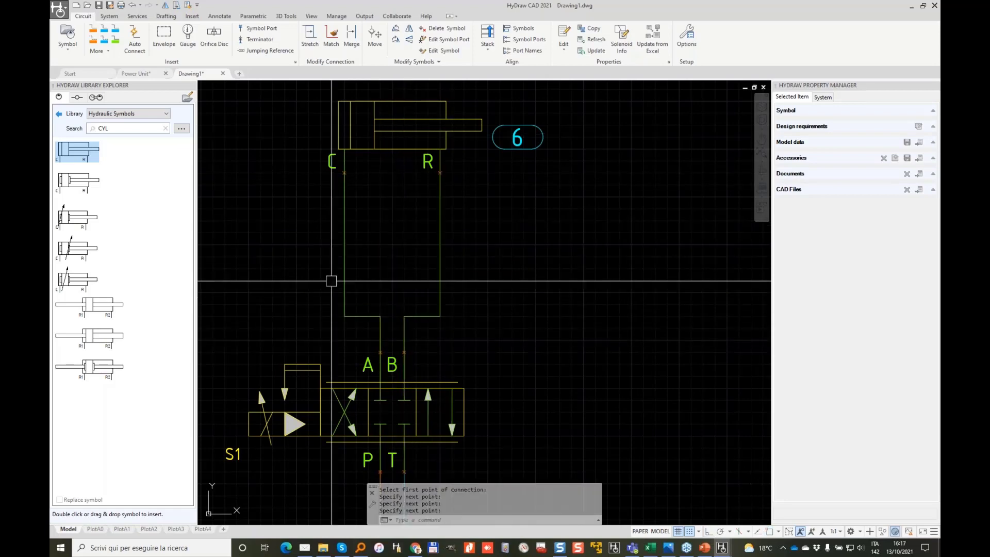
Step: Window-select cylinder 6, valve S1 and their connecting lines
{"action": "scroll", "coordinate": [436, 234], "scroll_direction": "down", "scroll_amount": 4}
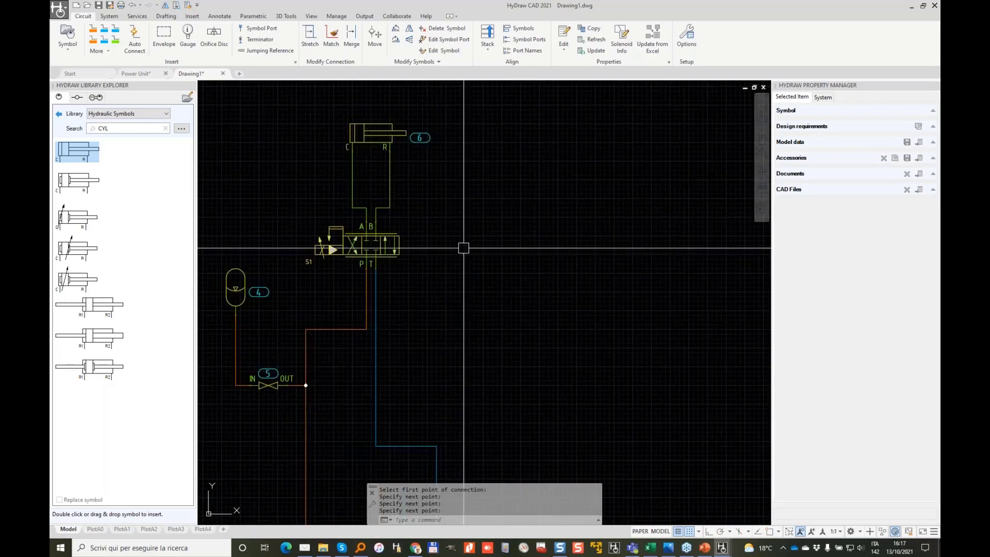
{"action": "left_click", "coordinate": [462, 251]}
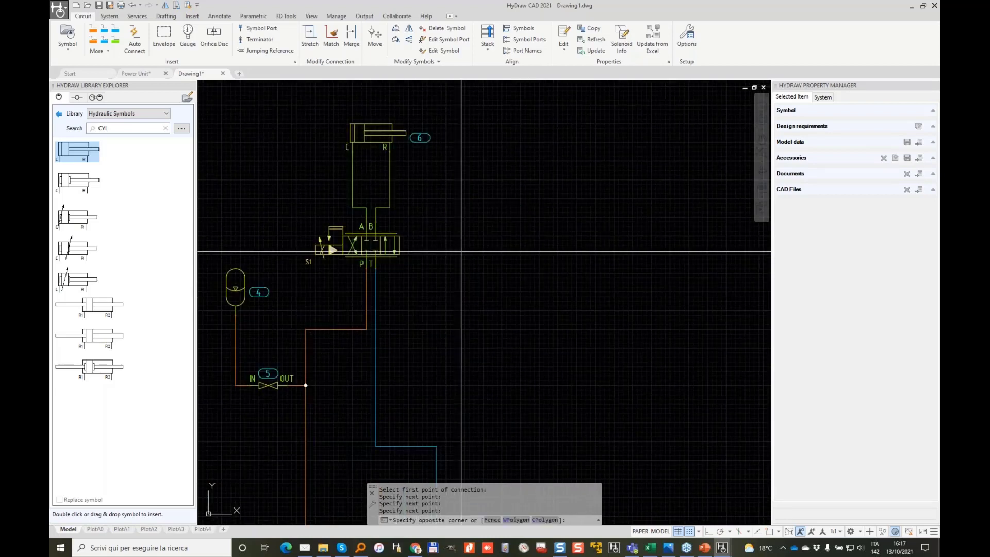
{"action": "left_click", "coordinate": [291, 109]}
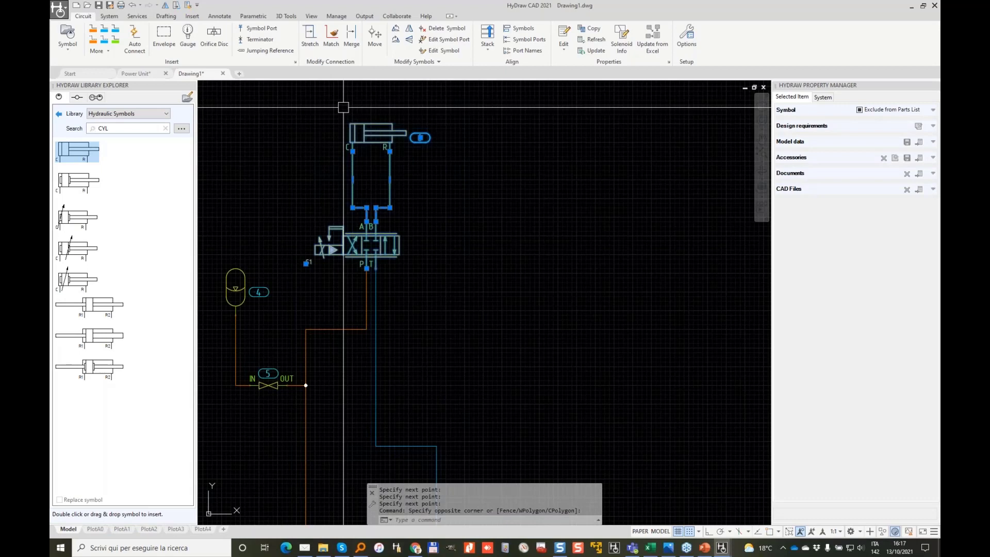
Step: Copy the selected cylinder-and-valve branch to the right, creating cylinder 7
{"action": "right_click", "coordinate": [324, 192]}
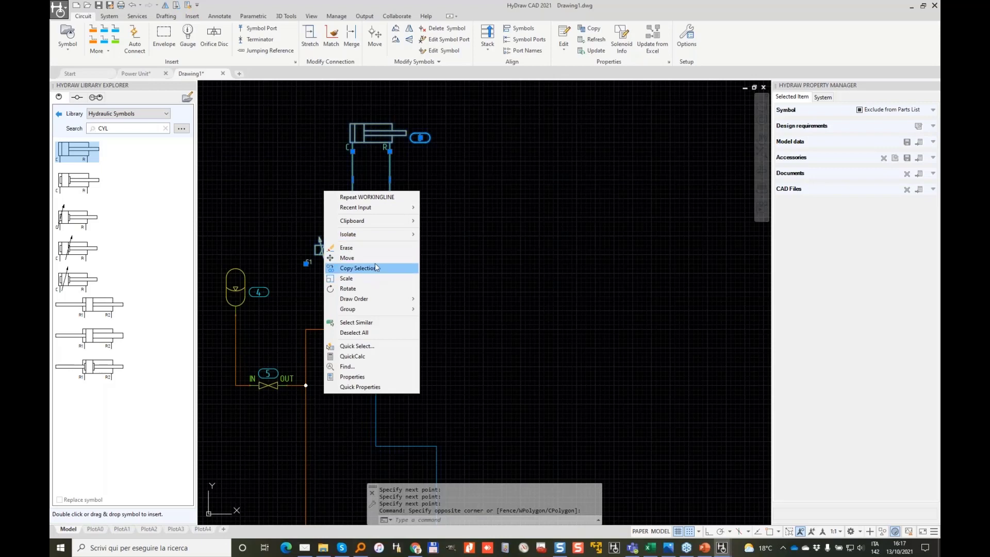
{"action": "left_click", "coordinate": [375, 267]}
{"action": "left_click", "coordinate": [437, 243]}
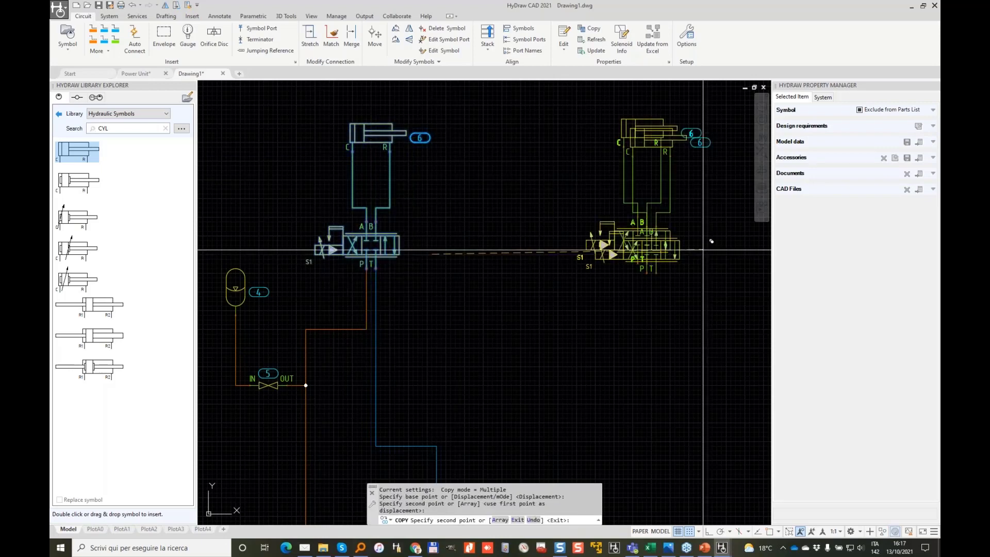
{"action": "left_click", "coordinate": [609, 206]}
{"action": "key", "text": "Return"}
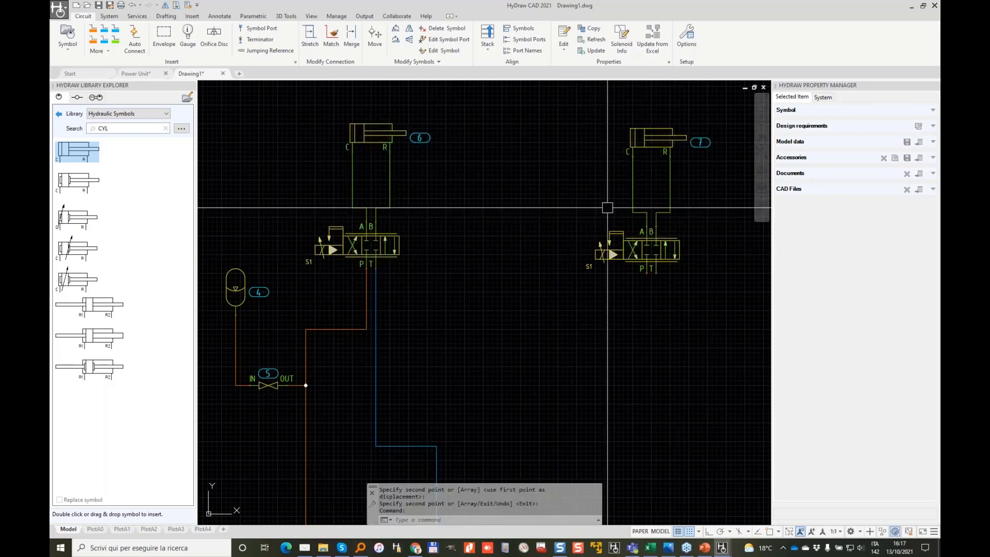
{"action": "middle_click_drag", "start_coordinate": [602, 206], "coordinate": [453, 220]}
{"action": "middle_click_drag", "start_coordinate": [356, 189], "coordinate": [509, 187]}
{"action": "scroll", "coordinate": [508, 182], "scroll_direction": "up", "scroll_amount": 2}
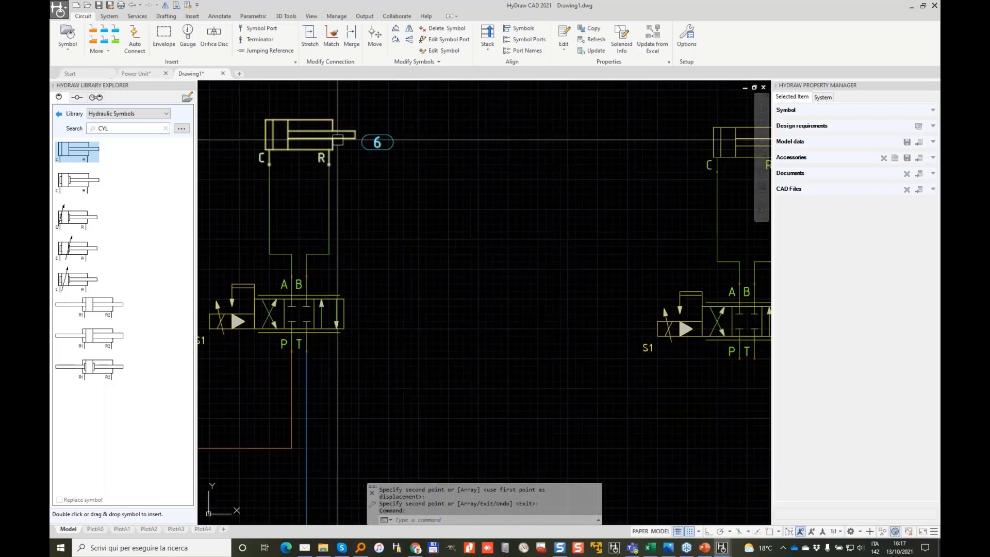
{"action": "scroll", "coordinate": [337, 139], "scroll_direction": "down", "scroll_amount": 2}
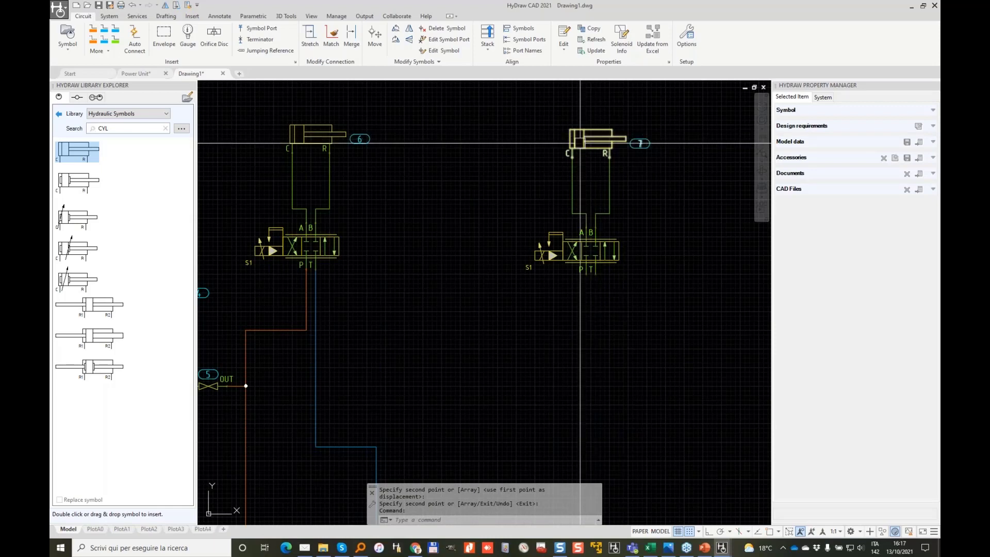
Step: Bring ball valve 5 into view and select it to show its properties
{"action": "middle_click_drag", "start_coordinate": [404, 221], "coordinate": [519, 157]}
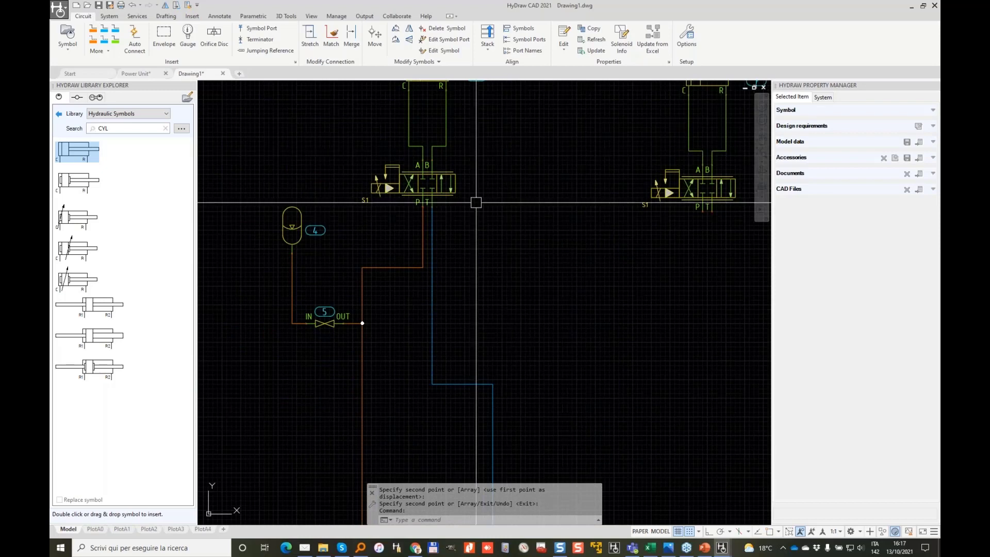
{"action": "scroll", "coordinate": [325, 320], "scroll_direction": "up", "scroll_amount": 3}
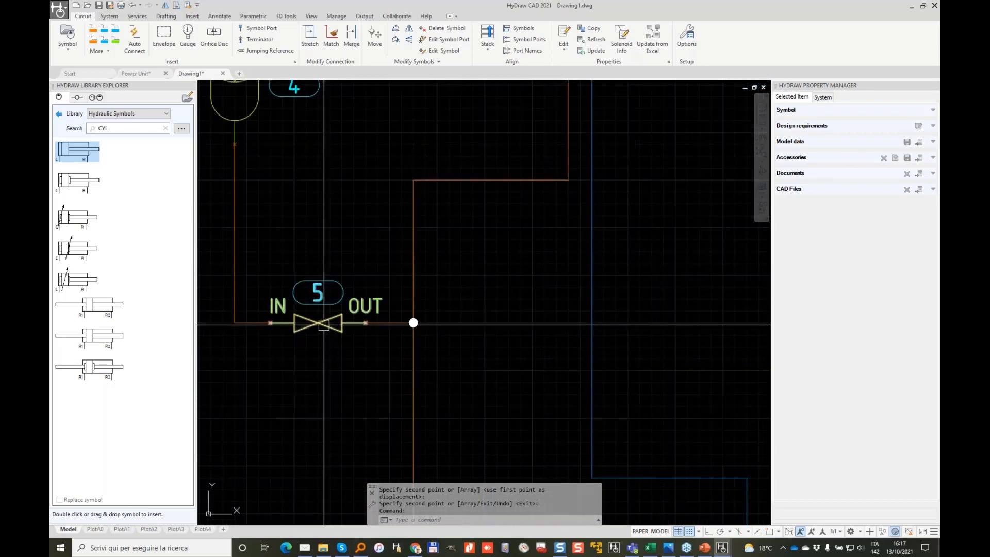
{"action": "left_click", "coordinate": [323, 324]}
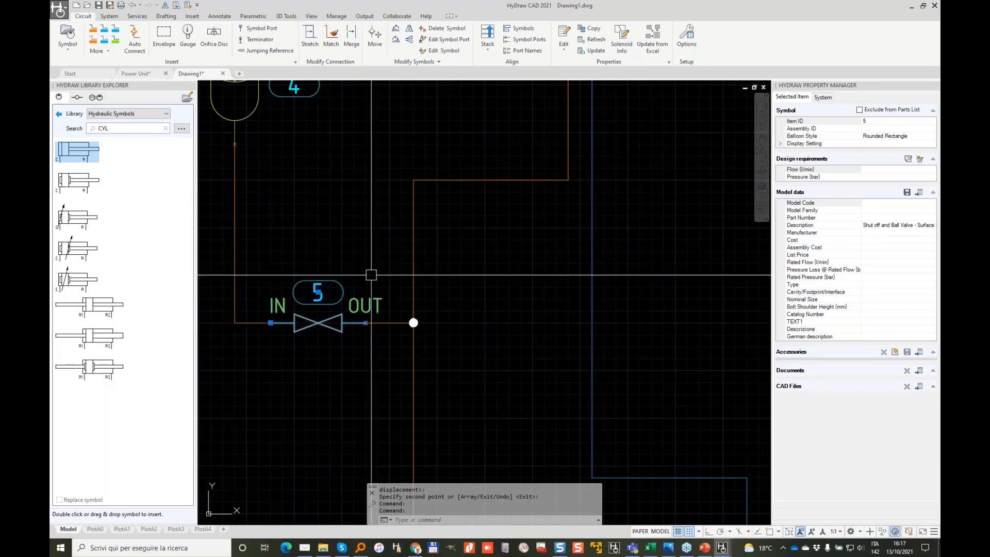
Step: Annotate the Model data import icon, then open Select from Library and search linked models
{"action": "mouse_move", "coordinate": [265, 255]}
{"action": "left_mouse_down"}
{"action": "mouse_move", "coordinate": [312, 355]}
{"action": "mouse_move", "coordinate": [401, 294]}
{"action": "mouse_move", "coordinate": [243, 241]}
{"action": "mouse_move", "coordinate": [235, 261]}
{"action": "left_mouse_up"}
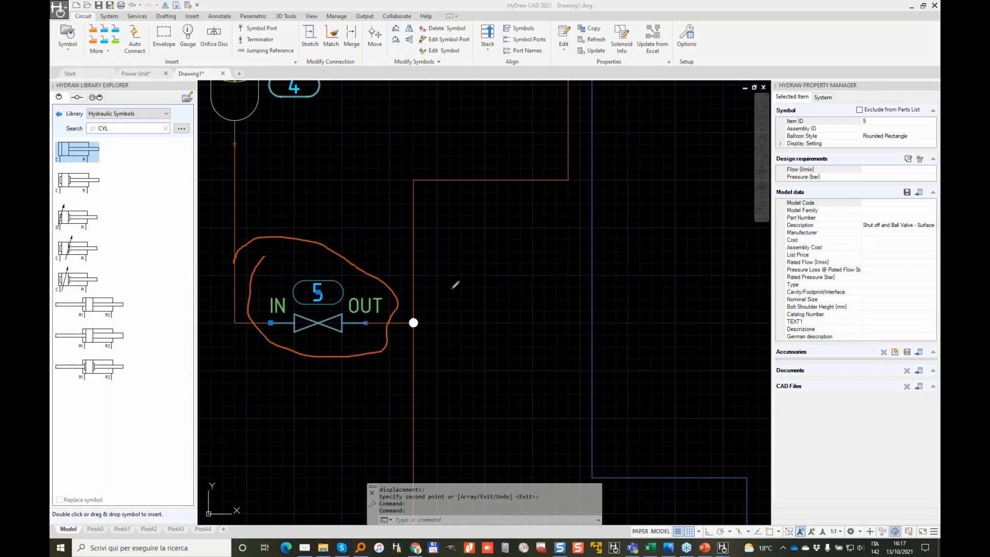
{"action": "left_click_drag", "start_coordinate": [388, 288], "coordinate": [790, 195]}
{"action": "mouse_move", "coordinate": [774, 80]}
{"action": "left_mouse_down"}
{"action": "mouse_move", "coordinate": [769, 216]}
{"action": "mouse_move", "coordinate": [789, 371]}
{"action": "mouse_move", "coordinate": [930, 370]}
{"action": "mouse_move", "coordinate": [937, 69]}
{"action": "mouse_move", "coordinate": [773, 65]}
{"action": "left_mouse_up"}
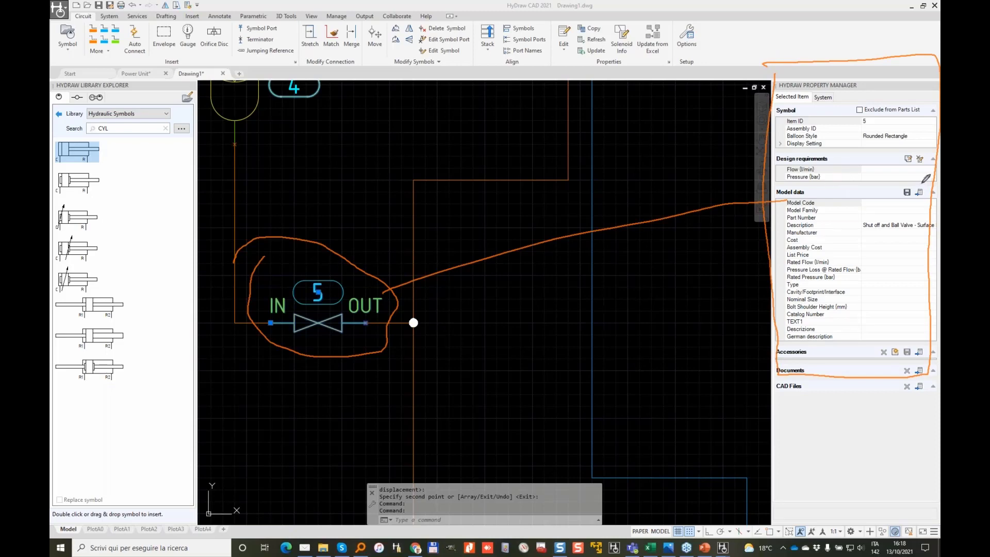
{"action": "mouse_move", "coordinate": [915, 184]}
{"action": "left_mouse_down"}
{"action": "mouse_move", "coordinate": [913, 205]}
{"action": "mouse_move", "coordinate": [921, 184]}
{"action": "mouse_move", "coordinate": [926, 194]}
{"action": "mouse_move", "coordinate": [917, 206]}
{"action": "left_mouse_up"}
{"action": "left_click_drag", "start_coordinate": [835, 166], "coordinate": [900, 181]}
{"action": "left_click_drag", "start_coordinate": [885, 168], "coordinate": [877, 192]}
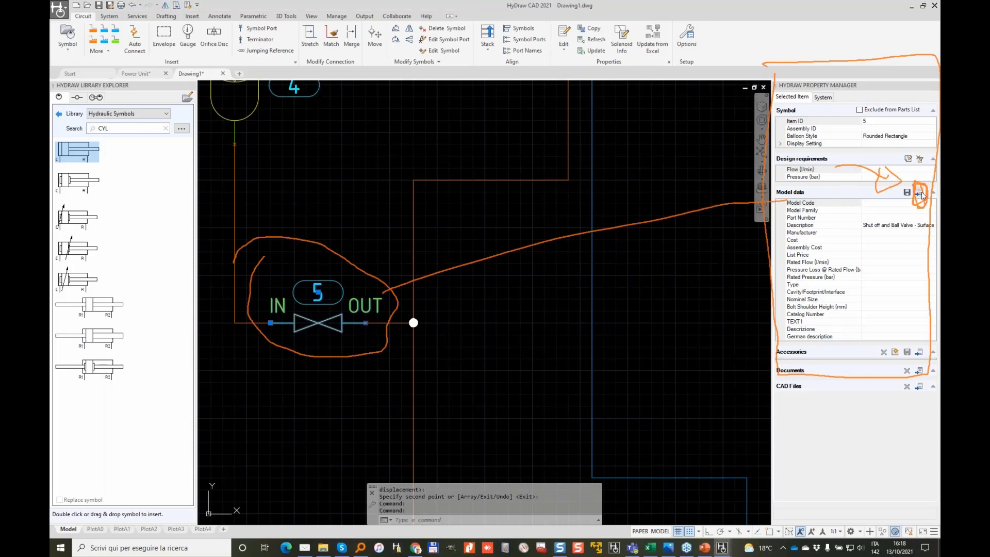
{"action": "left_click", "coordinate": [919, 192]}
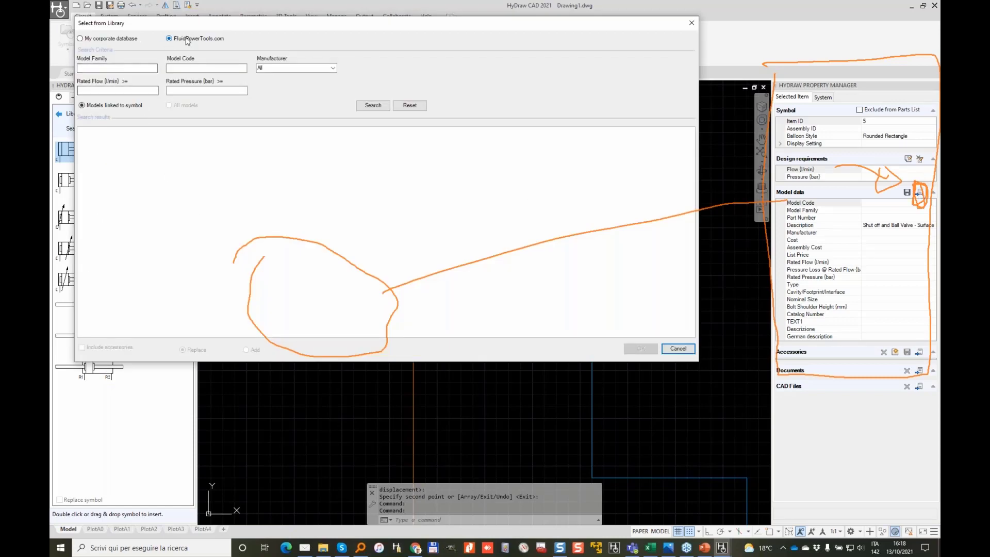
{"action": "left_click", "coordinate": [369, 106]}
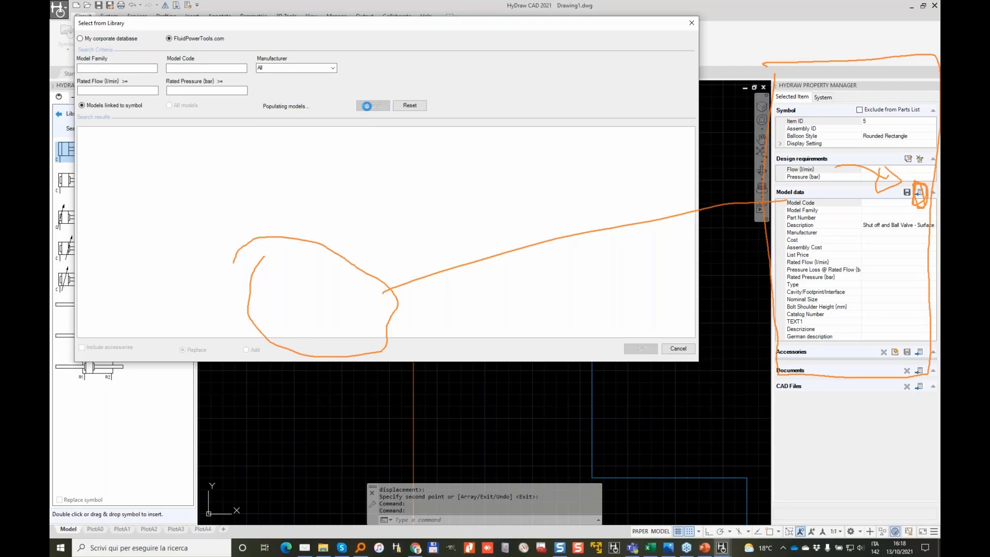
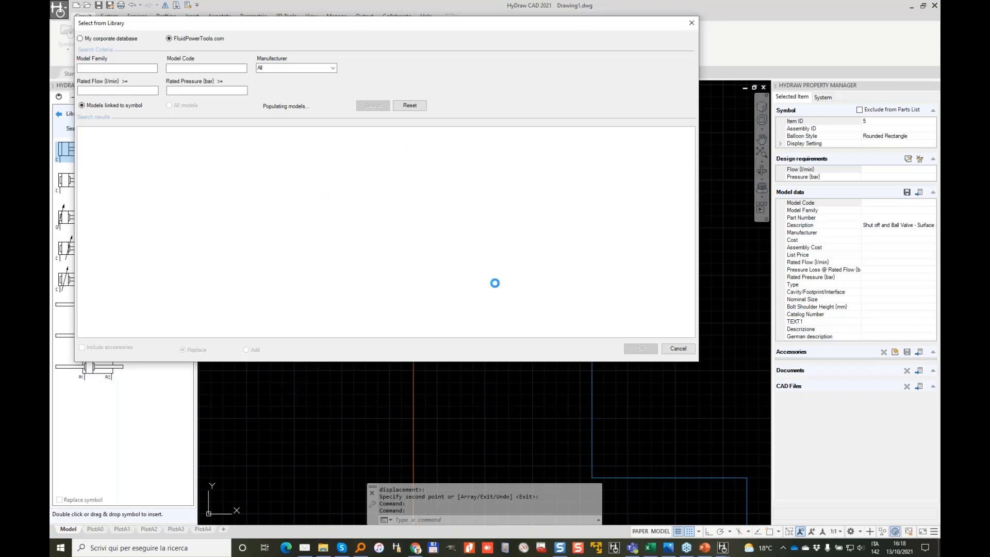
Step: Filter the library results to Gemels, widen Model Code, and open the first GES valve's datasheet
{"action": "left_click", "coordinate": [253, 133]}
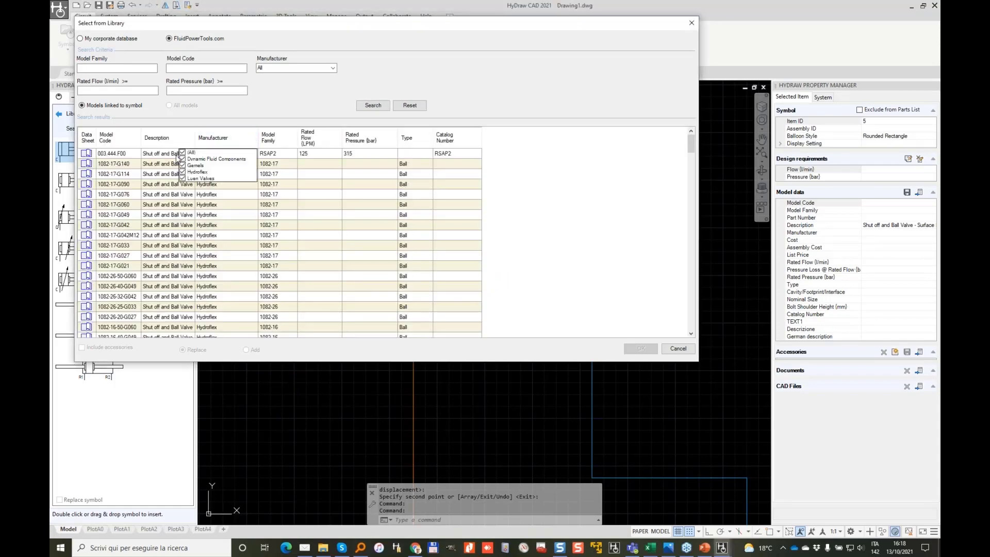
{"action": "left_click", "coordinate": [183, 165]}
{"action": "left_click", "coordinate": [586, 121]}
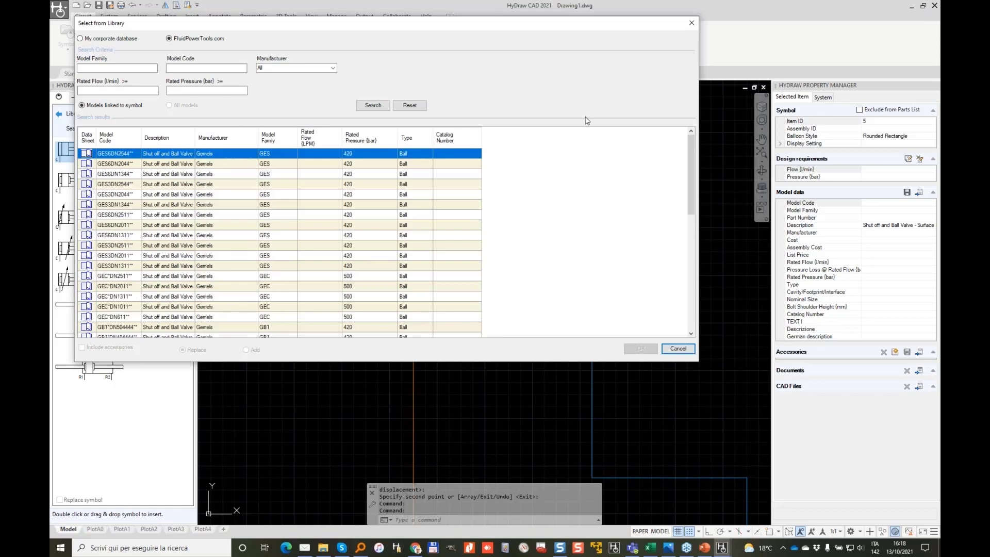
{"action": "left_click_drag", "start_coordinate": [141, 138], "coordinate": [211, 138]}
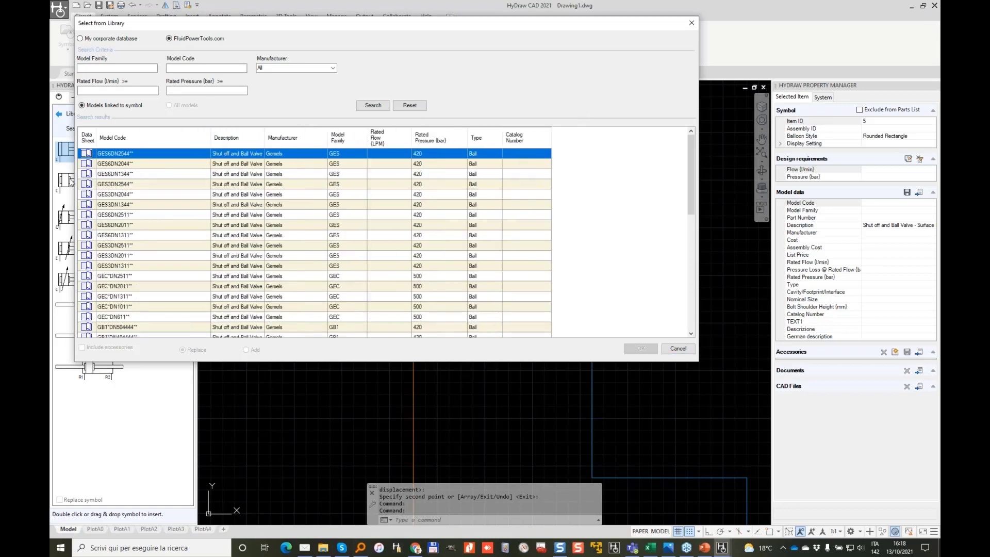
{"action": "left_click", "coordinate": [86, 160]}
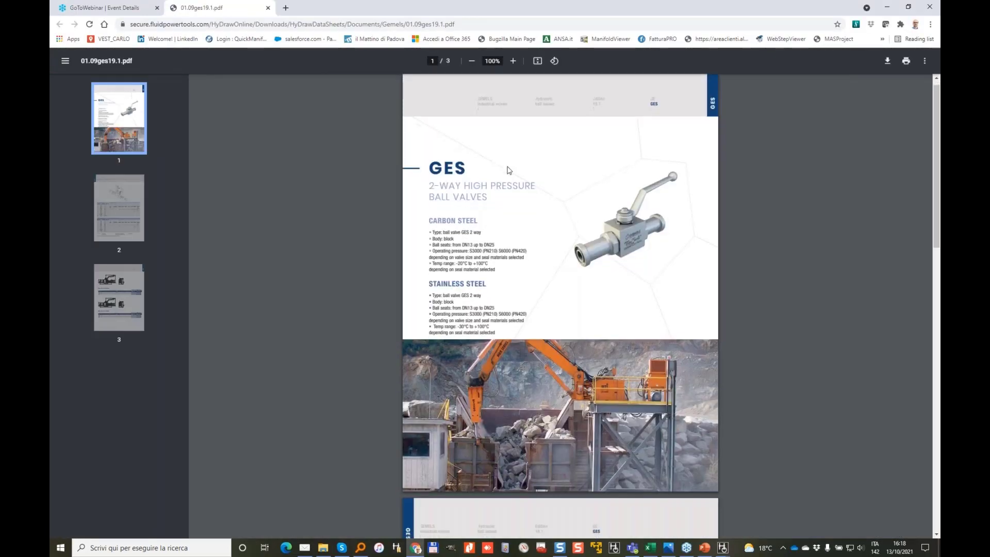
Step: Scroll through the Gemels GES datasheet PDF, then minimise Chrome to return to the library
{"action": "scroll", "coordinate": [510, 170], "scroll_direction": "down", "scroll_amount": 10}
{"action": "scroll", "coordinate": [560, 306], "scroll_direction": "down", "scroll_amount": 1}
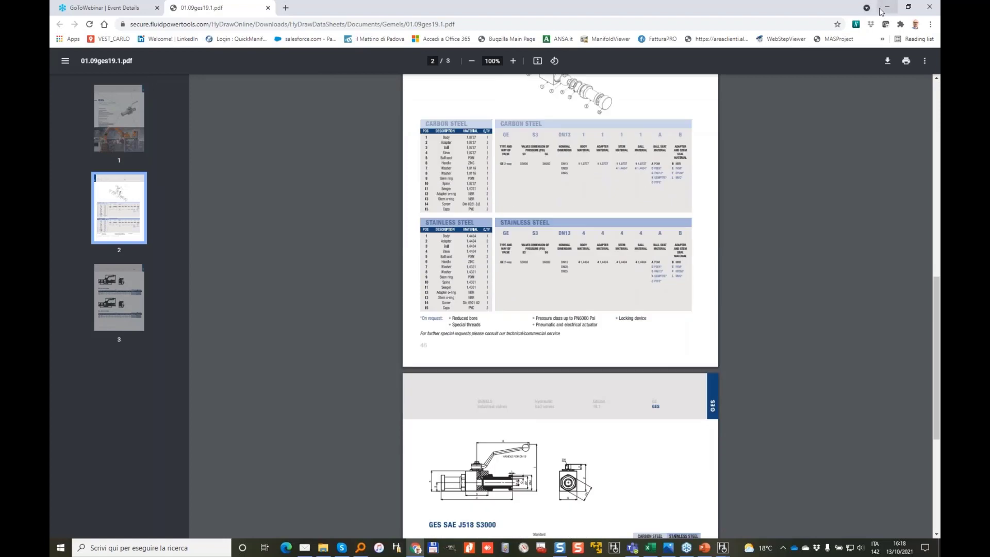
{"action": "left_click", "coordinate": [884, 11]}
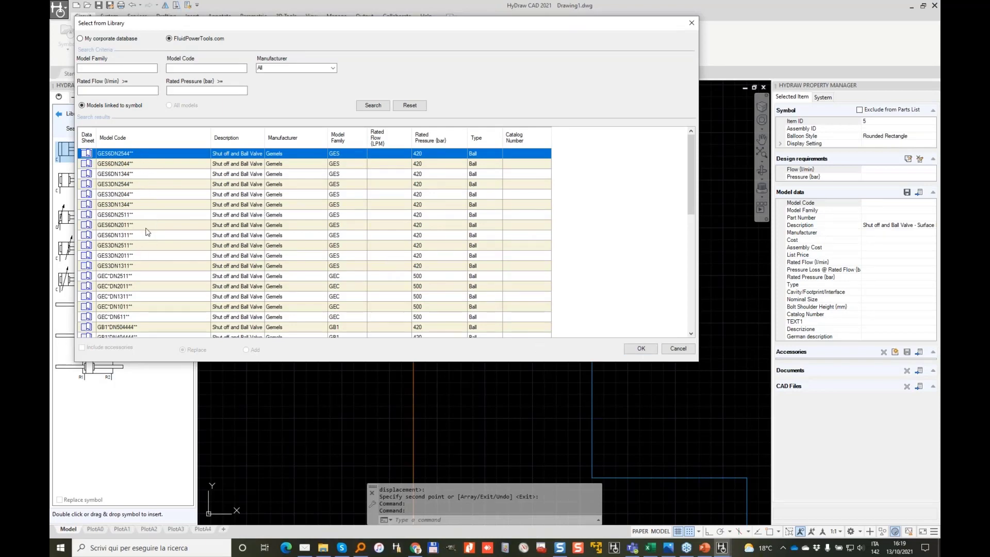
Step: Apply model GES3DN1344** to valve 5 and highlight its symbol and model code
{"action": "left_click", "coordinate": [115, 206]}
{"action": "left_click", "coordinate": [641, 349]}
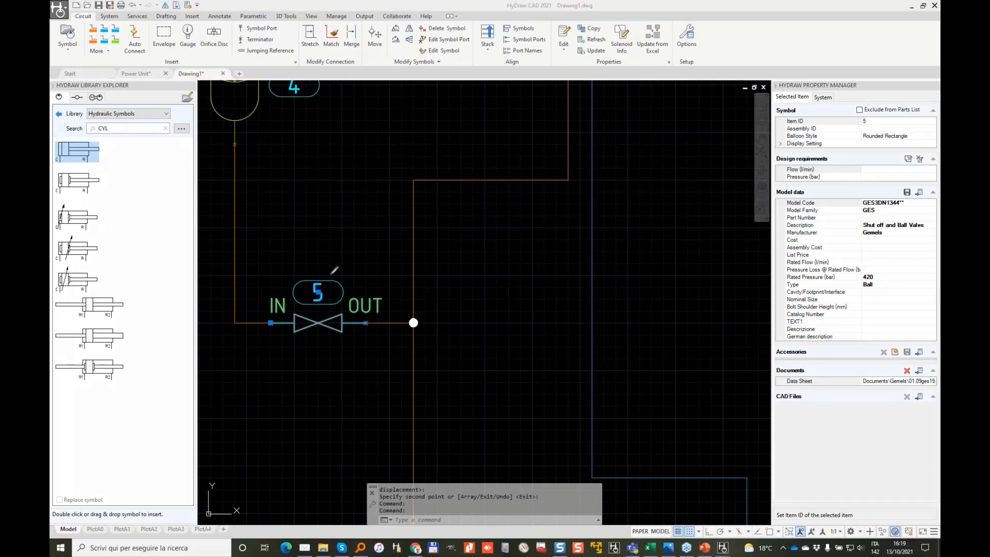
{"action": "mouse_move", "coordinate": [284, 257]}
{"action": "left_mouse_down"}
{"action": "mouse_move", "coordinate": [294, 343]}
{"action": "mouse_move", "coordinate": [279, 256]}
{"action": "left_mouse_up"}
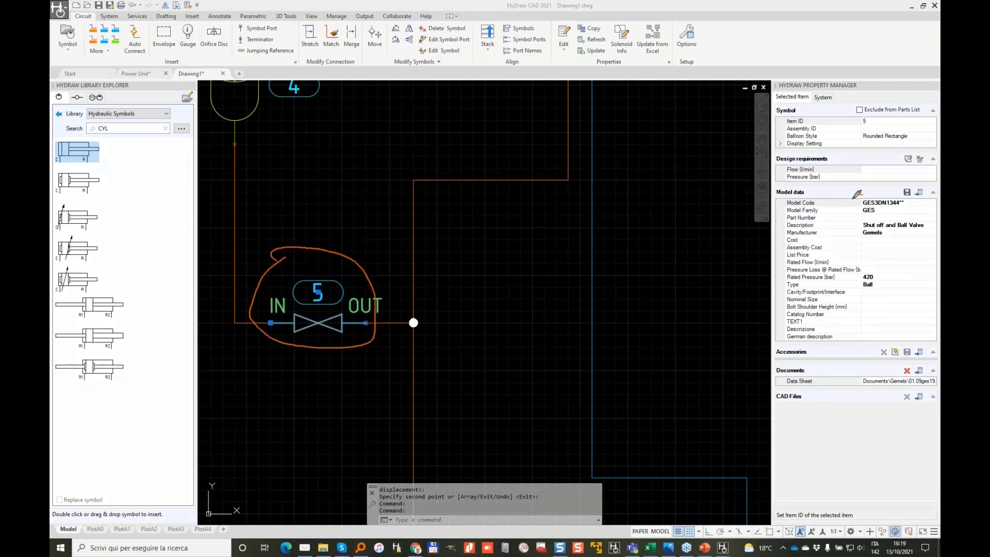
{"action": "mouse_move", "coordinate": [853, 197]}
{"action": "left_mouse_down"}
{"action": "mouse_move", "coordinate": [921, 197]}
{"action": "mouse_move", "coordinate": [866, 187]}
{"action": "left_mouse_up"}
Step: Cancel the leftover command and begin window-selecting the accumulator and its valve
{"action": "left_click", "coordinate": [336, 201]}
{"action": "key", "text": "Escape"}
{"action": "key", "text": "Escape"}
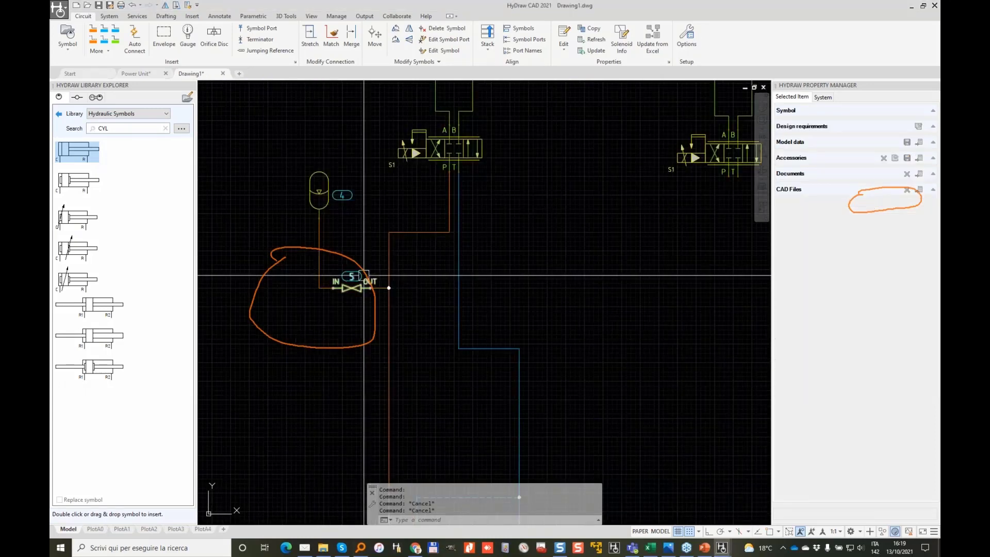
{"action": "left_click", "coordinate": [384, 285]}
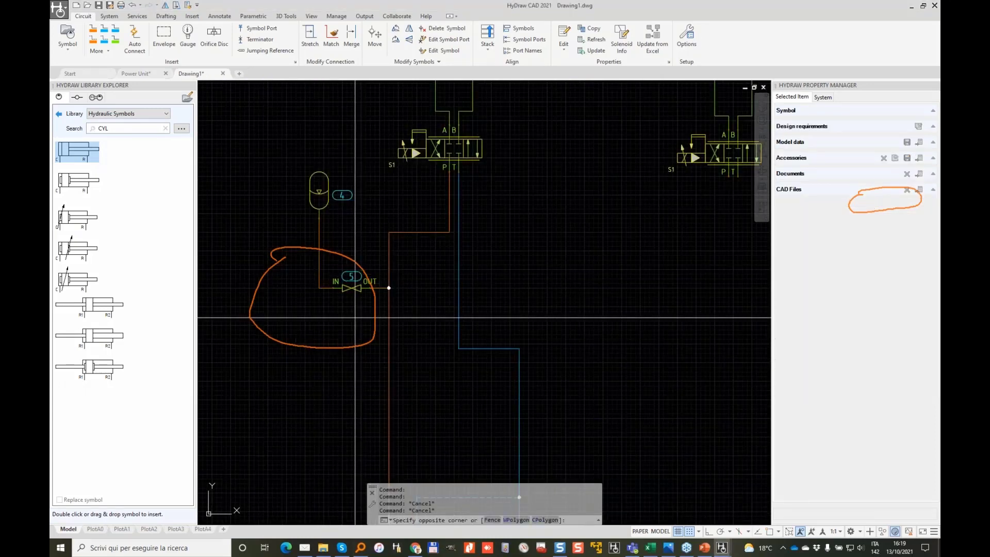
Step: Copy the accumulator and its valve to the right, creating accumulator 8 with valve 5.2
{"action": "left_click", "coordinate": [301, 176]}
{"action": "right_click", "coordinate": [303, 180]}
{"action": "left_click", "coordinate": [340, 257]}
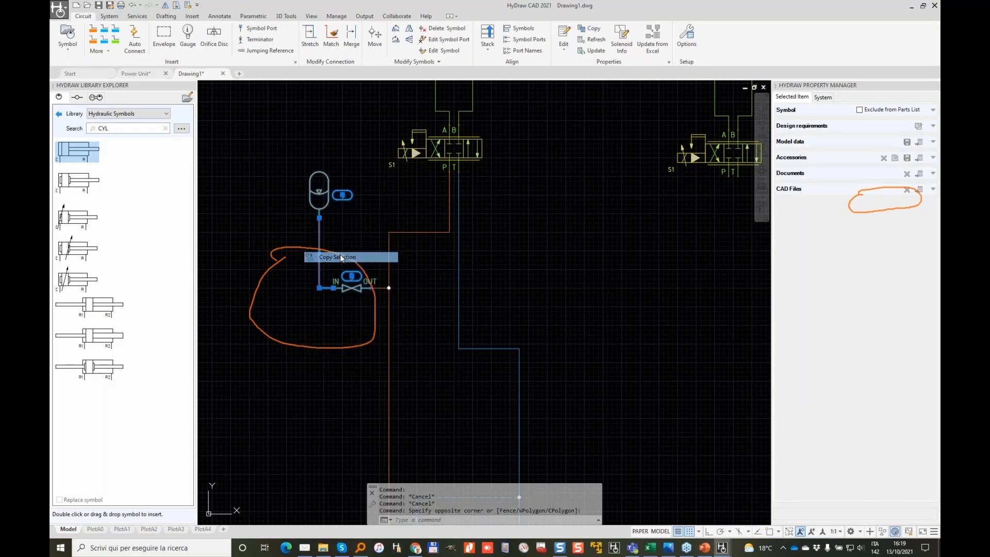
{"action": "left_click", "coordinate": [389, 287]}
{"action": "left_click", "coordinate": [561, 292]}
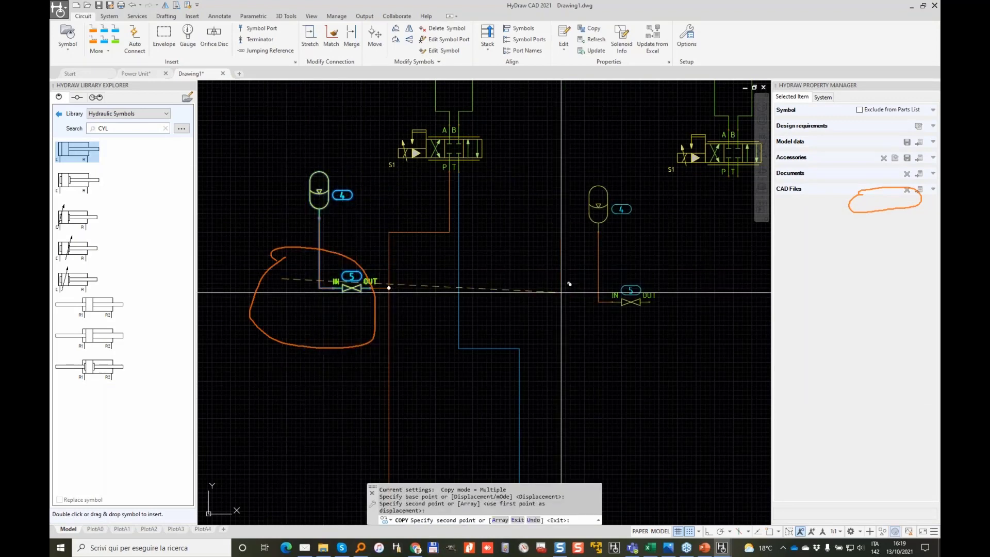
{"action": "key", "text": "Return"}
Step: Pan to review the copied valve 5.2 and the renumbered valve 5.1 beside accumulator 4
{"action": "scroll", "coordinate": [350, 270], "scroll_direction": "up", "scroll_amount": 3}
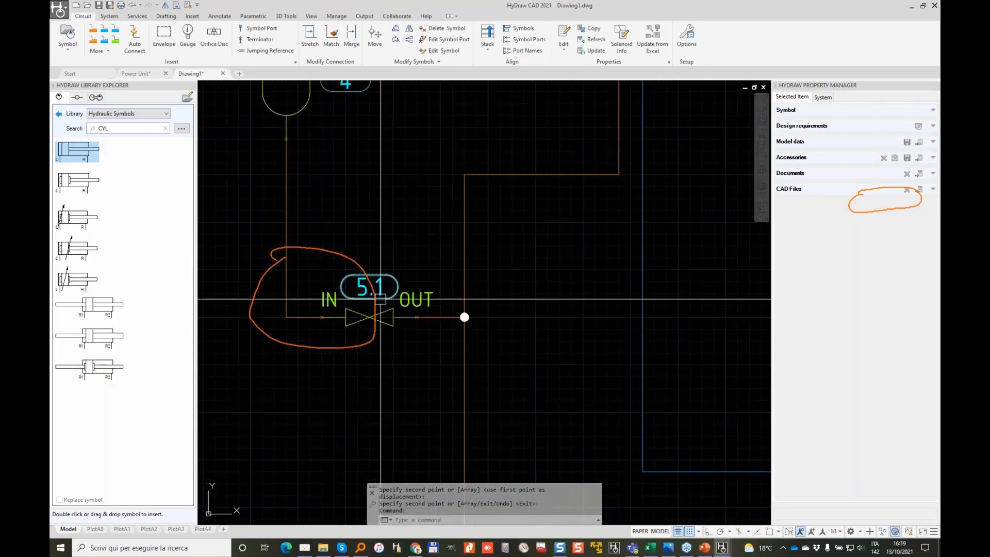
{"action": "scroll", "coordinate": [438, 283], "scroll_direction": "down", "scroll_amount": 3}
{"action": "middle_click_drag", "start_coordinate": [650, 283], "coordinate": [415, 289]}
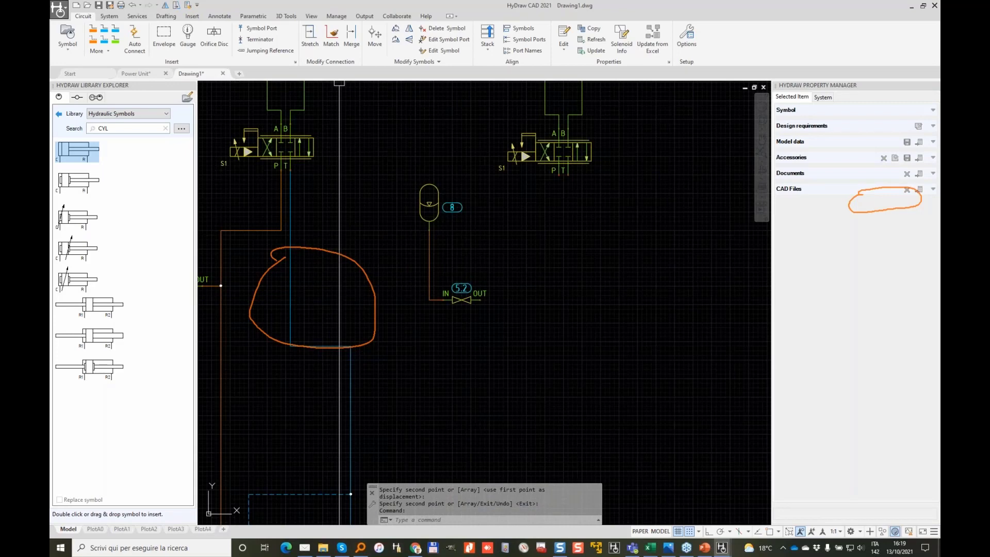
{"action": "key", "text": "Escape"}
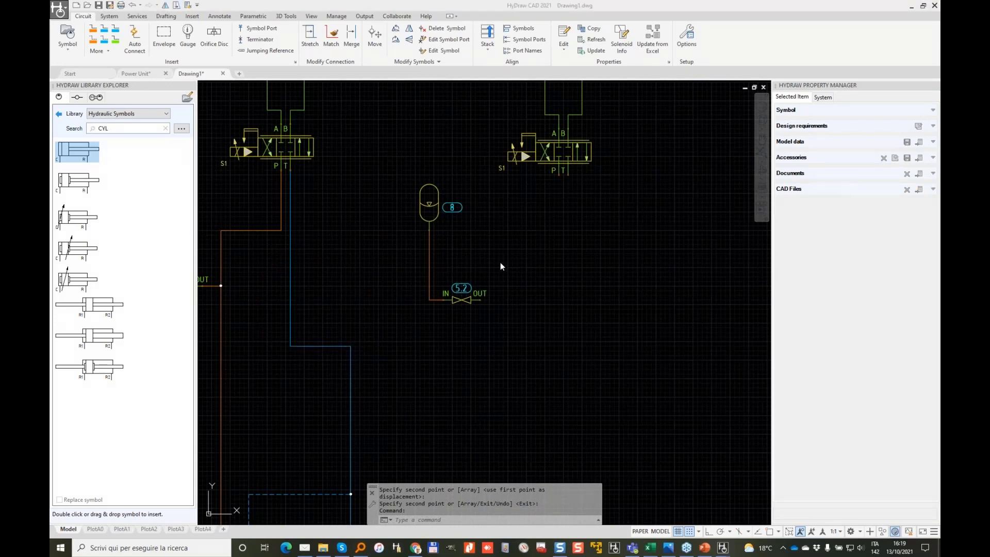
{"action": "left_click", "coordinate": [500, 262]}
{"action": "middle_click_drag", "start_coordinate": [448, 318], "coordinate": [622, 322]}
{"action": "scroll", "coordinate": [365, 304], "scroll_direction": "up", "scroll_amount": 3}
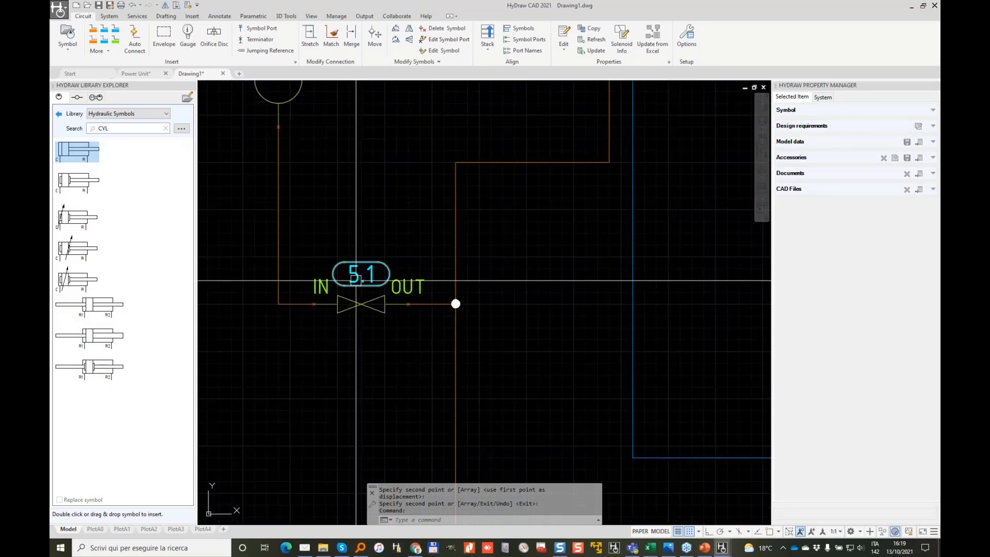
{"action": "scroll", "coordinate": [369, 284], "scroll_direction": "down", "scroll_amount": 2}
{"action": "scroll", "coordinate": [369, 282], "scroll_direction": "up", "scroll_amount": 1}
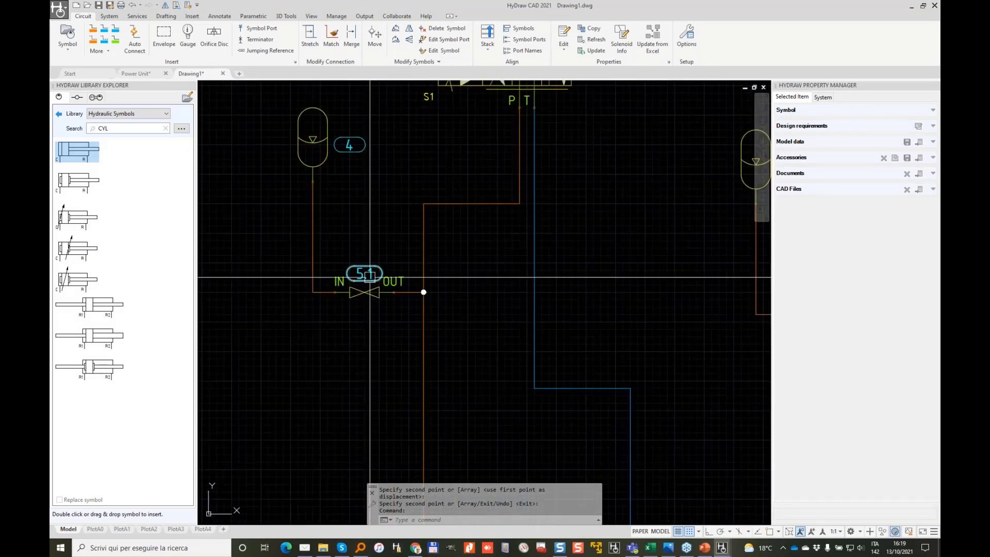
{"action": "scroll", "coordinate": [367, 274], "scroll_direction": "up", "scroll_amount": 3}
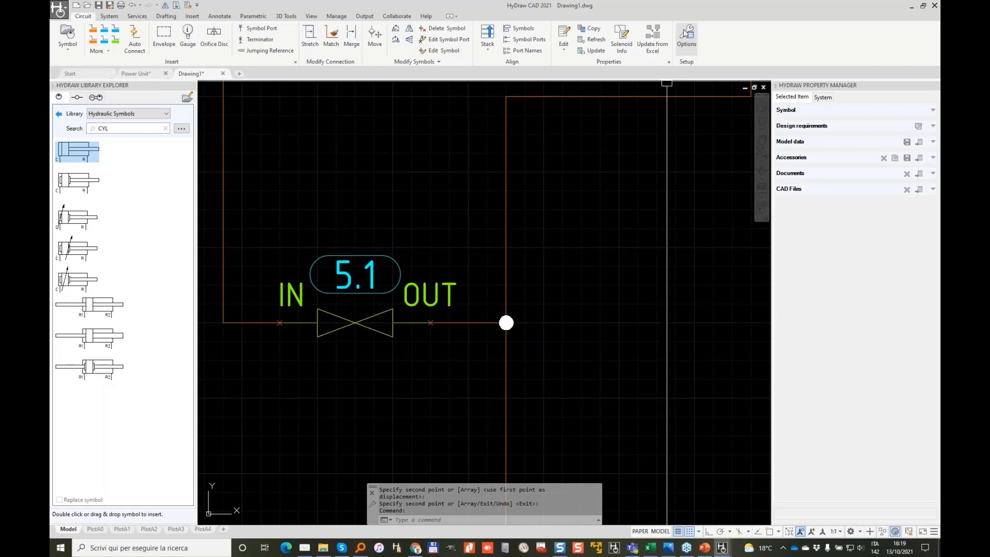
Step: Open the Item ID numbering options and highlight the separator and example numbering
{"action": "left_click", "coordinate": [685, 33]}
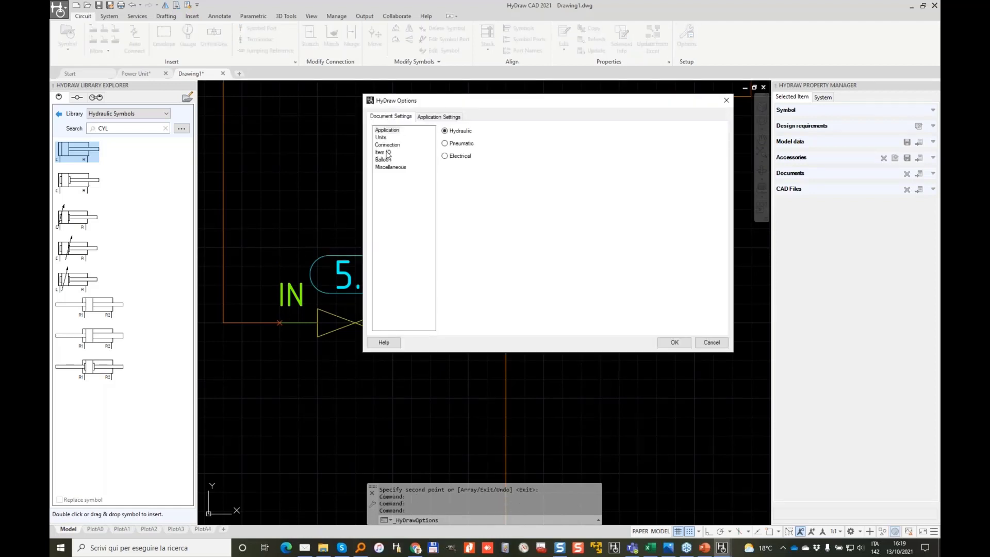
{"action": "left_click", "coordinate": [388, 152]}
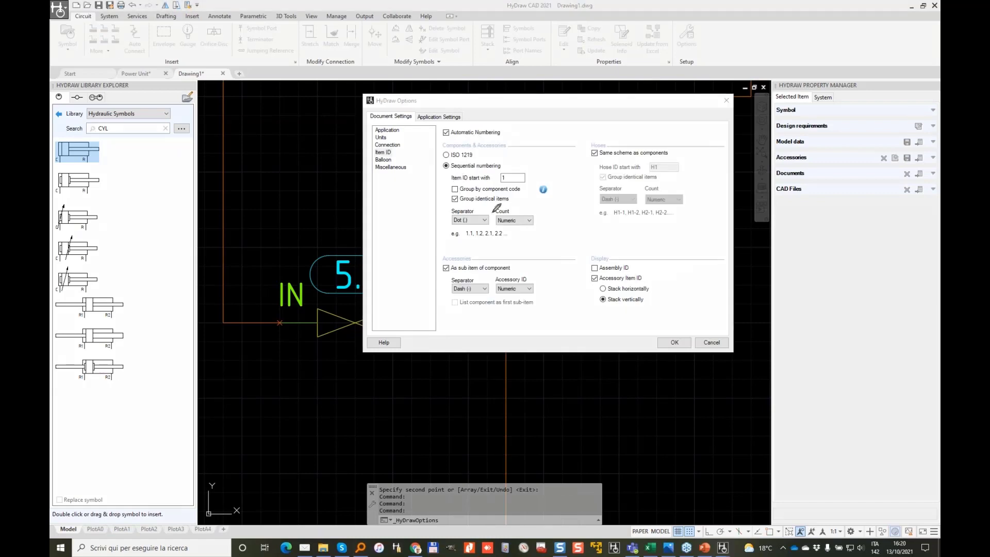
{"action": "mouse_move", "coordinate": [443, 150]}
{"action": "left_mouse_down"}
{"action": "mouse_move", "coordinate": [443, 227]}
{"action": "mouse_move", "coordinate": [540, 246]}
{"action": "mouse_move", "coordinate": [510, 135]}
{"action": "mouse_move", "coordinate": [420, 166]}
{"action": "left_mouse_up"}
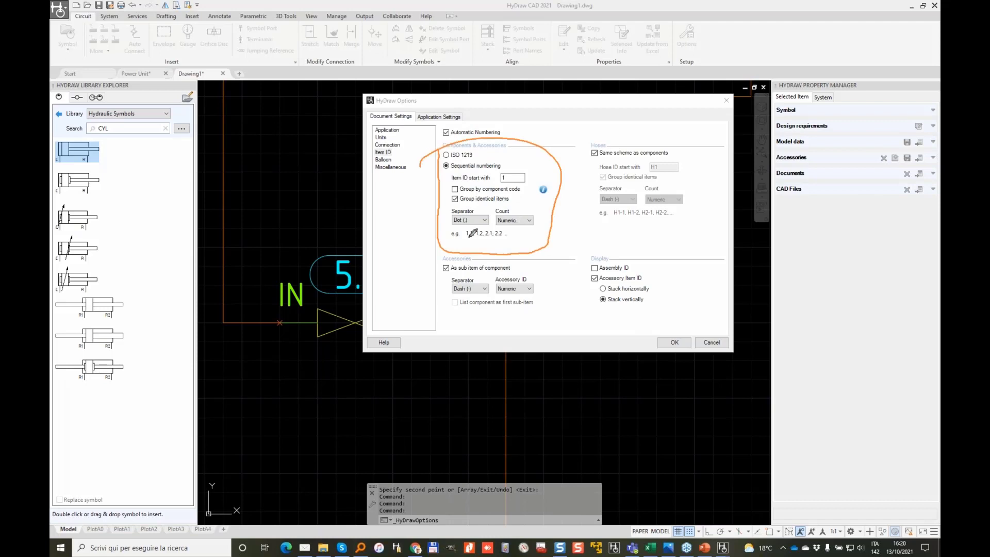
{"action": "left_click_drag", "start_coordinate": [451, 223], "coordinate": [481, 229]}
Step: Try None and Dash separators, restore Dot, and accept the numbering options
{"action": "left_click", "coordinate": [485, 220]}
{"action": "left_click", "coordinate": [467, 230]}
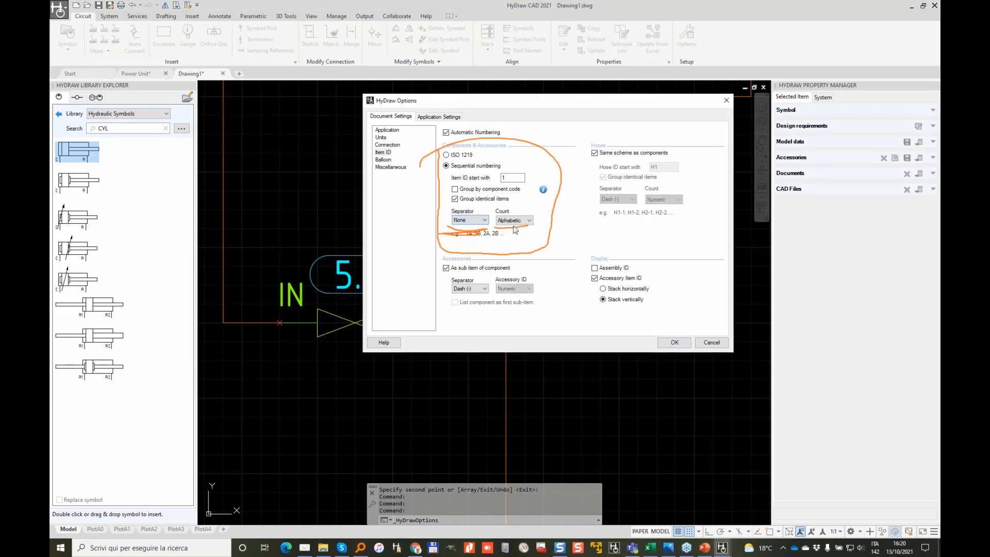
{"action": "left_click", "coordinate": [470, 221]}
{"action": "left_click", "coordinate": [464, 227]}
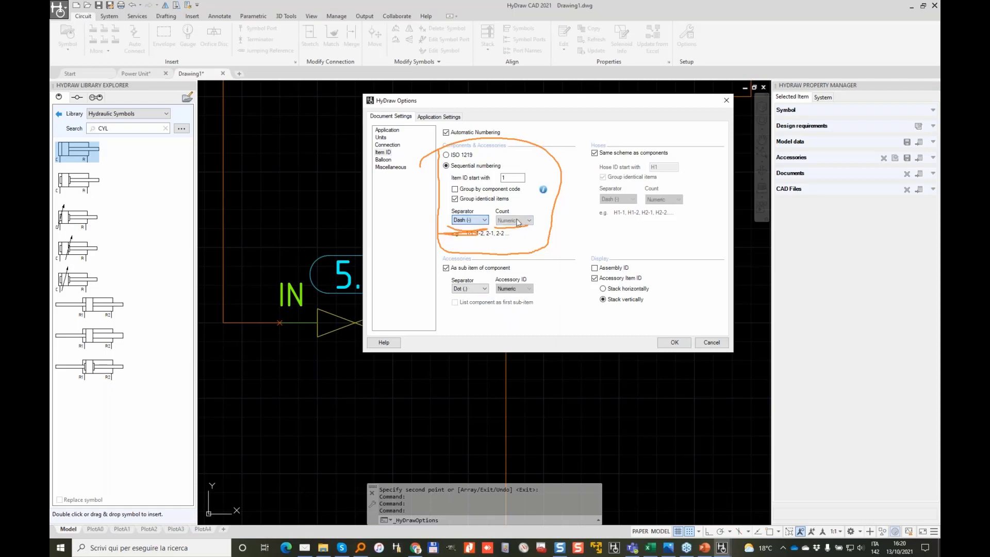
{"action": "left_click", "coordinate": [469, 221]}
{"action": "left_click", "coordinate": [469, 235]}
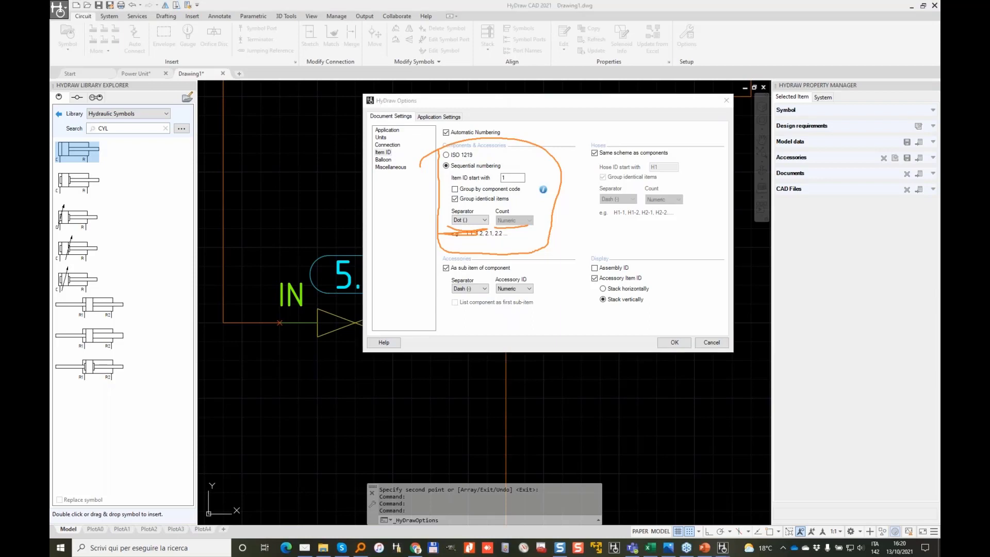
{"action": "key", "text": "Escape"}
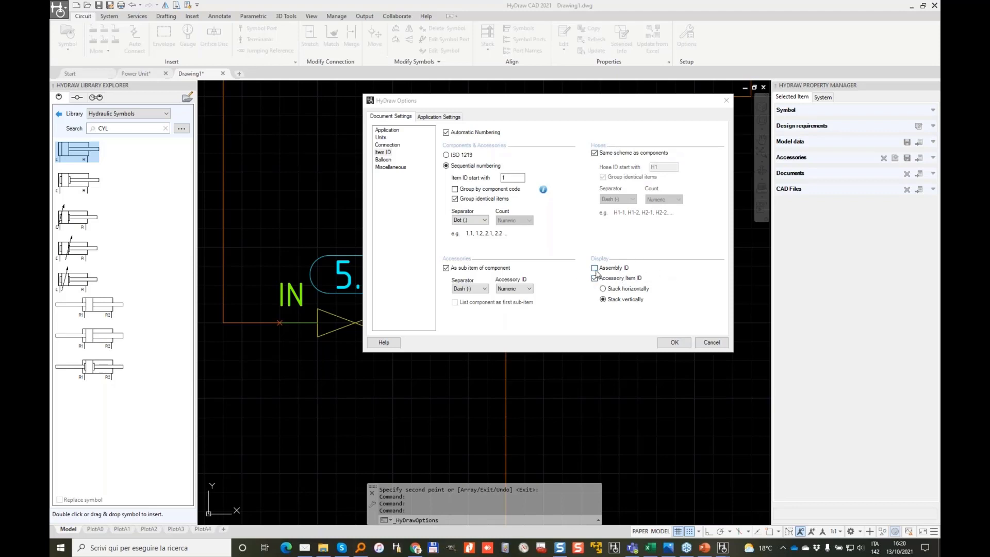
{"action": "left_click", "coordinate": [674, 342]}
Step: Mirror valve 5.2 so its IN and OUT ports swap, and move it left
{"action": "scroll", "coordinate": [496, 250], "scroll_direction": "down", "scroll_amount": 2}
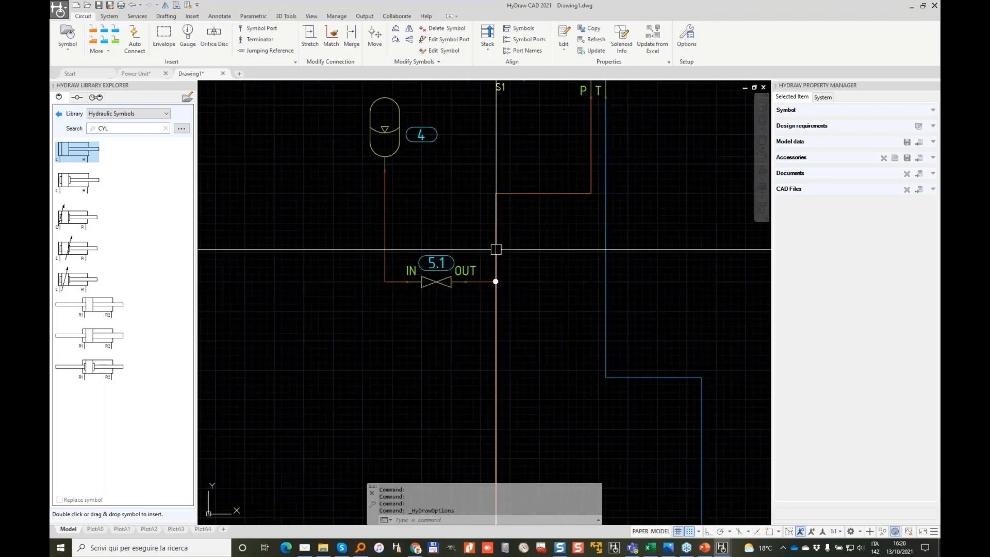
{"action": "scroll", "coordinate": [502, 253], "scroll_direction": "down", "scroll_amount": 1}
{"action": "middle_click_drag", "start_coordinate": [602, 236], "coordinate": [479, 218]}
{"action": "scroll", "coordinate": [611, 255], "scroll_direction": "up", "scroll_amount": 4}
{"action": "left_click", "coordinate": [635, 288]}
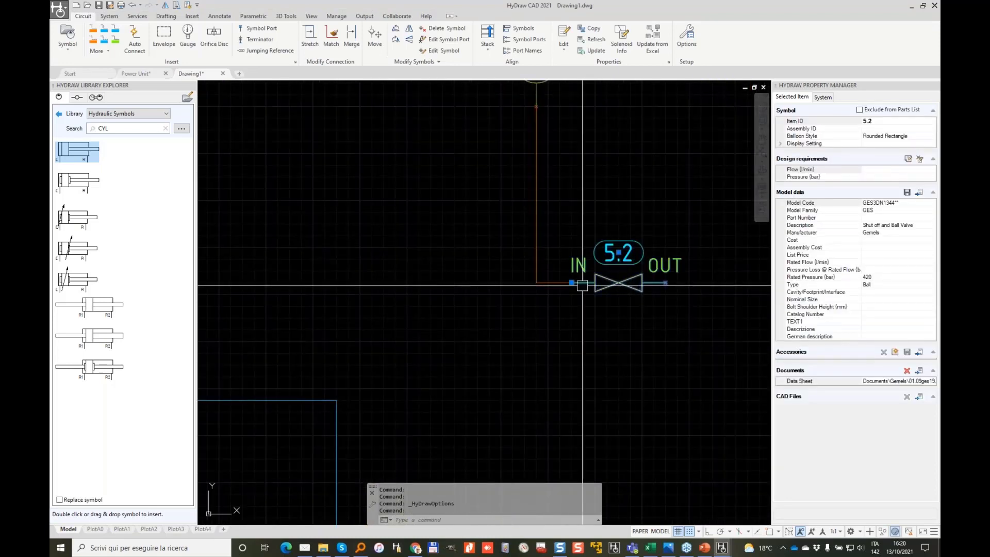
{"action": "right_click", "coordinate": [631, 287]}
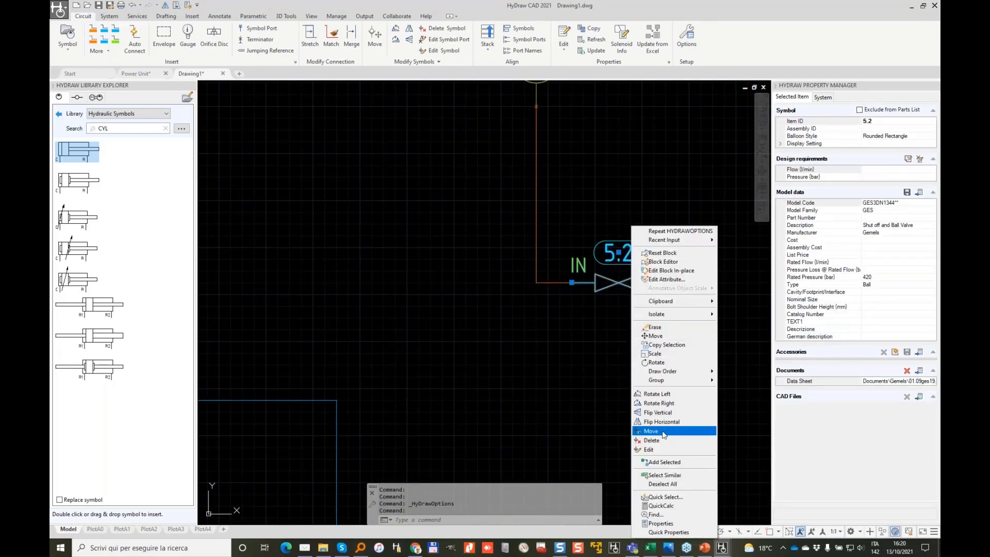
{"action": "left_click", "coordinate": [664, 423]}
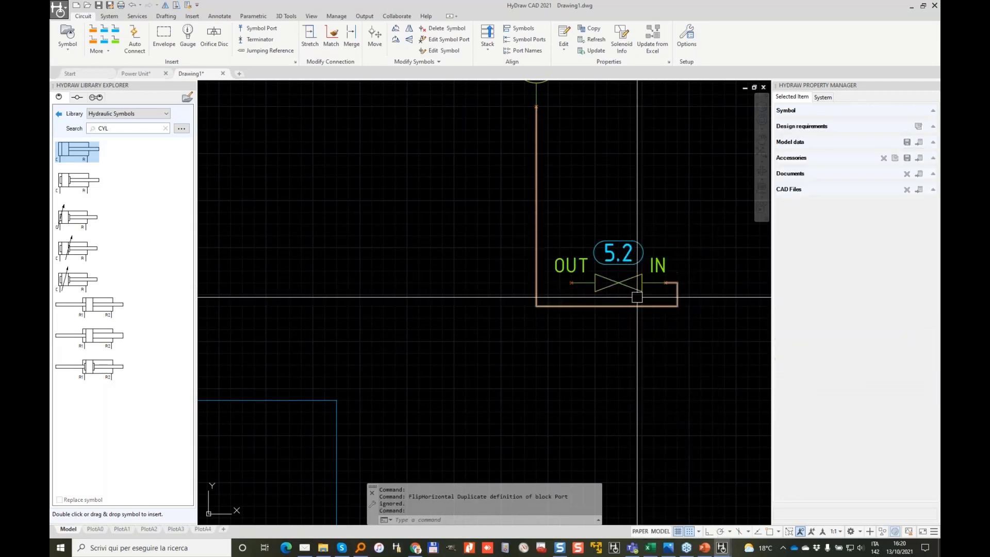
{"action": "left_click", "coordinate": [665, 282]}
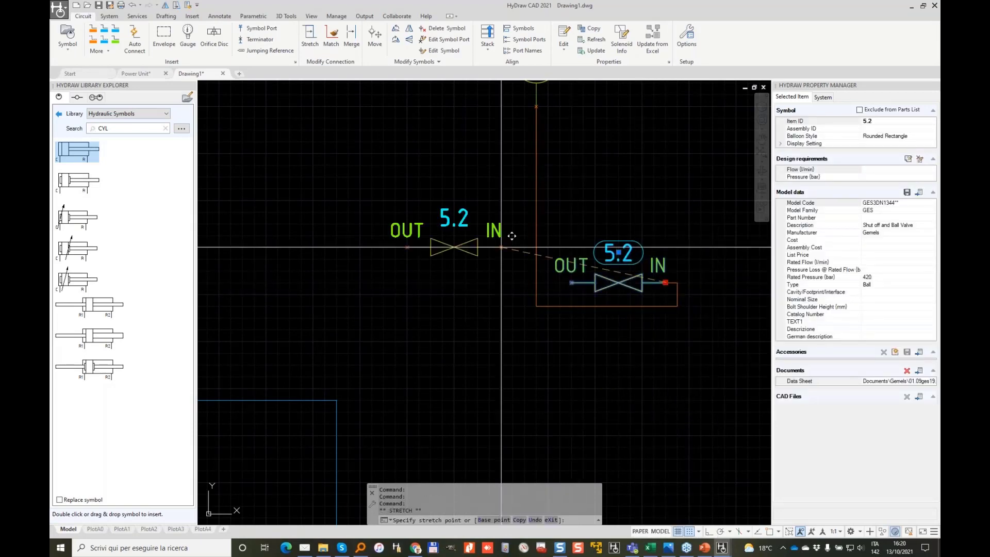
{"action": "left_click", "coordinate": [407, 235]}
{"action": "scroll", "coordinate": [530, 239], "scroll_direction": "down", "scroll_amount": 5}
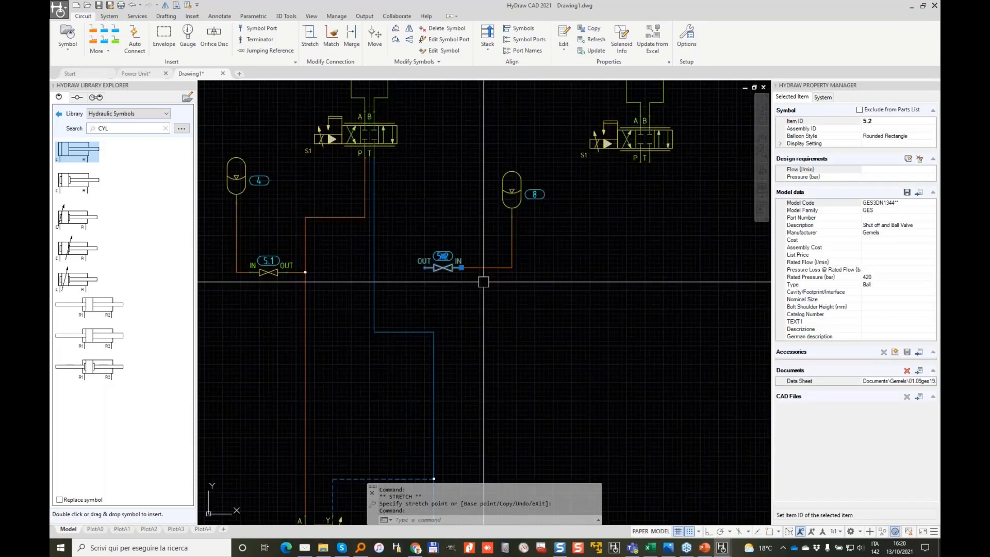
{"action": "scroll", "coordinate": [524, 188], "scroll_direction": "up", "scroll_amount": 5}
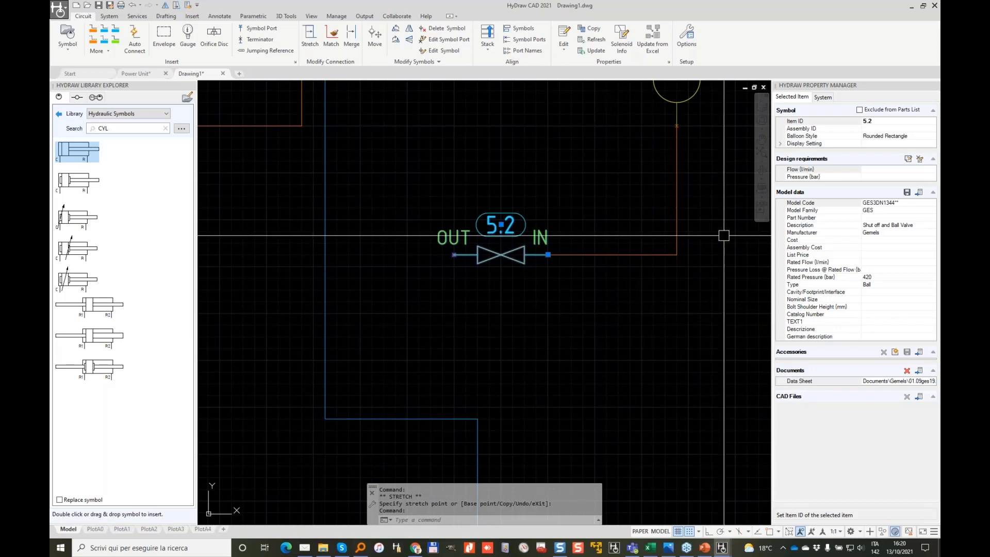
{"action": "scroll", "coordinate": [630, 252], "scroll_direction": "down", "scroll_amount": 3}
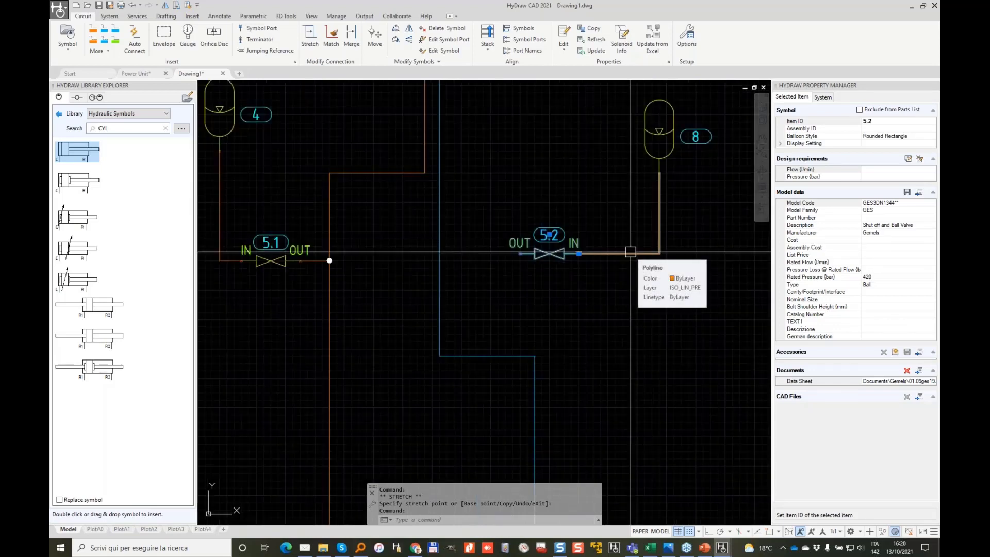
Step: Cancel a stretch on valve 5.2 and delete the orange pipe at its IN port
{"action": "left_click", "coordinate": [578, 253]}
{"action": "key", "text": "Escape"}
{"action": "key", "text": "Escape"}
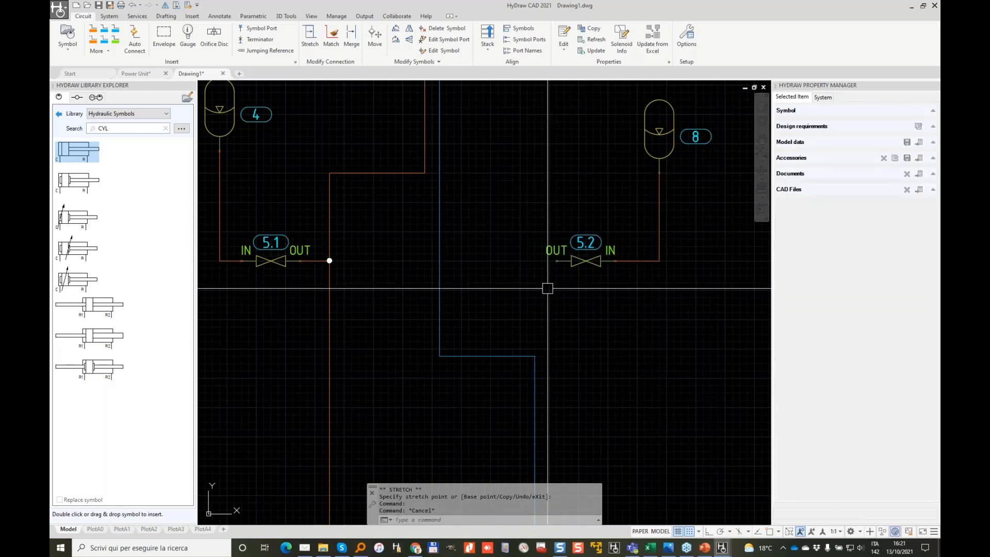
{"action": "scroll", "coordinate": [581, 258], "scroll_direction": "up", "scroll_amount": 4}
{"action": "scroll", "coordinate": [707, 241], "scroll_direction": "down", "scroll_amount": 2}
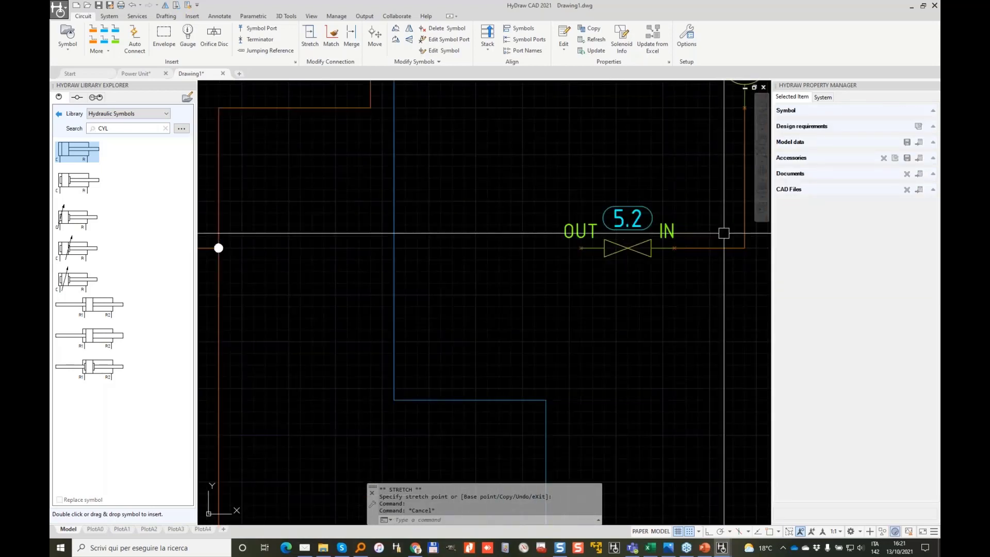
{"action": "left_click", "coordinate": [724, 248]}
{"action": "key", "text": "Delete"}
{"action": "scroll", "coordinate": [588, 186], "scroll_direction": "down", "scroll_amount": 2}
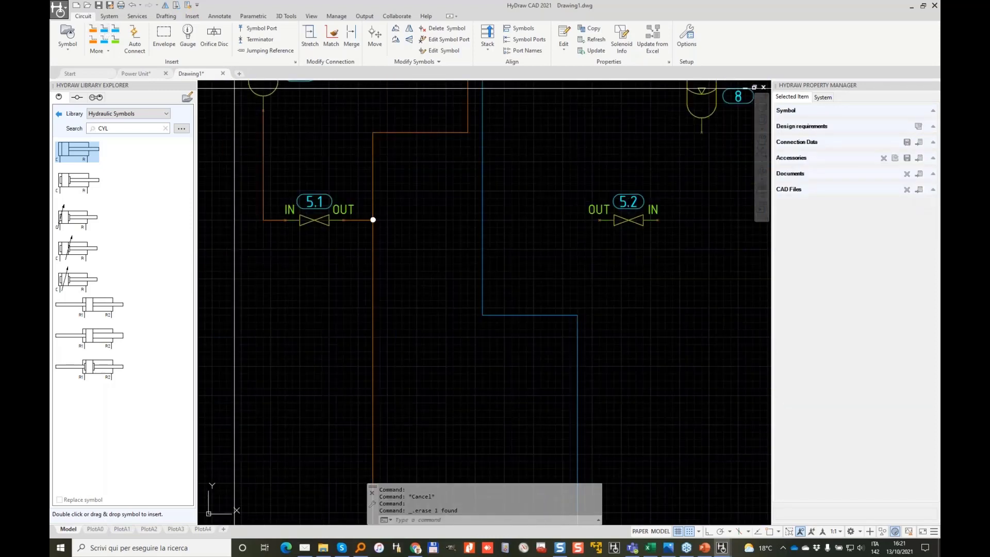
Step: Draw reservoir lines from valve 5.2 IN to accumulator 8 and from its OUT onto the blue line
{"action": "left_click", "coordinate": [104, 32]}
{"action": "left_click", "coordinate": [658, 220]}
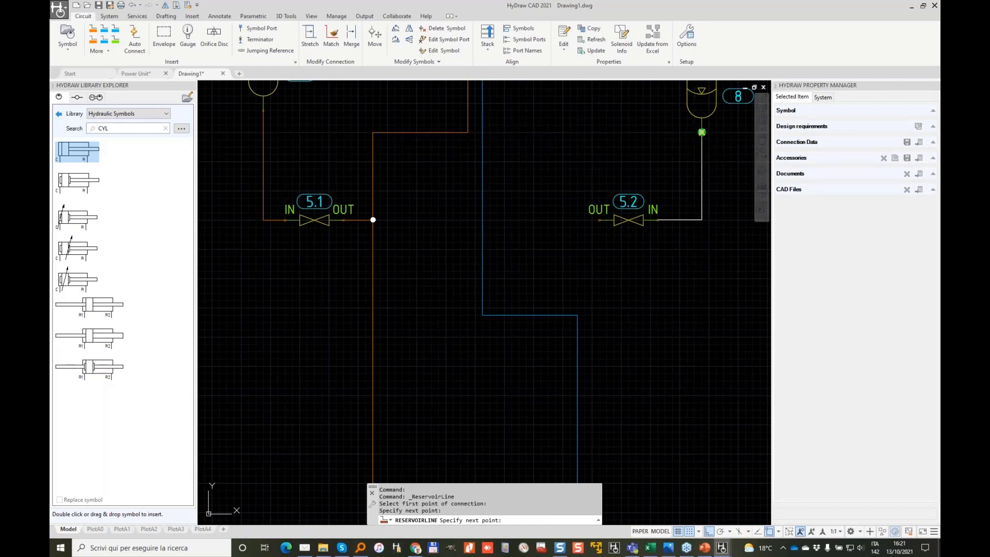
{"action": "left_click", "coordinate": [702, 132]}
{"action": "key", "text": "Return"}
{"action": "left_click", "coordinate": [598, 220]}
{"action": "left_click", "coordinate": [482, 220]}
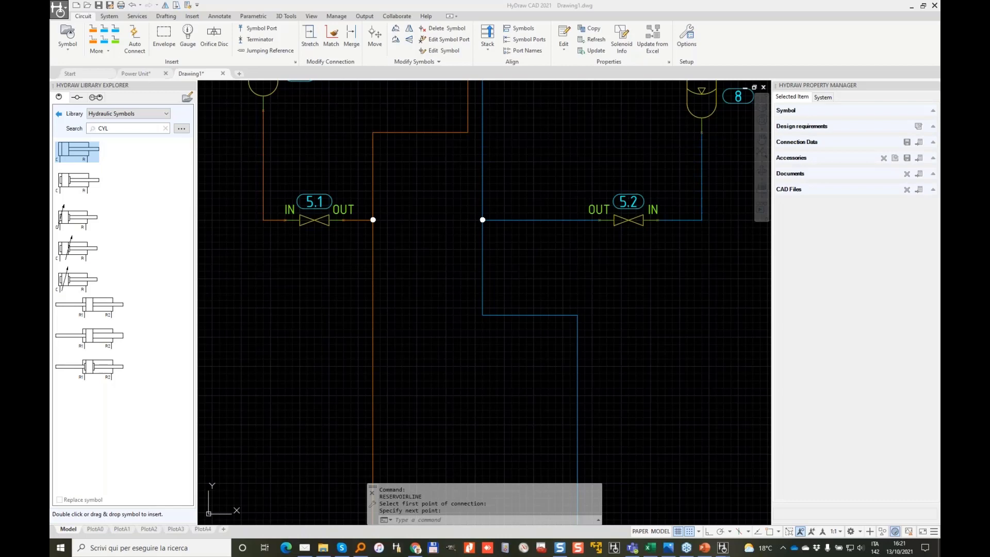
{"action": "key", "text": "Escape"}
{"action": "scroll", "coordinate": [510, 216], "scroll_direction": "down", "scroll_amount": 4}
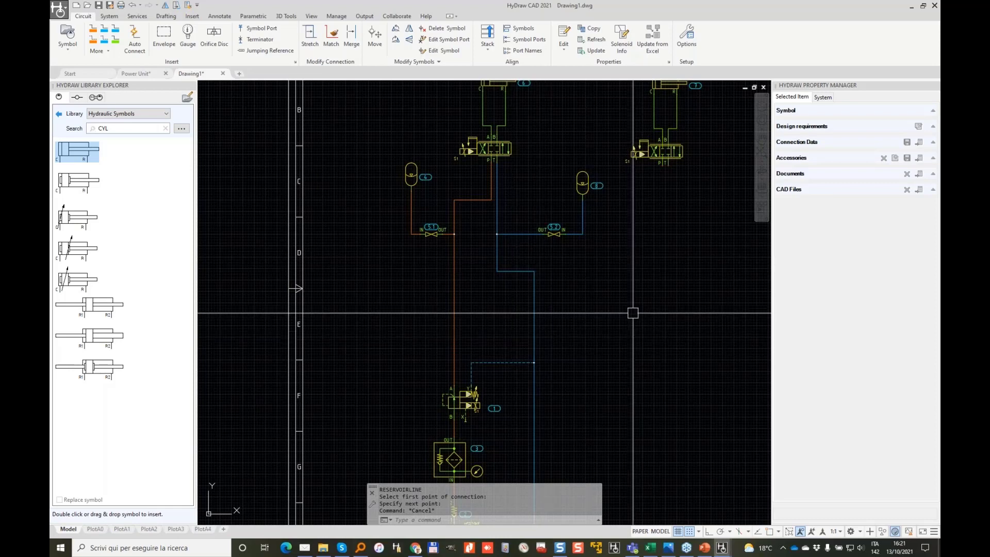
{"action": "middle_click_drag", "start_coordinate": [633, 312], "coordinate": [616, 272]}
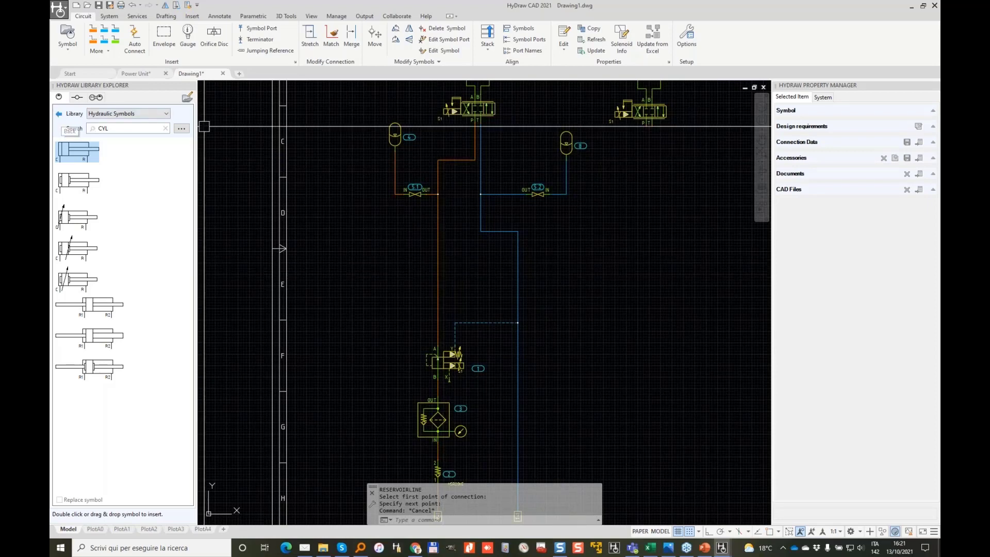
Step: Open Advanced search and restrict the Manufacturer filter to Parker only
{"action": "left_click", "coordinate": [182, 128]}
{"action": "left_click", "coordinate": [186, 160]}
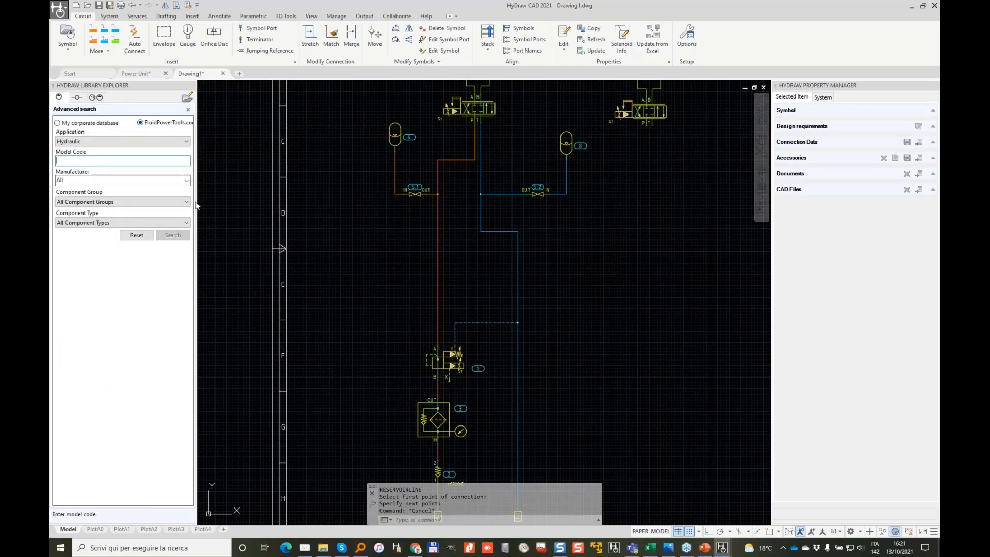
{"action": "left_click", "coordinate": [186, 180]}
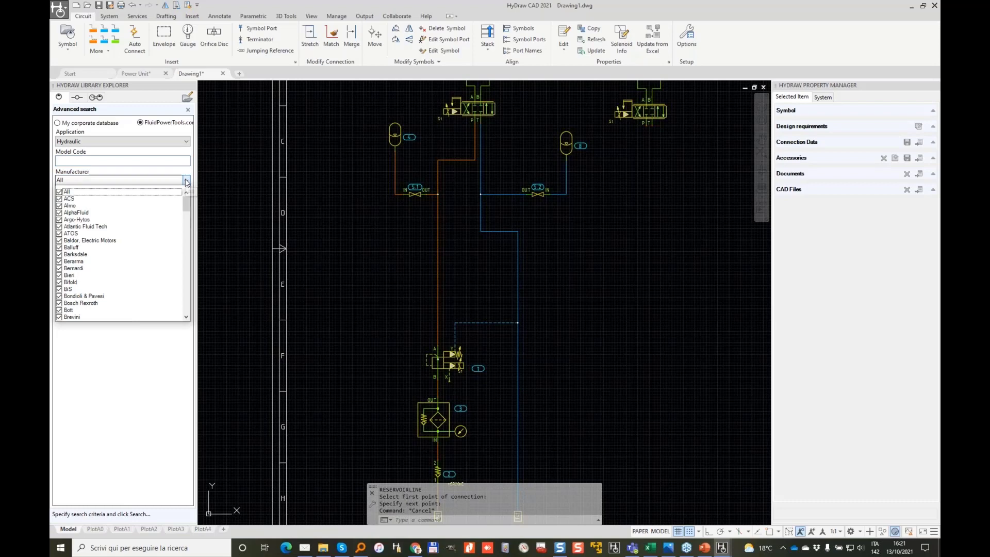
{"action": "left_click", "coordinate": [62, 193]}
{"action": "scroll", "coordinate": [105, 277], "scroll_direction": "down", "scroll_amount": 15}
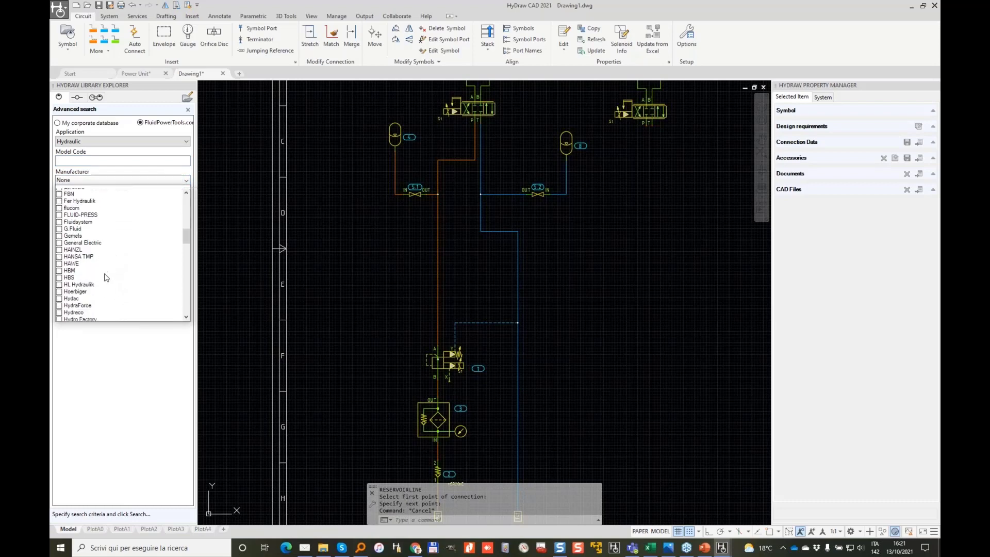
{"action": "scroll", "coordinate": [106, 277], "scroll_direction": "down", "scroll_amount": 15}
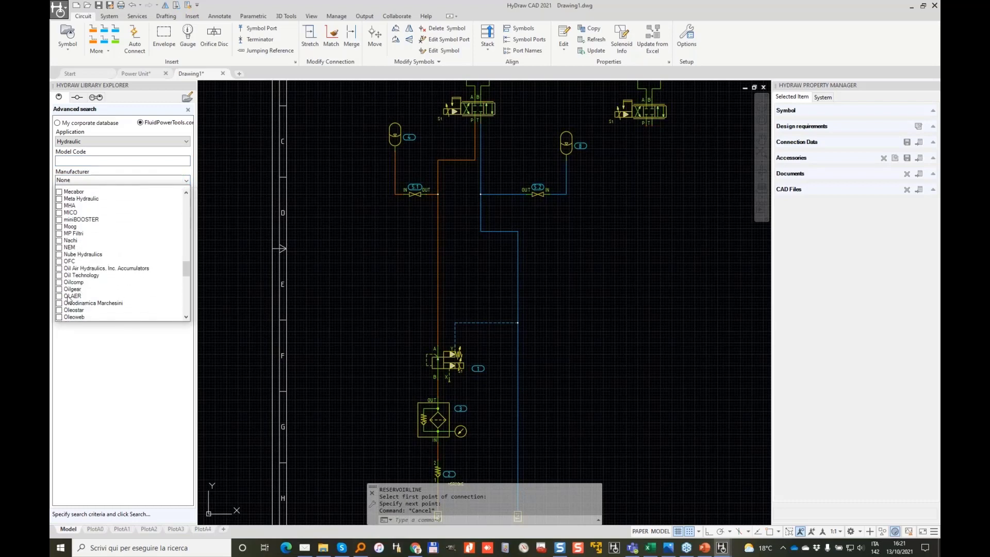
{"action": "scroll", "coordinate": [69, 299], "scroll_direction": "down", "scroll_amount": 2}
{"action": "left_click", "coordinate": [59, 296]}
{"action": "left_click", "coordinate": [84, 352]}
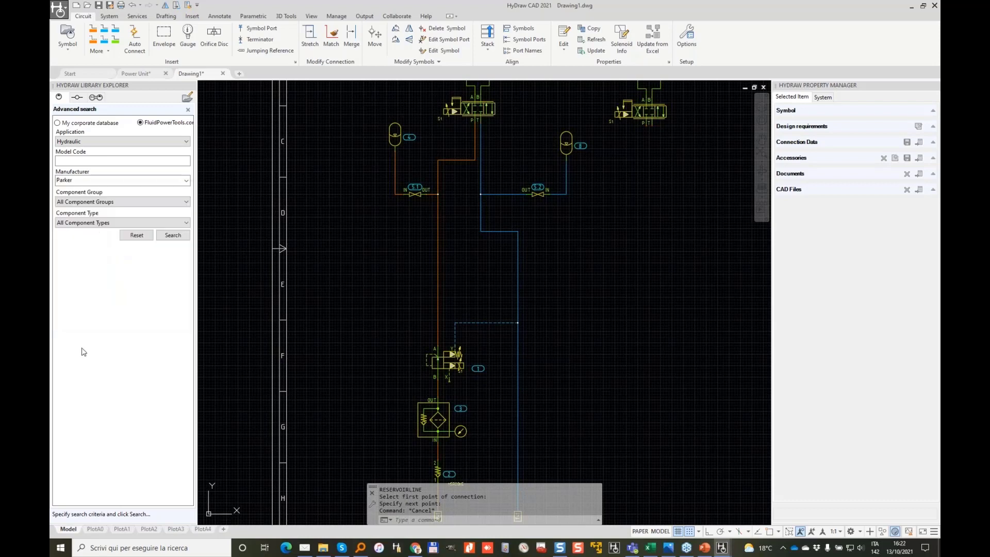
Step: Set Component Type to Relief Valve - Sol. Operated - Flange Mounted, Rated Flow 30, and search
{"action": "left_click", "coordinate": [174, 217]}
{"action": "scroll", "coordinate": [192, 304], "scroll_direction": "down", "scroll_amount": 10}
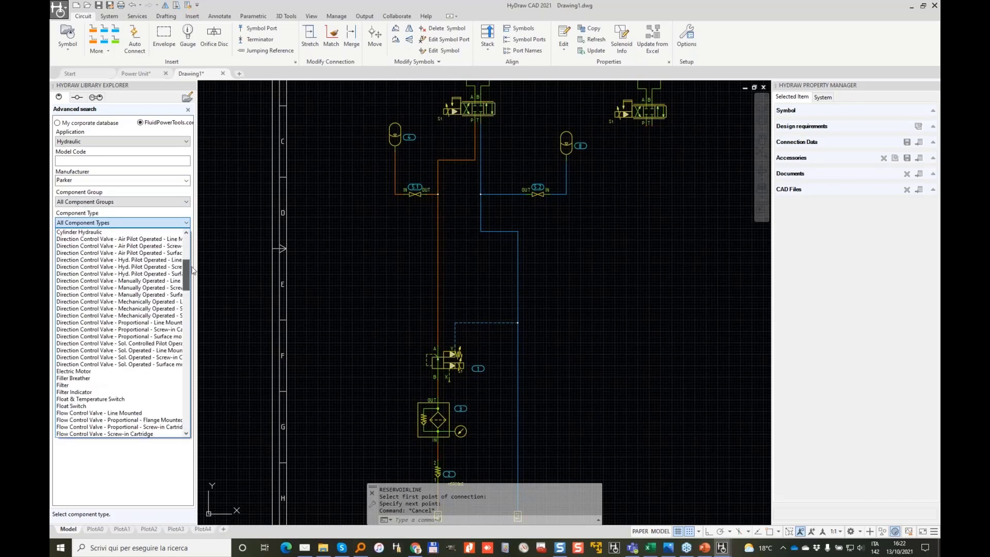
{"action": "scroll", "coordinate": [193, 304], "scroll_direction": "down", "scroll_amount": 15}
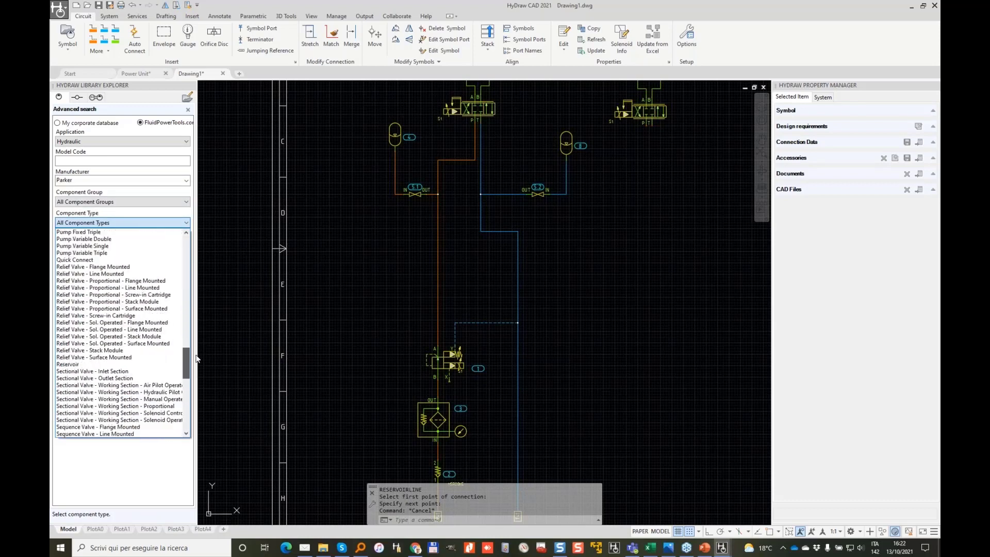
{"action": "left_click", "coordinate": [129, 301]}
{"action": "left_click", "coordinate": [162, 235]}
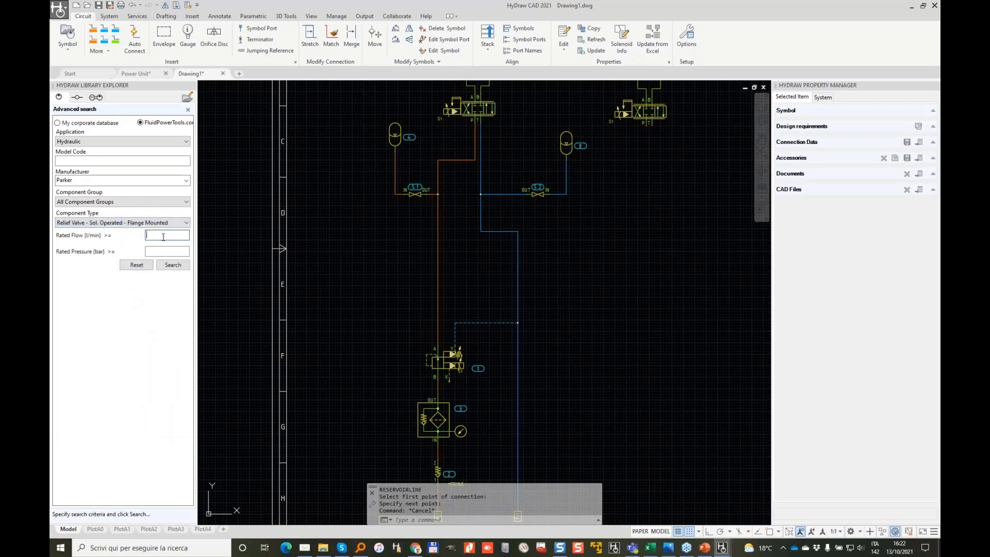
{"action": "type", "text": "30"}
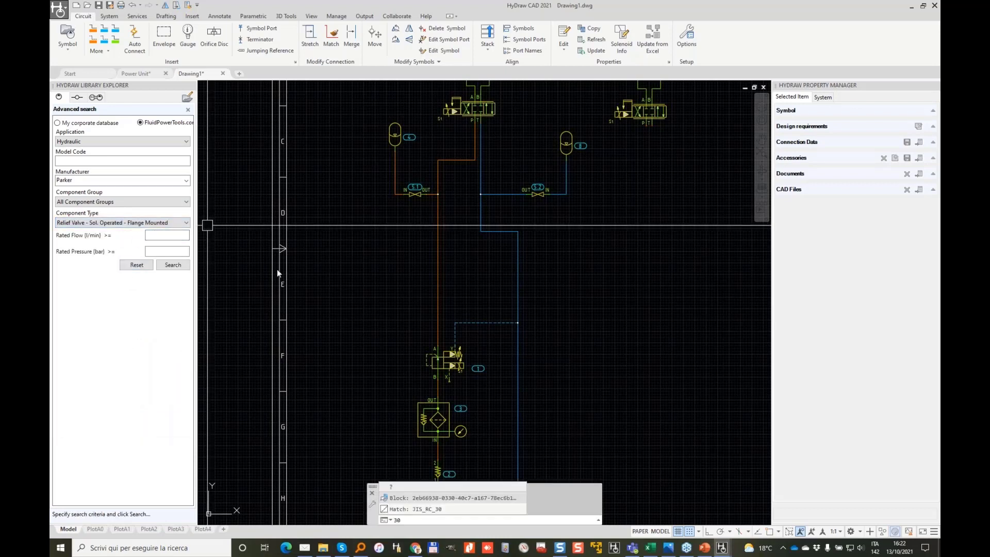
{"action": "left_click", "coordinate": [167, 235]}
{"action": "type", "text": "30"}
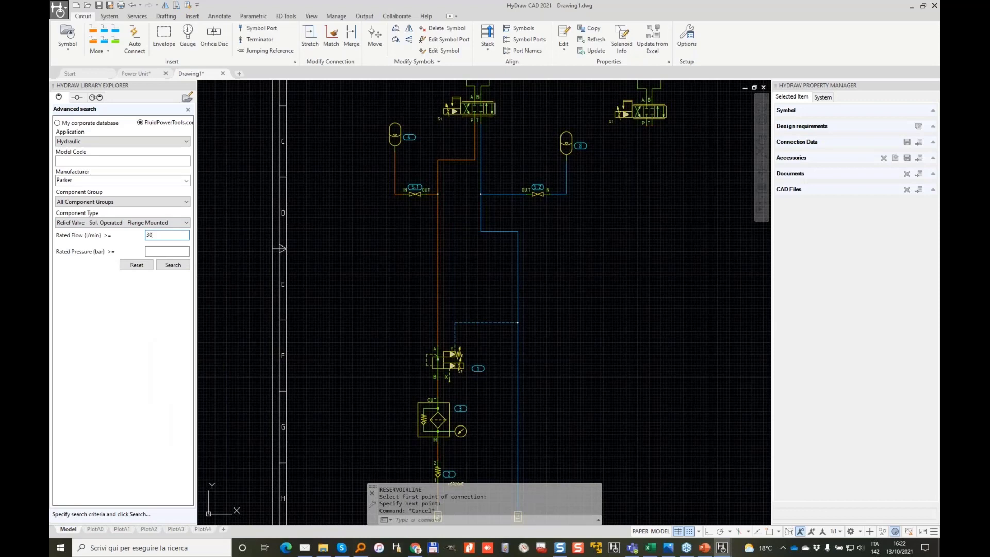
{"action": "left_click", "coordinate": [180, 265]}
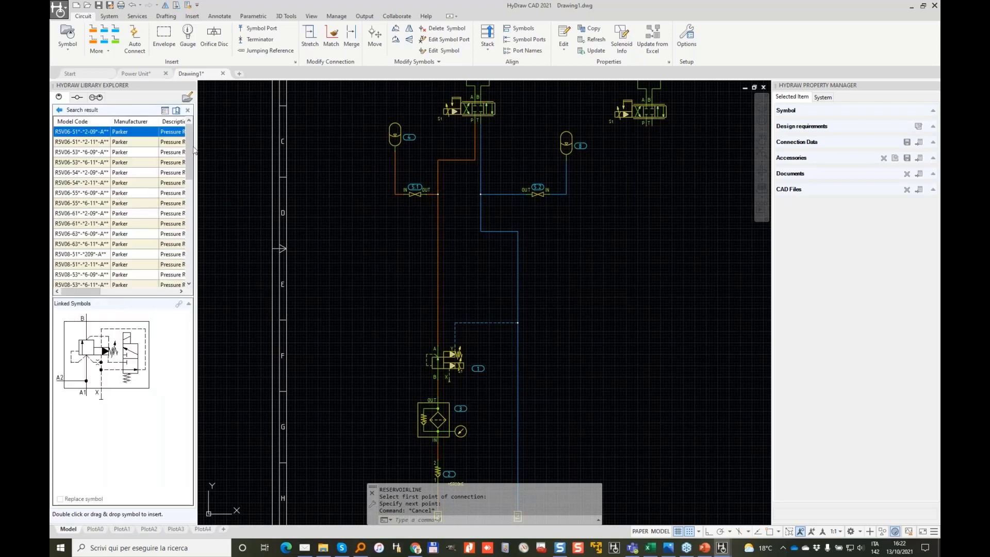
Step: Widen the Library Explorer so the Parker results show description and rating columns
{"action": "left_click_drag", "start_coordinate": [187, 140], "coordinate": [192, 204]}
{"action": "left_click", "coordinate": [80, 183]}
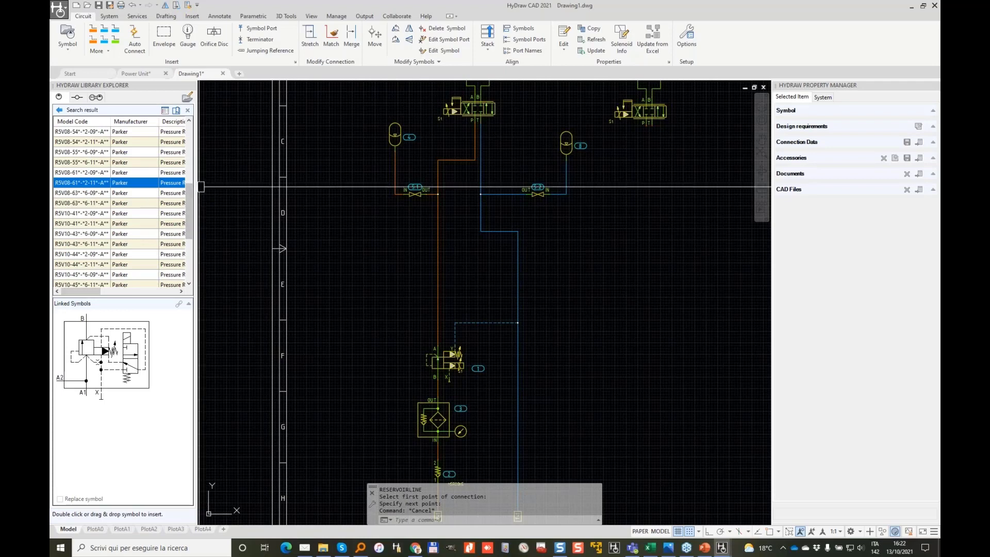
{"action": "left_click_drag", "start_coordinate": [198, 180], "coordinate": [242, 177]}
{"action": "scroll", "coordinate": [73, 251], "scroll_direction": "down", "scroll_amount": 4}
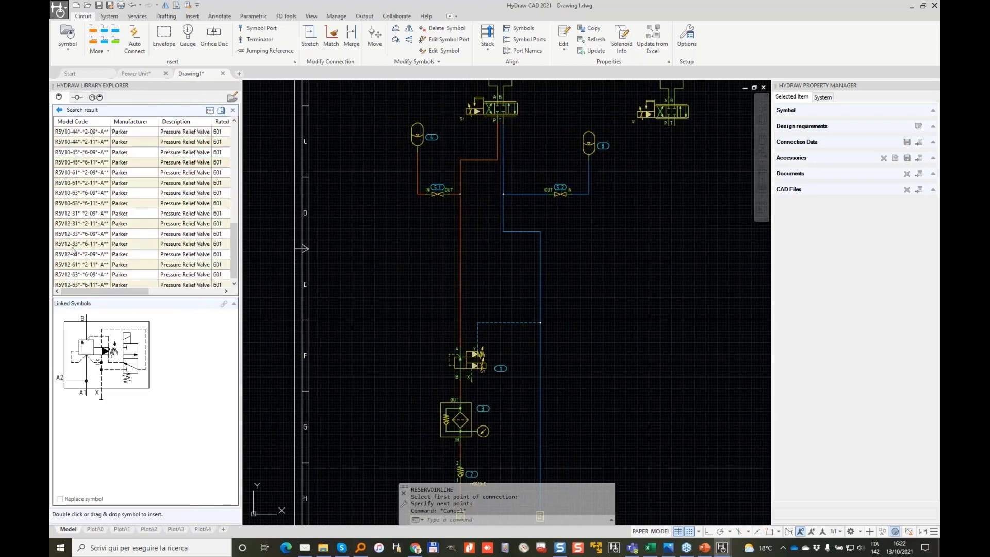
Step: Place the linked Parker RSV relief valve right of the circuit, then delete it
{"action": "left_click_drag", "start_coordinate": [113, 359], "coordinate": [361, 318]}
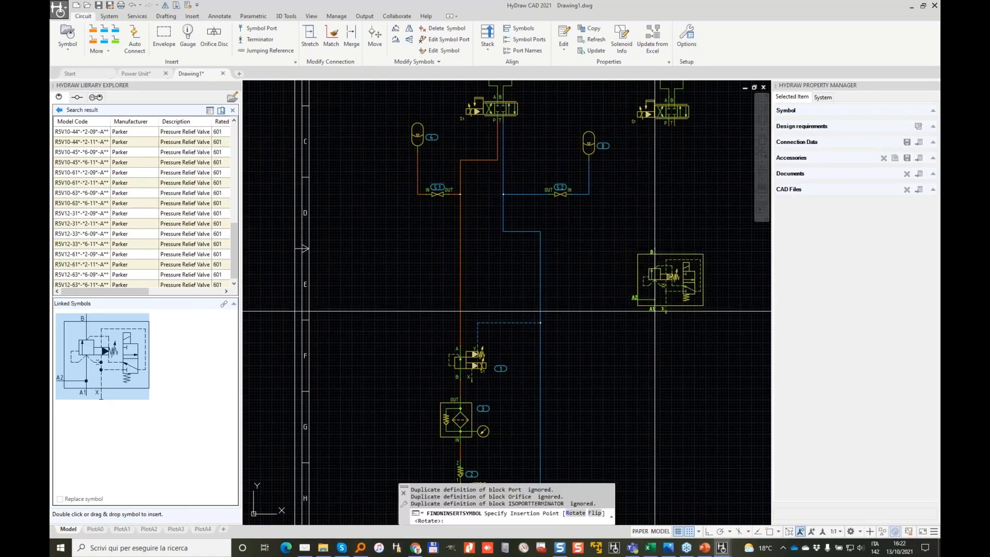
{"action": "left_click", "coordinate": [654, 311]}
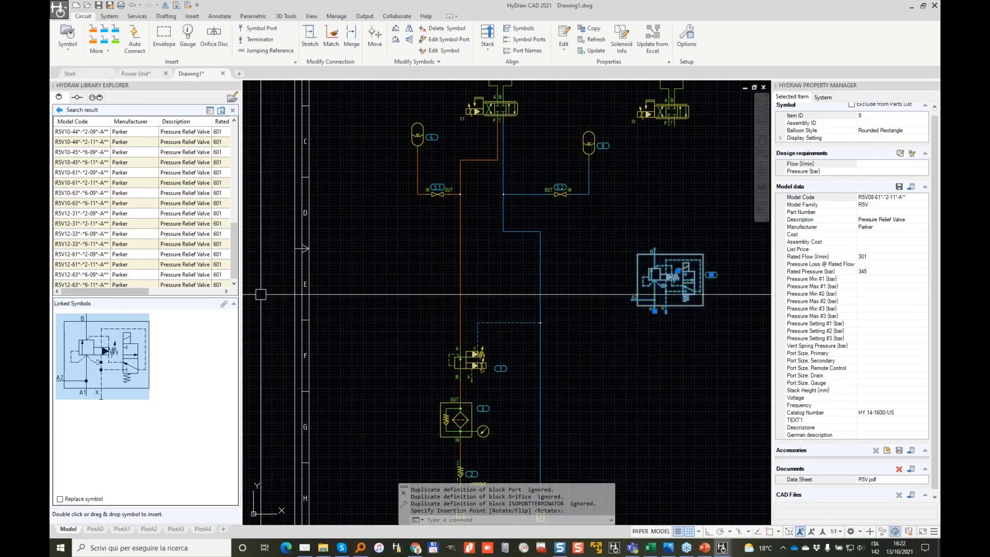
{"action": "scroll", "coordinate": [714, 322], "scroll_direction": "up", "scroll_amount": 2}
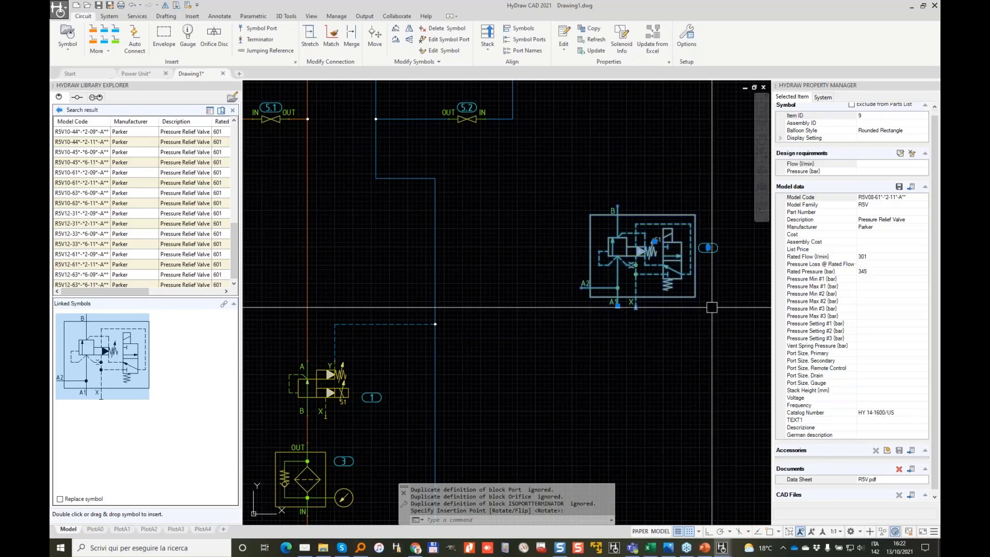
{"action": "key", "text": "Delete"}
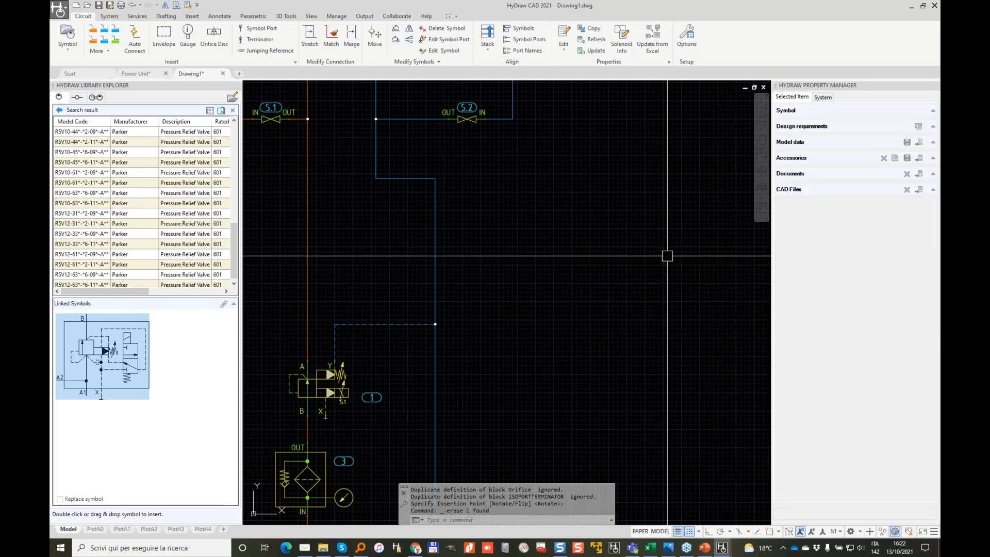
Step: Close the advanced search and clear the CYL search to show all library categories
{"action": "left_click", "coordinate": [59, 109]}
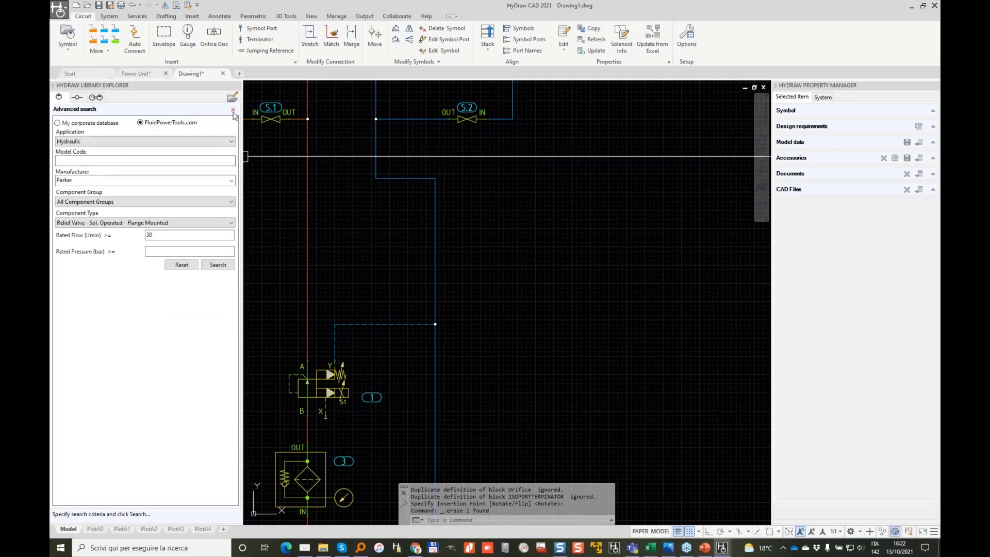
{"action": "left_click", "coordinate": [233, 110]}
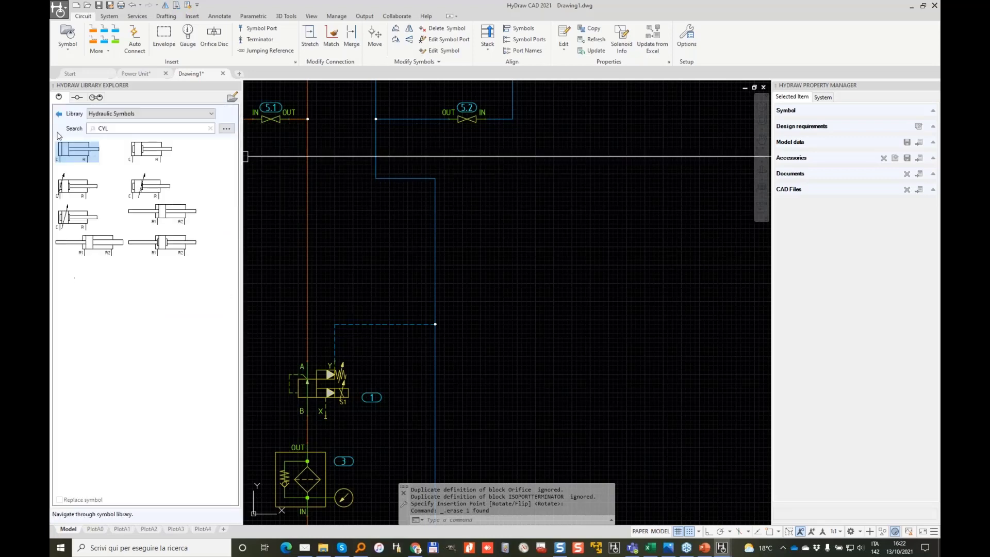
{"action": "left_click", "coordinate": [59, 113]}
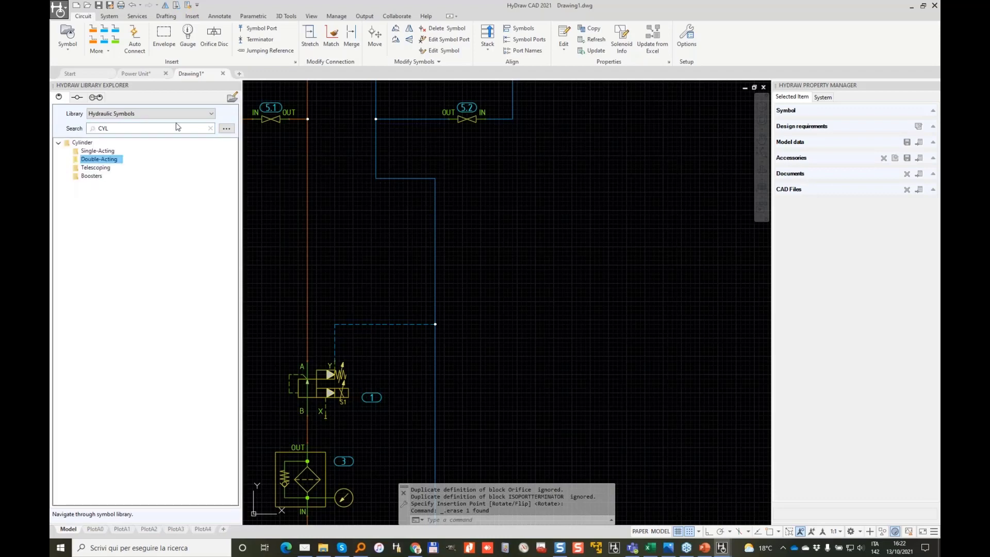
{"action": "left_click", "coordinate": [211, 128]}
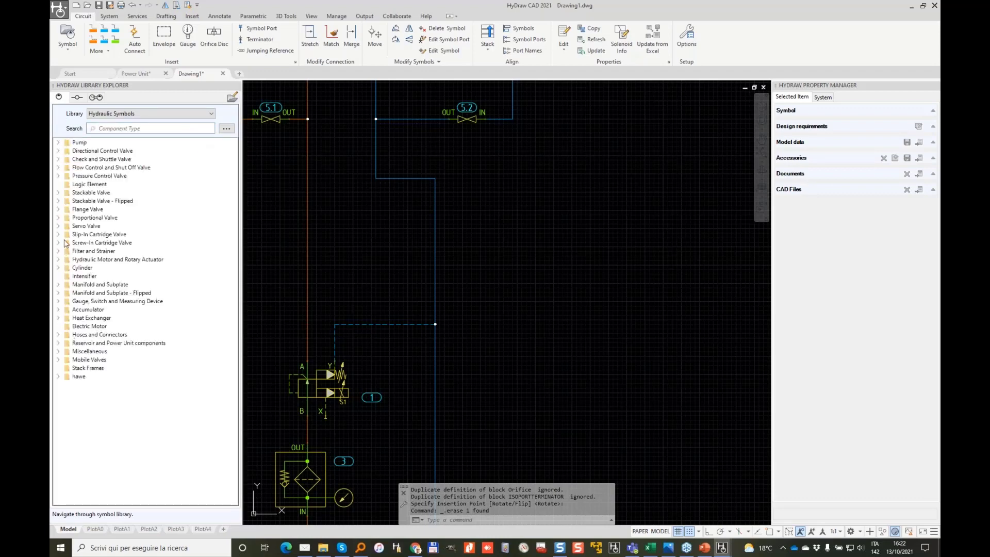
Step: Browse to Pressure Control > Relief and start inserting the second relief-valve symbol
{"action": "left_click", "coordinate": [59, 243]}
{"action": "left_click", "coordinate": [67, 301]}
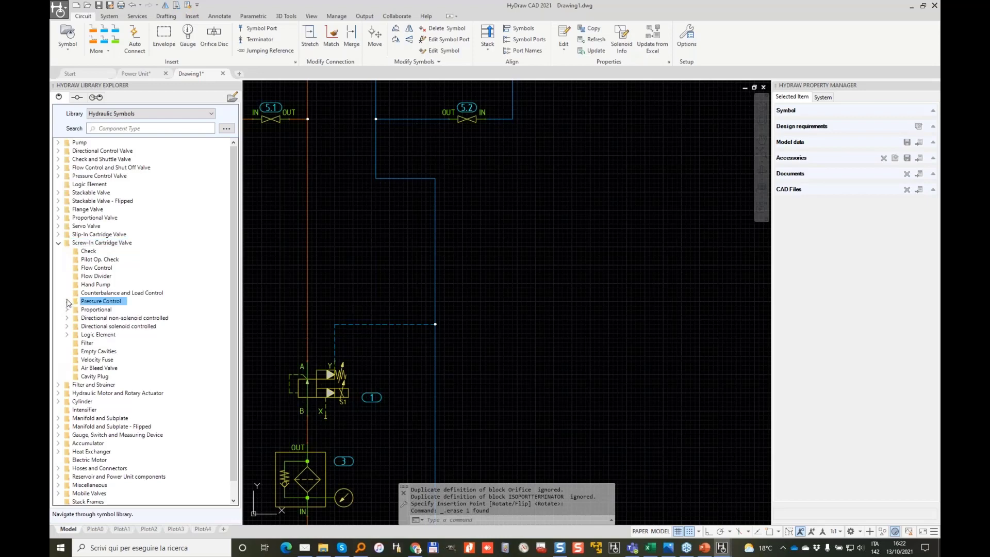
{"action": "left_click", "coordinate": [67, 301]}
{"action": "left_click", "coordinate": [98, 318]}
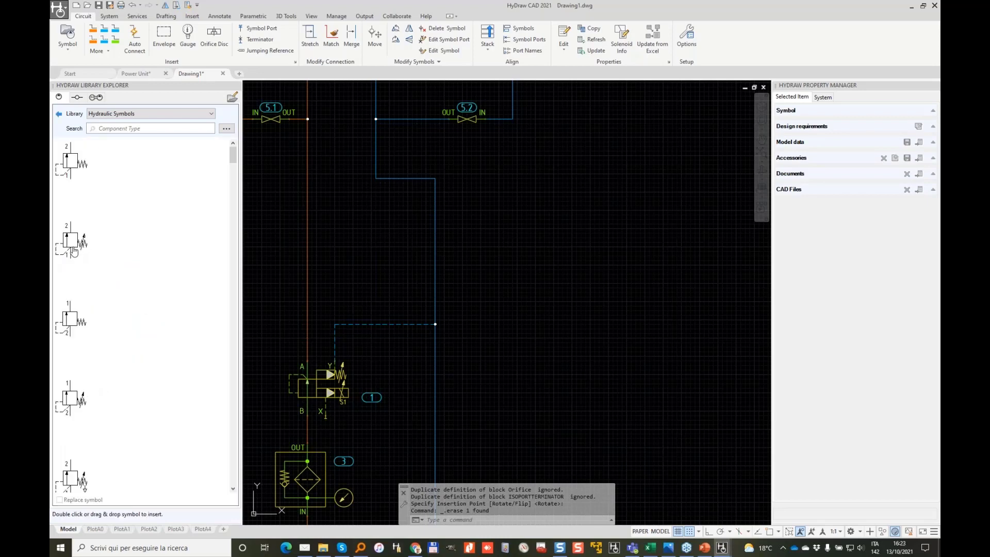
{"action": "left_click", "coordinate": [76, 251]}
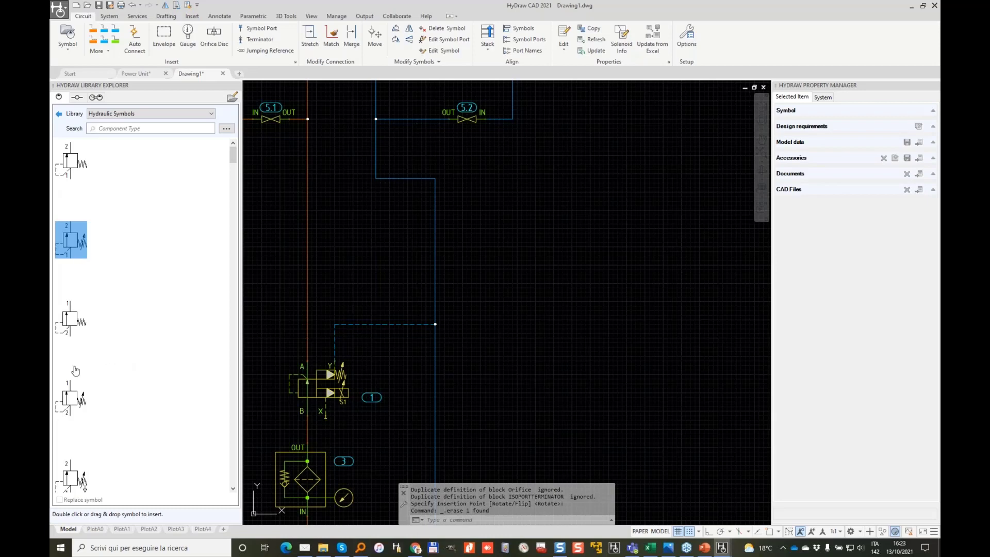
{"action": "left_click", "coordinate": [71, 397]}
{"action": "left_click", "coordinate": [77, 261]}
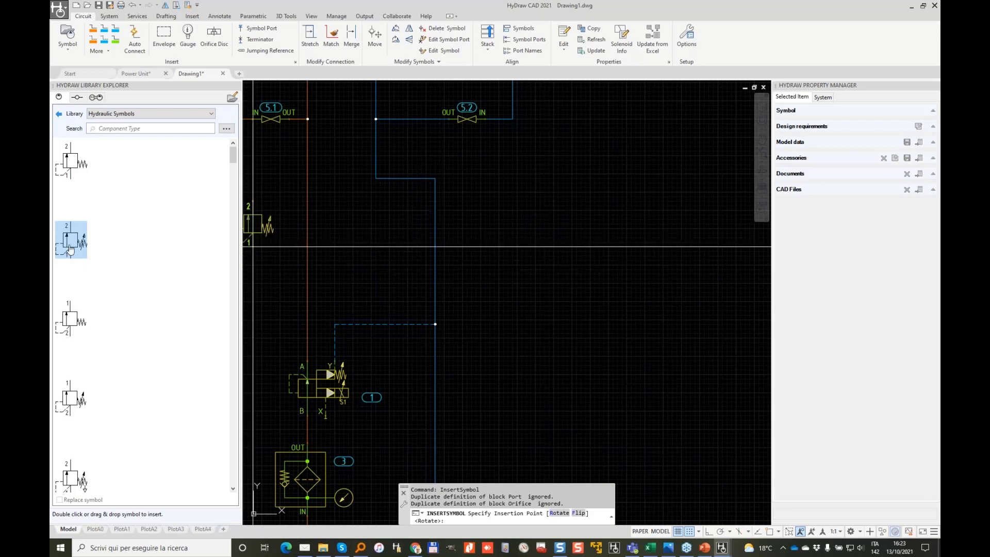
Step: Place relief valve 9 in the schematic and open Select from Library for its model data
{"action": "left_click", "coordinate": [535, 260]}
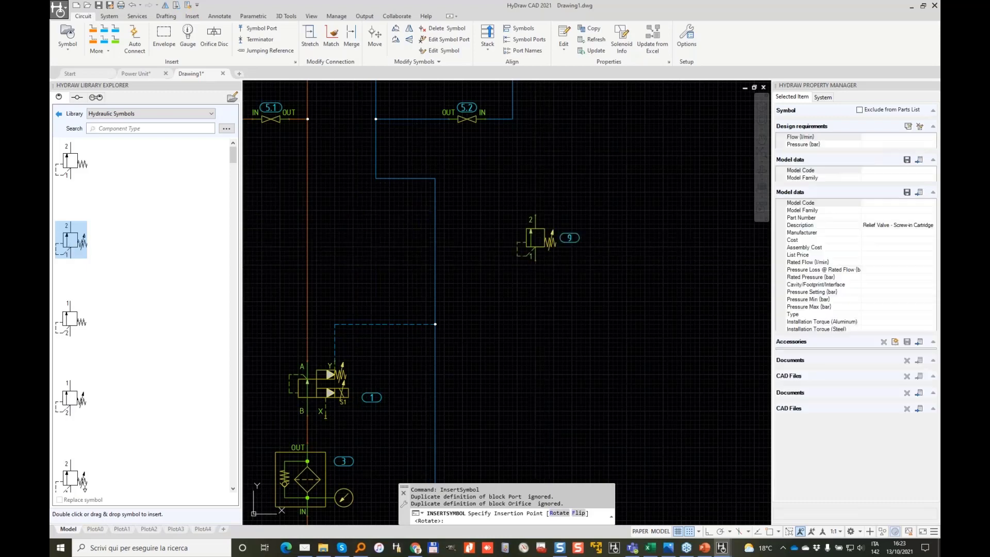
{"action": "scroll", "coordinate": [512, 248], "scroll_direction": "up", "scroll_amount": 4}
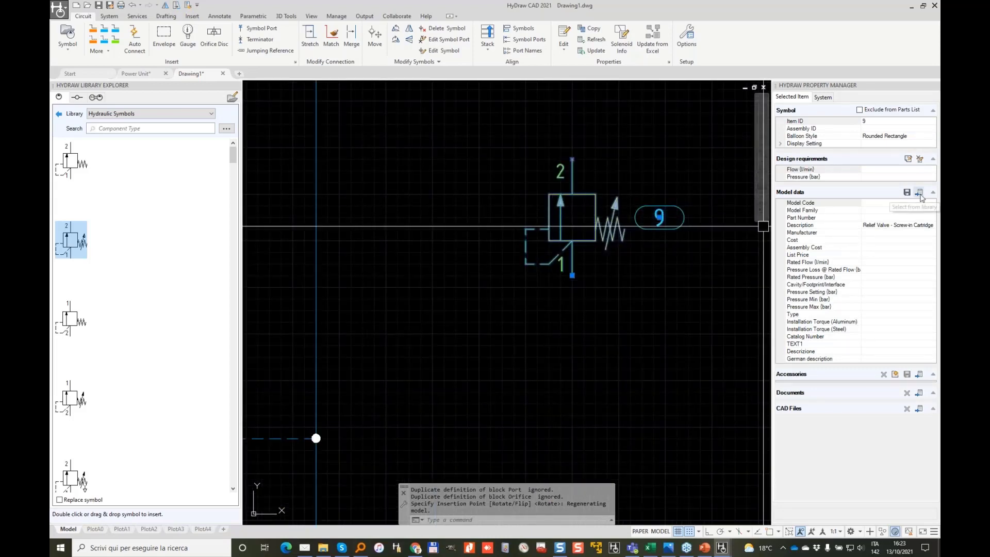
{"action": "left_click", "coordinate": [919, 192]}
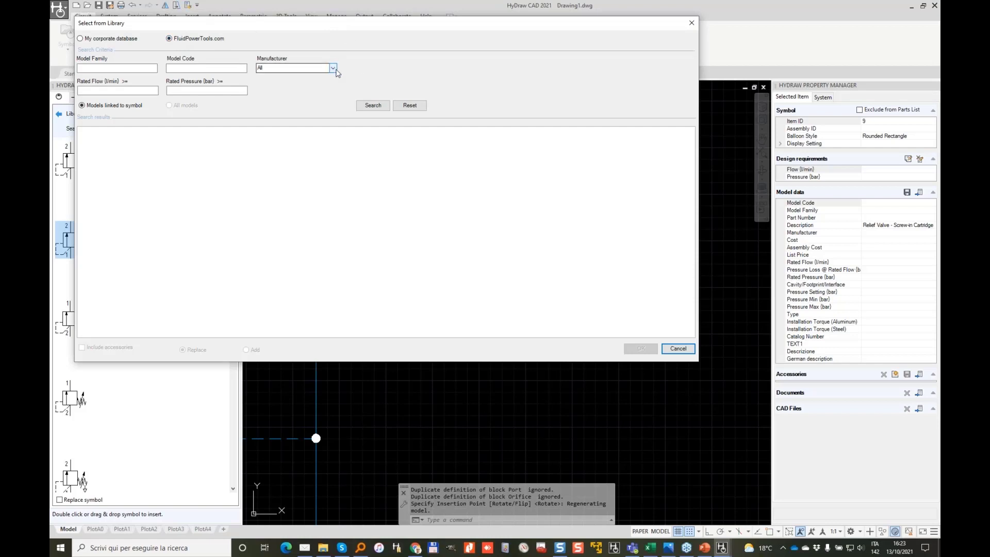
Step: Reset the advanced library search and search online models by model code 4WE6J
{"action": "left_click", "coordinate": [332, 68]}
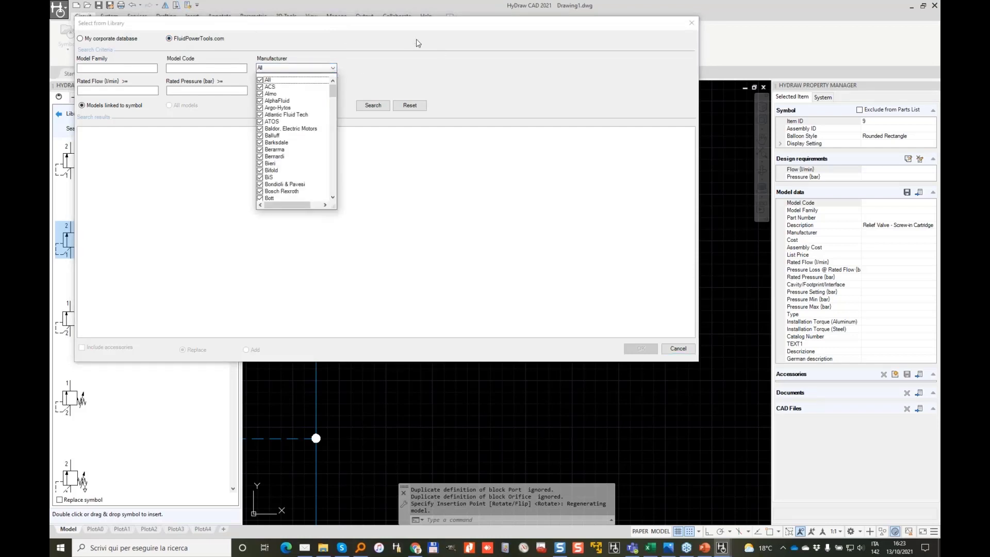
{"action": "left_click", "coordinate": [687, 350]}
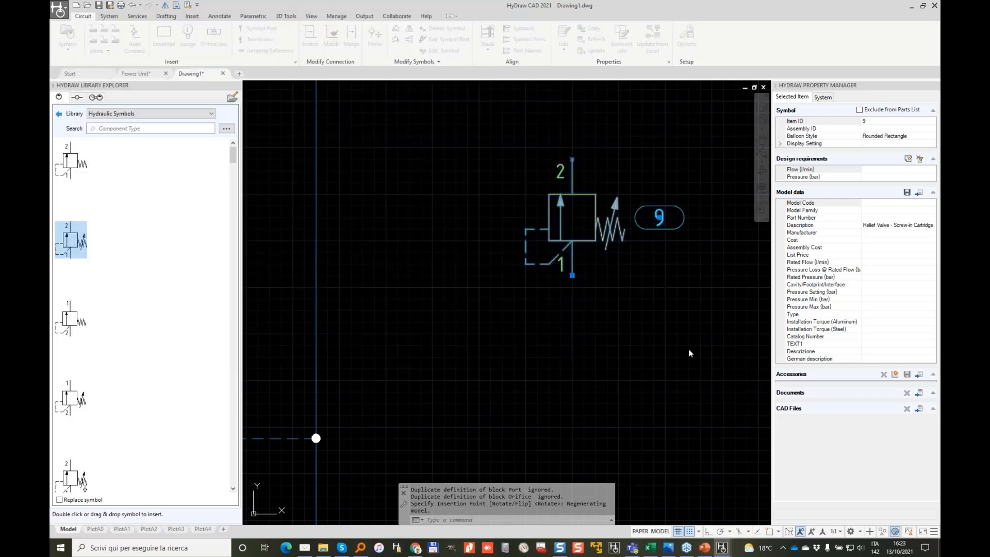
{"action": "left_click", "coordinate": [226, 128]}
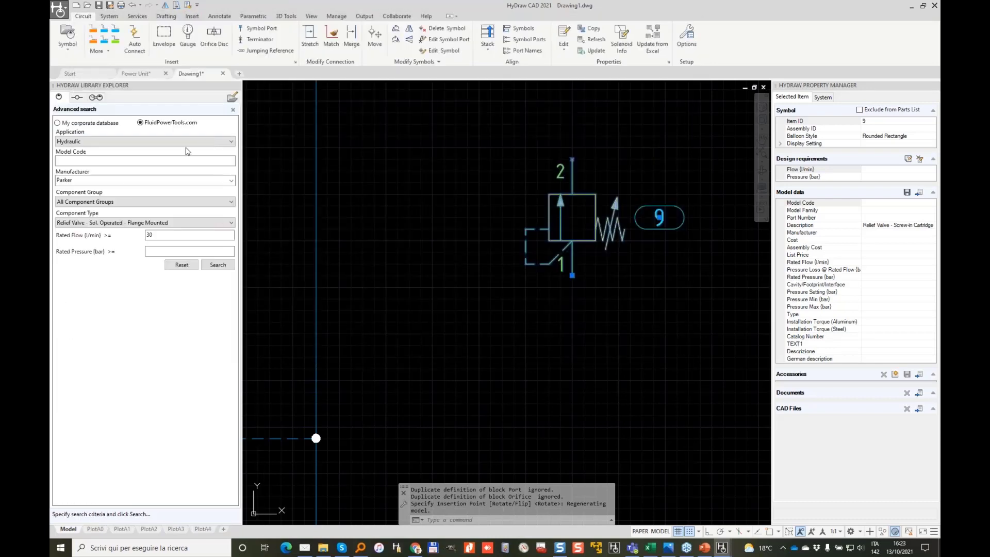
{"action": "left_click", "coordinate": [189, 266]}
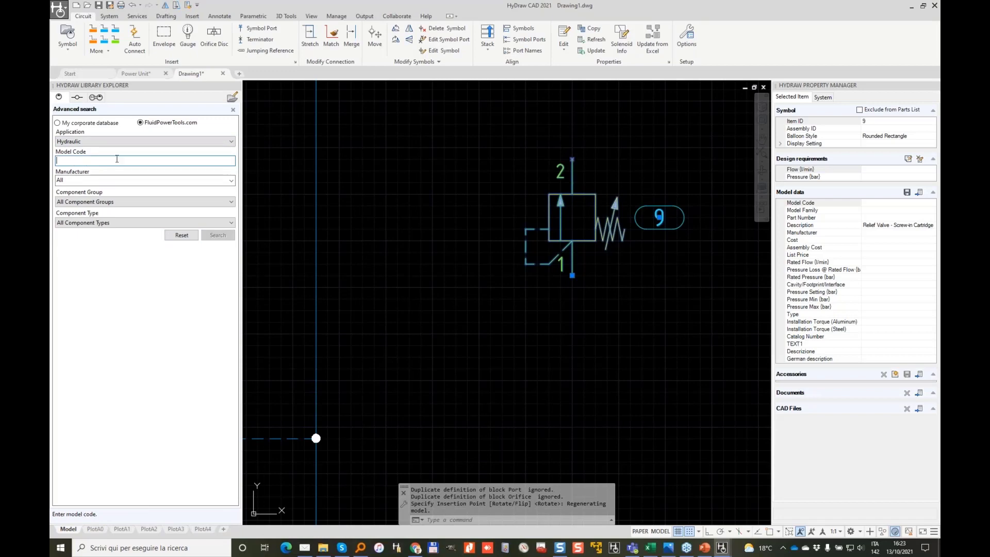
{"action": "type", "text": "4WE6J"}
{"action": "left_click", "coordinate": [224, 231]}
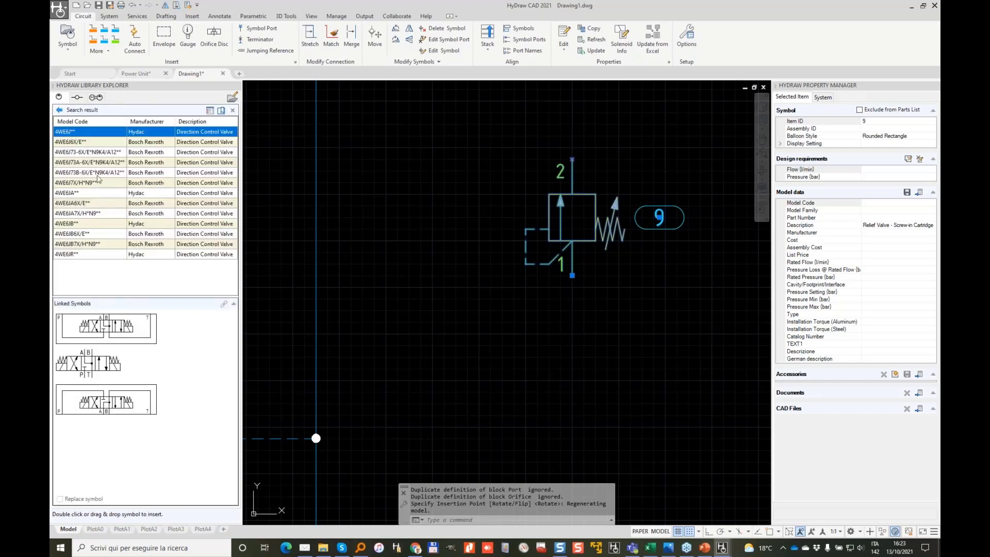
Step: Select Bosch Rexroth 4WE6J6X/E and list every model linked to its 4/3 directional valve symbol
{"action": "left_click", "coordinate": [95, 143]}
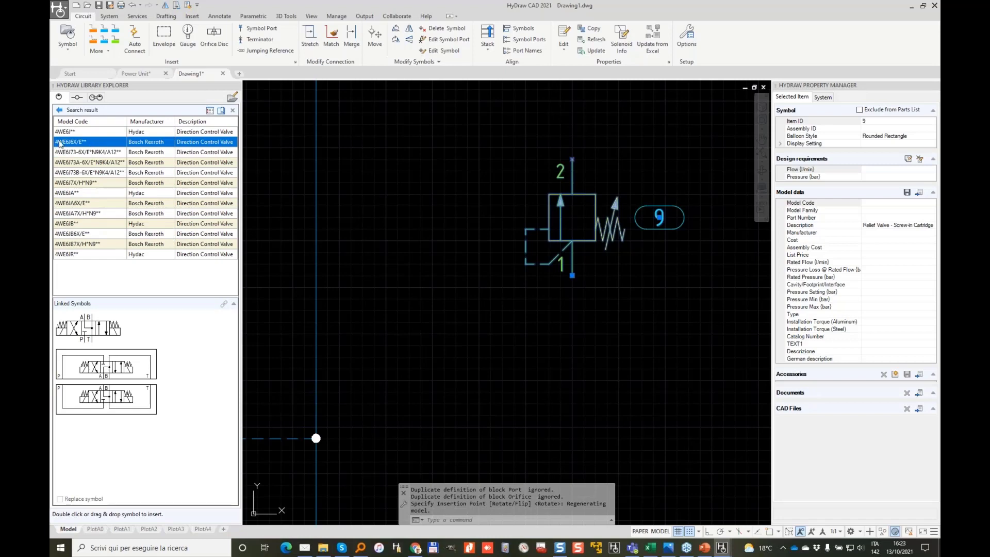
{"action": "left_click", "coordinate": [67, 333]}
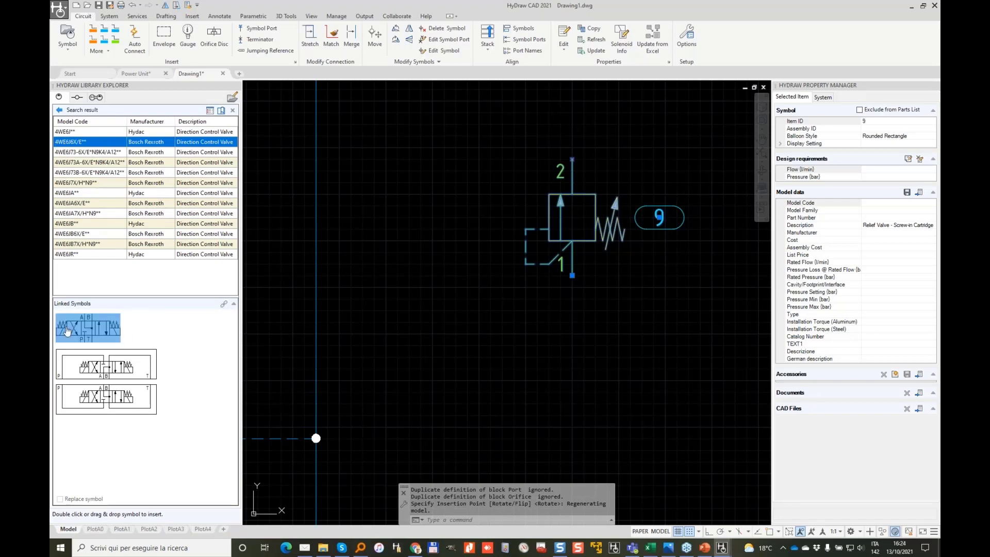
{"action": "left_click", "coordinate": [225, 306]}
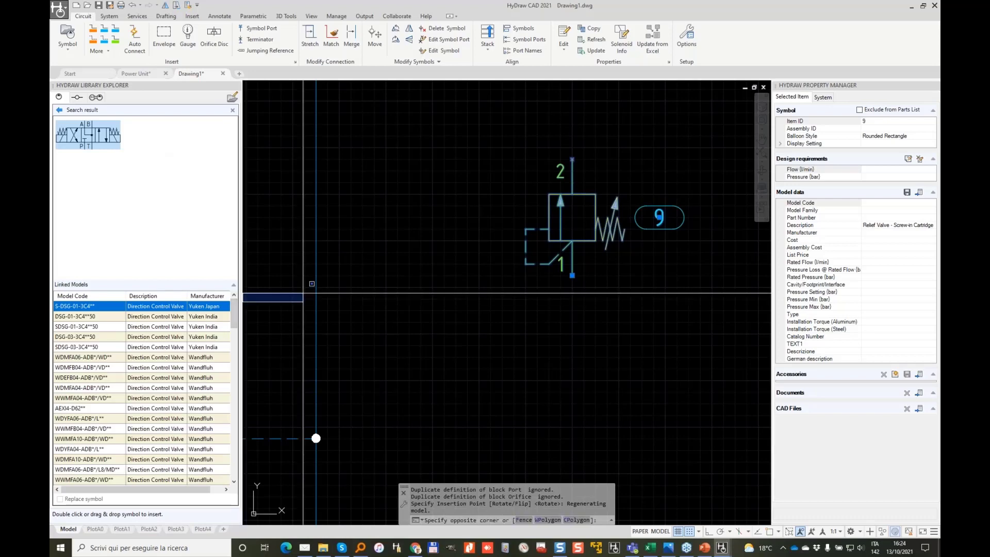
Step: Filter the linked models to manufacturer HAWE and select the SWP1D model
{"action": "key", "text": "Escape"}
{"action": "left_click_drag", "start_coordinate": [242, 284], "coordinate": [307, 285]}
{"action": "left_click", "coordinate": [233, 296]}
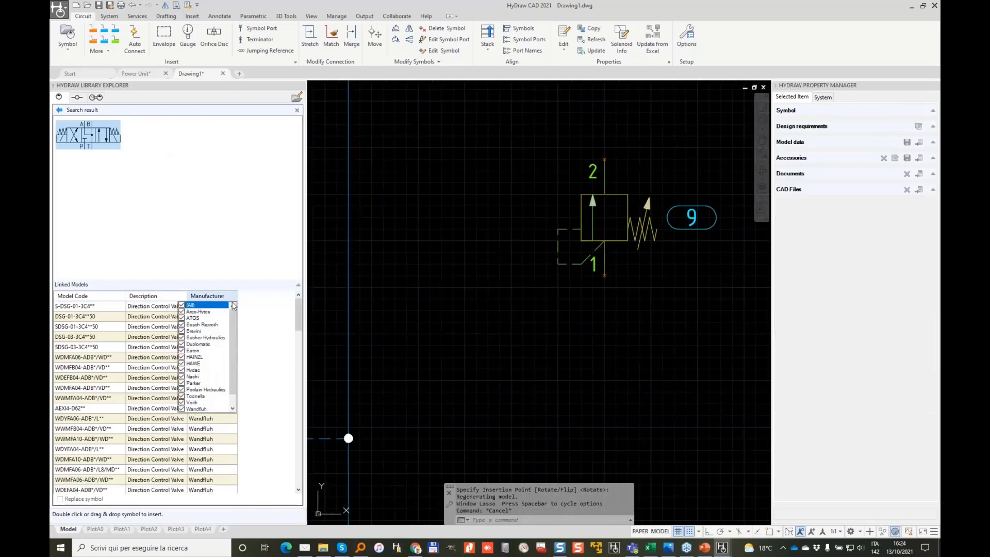
{"action": "left_click", "coordinate": [182, 307]}
{"action": "left_click", "coordinate": [181, 363]}
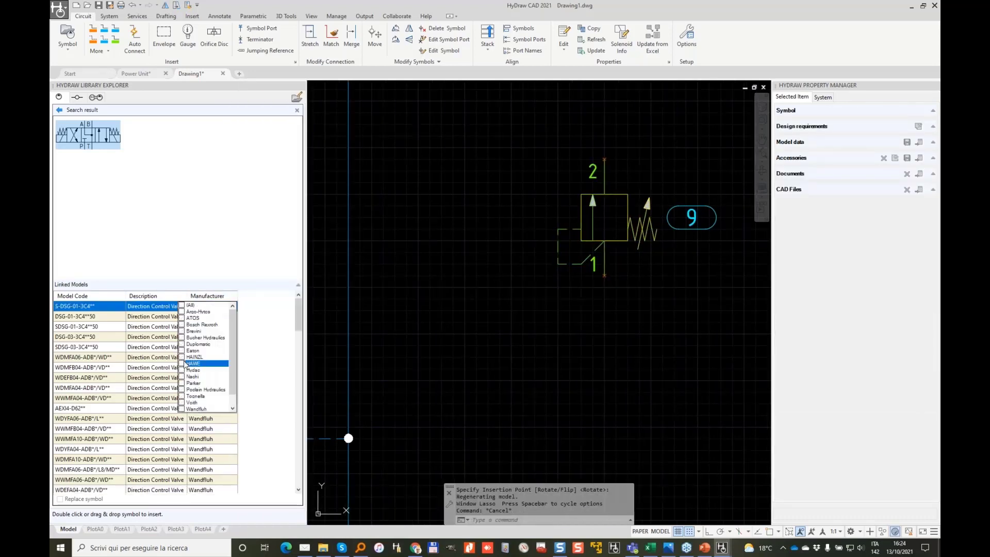
{"action": "left_click", "coordinate": [88, 332]}
{"action": "left_click", "coordinate": [73, 316]}
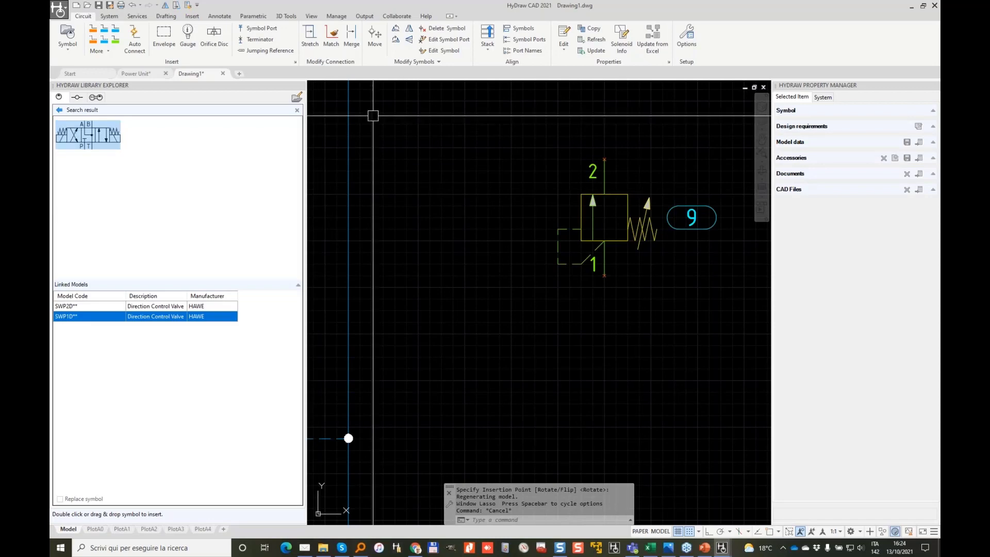
Step: Insert the SWP1D valve below the relief valve as item 10 and open Select from Library
{"action": "scroll", "coordinate": [567, 143], "scroll_direction": "down", "scroll_amount": 2}
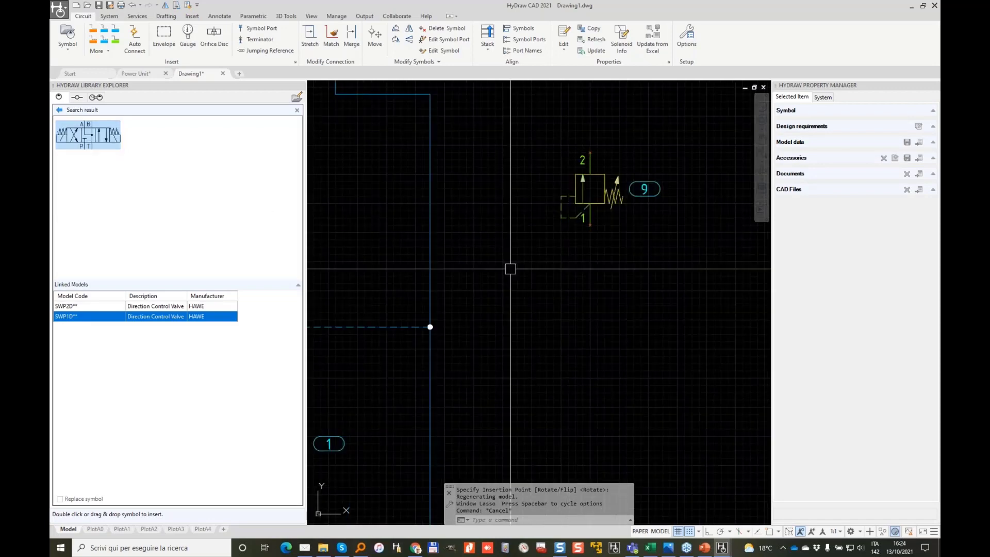
{"action": "key", "text": "Escape"}
{"action": "double_click", "coordinate": [91, 139]}
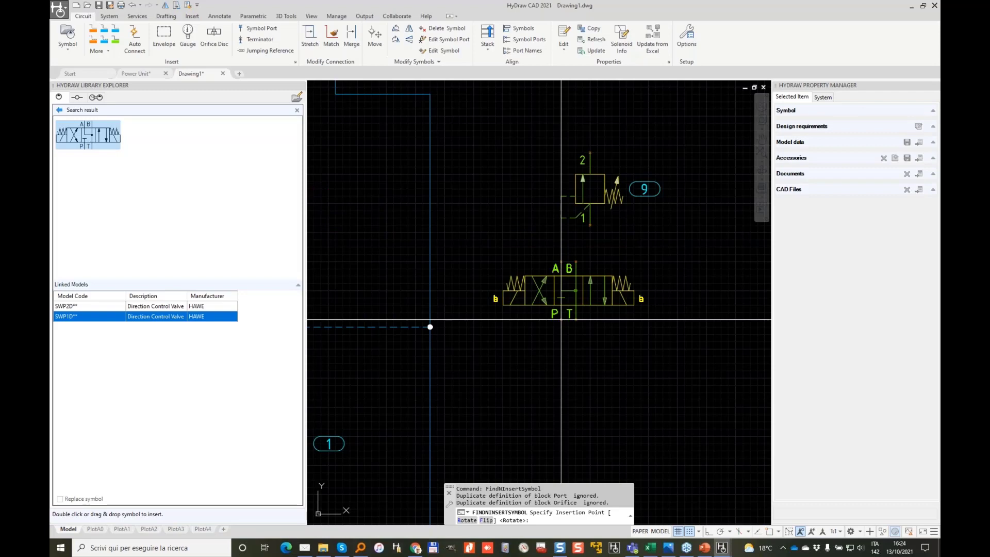
{"action": "left_click", "coordinate": [561, 319]}
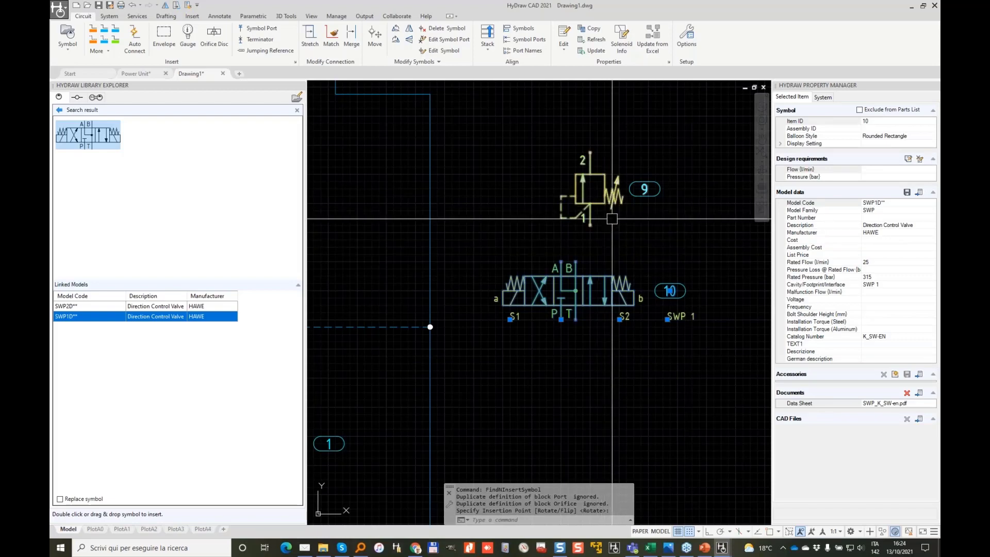
{"action": "left_click", "coordinate": [919, 193]}
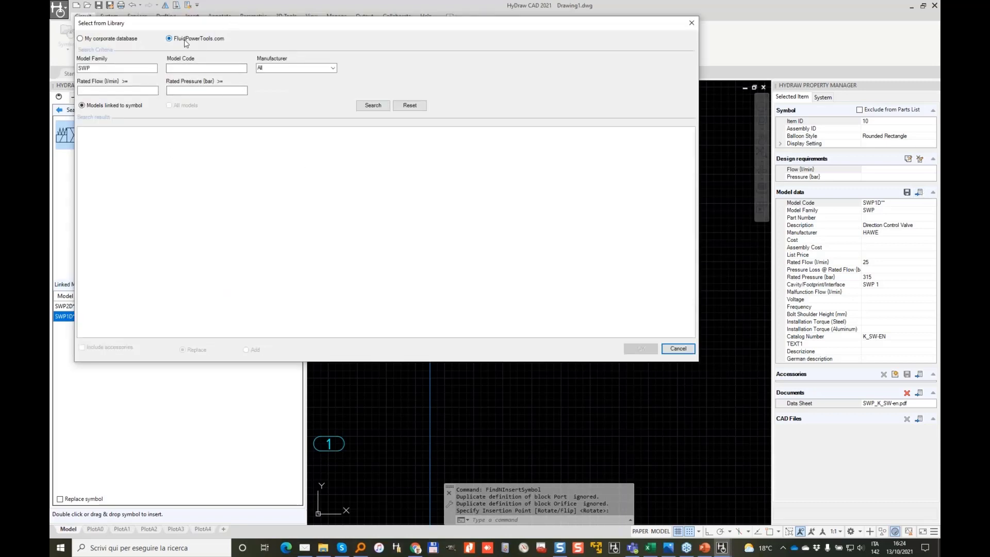
Step: Clear the SWP Model Family criterion and search all models linked to the symbol
{"action": "double_click", "coordinate": [100, 69]}
{"action": "left_click", "coordinate": [379, 107]}
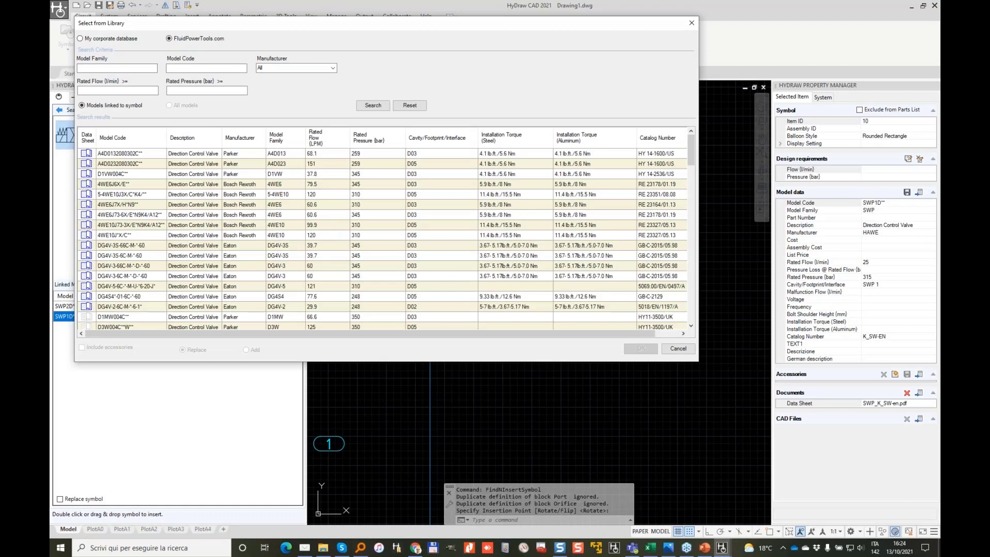
{"action": "scroll", "coordinate": [268, 189], "scroll_direction": "down", "scroll_amount": 12}
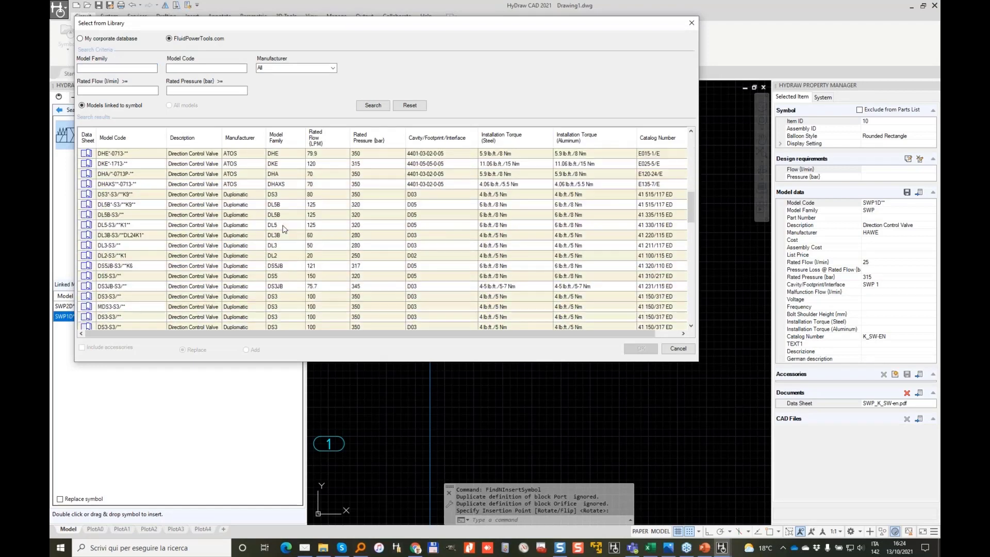
{"action": "scroll", "coordinate": [379, 215], "scroll_direction": "down", "scroll_amount": 3}
{"action": "scroll", "coordinate": [395, 227], "scroll_direction": "down", "scroll_amount": 5}
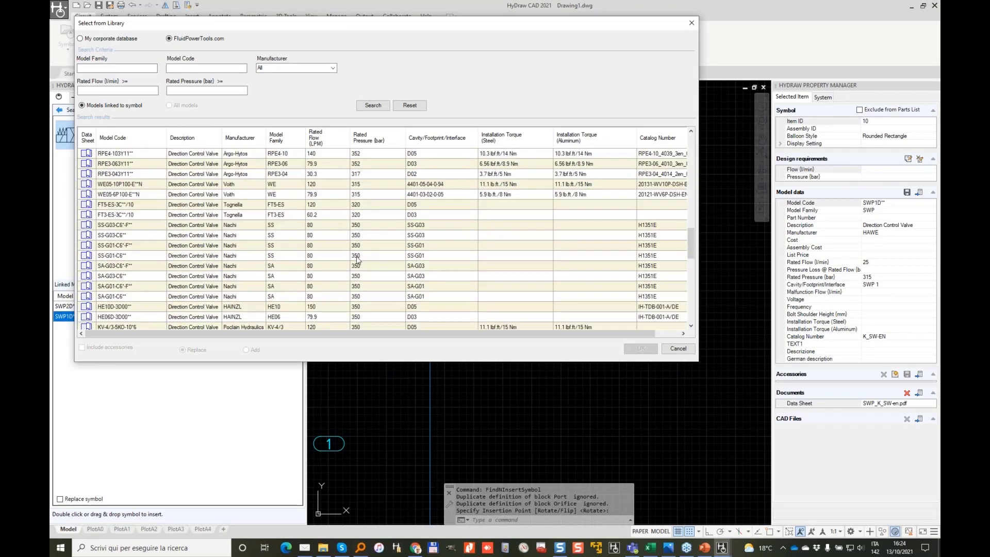
Step: Sort and filter results to the D03 interface, review an Eaton DG4V-3 model, then cancel
{"action": "left_click", "coordinate": [455, 142]}
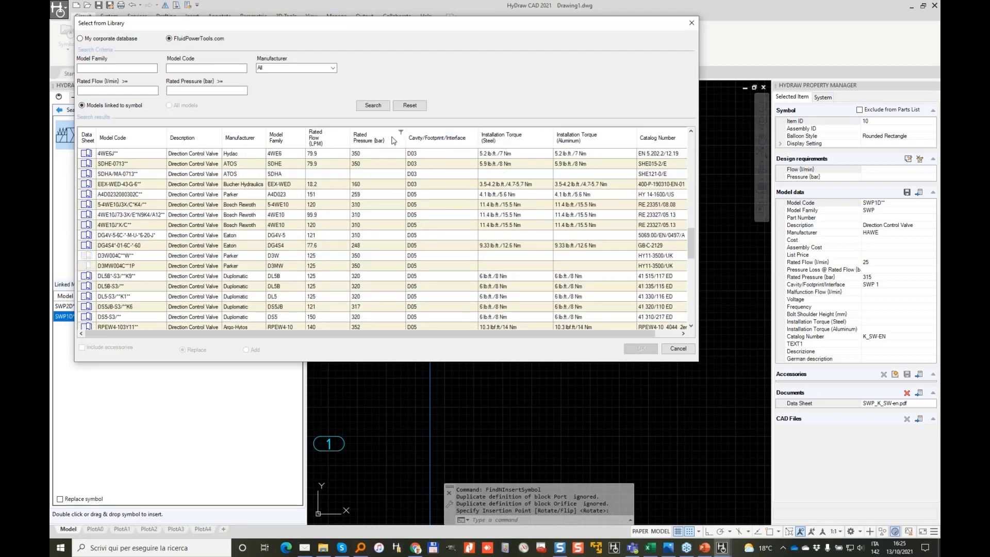
{"action": "left_click", "coordinate": [477, 134]}
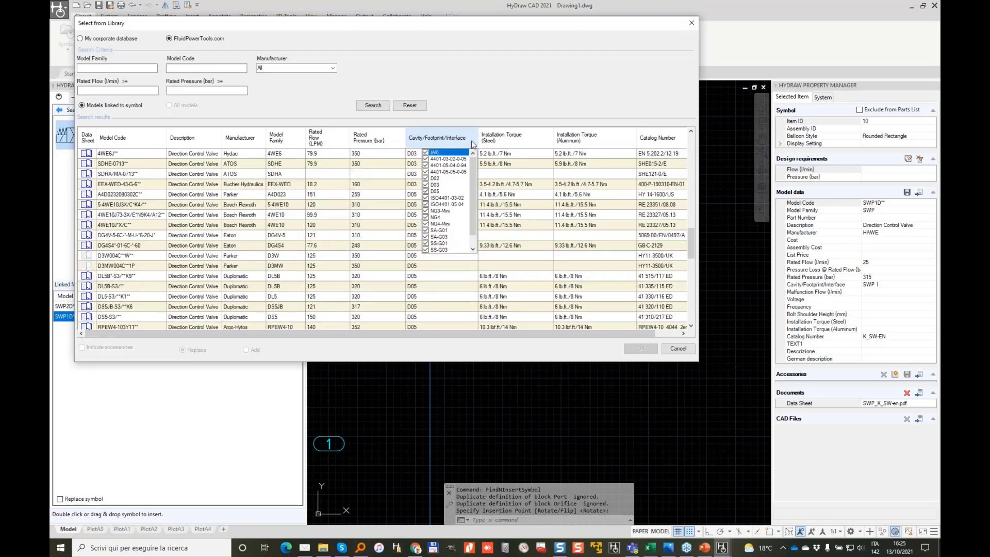
{"action": "left_click", "coordinate": [425, 153]}
{"action": "left_click", "coordinate": [425, 184]}
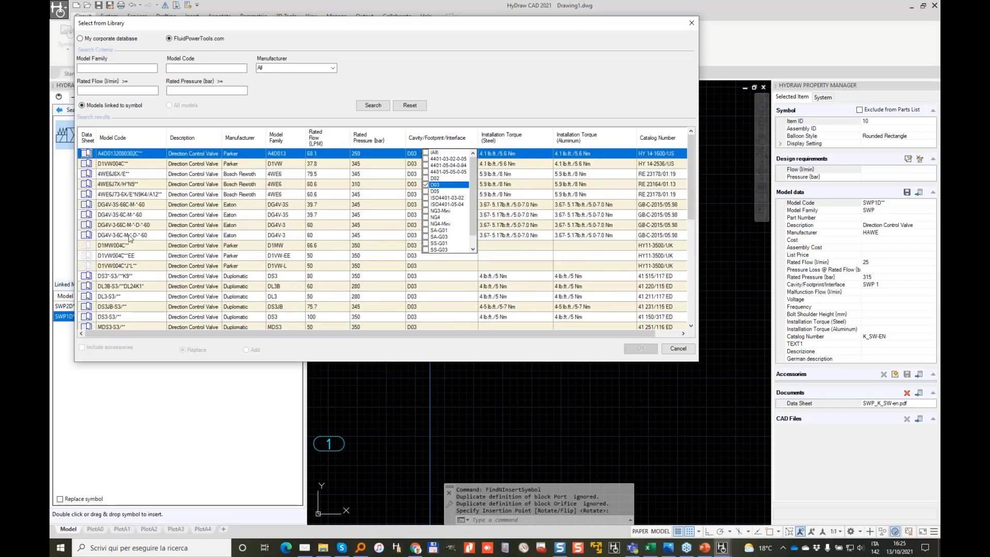
{"action": "left_click", "coordinate": [161, 227]}
{"action": "scroll", "coordinate": [254, 259], "scroll_direction": "down", "scroll_amount": 2}
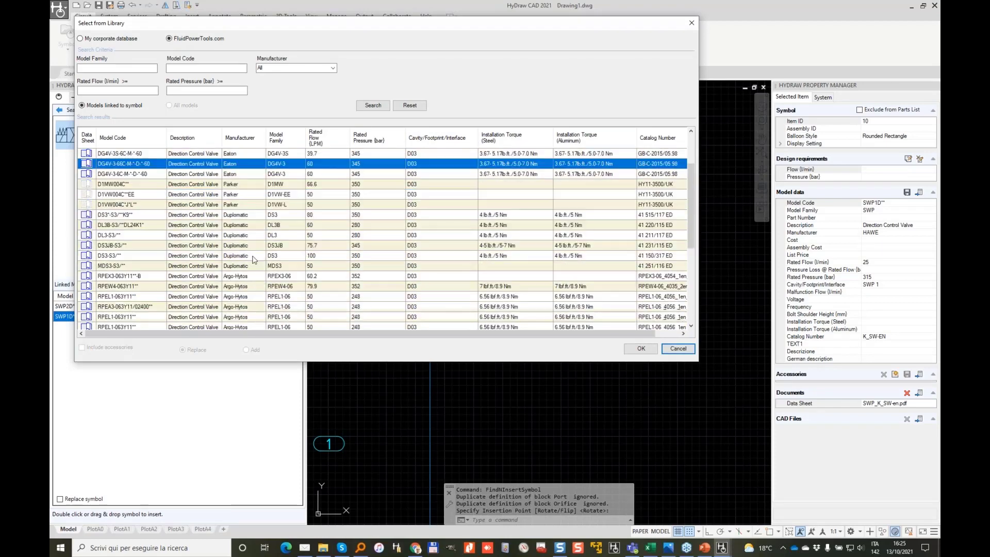
{"action": "scroll", "coordinate": [254, 260], "scroll_direction": "down", "scroll_amount": 5}
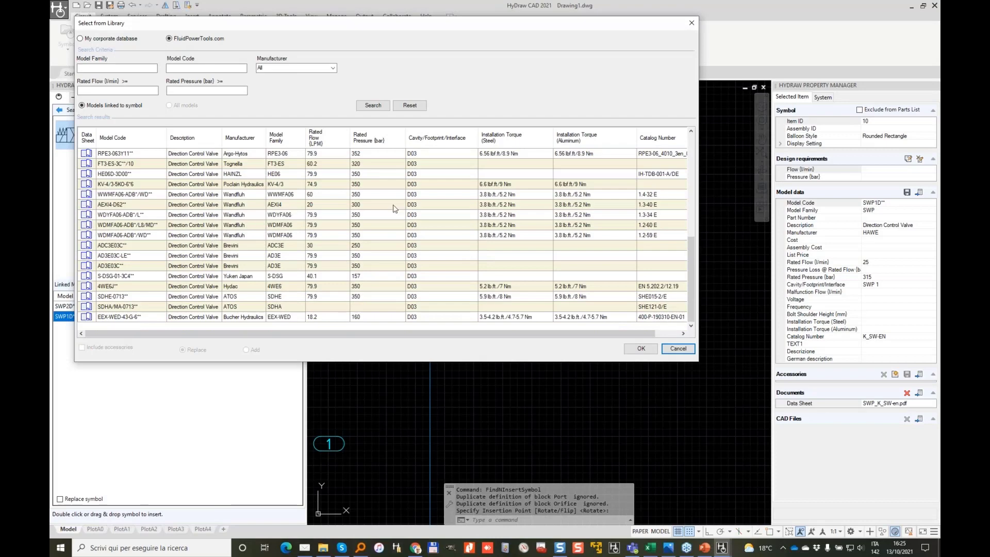
{"action": "left_click", "coordinate": [684, 348]}
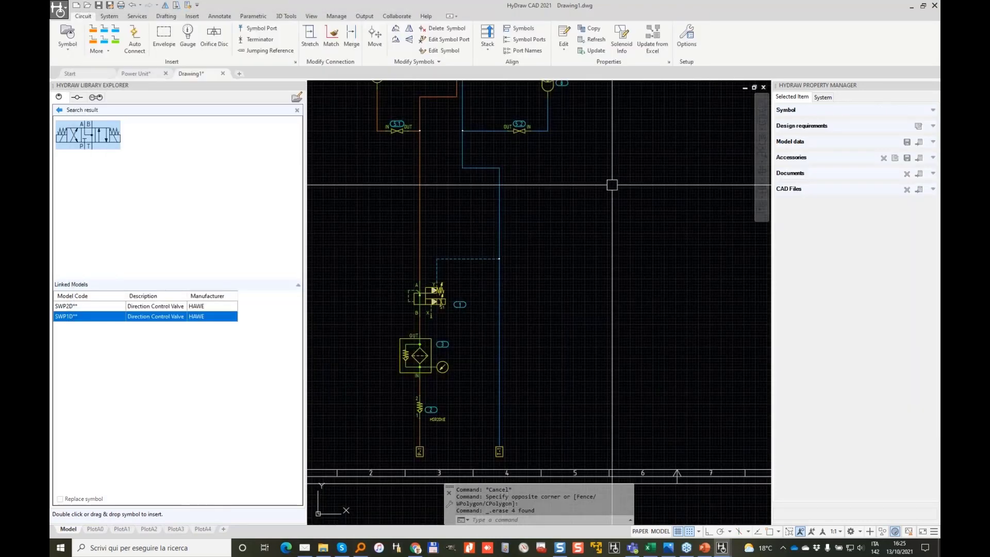
Step: Save the drawing as TestBench and zoom out to fit the whole sheet
{"action": "left_click", "coordinate": [100, 5]}
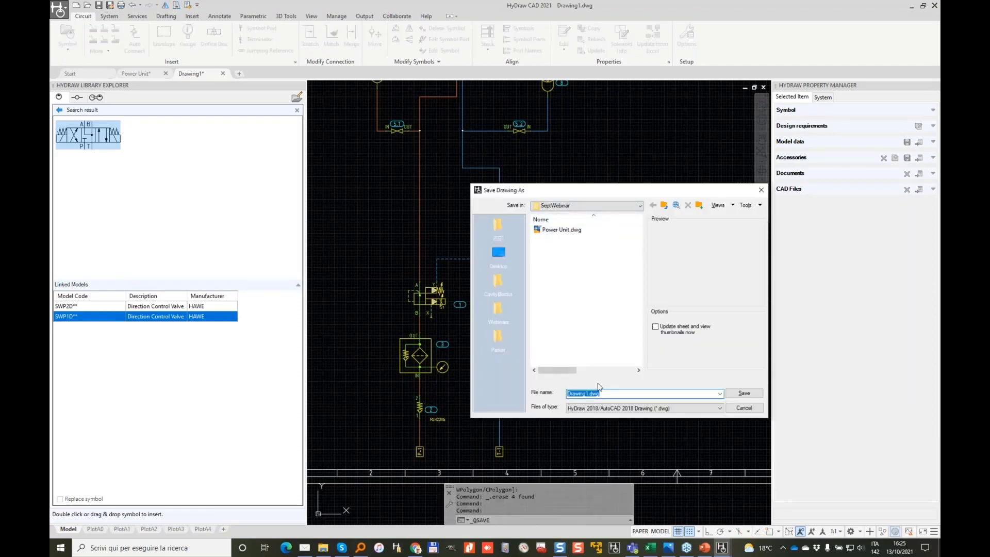
{"action": "type", "text": "TestBench"}
{"action": "key", "text": "Return"}
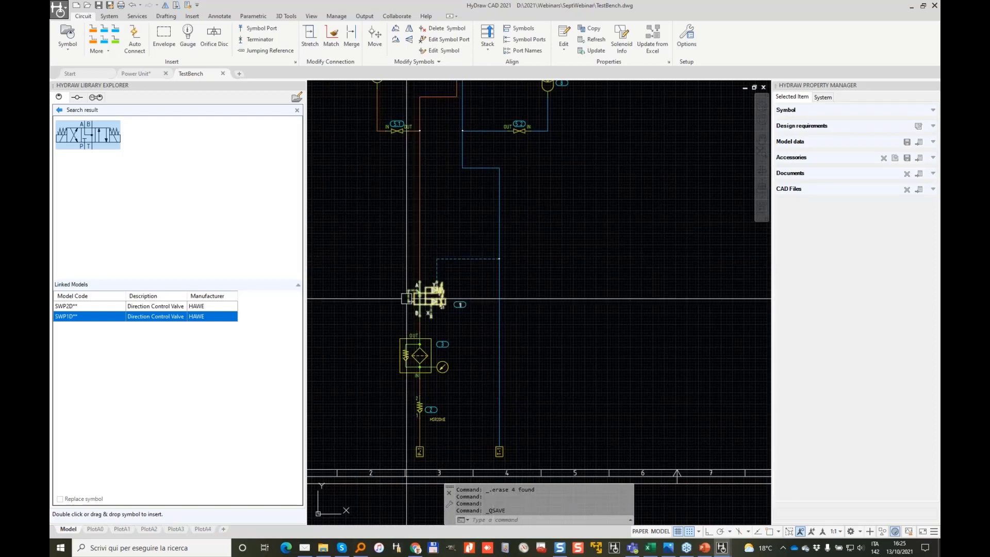
{"action": "scroll", "coordinate": [589, 160], "scroll_direction": "down", "scroll_amount": 2}
{"action": "middle_click_drag", "start_coordinate": [590, 160], "coordinate": [523, 270]}
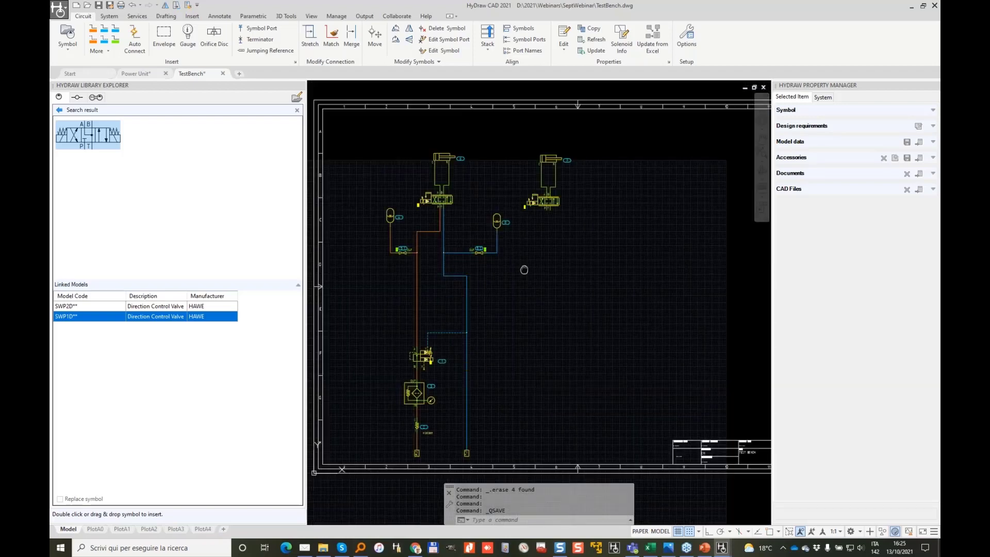
Step: Switch to the Power Unit drawing, then launch ModelCodesWebinar.xlsx in Excel via the taskbar search
{"action": "left_click", "coordinate": [140, 73]}
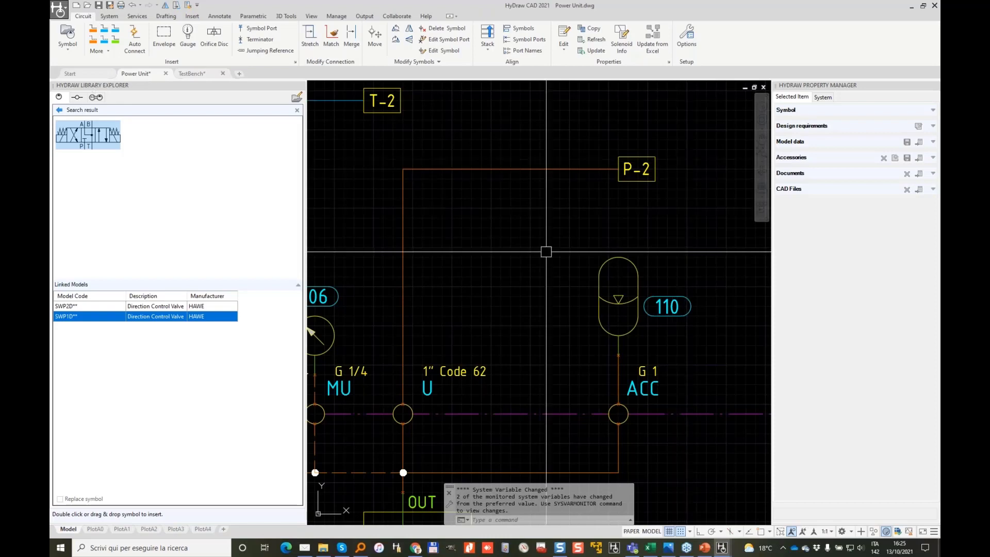
{"action": "scroll", "coordinate": [597, 105], "scroll_direction": "down", "scroll_amount": 5}
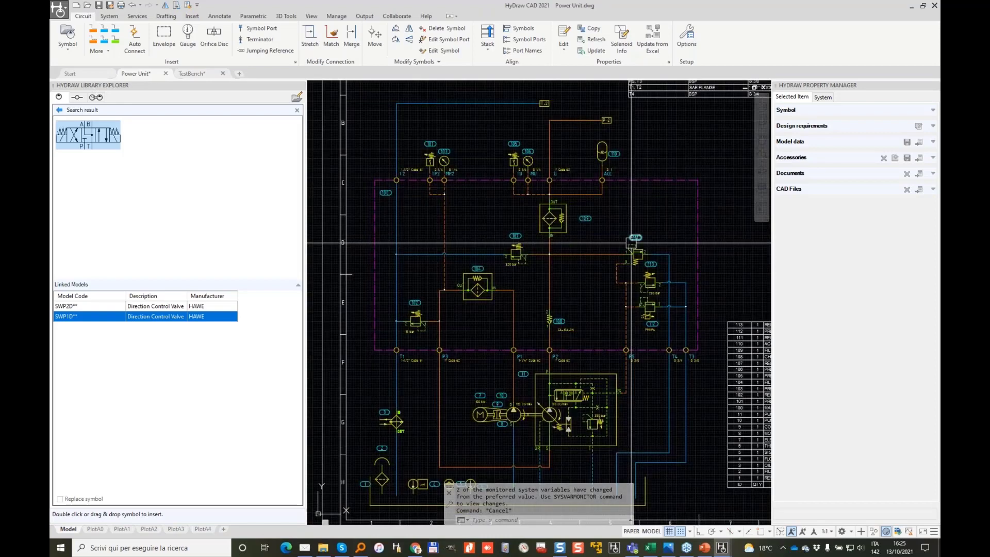
{"action": "left_click", "coordinate": [168, 547]}
{"action": "type", "text": "excel"}
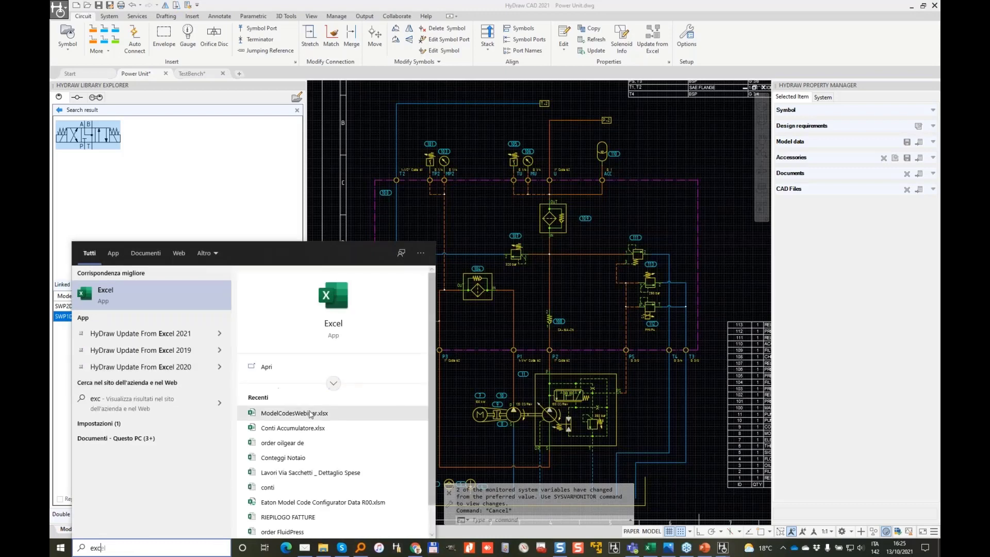
{"action": "left_click", "coordinate": [310, 413]}
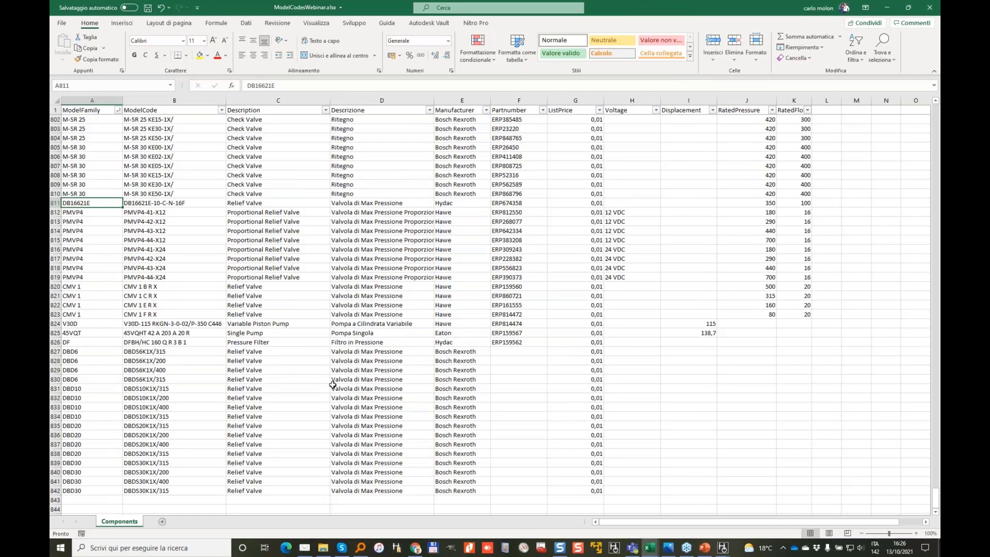
{"action": "left_click", "coordinate": [324, 388]}
{"action": "key", "text": "Page_Up"}
{"action": "key", "text": "Page_Up"}
{"action": "key", "text": "Page_Up"}
{"action": "key", "text": "Page_Up"}
{"action": "key", "text": "Page_Up"}
{"action": "key", "text": "Page_Up"}
{"action": "key", "text": "Page_Up"}
{"action": "key", "text": "Page_Up"}
{"action": "key", "text": "Page_Up"}
{"action": "key", "text": "Page_Up"}
{"action": "key", "text": "Page_Up"}
{"action": "key", "text": "Page_Up"}
{"action": "key", "text": "Page_Up"}
{"action": "key", "text": "Page_Up"}
{"action": "key", "text": "Page_Up"}
{"action": "key", "text": "Page_Up"}
{"action": "key", "text": "Page_Up"}
{"action": "key", "text": "Page_Up"}
{"action": "key", "text": "Page_Up"}
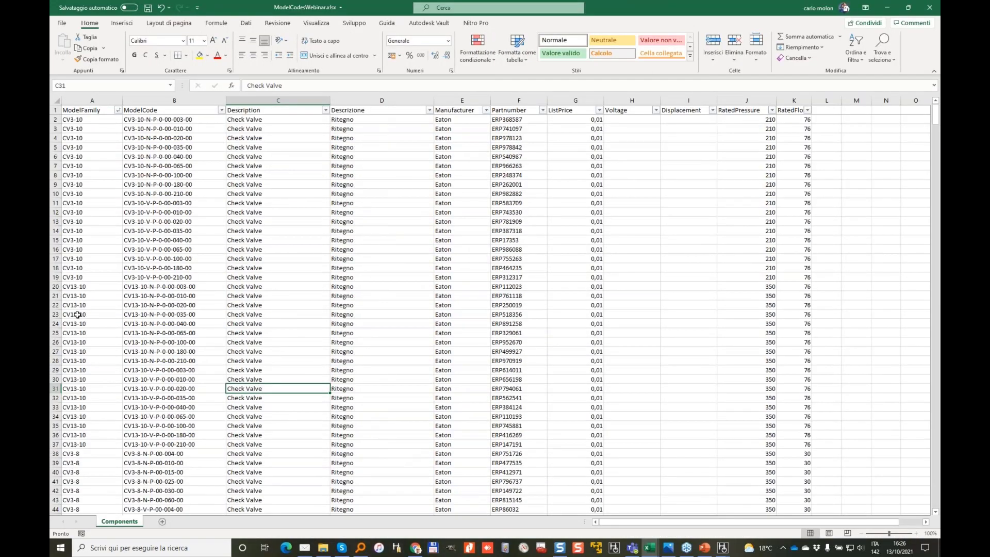
{"action": "left_click", "coordinate": [77, 314]}
{"action": "key", "text": "ctrl+Down"}
{"action": "key", "text": "Down"}
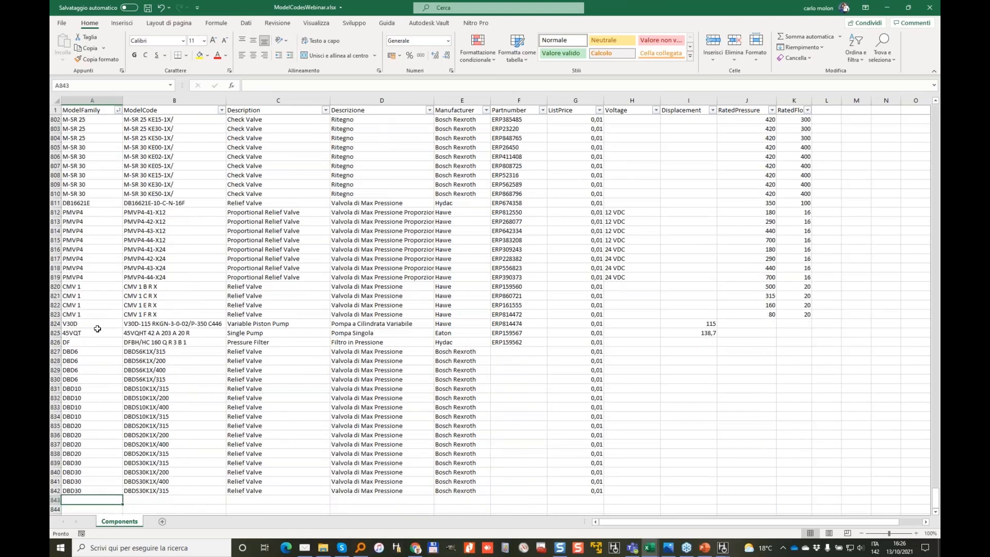
{"action": "key", "text": "Up"}
{"action": "key", "text": "Up"}
{"action": "key", "text": "ctrl+Up"}
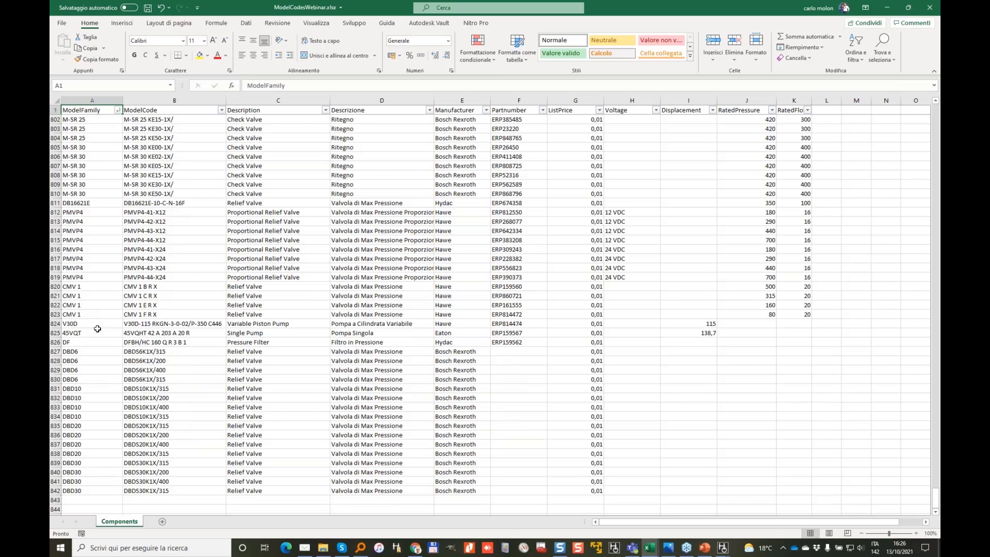
{"action": "left_click", "coordinate": [96, 426]}
{"action": "key", "text": "Page_Up"}
{"action": "scroll", "coordinate": [323, 311], "scroll_direction": "up", "scroll_amount": 7}
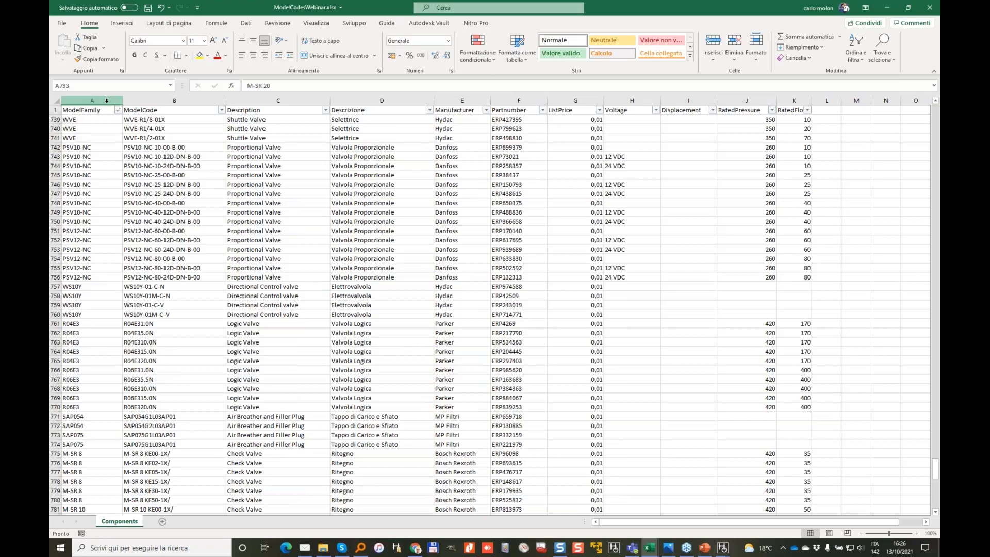
{"action": "left_click", "coordinate": [107, 100]}
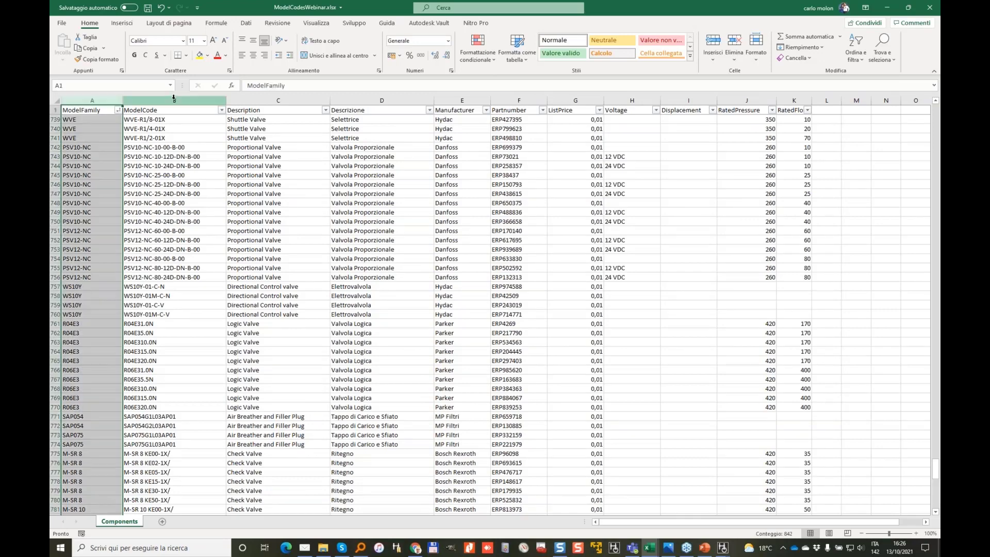
Step: Review the ModelFamily, ModelCode, Description and Descrizione columns of the Components table
{"action": "left_click", "coordinate": [175, 100]}
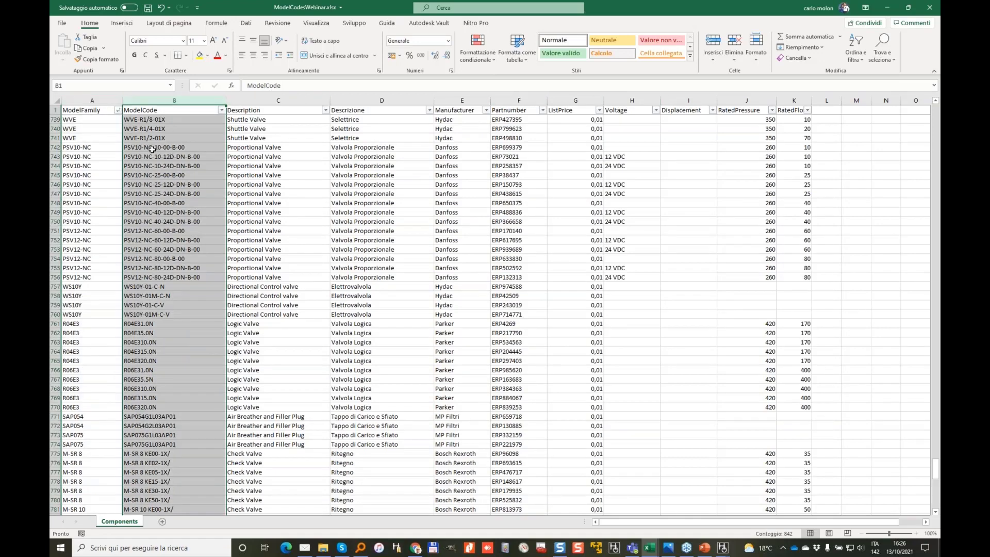
{"action": "left_click", "coordinate": [302, 203]}
{"action": "left_click", "coordinate": [108, 100]}
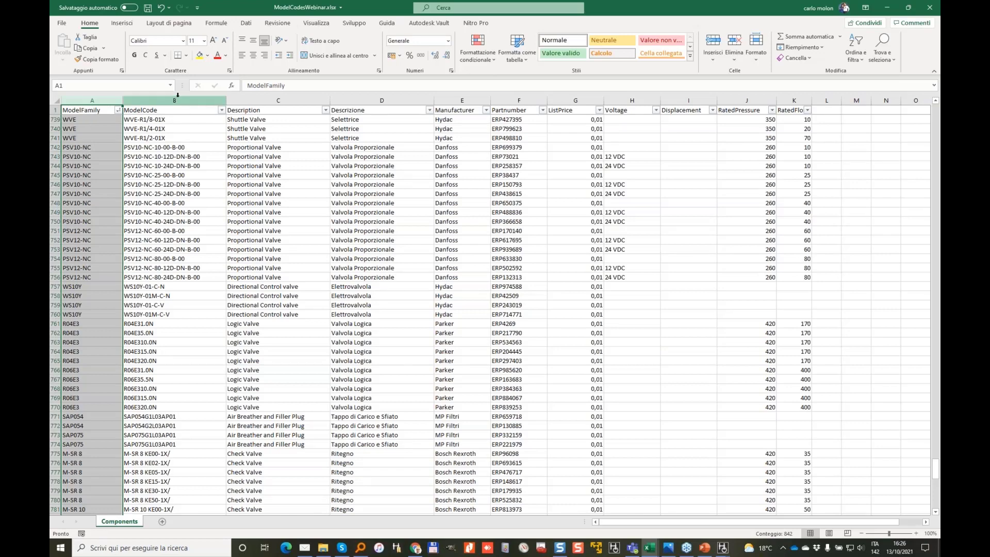
{"action": "left_click", "coordinate": [197, 100]}
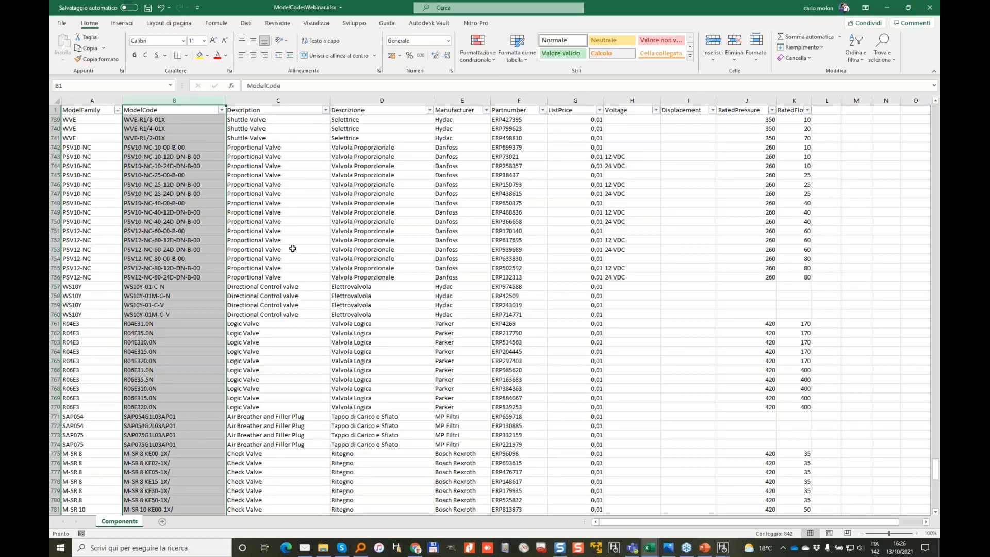
{"action": "left_click", "coordinate": [279, 101]}
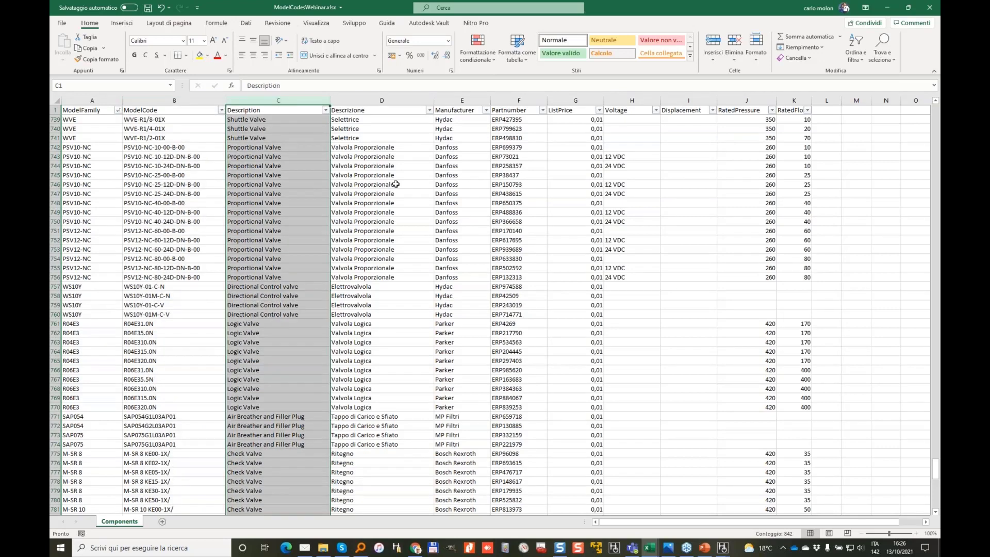
{"action": "left_click", "coordinate": [396, 184]}
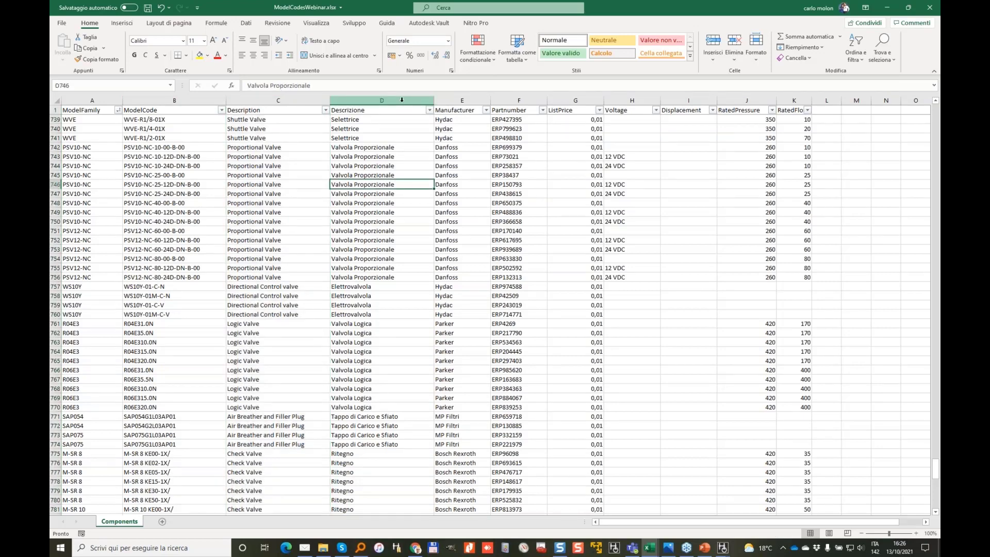
{"action": "left_click", "coordinate": [382, 100]}
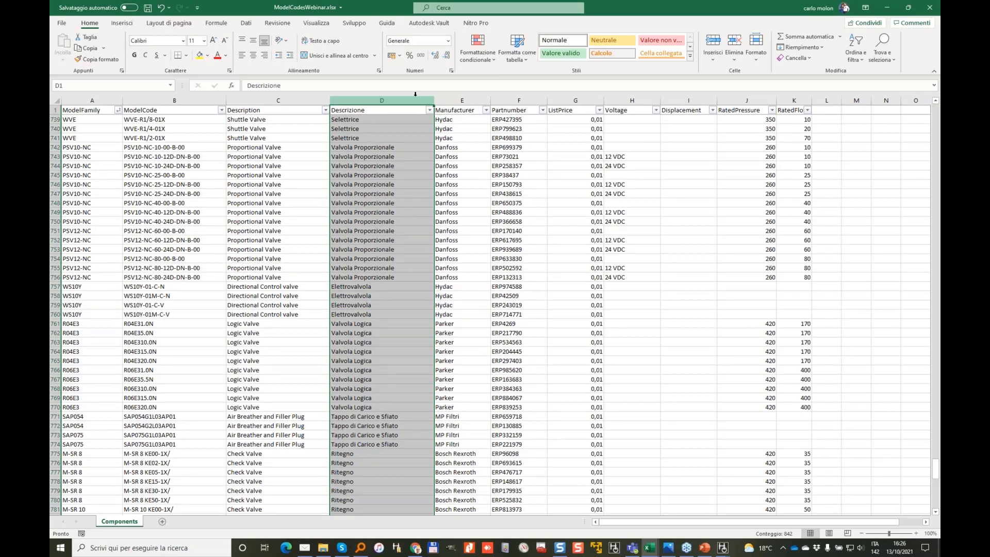
Step: Review the Manufacturer and Partnumber columns, highlighting part number ERP523085
{"action": "left_click", "coordinate": [461, 95]}
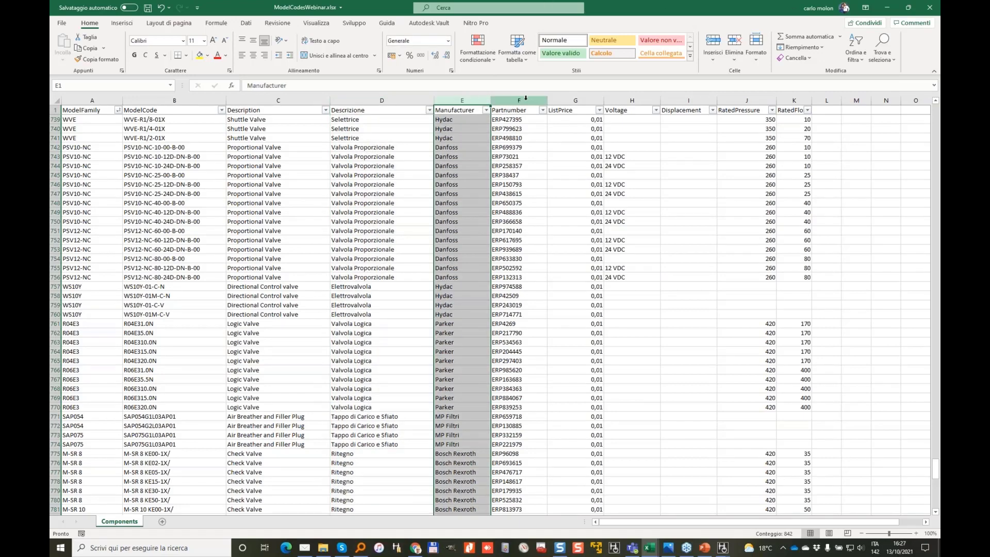
{"action": "left_click", "coordinate": [525, 98]}
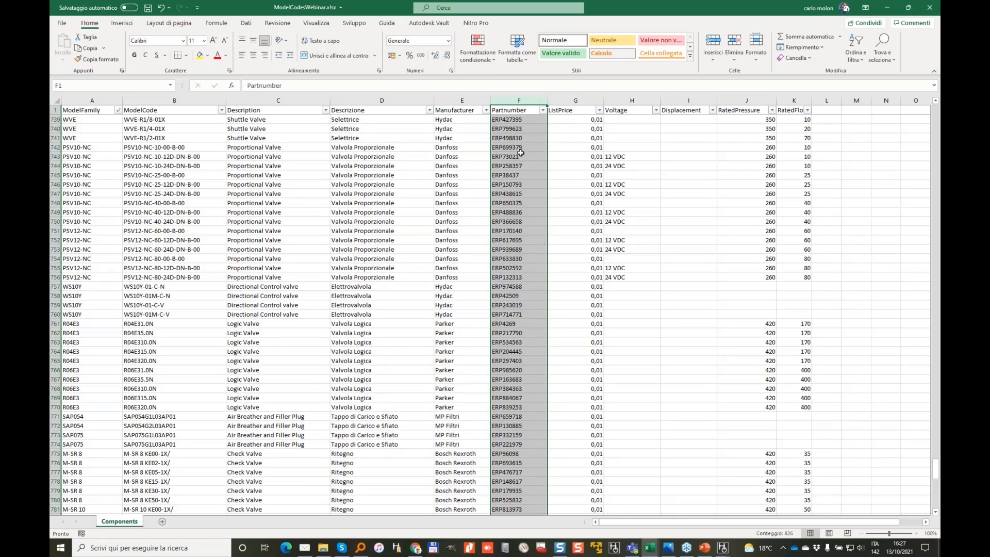
{"action": "left_click", "coordinate": [521, 153]}
{"action": "scroll", "coordinate": [536, 231], "scroll_direction": "down", "scroll_amount": 8}
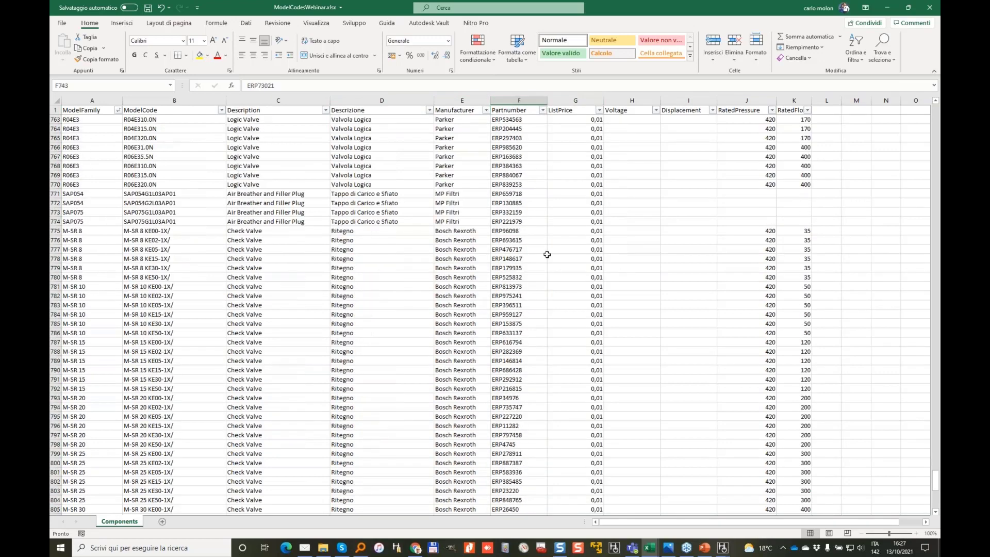
{"action": "scroll", "coordinate": [547, 255], "scroll_direction": "up", "scroll_amount": 11}
{"action": "left_click", "coordinate": [533, 136]}
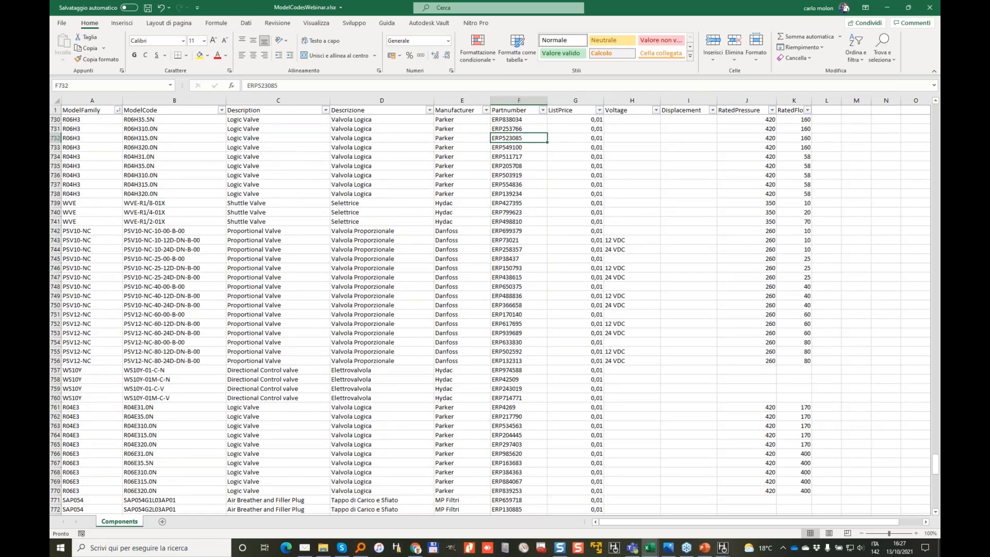
Step: Review the ListPrice, Voltage, Displacement and RatedPressure columns and two proportional valve part numbers
{"action": "left_click", "coordinate": [575, 100]}
{"action": "left_click", "coordinate": [632, 100]}
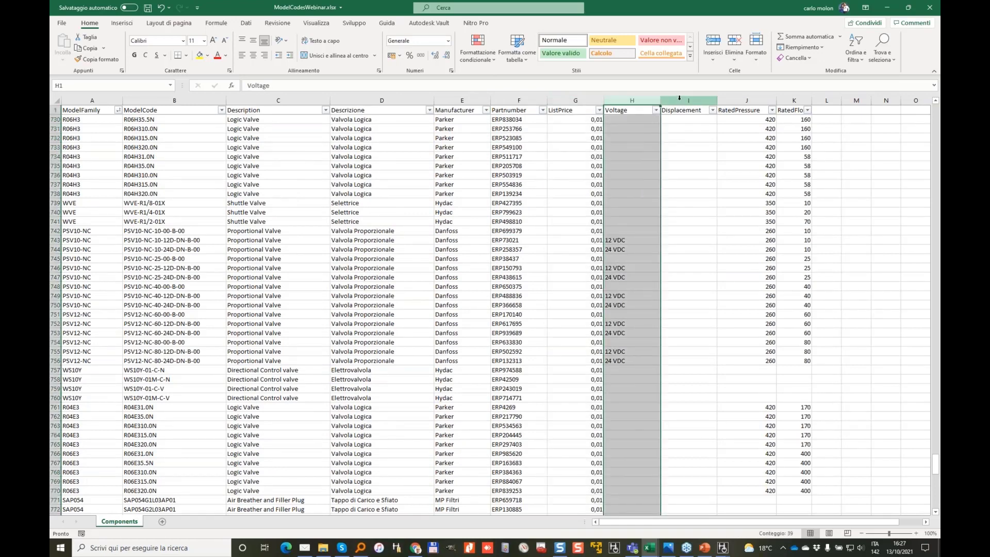
{"action": "left_click", "coordinate": [679, 99]}
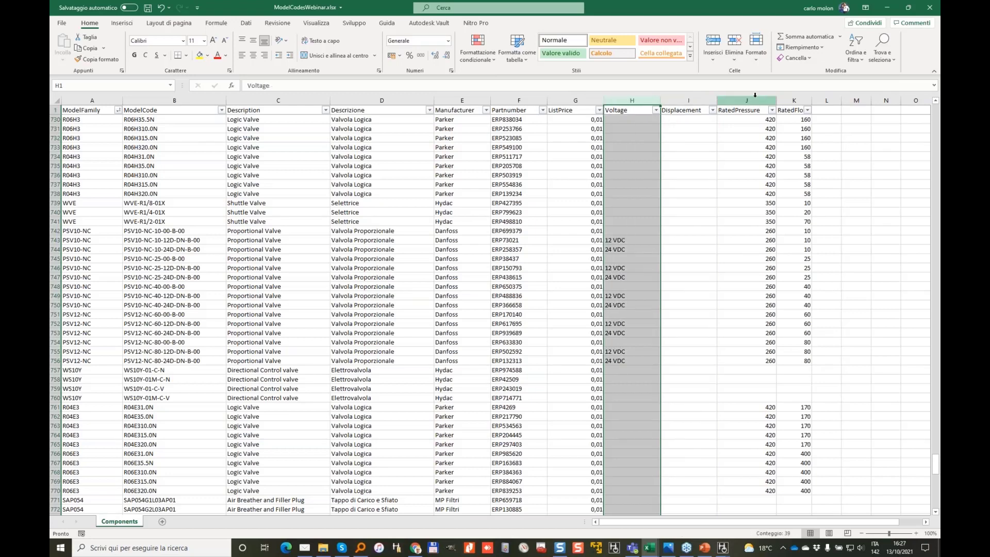
{"action": "left_click", "coordinate": [746, 100]}
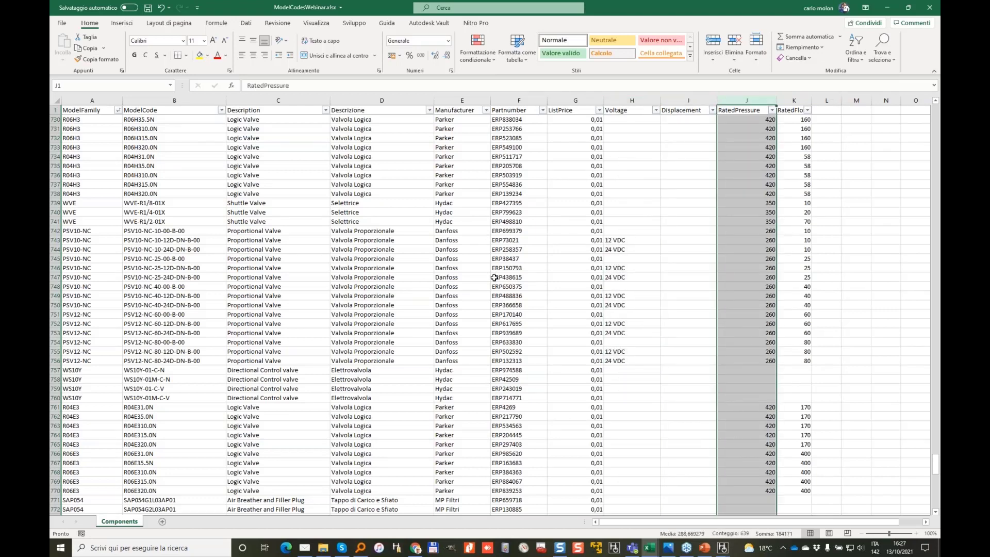
{"action": "left_click_drag", "start_coordinate": [493, 278], "coordinate": [494, 268]}
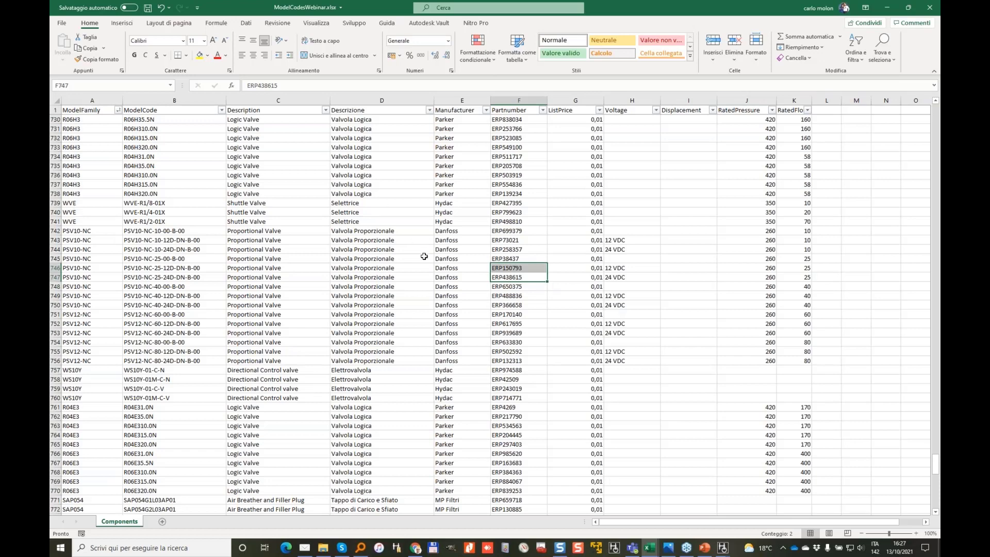
{"action": "left_click", "coordinate": [769, 143]}
Step: Jump to the table's last rows, check a Proportional Relief Valve entry, then close Excel
{"action": "left_click", "coordinate": [127, 305]}
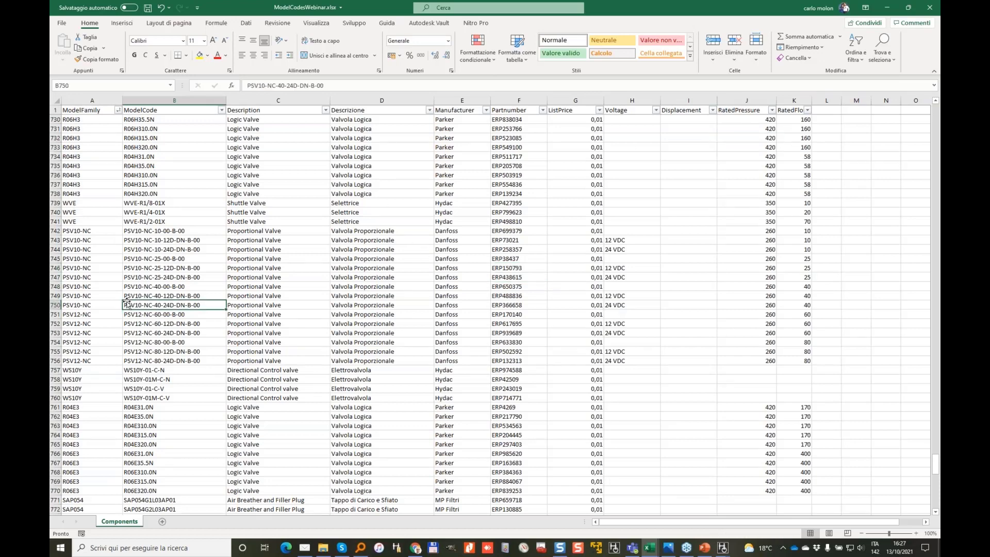
{"action": "key", "text": "ctrl+Down"}
{"action": "key", "text": "Left"}
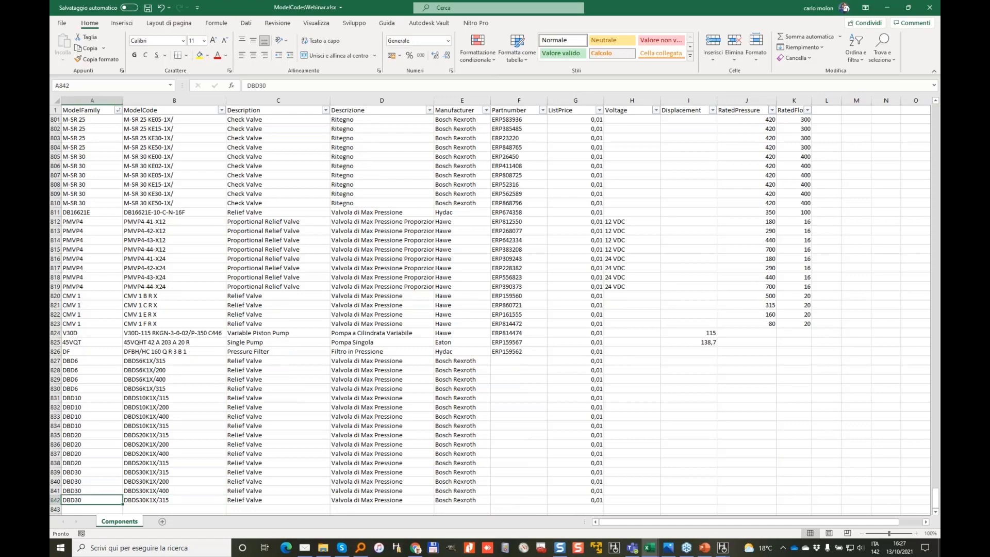
{"action": "key", "text": "Up"}
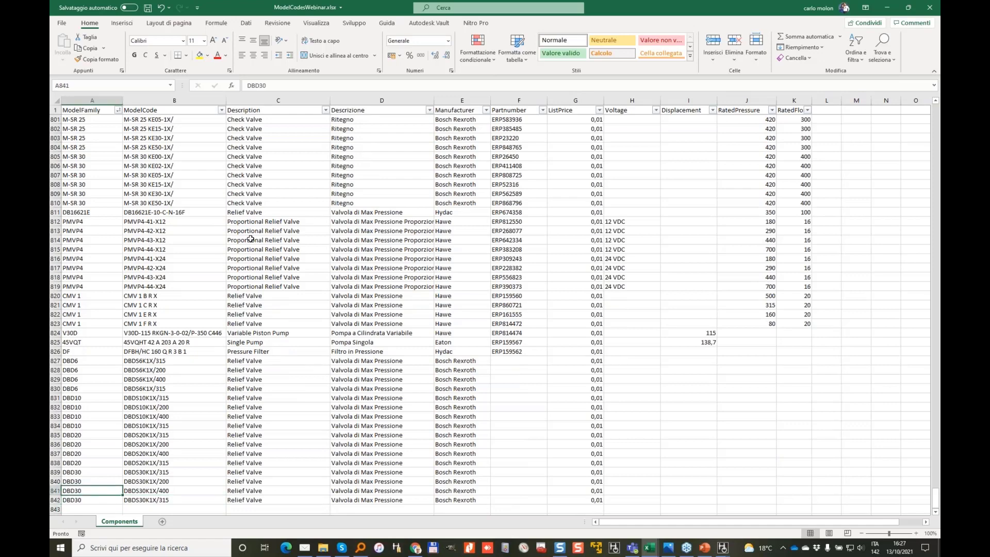
{"action": "left_click", "coordinate": [251, 240]}
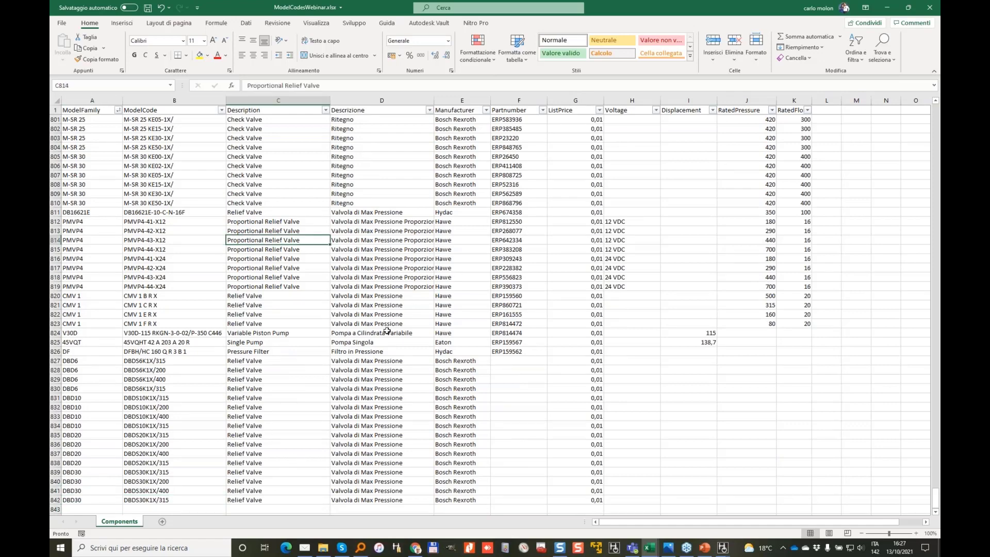
{"action": "scroll", "coordinate": [386, 330], "scroll_direction": "up", "scroll_amount": 2}
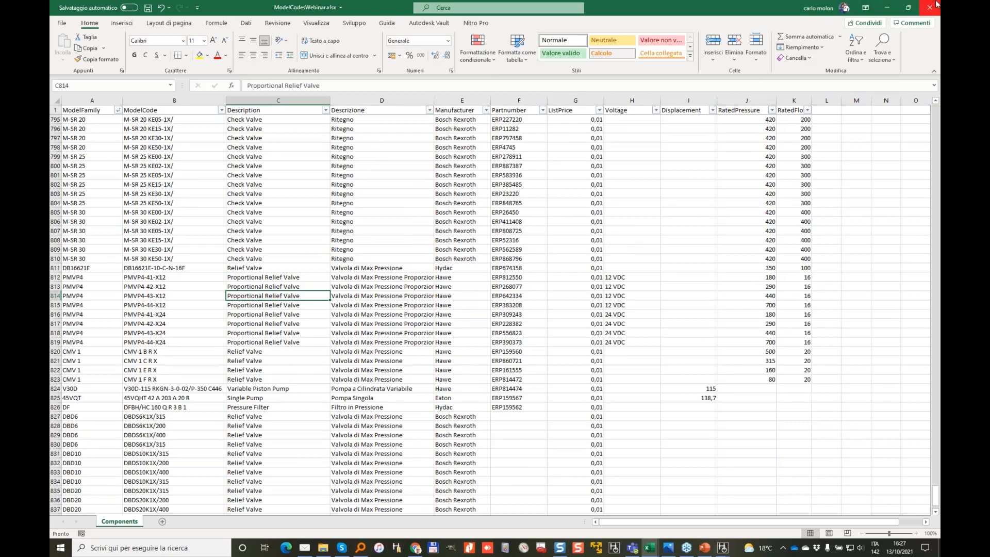
{"action": "left_click", "coordinate": [933, 10]}
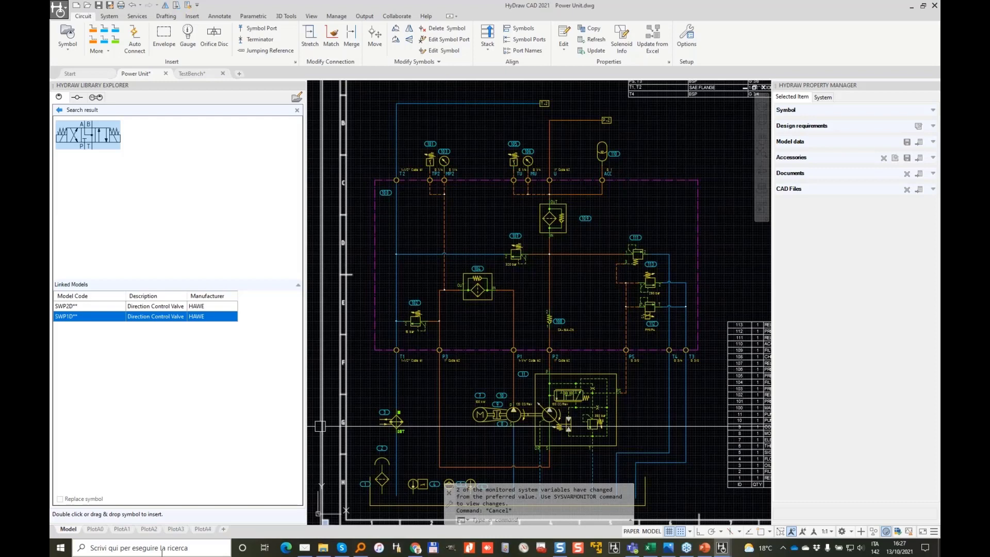
Step: Launch HyDraw Update From Excel 2021 from a Windows search for 'exce'
{"action": "left_click", "coordinate": [57, 554]}
{"action": "type", "text": "import"}
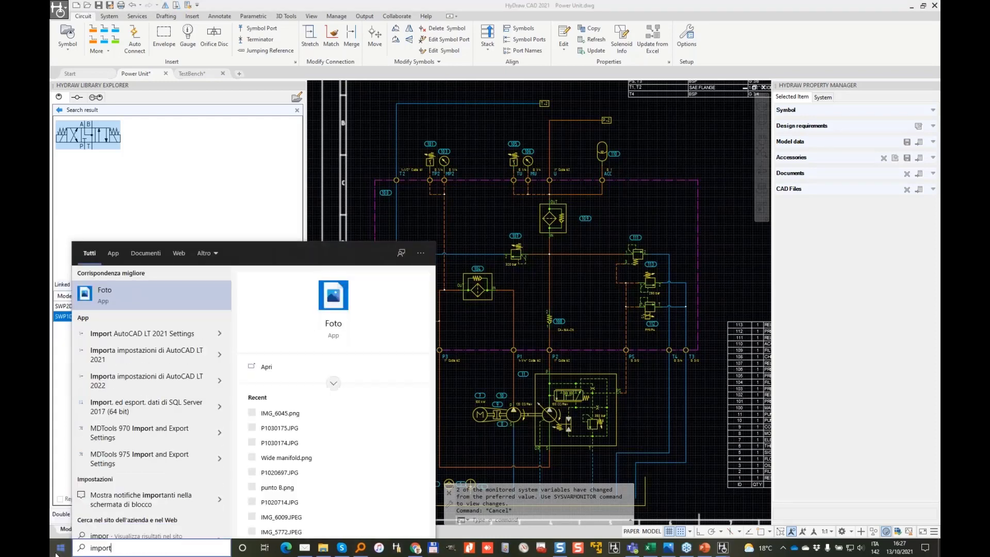
{"action": "key", "text": "ctrl+a"}
{"action": "type", "text": "exce"}
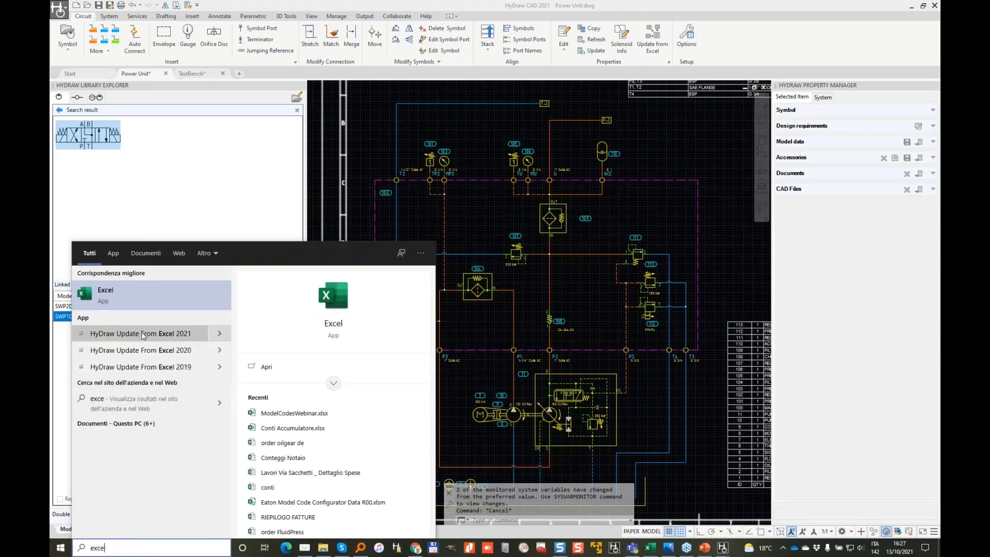
{"action": "left_click", "coordinate": [180, 337]}
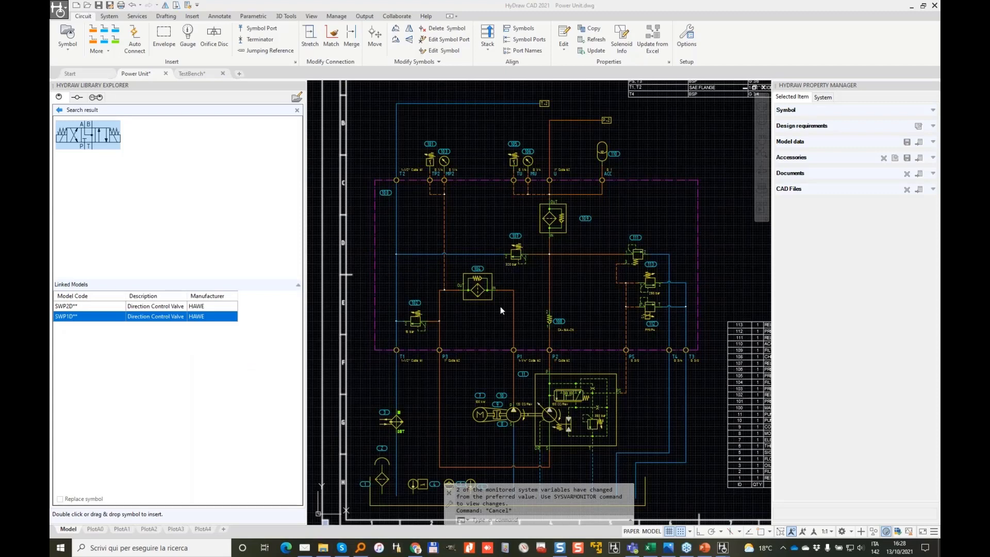
{"action": "mouse_move", "coordinate": [650, 551]}
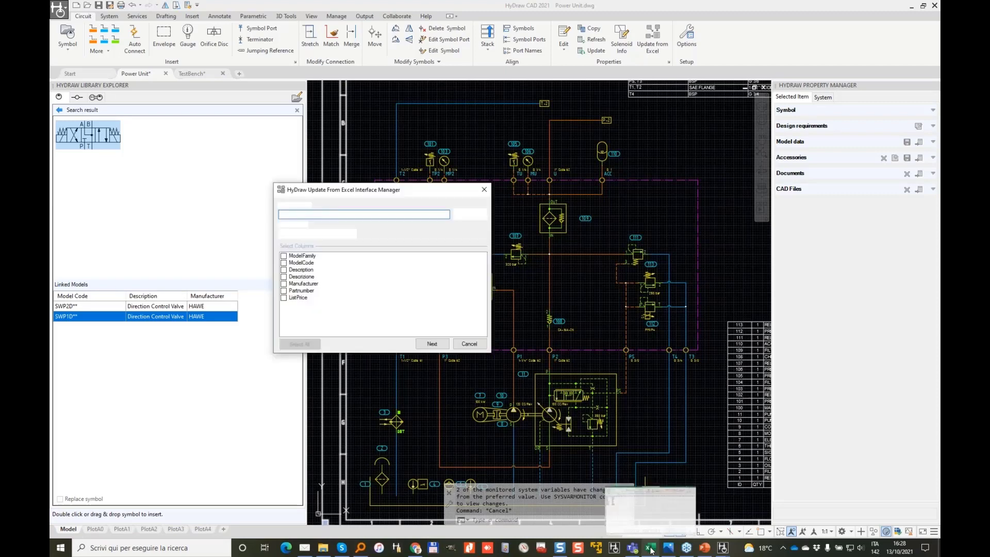
Step: Keep the Components sheet, tick ModelFamily, ModelCode, Description, Manufacturer, Partnumber, Displacement, RatedPressure, RatedFlow, and continue
{"action": "left_click", "coordinate": [351, 235]}
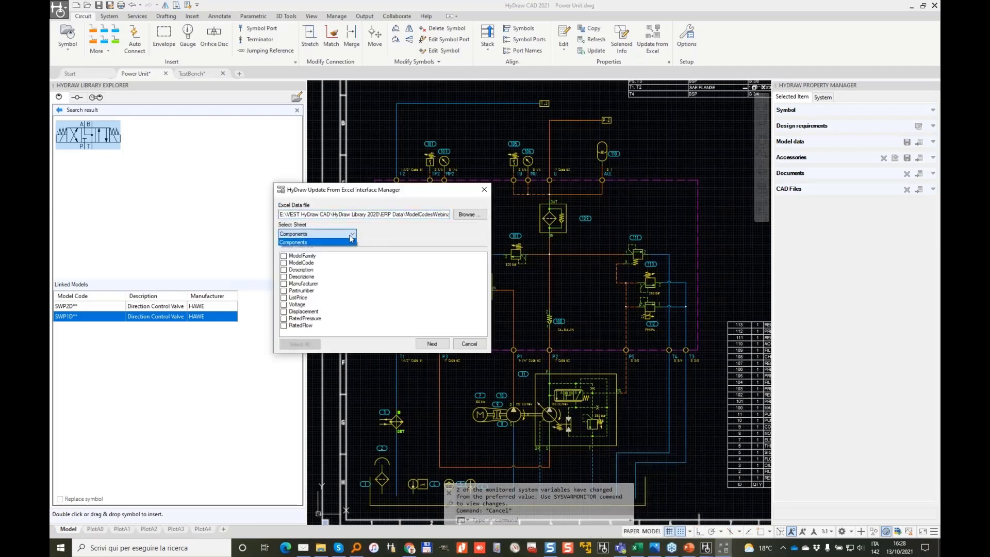
{"action": "left_click", "coordinate": [350, 241]}
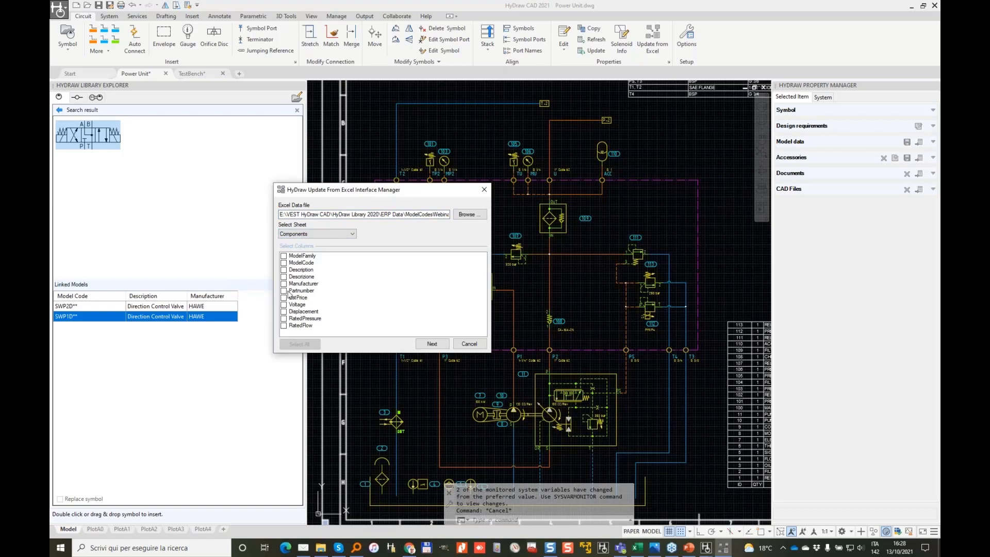
{"action": "left_click", "coordinate": [283, 256]}
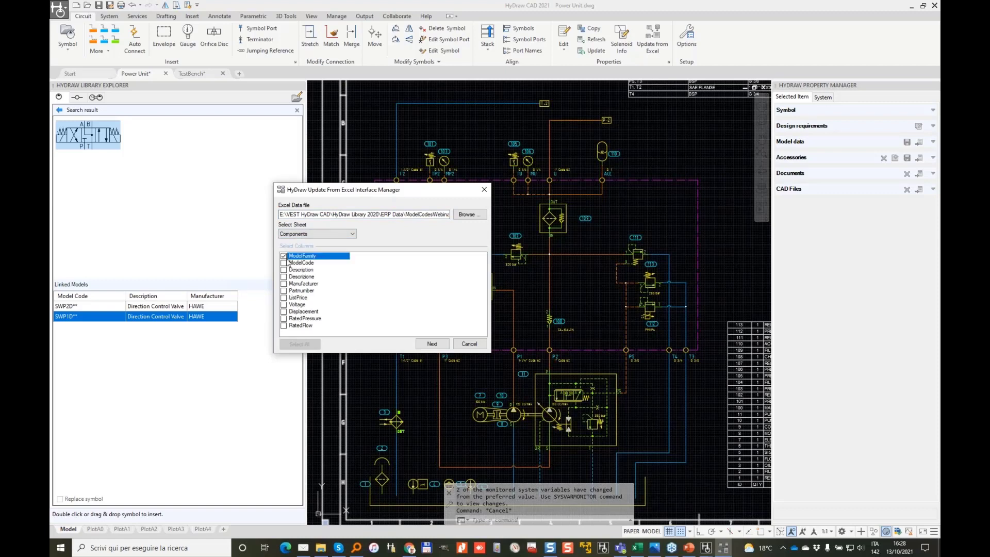
{"action": "left_click", "coordinate": [285, 263]}
{"action": "left_click", "coordinate": [286, 270]}
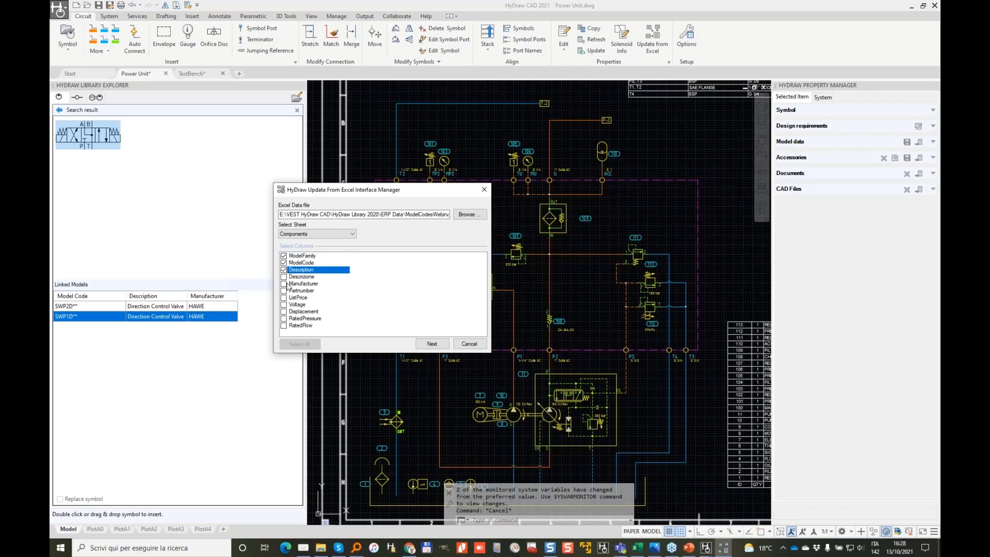
{"action": "left_click", "coordinate": [284, 284]}
{"action": "left_click", "coordinate": [284, 290]}
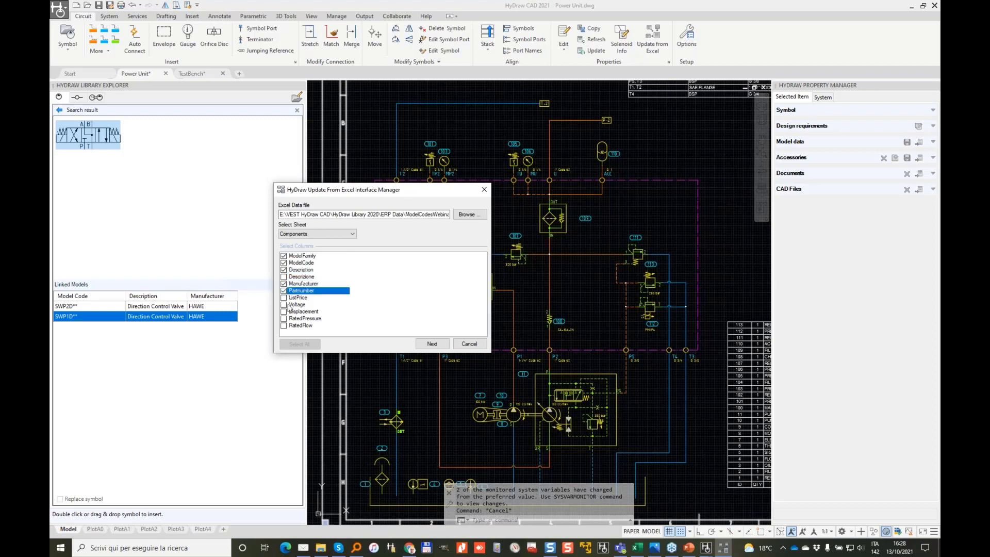
{"action": "left_click", "coordinate": [283, 311]}
{"action": "left_click", "coordinate": [284, 318]}
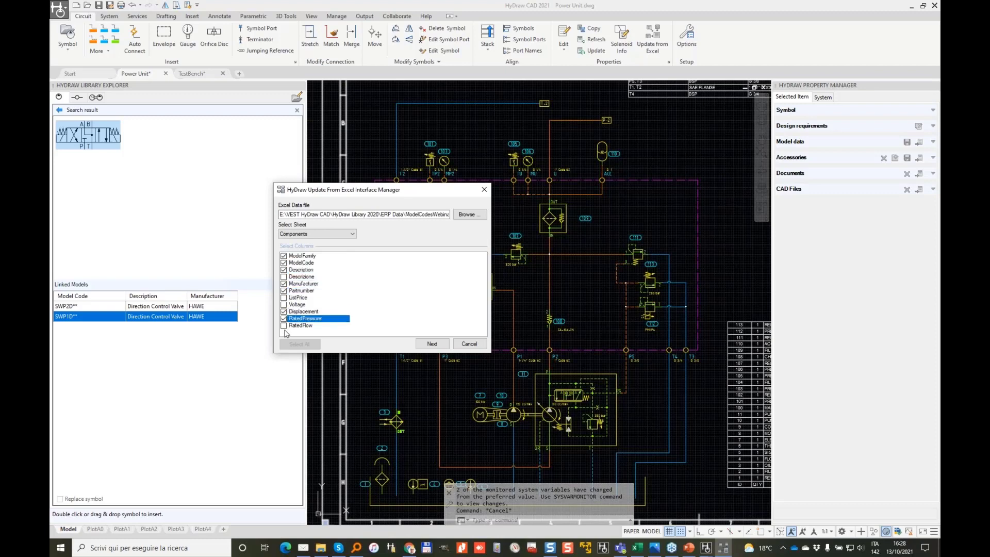
{"action": "left_click", "coordinate": [283, 326]}
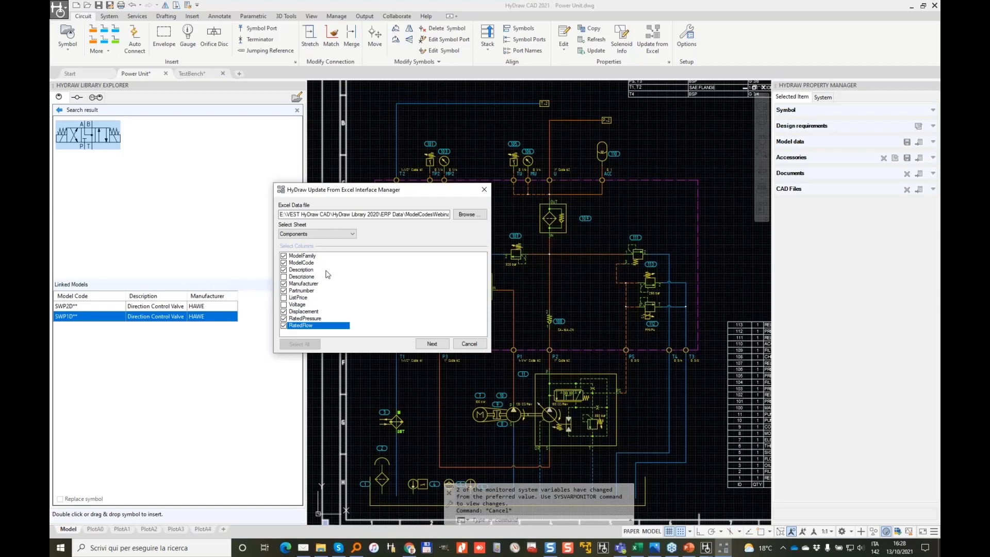
{"action": "left_click", "coordinate": [431, 343]}
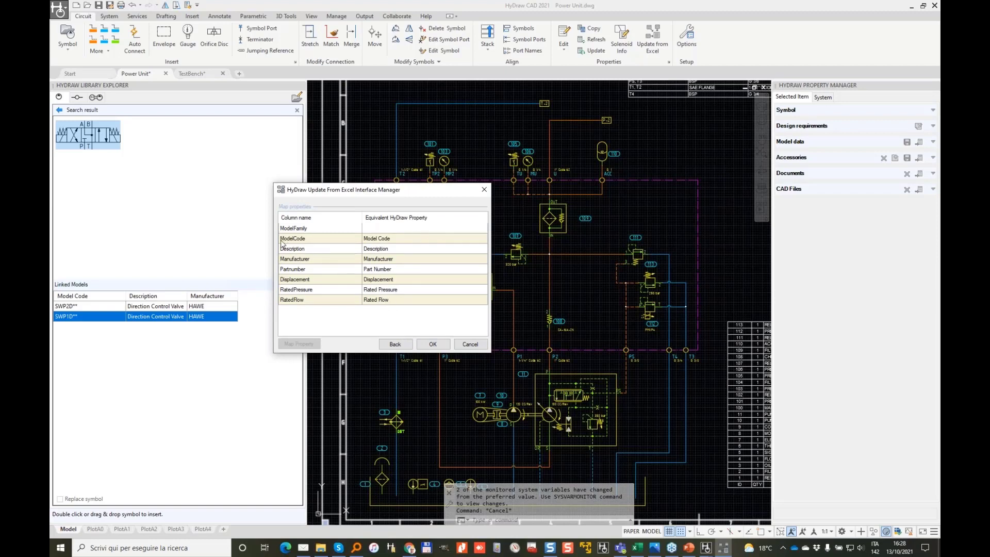
Step: Map the ModelFamily column to Model Family and save the configuration as UpdateFromExcelConfiguration.xml
{"action": "left_click", "coordinate": [379, 220]}
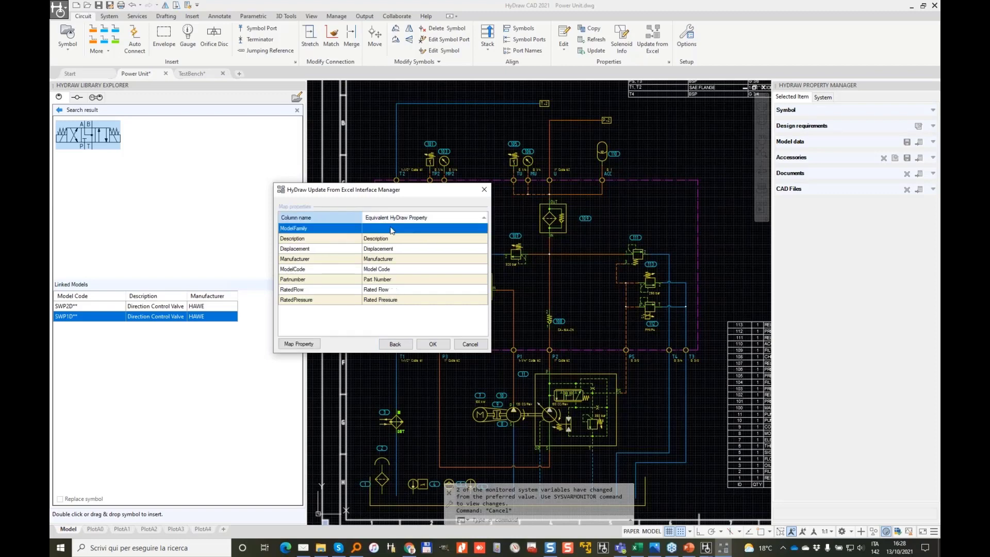
{"action": "left_click", "coordinate": [304, 344]}
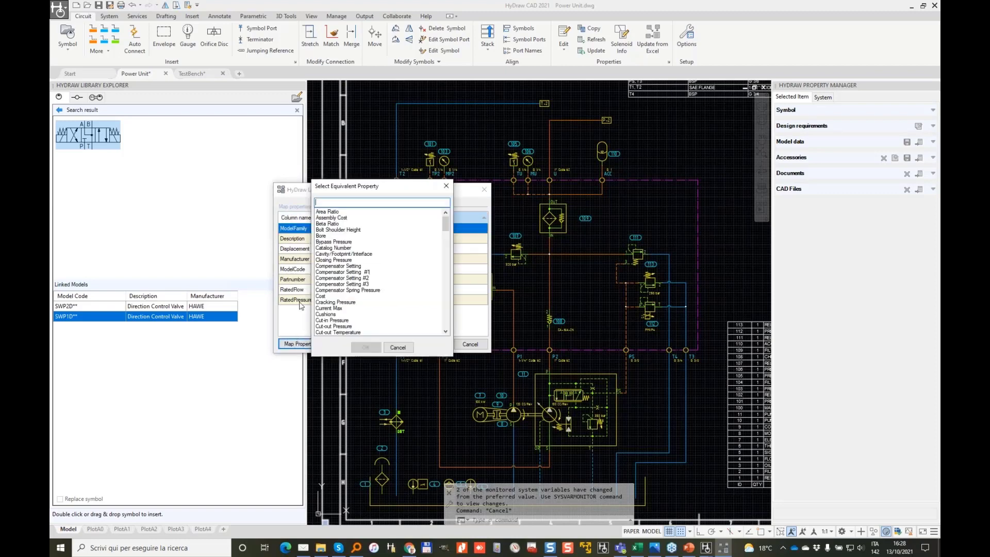
{"action": "type", "text": "model"}
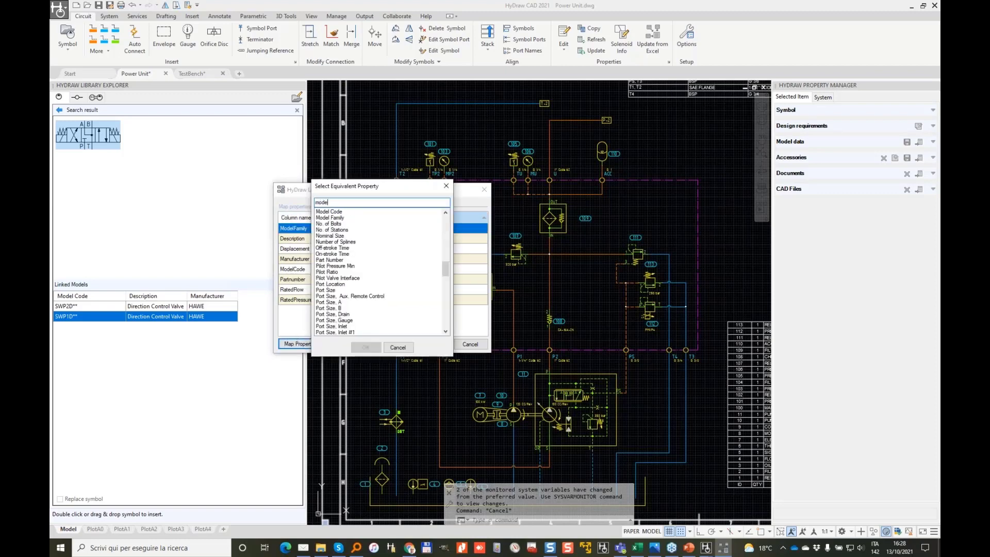
{"action": "left_click", "coordinate": [337, 211]}
{"action": "left_click", "coordinate": [345, 218]}
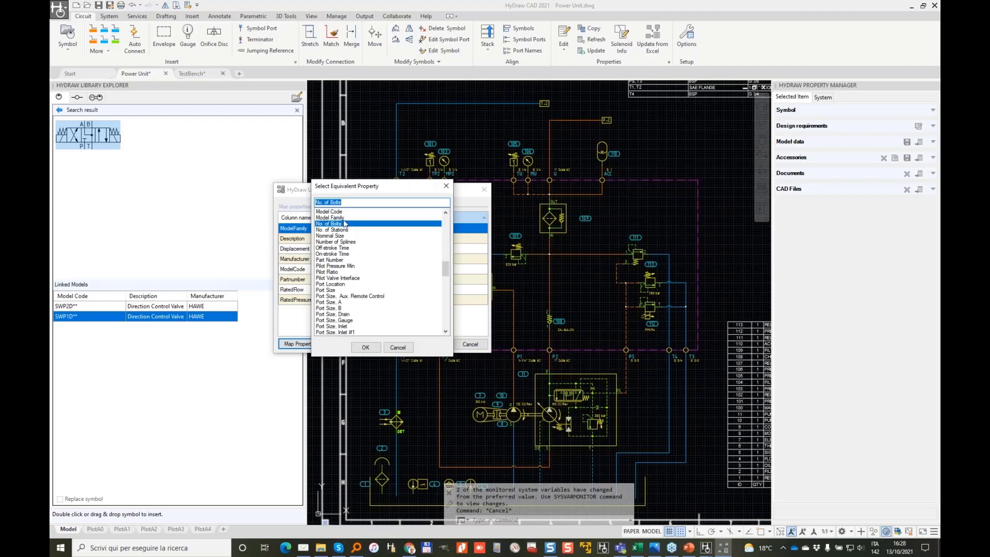
{"action": "left_click", "coordinate": [375, 349]}
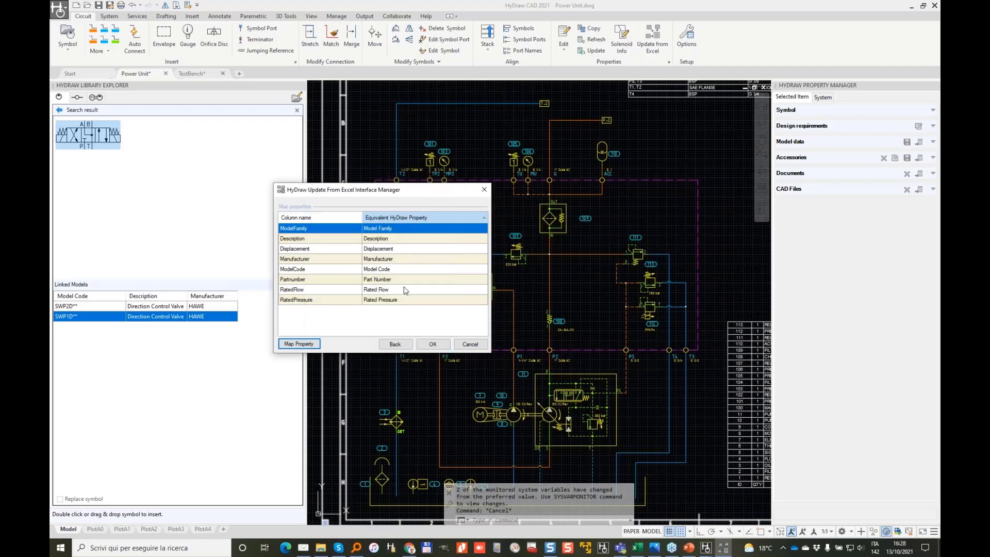
{"action": "left_click", "coordinate": [433, 345]}
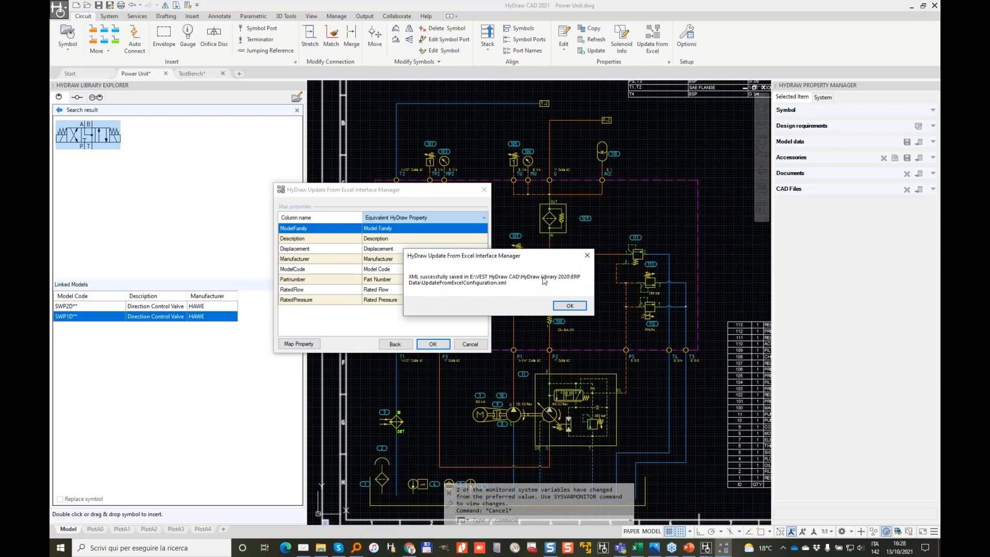
{"action": "left_click", "coordinate": [569, 307]}
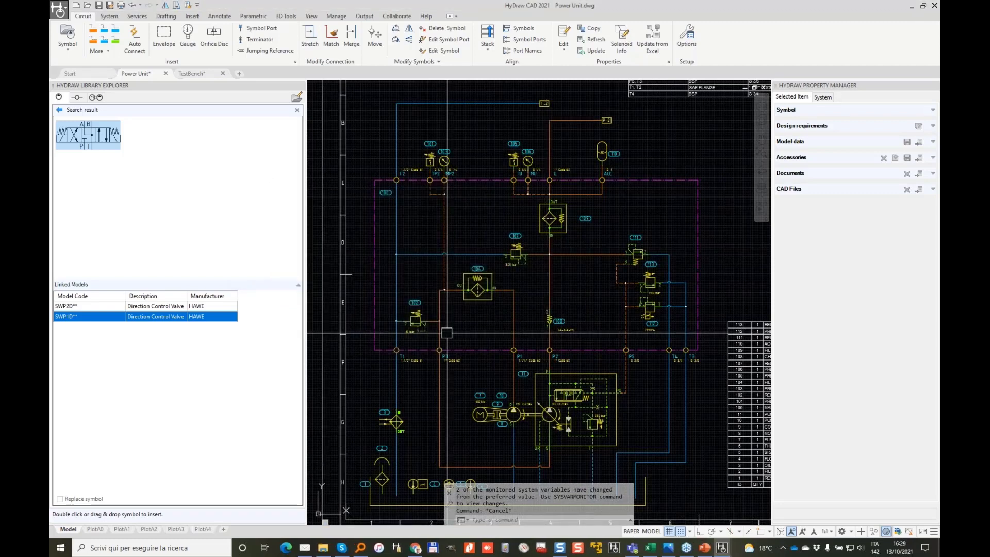
{"action": "left_click", "coordinate": [692, 36]}
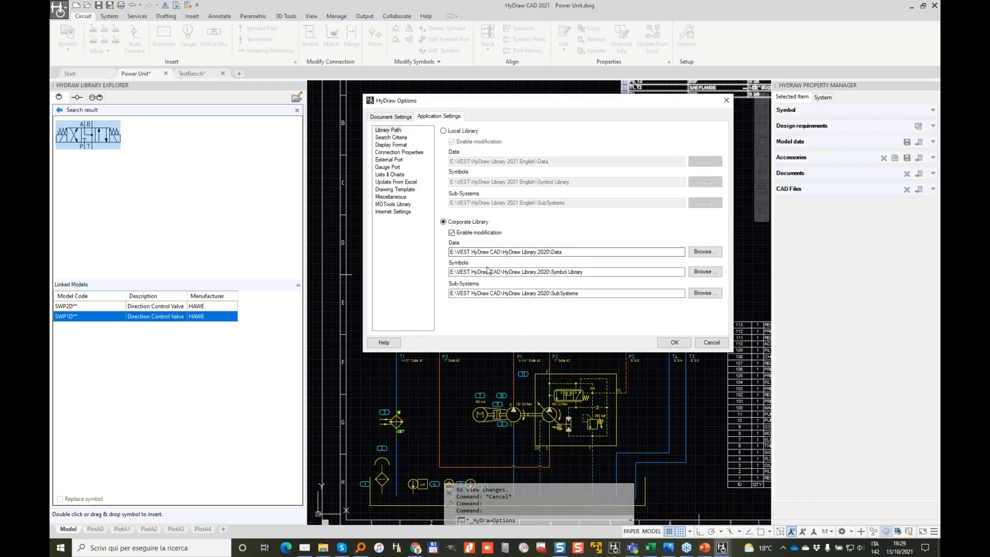
{"action": "left_click", "coordinate": [413, 182]}
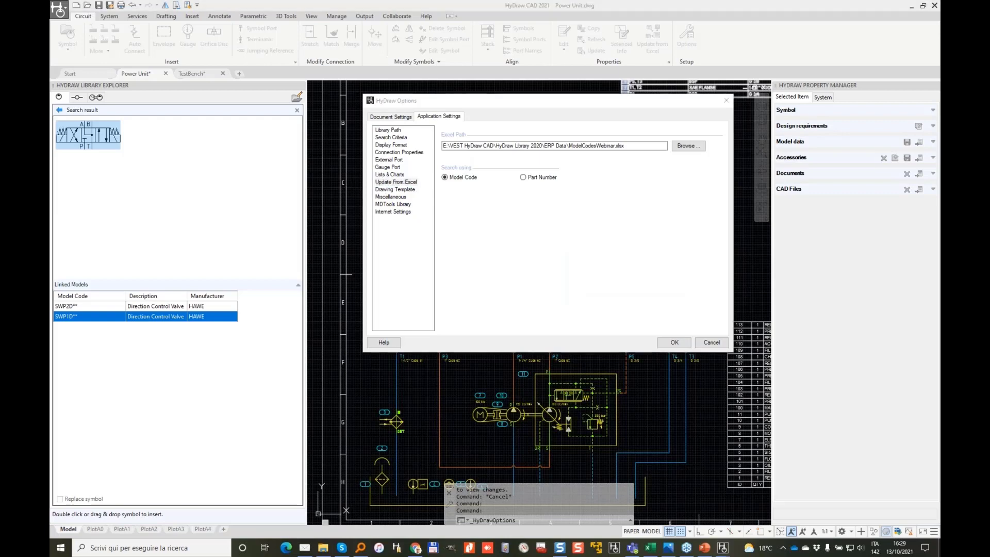
{"action": "mouse_move", "coordinate": [459, 126]}
{"action": "left_mouse_down"}
{"action": "mouse_move", "coordinate": [438, 142]}
{"action": "mouse_move", "coordinate": [633, 146]}
{"action": "mouse_move", "coordinate": [457, 135]}
{"action": "mouse_move", "coordinate": [593, 138]}
{"action": "mouse_move", "coordinate": [546, 156]}
{"action": "mouse_move", "coordinate": [442, 149]}
{"action": "mouse_move", "coordinate": [645, 138]}
{"action": "left_mouse_up"}
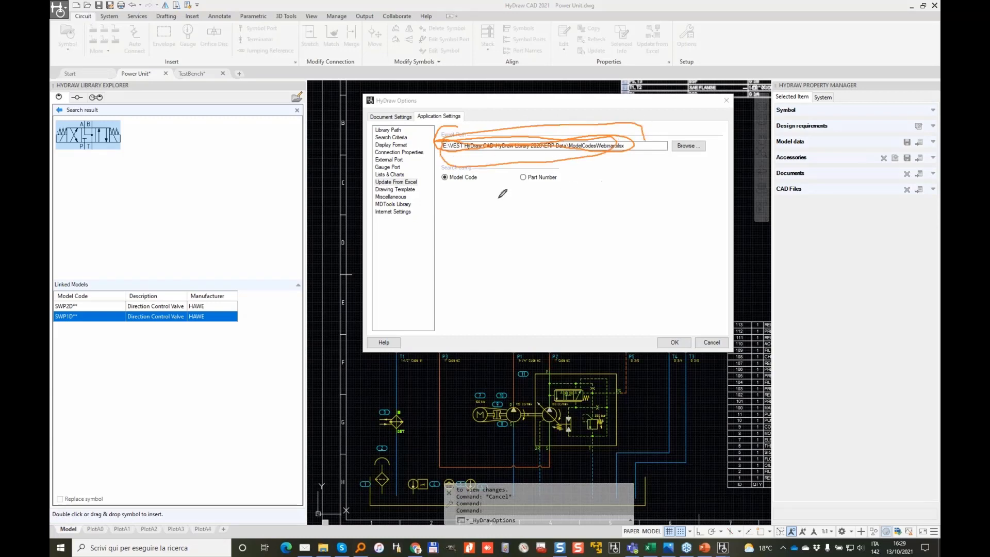
{"action": "mouse_move", "coordinate": [441, 164]}
{"action": "left_mouse_down"}
{"action": "mouse_move", "coordinate": [445, 190]}
{"action": "mouse_move", "coordinate": [487, 167]}
{"action": "mouse_move", "coordinate": [456, 171]}
{"action": "left_mouse_up"}
{"action": "left_click_drag", "start_coordinate": [510, 190], "coordinate": [564, 183]}
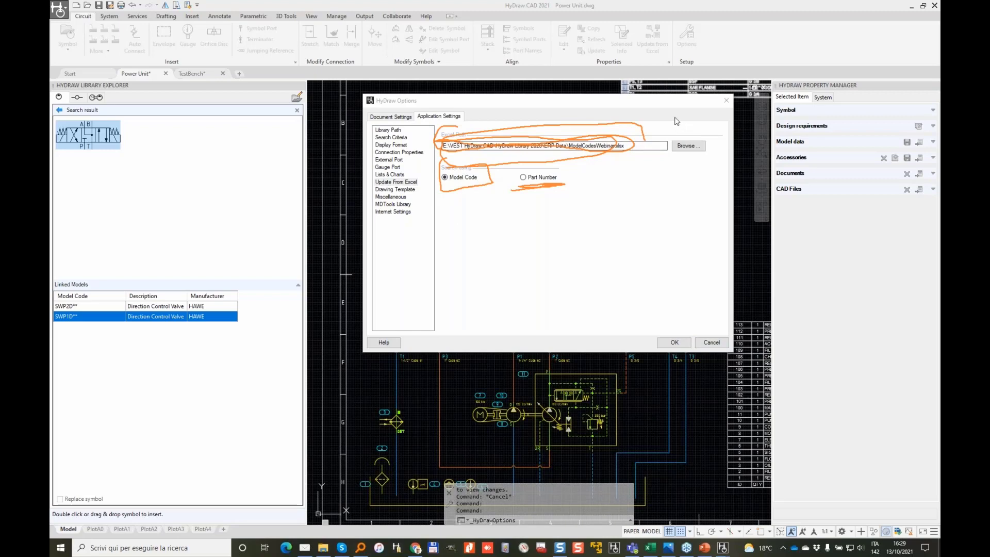
{"action": "left_click", "coordinate": [719, 343]}
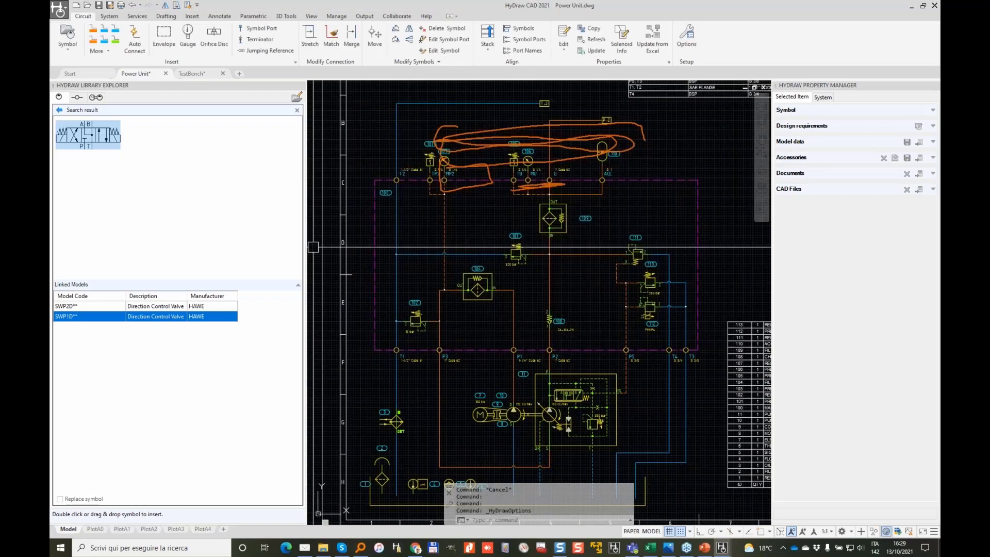
Step: Enter model code v30d on variable pump item 11 and launch Update from Excel on it
{"action": "key", "text": "Escape"}
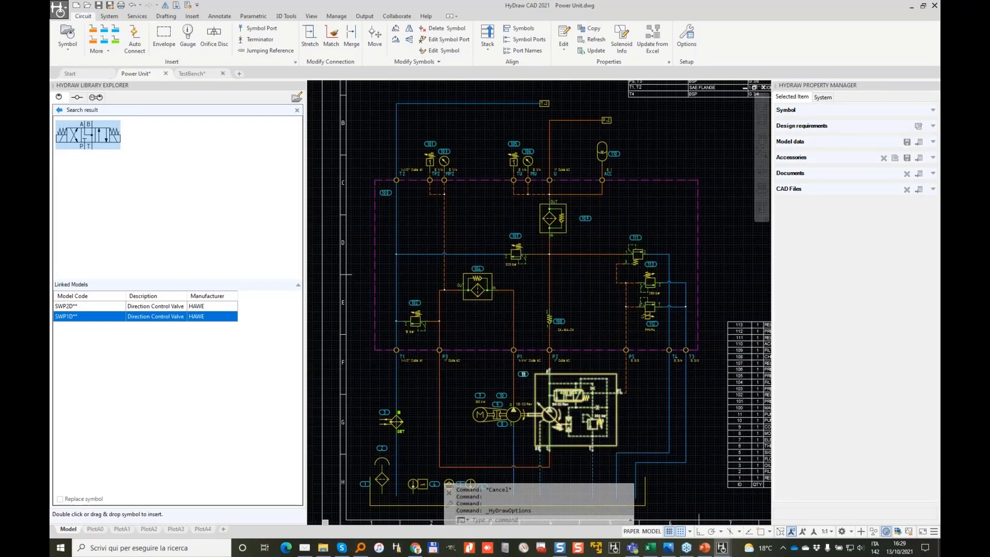
{"action": "scroll", "coordinate": [559, 473], "scroll_direction": "up", "scroll_amount": 5}
{"action": "left_click", "coordinate": [466, 224]}
{"action": "middle_click_drag", "start_coordinate": [627, 174], "coordinate": [628, 93]}
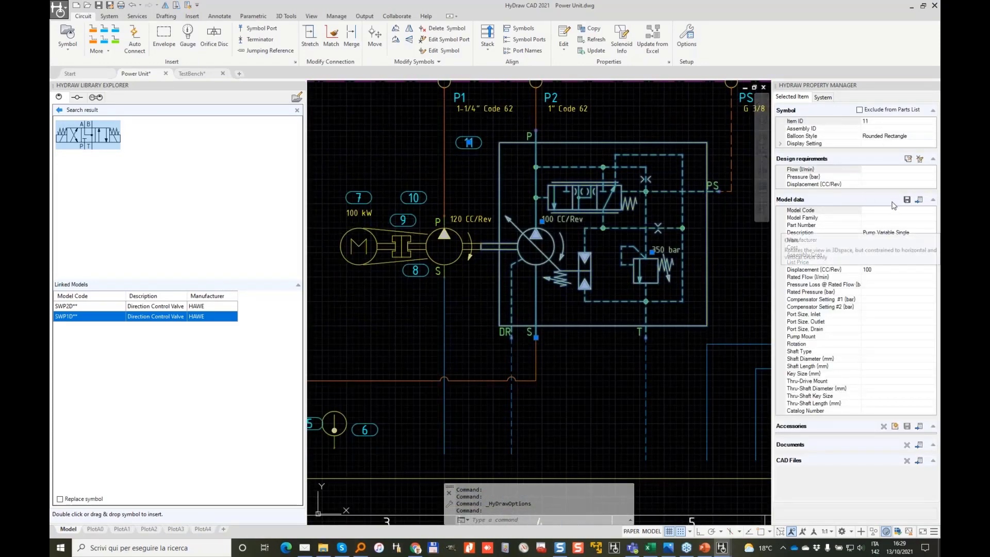
{"action": "left_click", "coordinate": [878, 212]}
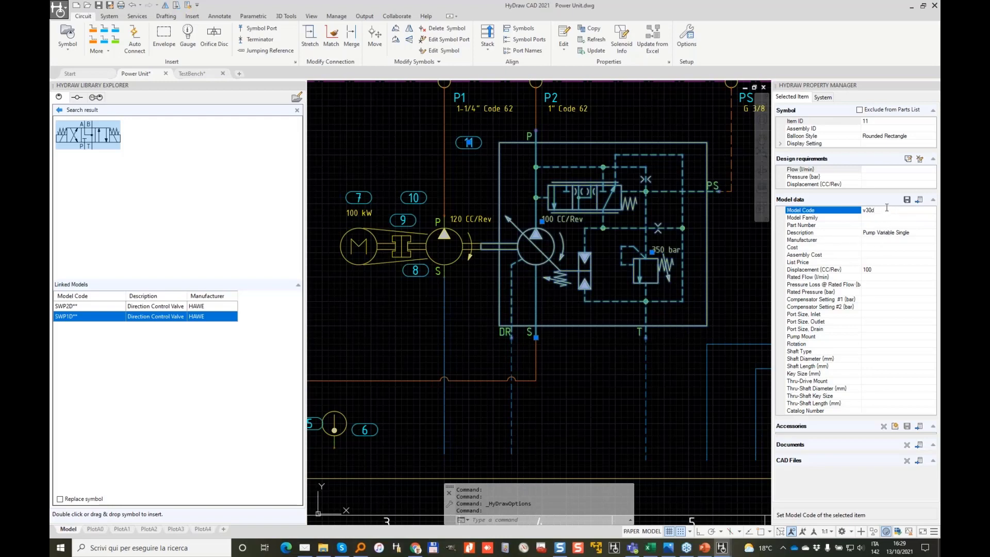
{"action": "key", "text": "Return"}
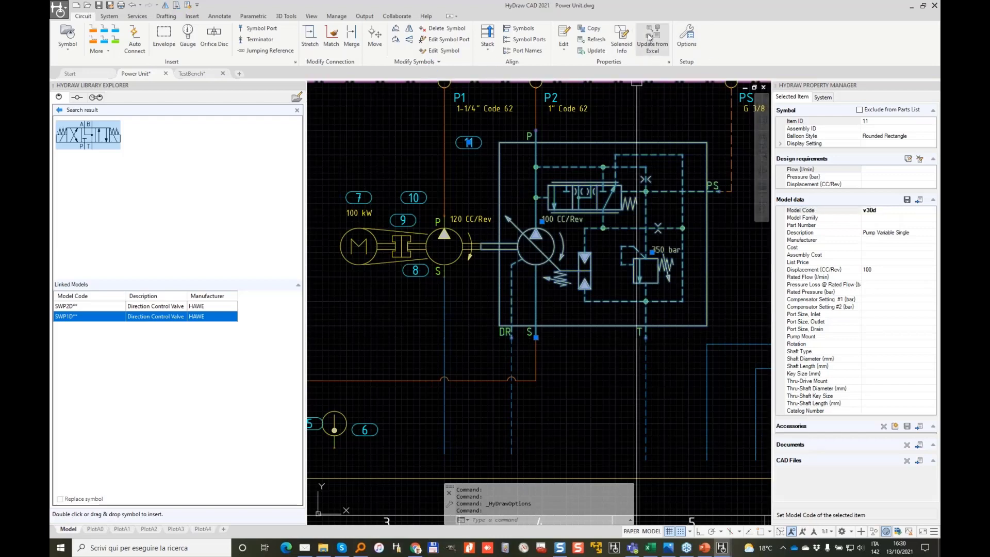
{"action": "left_click", "coordinate": [653, 34]}
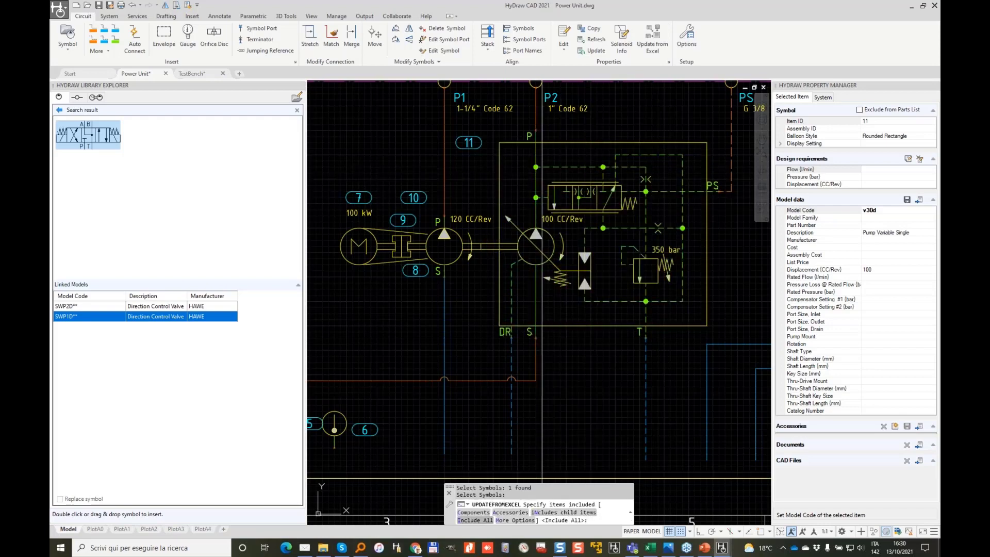
Step: Complete pump 11's Excel update by accepting the V30D model for all items
{"action": "left_click", "coordinate": [471, 520]}
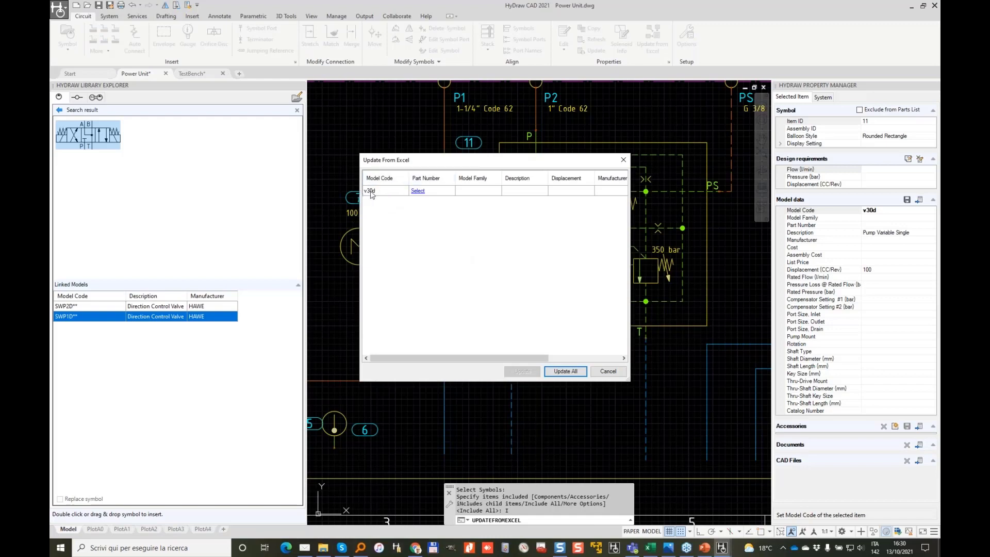
{"action": "left_click", "coordinate": [417, 191]}
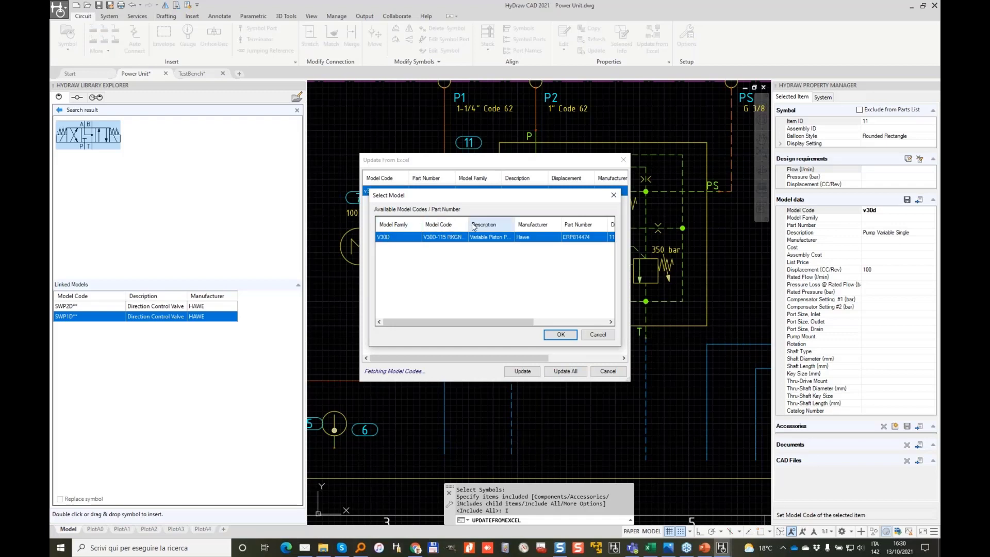
{"action": "left_click_drag", "start_coordinate": [468, 225], "coordinate": [502, 225]}
{"action": "left_click_drag", "start_coordinate": [508, 321], "coordinate": [574, 321]}
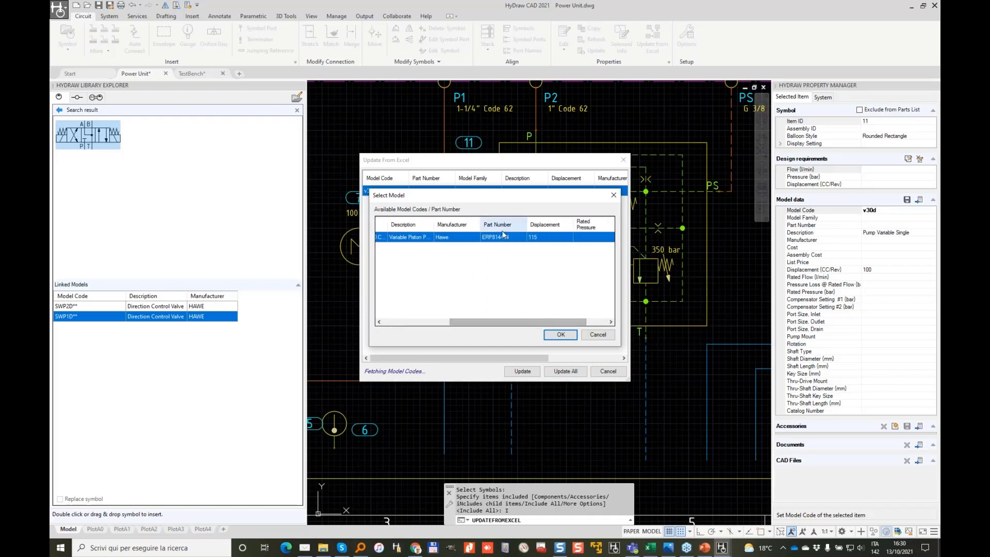
{"action": "left_click", "coordinate": [560, 334]}
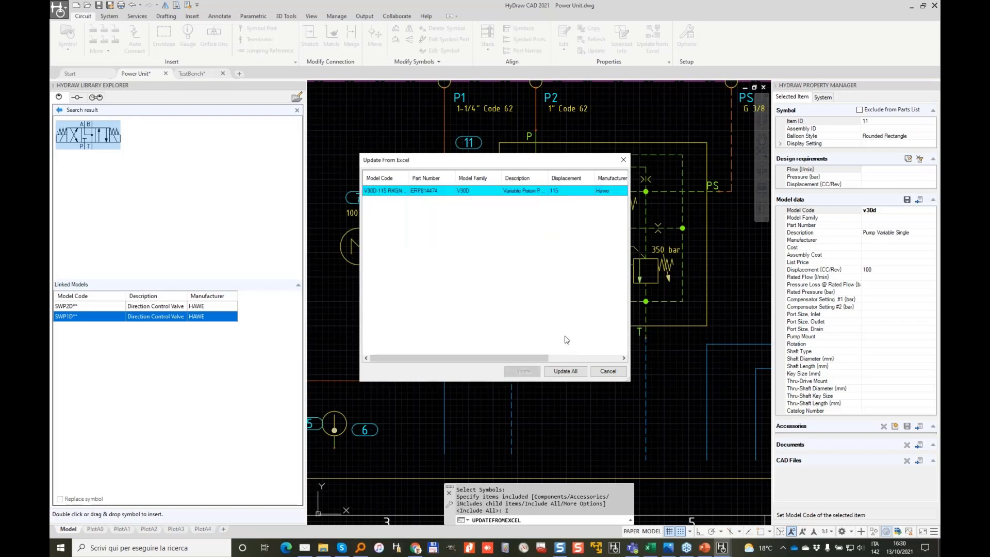
{"action": "left_click", "coordinate": [567, 371]}
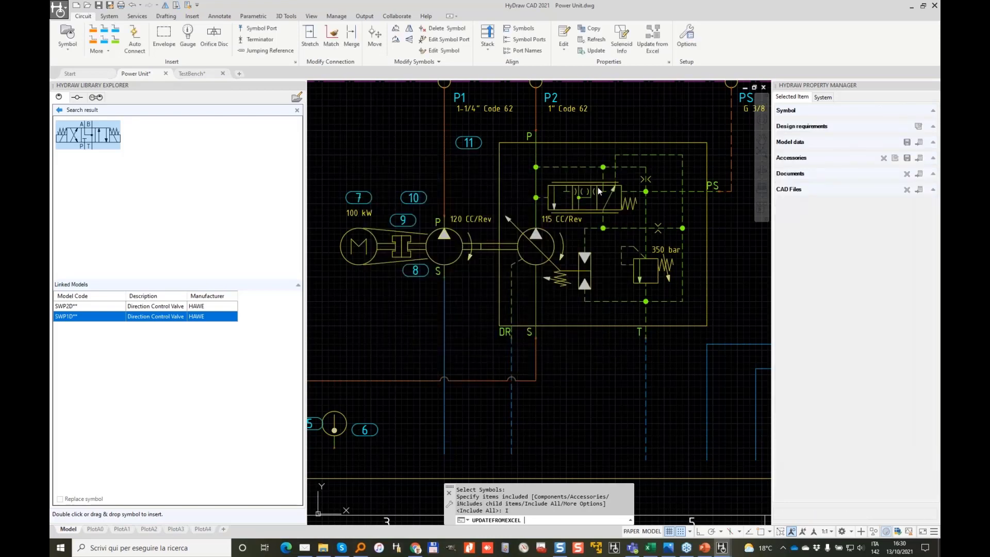
Step: Check the 115 CC/Rev pump's new data, then select the 120 CC/Rev pump
{"action": "scroll", "coordinate": [578, 206], "scroll_direction": "up", "scroll_amount": 5}
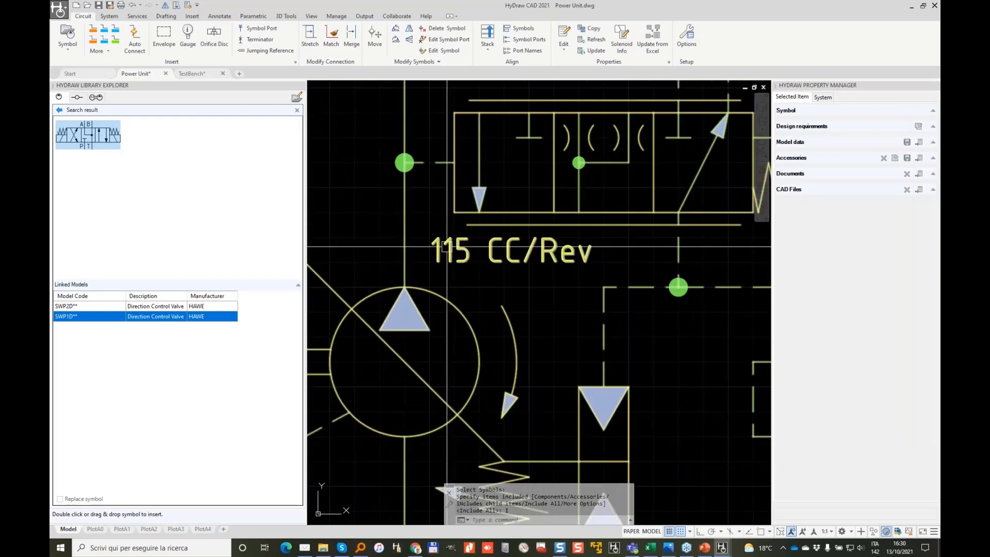
{"action": "left_click", "coordinate": [446, 246]}
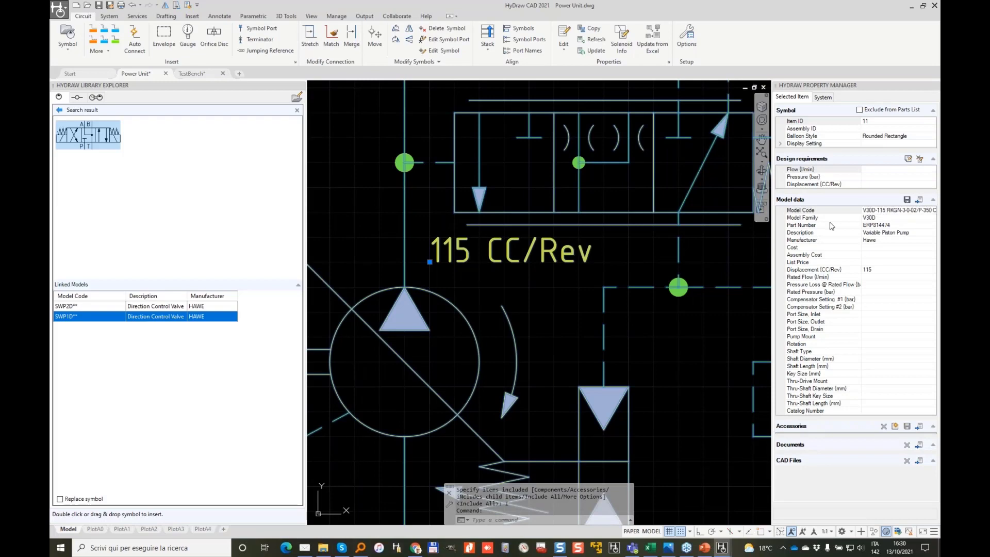
{"action": "scroll", "coordinate": [613, 201], "scroll_direction": "down", "scroll_amount": 5}
{"action": "key", "text": "Escape"}
{"action": "middle_click_drag", "start_coordinate": [667, 169], "coordinate": [542, 204]}
{"action": "scroll", "coordinate": [569, 254], "scroll_direction": "down", "scroll_amount": 3}
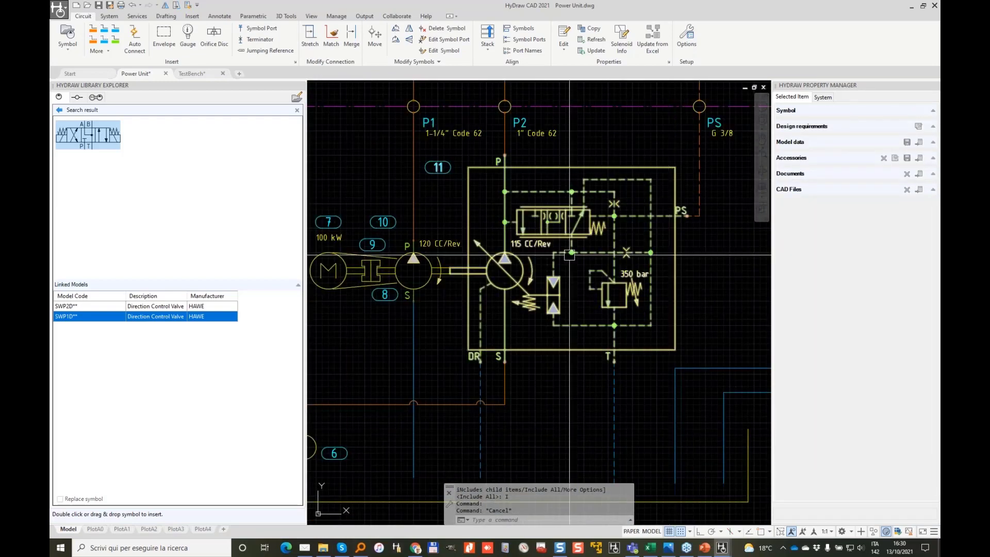
{"action": "middle_click_drag", "start_coordinate": [413, 271], "coordinate": [511, 263]}
{"action": "left_click", "coordinate": [511, 252]}
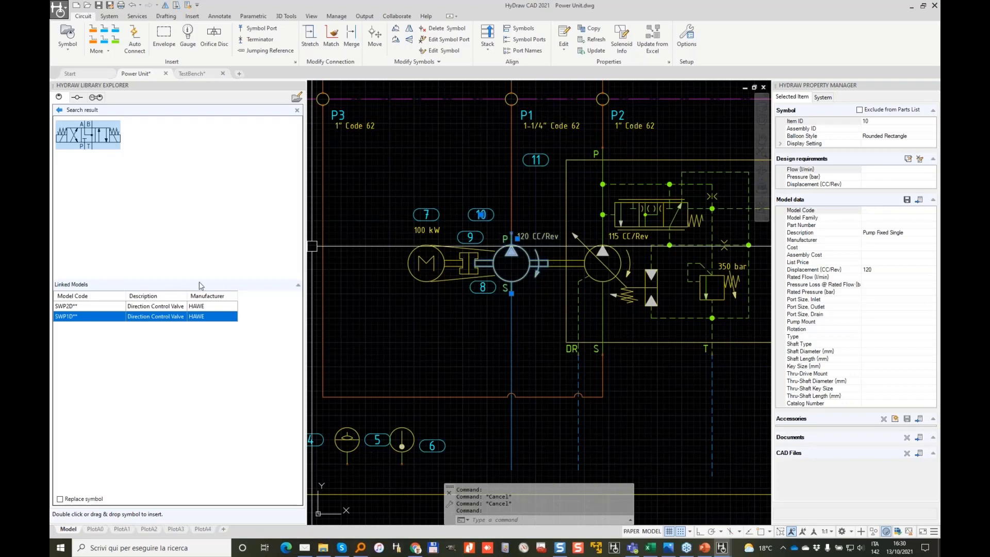
Step: Enter the partial model code 4 for the 120 CC/Rev pump
{"action": "left_click", "coordinate": [886, 210]}
{"action": "type", "text": "45vq"}
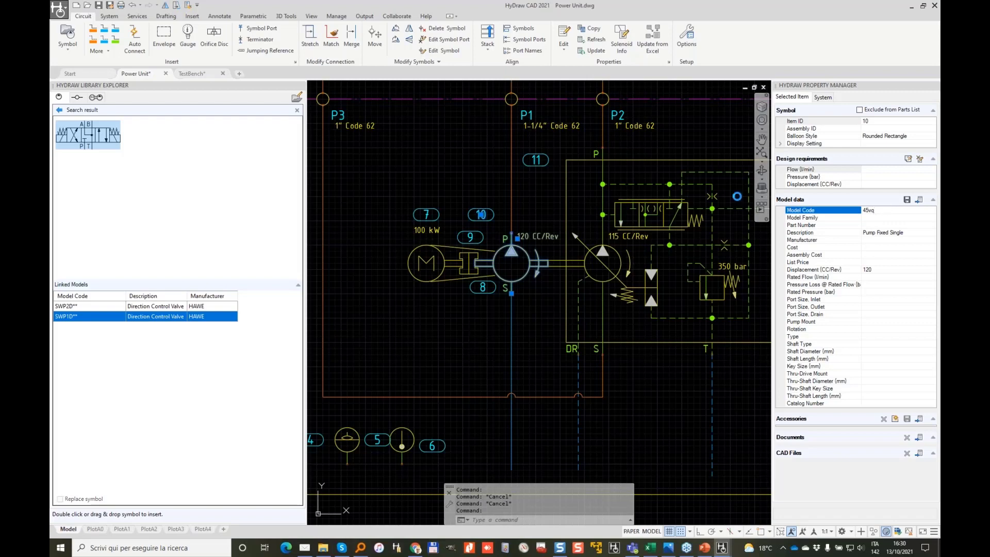
{"action": "key", "text": "Return"}
{"action": "key", "text": "Escape"}
Step: Update the pump from Excel, accepting the Eaton 45VQT model for all items
{"action": "left_click", "coordinate": [650, 34]}
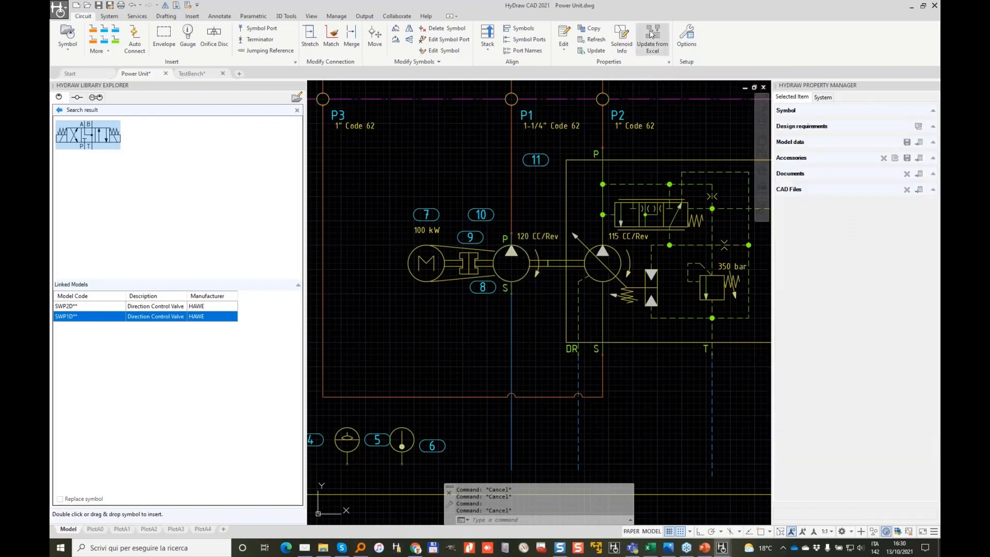
{"action": "left_click", "coordinate": [521, 250]}
{"action": "key", "text": "Return"}
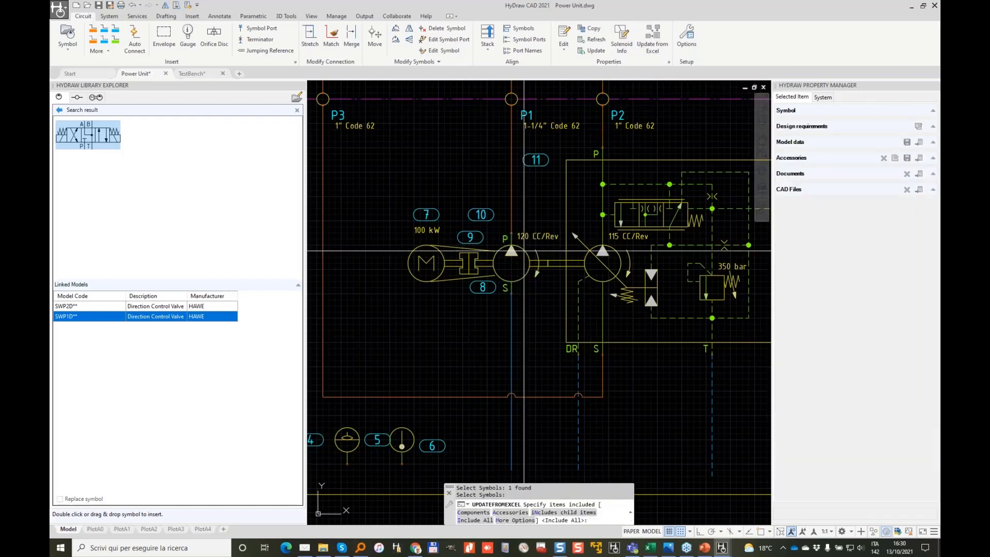
{"action": "left_click", "coordinate": [474, 520]}
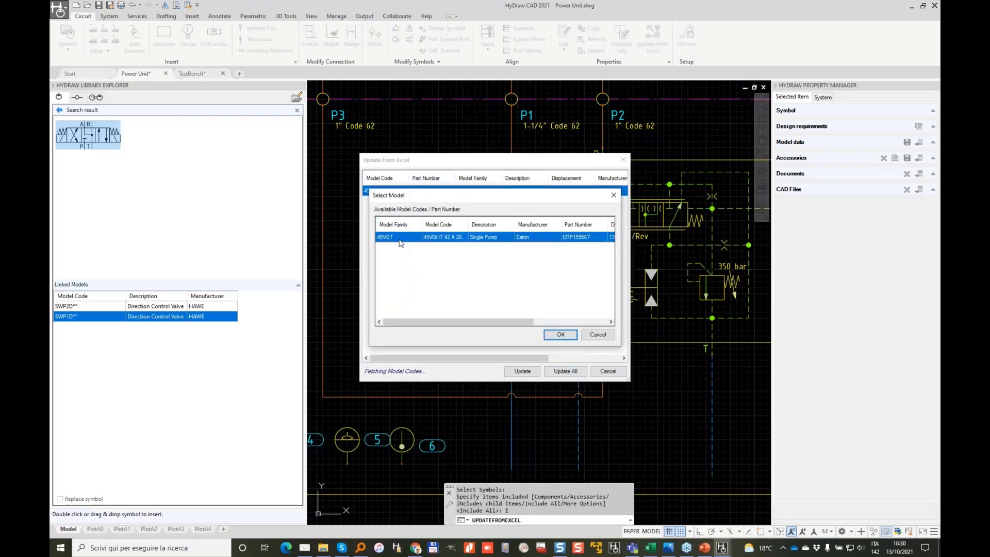
{"action": "left_click", "coordinate": [561, 335]}
{"action": "left_click", "coordinate": [569, 371]}
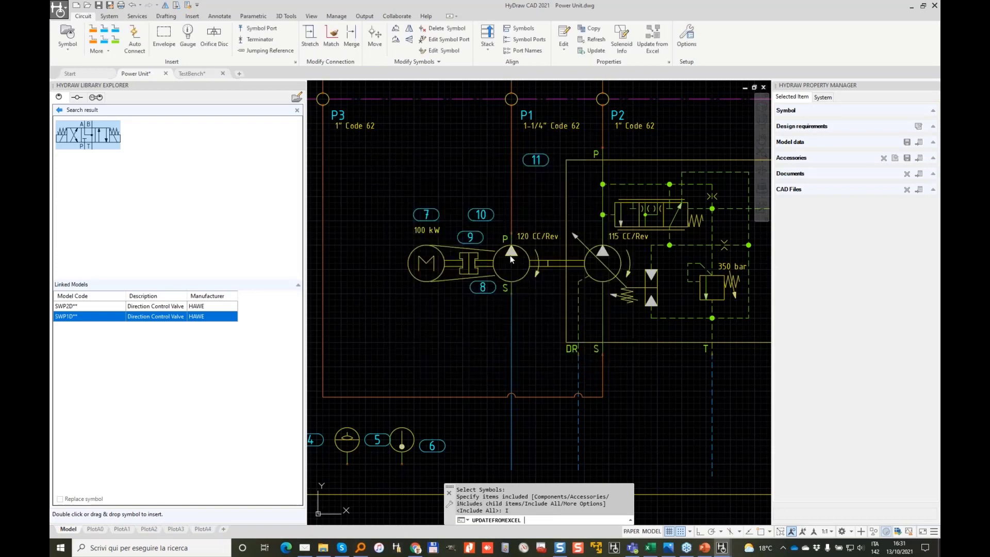
Step: Verify the pump now shows 138,7 CC/Rev, then select relief valve 102
{"action": "scroll", "coordinate": [509, 255], "scroll_direction": "up", "scroll_amount": 5}
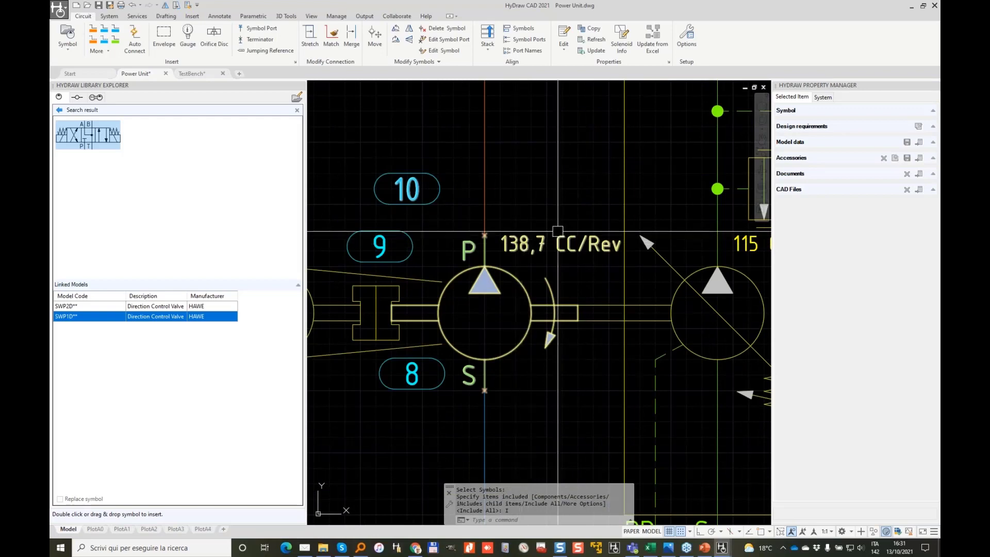
{"action": "left_click", "coordinate": [514, 256]}
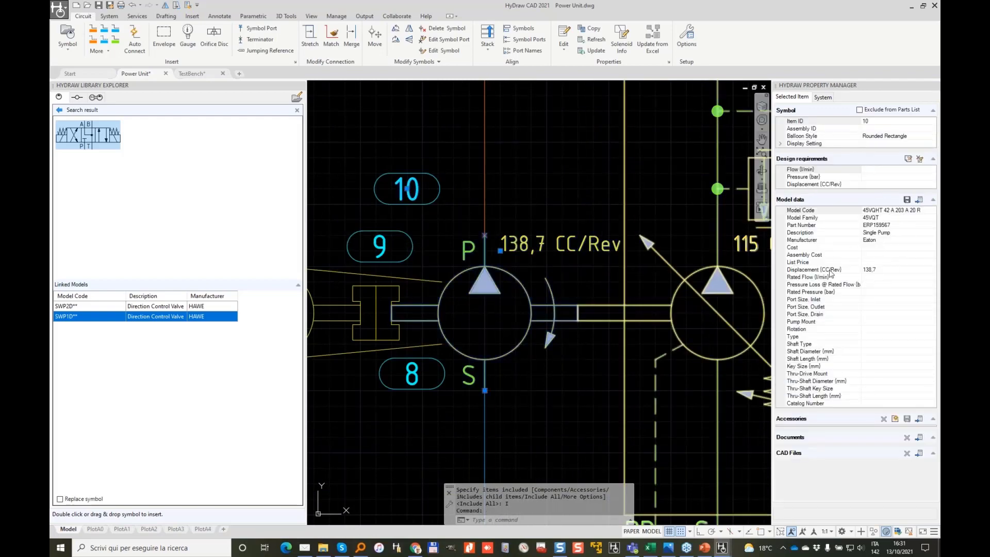
{"action": "key", "text": "Escape"}
{"action": "scroll", "coordinate": [500, 190], "scroll_direction": "down", "scroll_amount": 4}
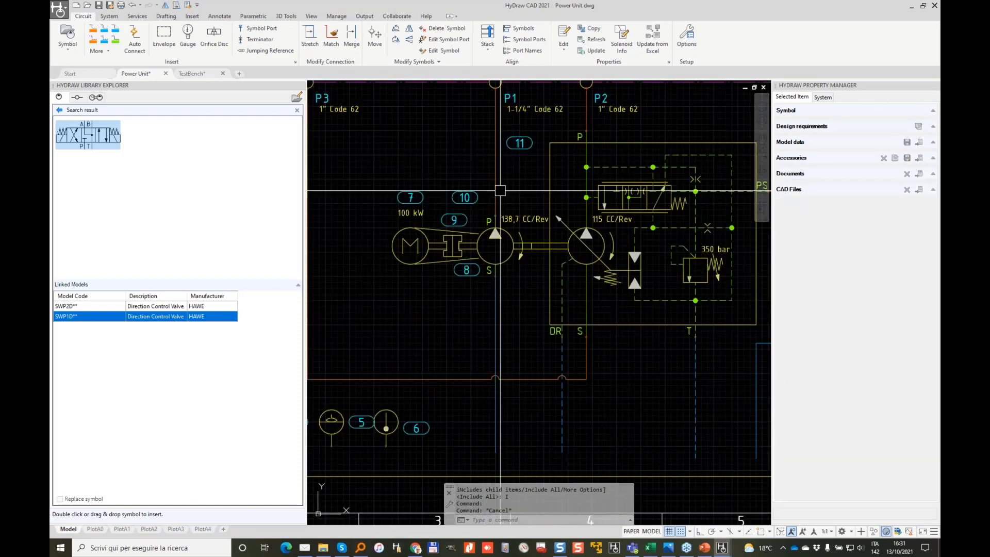
{"action": "scroll", "coordinate": [500, 190], "scroll_direction": "down", "scroll_amount": 2}
{"action": "scroll", "coordinate": [490, 240], "scroll_direction": "up", "scroll_amount": 6}
{"action": "left_click", "coordinate": [487, 242]}
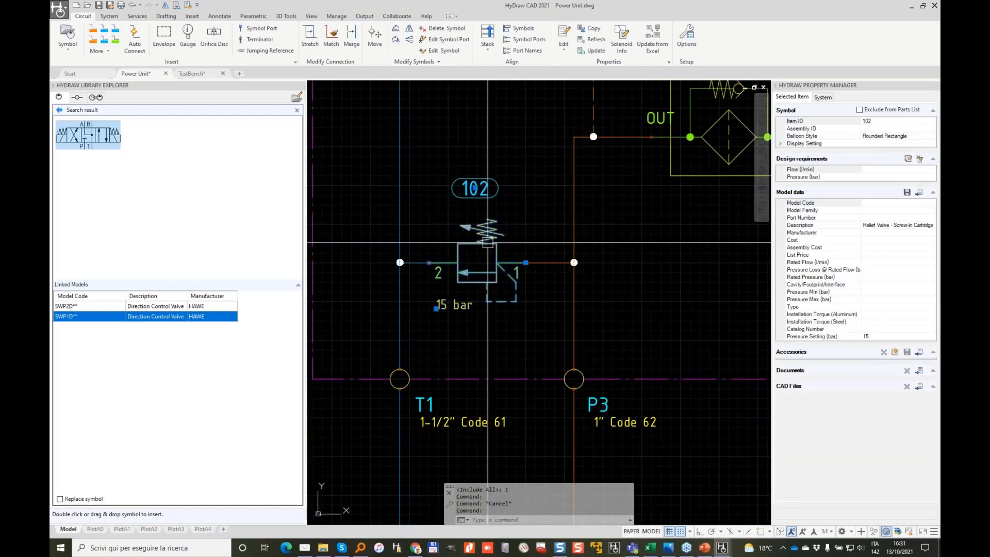
Step: Search the library for the dbd model family, filtered to Bosch Rexroth only
{"action": "left_click", "coordinate": [919, 193]}
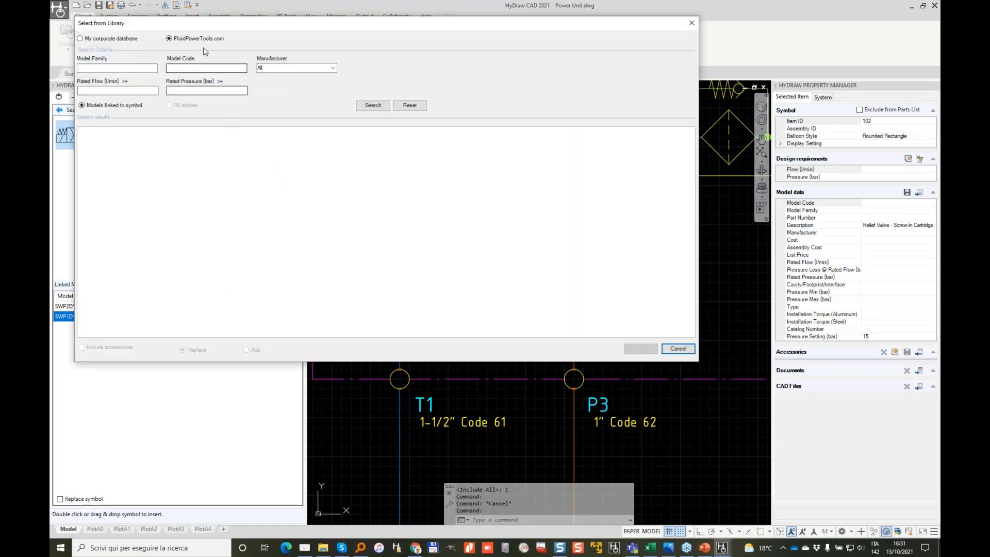
{"action": "left_click", "coordinate": [127, 68]}
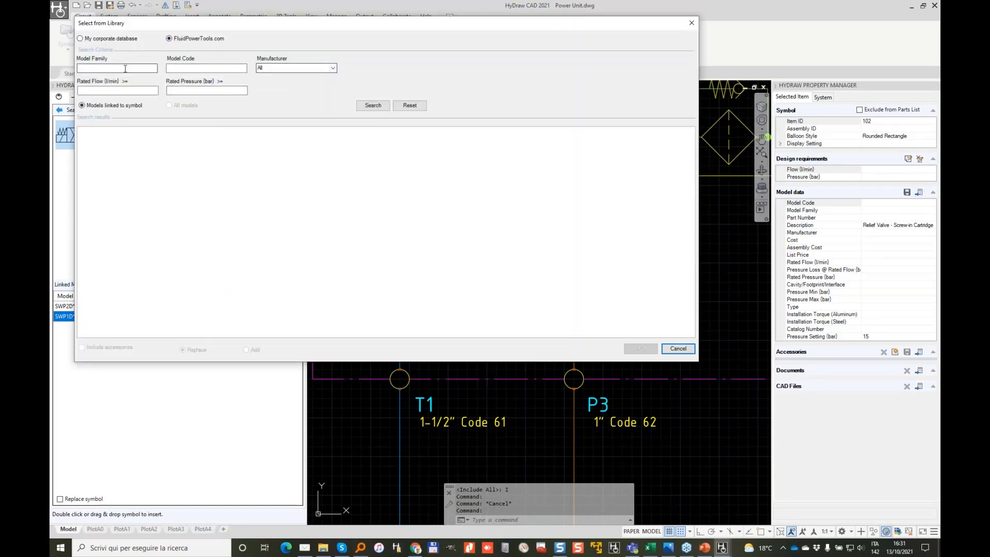
{"action": "left_click_drag", "start_coordinate": [295, 26], "coordinate": [464, 148]}
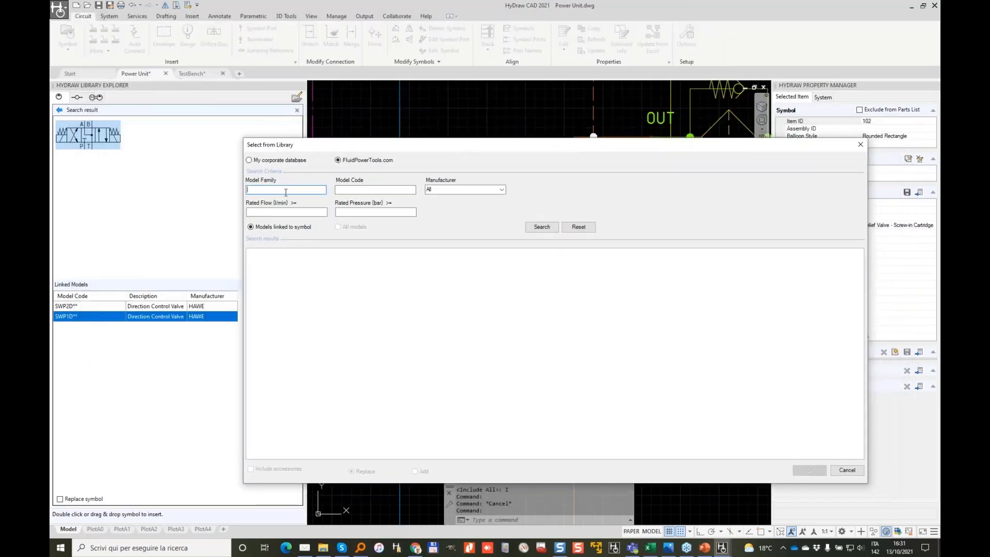
{"action": "type", "text": "dbd"}
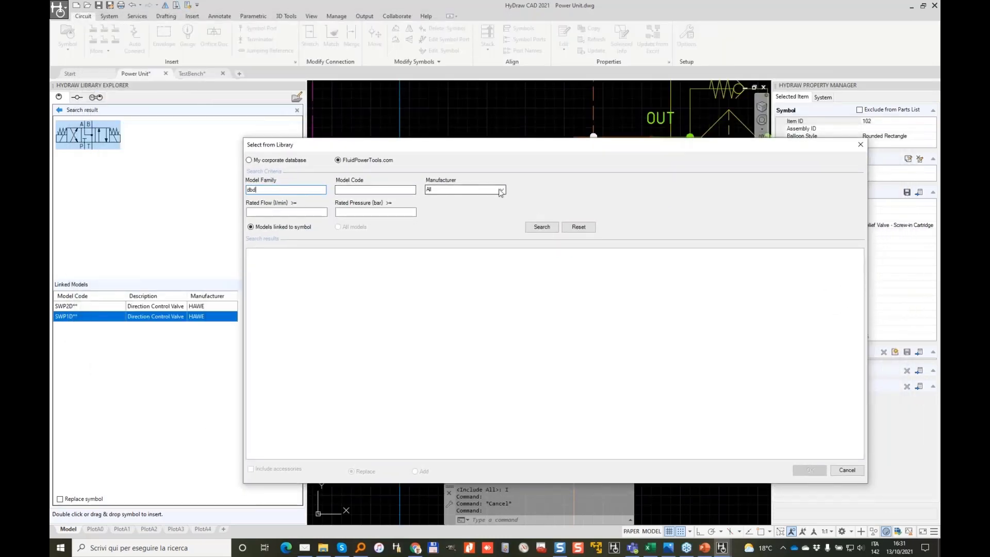
{"action": "left_click", "coordinate": [500, 189]}
{"action": "left_click", "coordinate": [429, 202]}
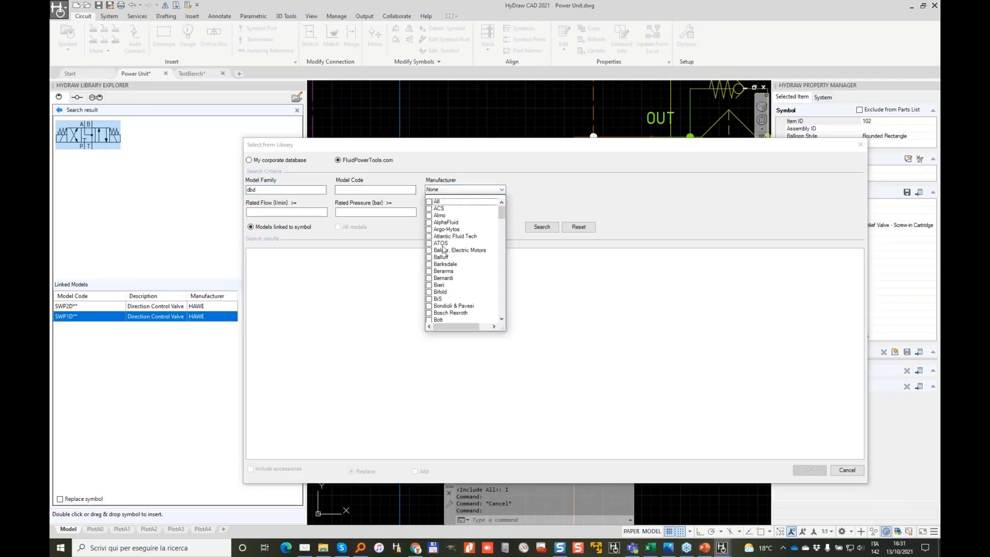
{"action": "scroll", "coordinate": [458, 287], "scroll_direction": "down", "scroll_amount": 1}
{"action": "left_click", "coordinate": [428, 292]}
{"action": "left_click", "coordinate": [532, 237]}
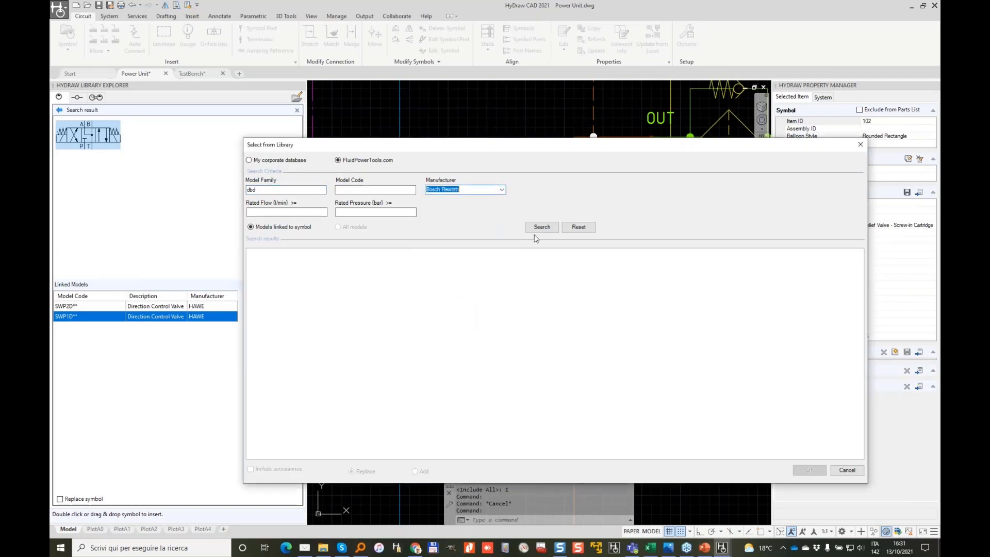
{"action": "left_click", "coordinate": [539, 227]}
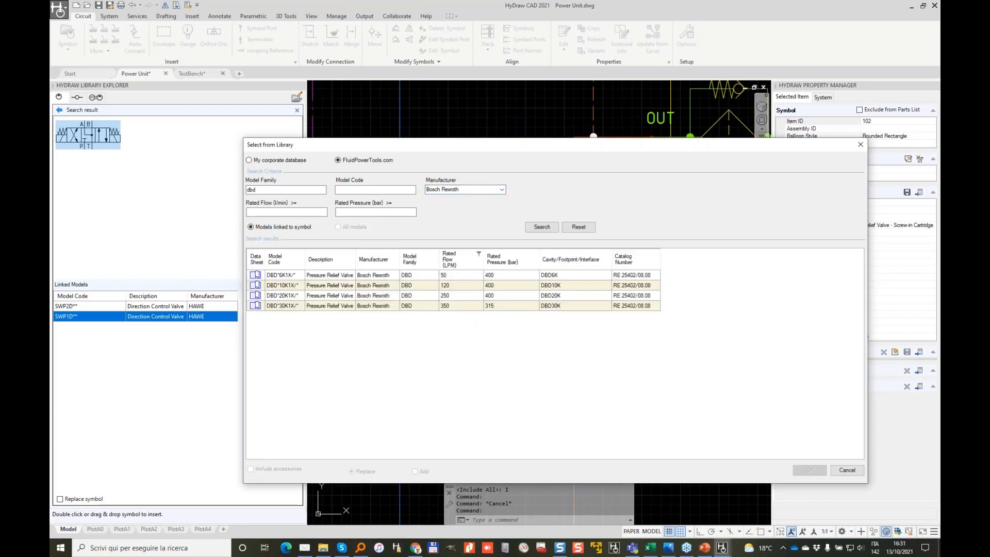
Step: Assign DBD*20K1X/* 250 l/min to valve 102 and place the DBD20K label below it
{"action": "left_click", "coordinate": [279, 297]}
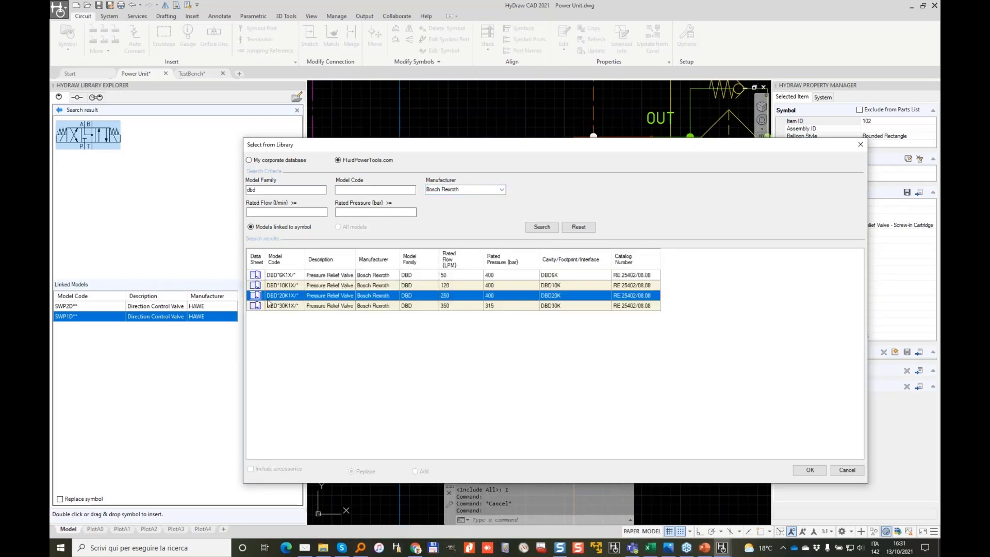
{"action": "left_click", "coordinate": [809, 470]}
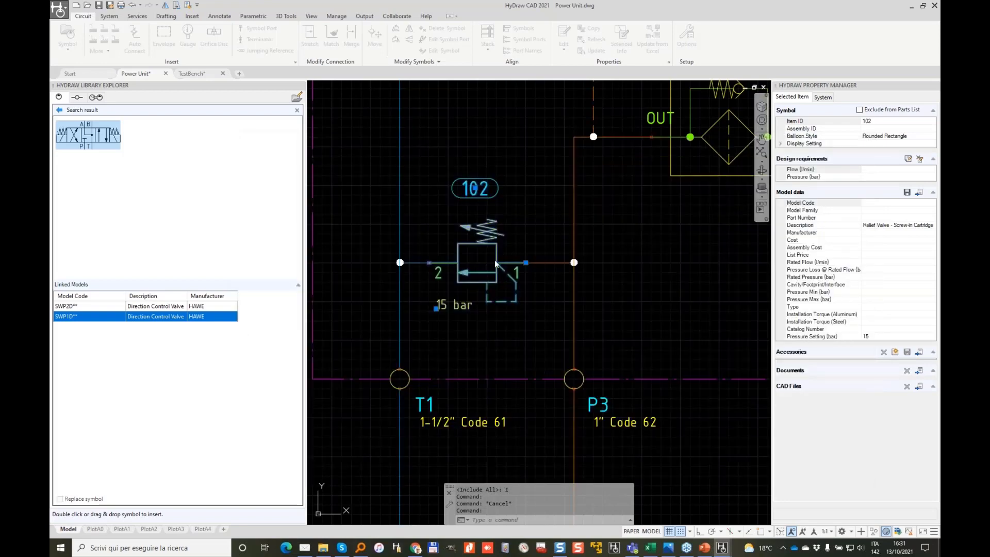
{"action": "left_click", "coordinate": [593, 252]}
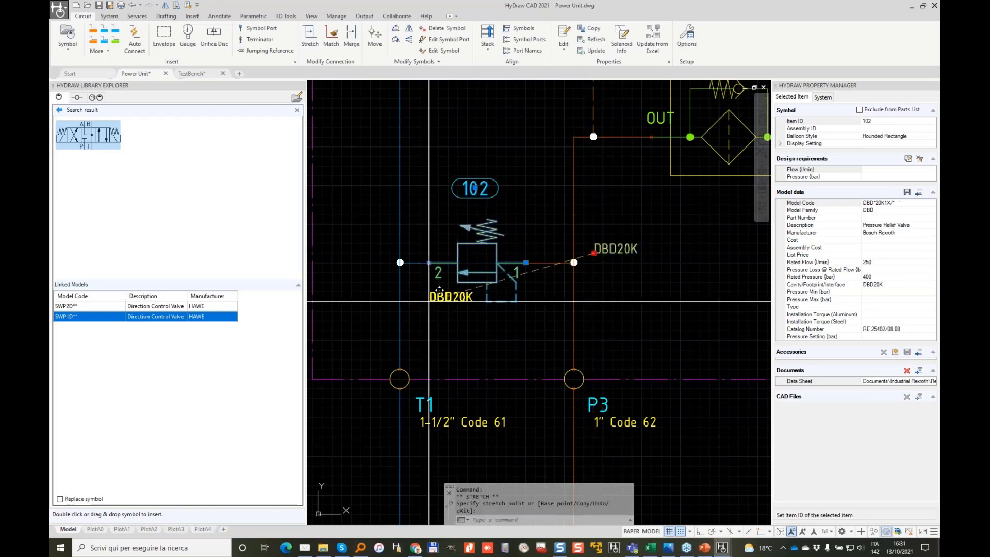
{"action": "left_click", "coordinate": [429, 301]}
{"action": "key", "text": "Escape"}
Step: Pan and zoom the view to bring relief valve 107 into sight
{"action": "scroll", "coordinate": [592, 289], "scroll_direction": "down", "scroll_amount": 4}
{"action": "middle_click_drag", "start_coordinate": [632, 243], "coordinate": [502, 295]}
{"action": "scroll", "coordinate": [630, 212], "scroll_direction": "down", "scroll_amount": 2}
{"action": "middle_click_drag", "start_coordinate": [630, 212], "coordinate": [561, 227]}
{"action": "scroll", "coordinate": [561, 230], "scroll_direction": "up", "scroll_amount": 2}
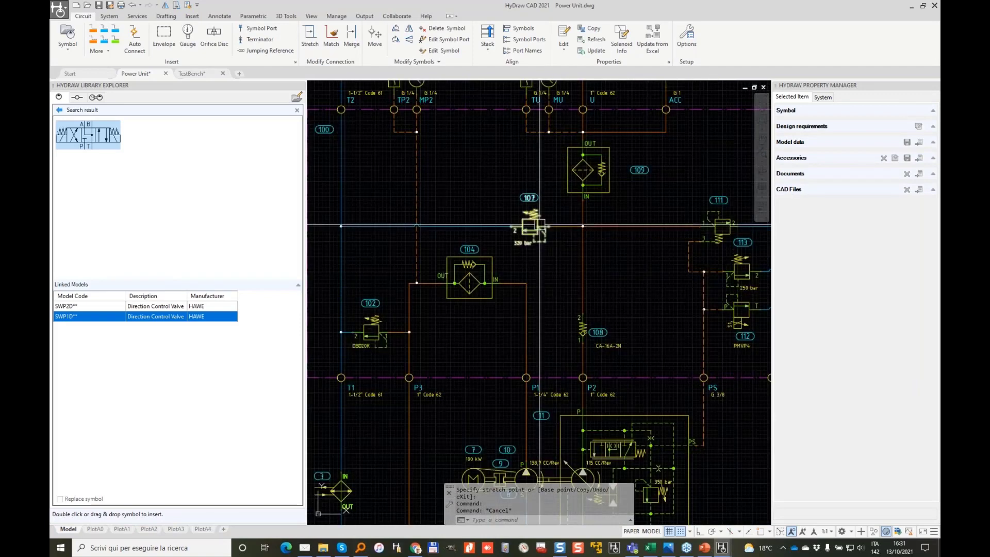
Step: Copy valve 102's checked properties onto relief valve 107
{"action": "left_click", "coordinate": [588, 29]}
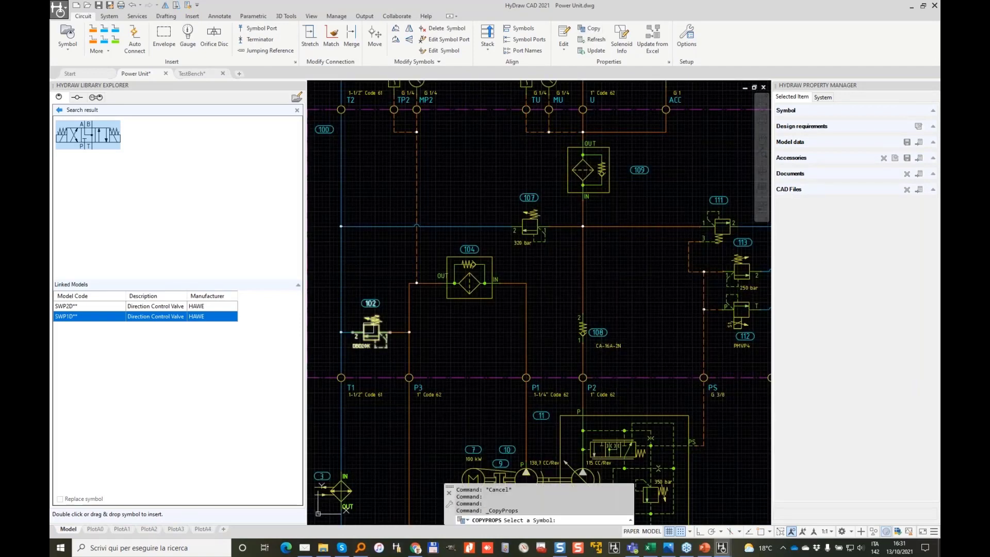
{"action": "left_click", "coordinate": [371, 329]}
{"action": "left_click", "coordinate": [532, 223]}
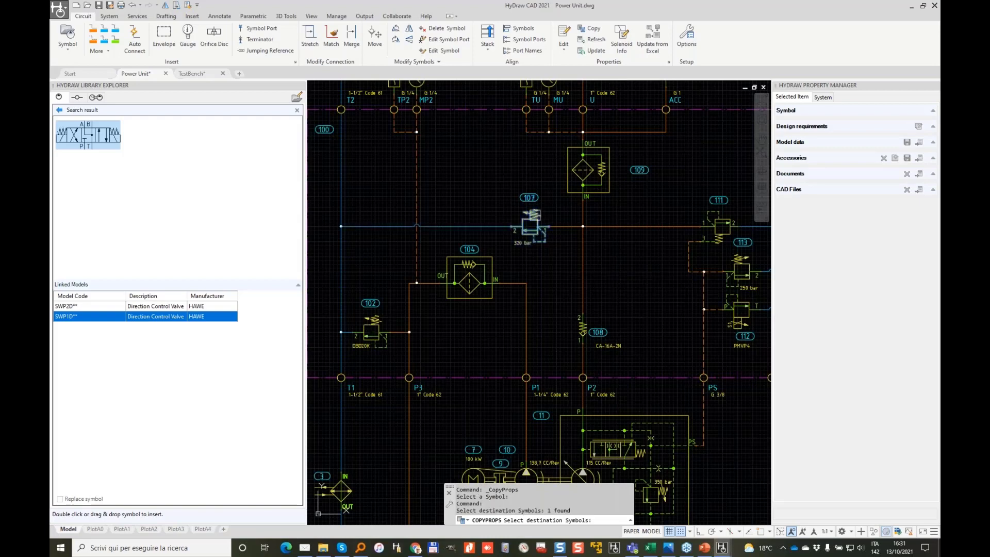
{"action": "key", "text": "Return"}
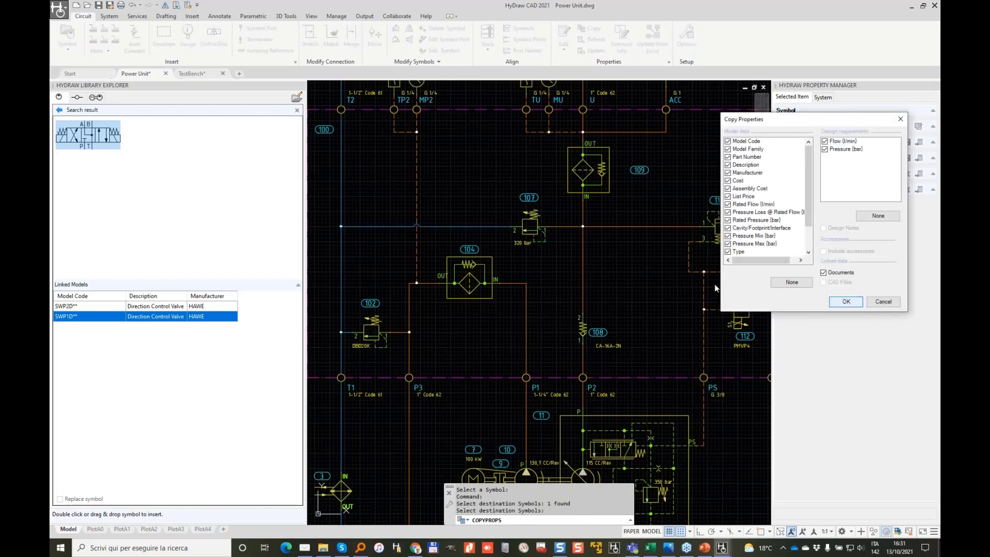
{"action": "key", "text": "Return"}
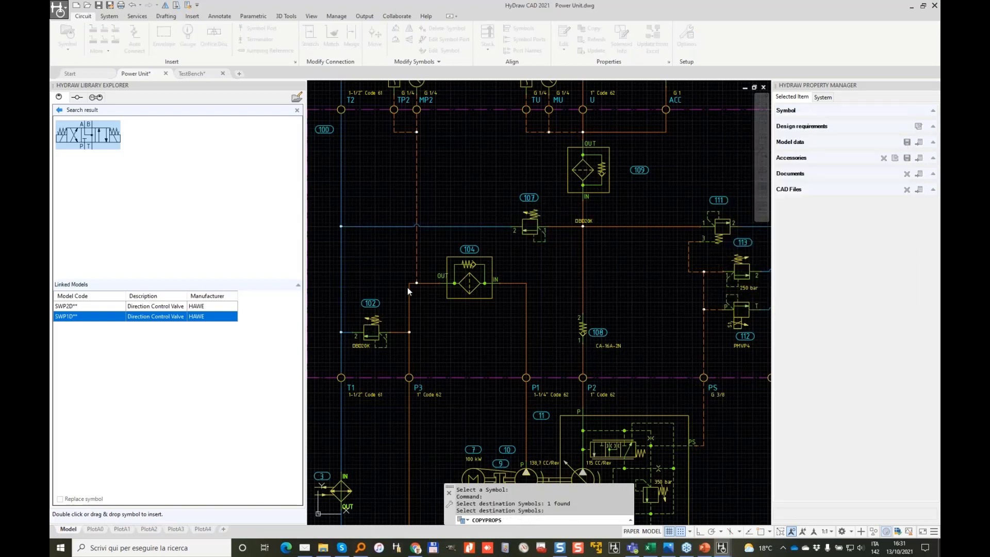
Step: Move valve 107's DBD20K label above-left of it and inspect its copied Model Code
{"action": "left_click", "coordinate": [530, 225]}
{"action": "scroll", "coordinate": [563, 226], "scroll_direction": "up", "scroll_amount": 4}
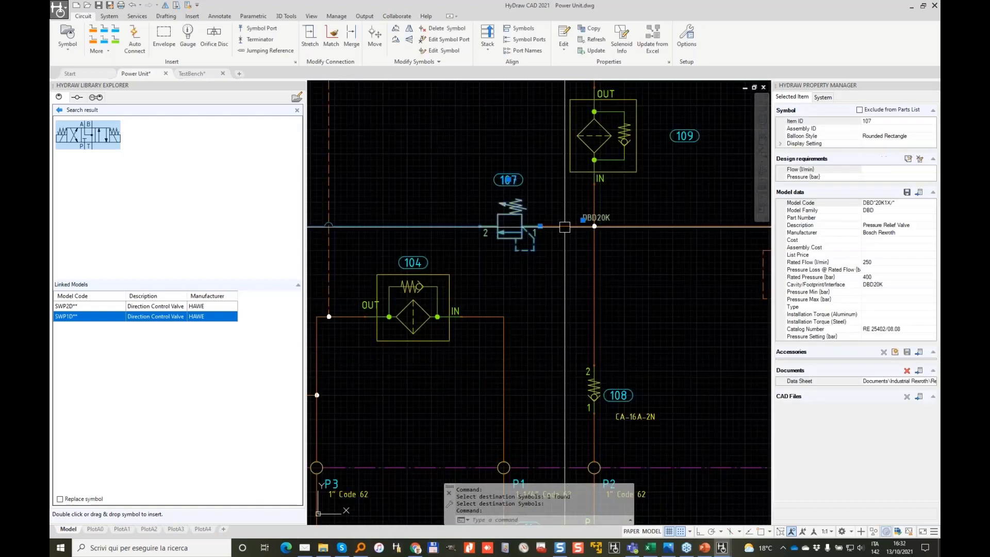
{"action": "left_click", "coordinate": [593, 217]}
{"action": "left_click", "coordinate": [410, 186]}
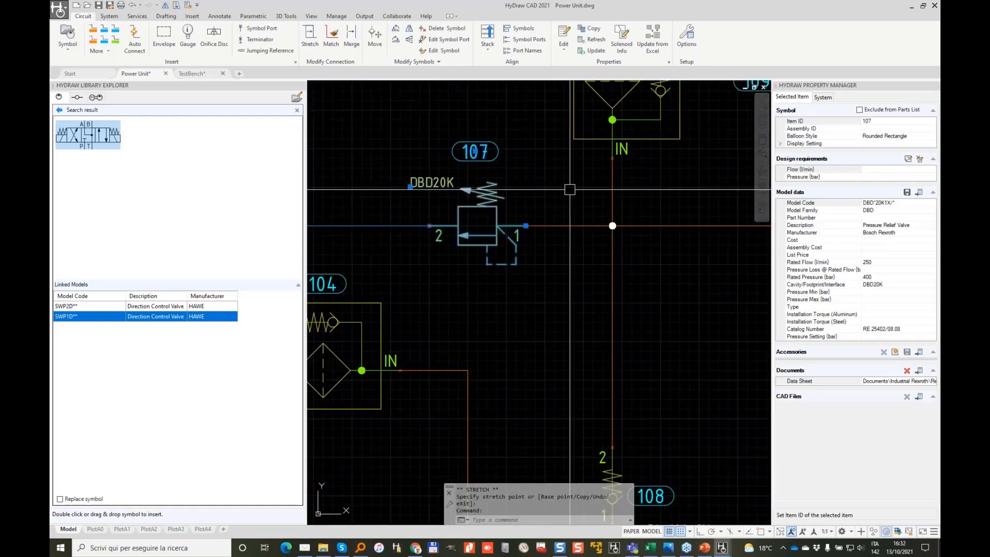
{"action": "left_click", "coordinate": [873, 204]}
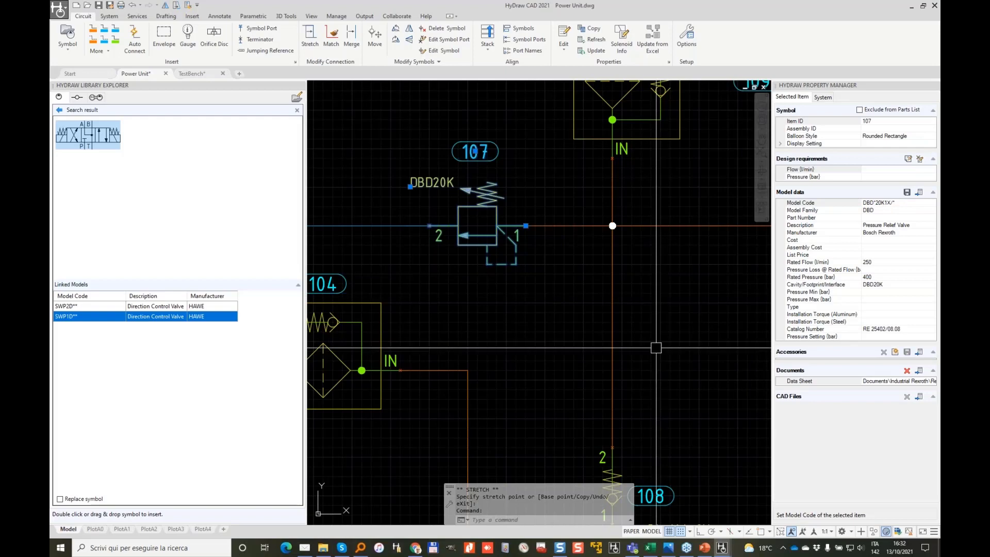
{"action": "scroll", "coordinate": [655, 348], "scroll_direction": "down", "scroll_amount": 5}
{"action": "key", "text": "Escape"}
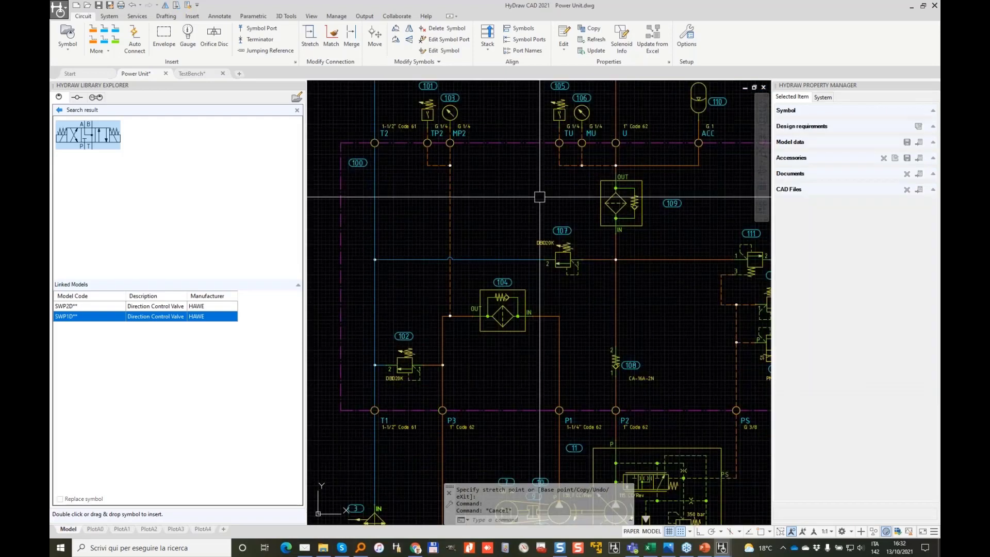
Step: Start Update from Excel on relief valves 107 and 102, including all items
{"action": "left_click", "coordinate": [652, 37]}
{"action": "left_click", "coordinate": [563, 260]}
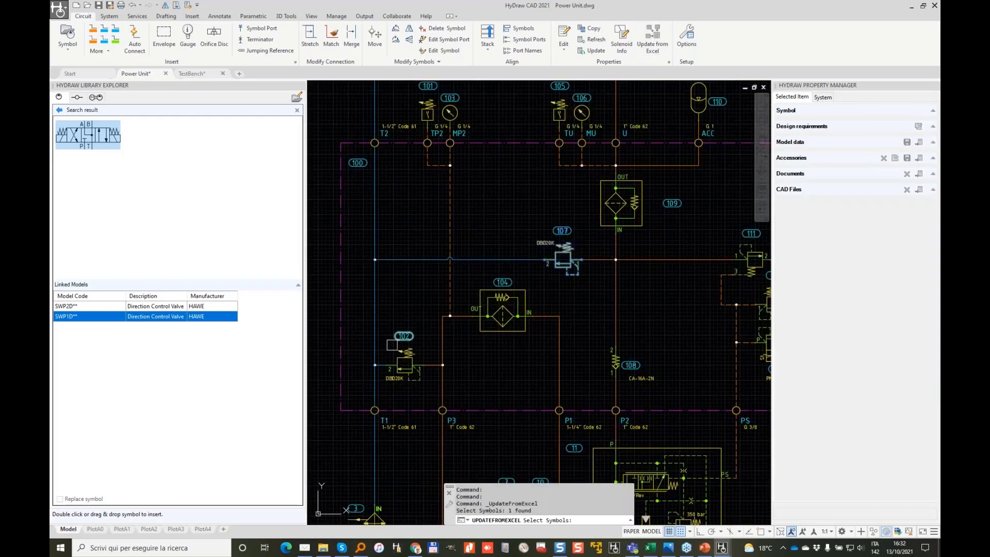
{"action": "left_click", "coordinate": [392, 344]}
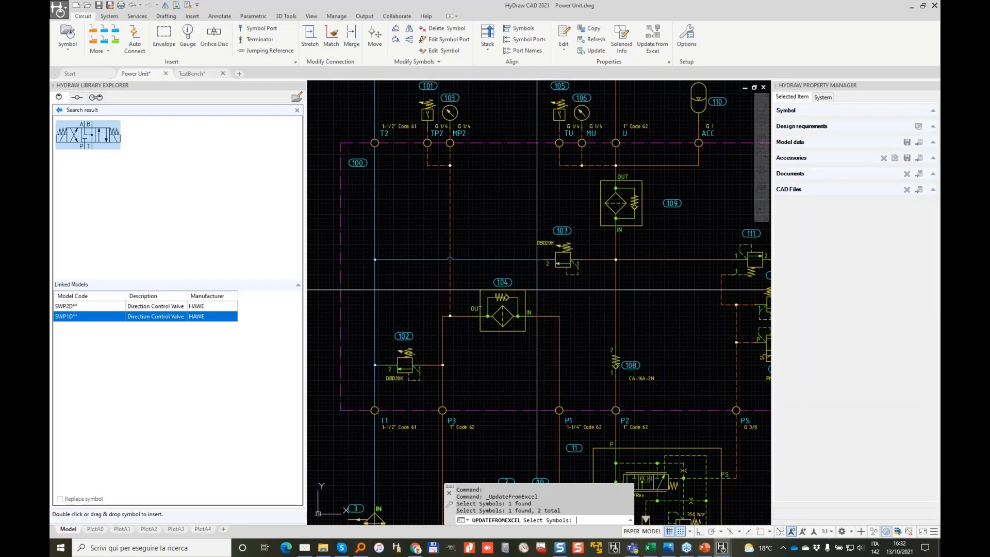
{"action": "right_click", "coordinate": [536, 289]}
{"action": "left_click", "coordinate": [474, 520]}
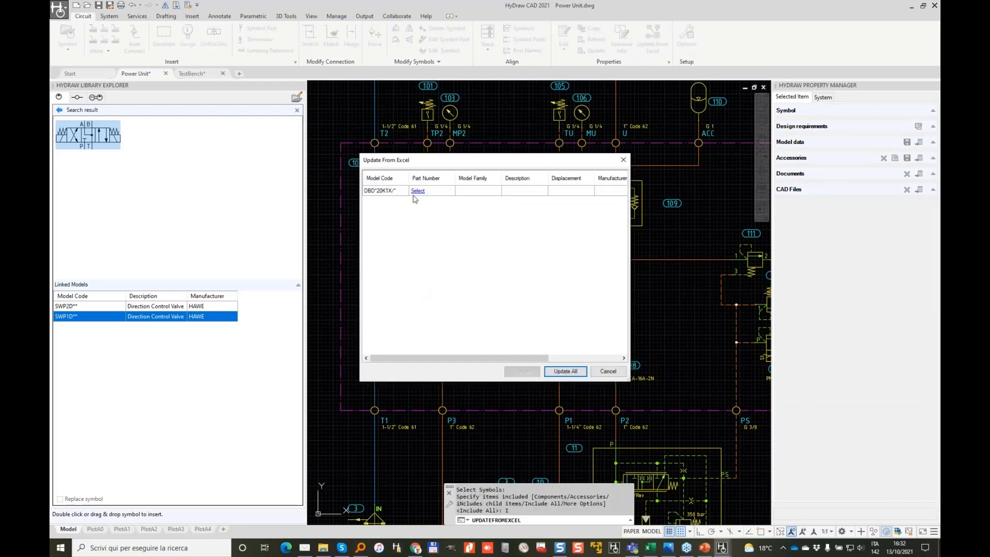
Step: Choose the DBDS20K1X/400 model for valve 107, apply the update, and check its data
{"action": "left_click", "coordinate": [417, 191]}
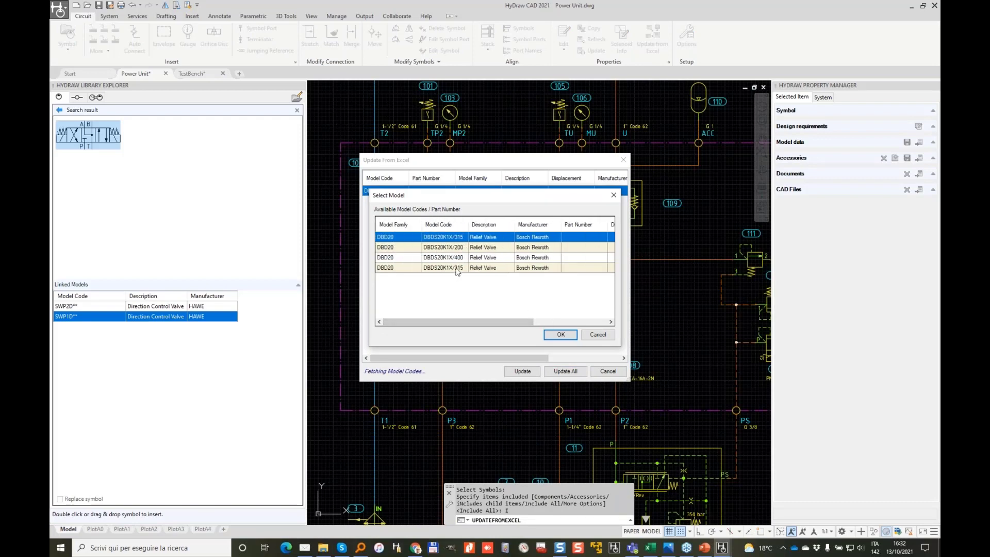
{"action": "left_click_drag", "start_coordinate": [456, 268], "coordinate": [397, 262]}
{"action": "left_click_drag", "start_coordinate": [481, 316], "coordinate": [548, 320]}
{"action": "left_click", "coordinate": [563, 336]}
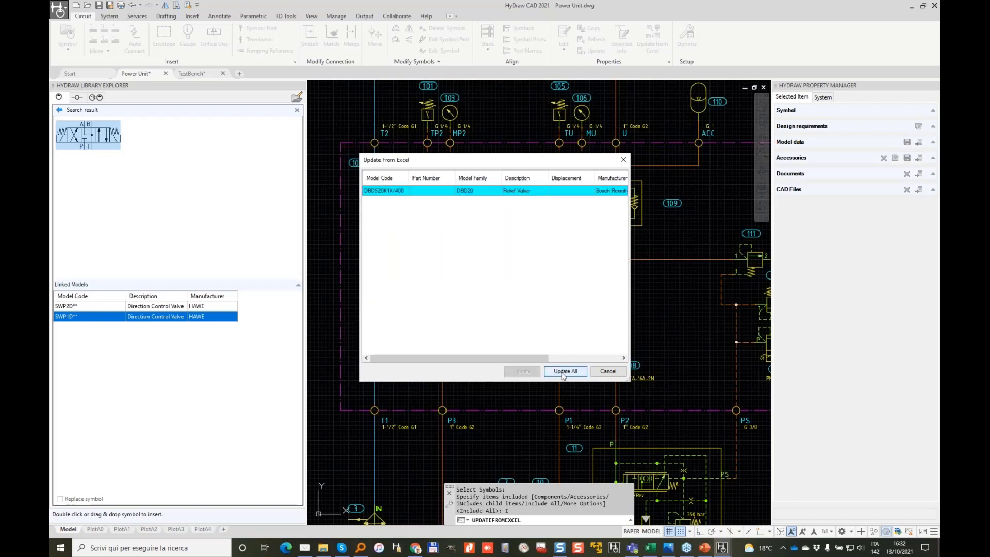
{"action": "left_click", "coordinate": [565, 371]}
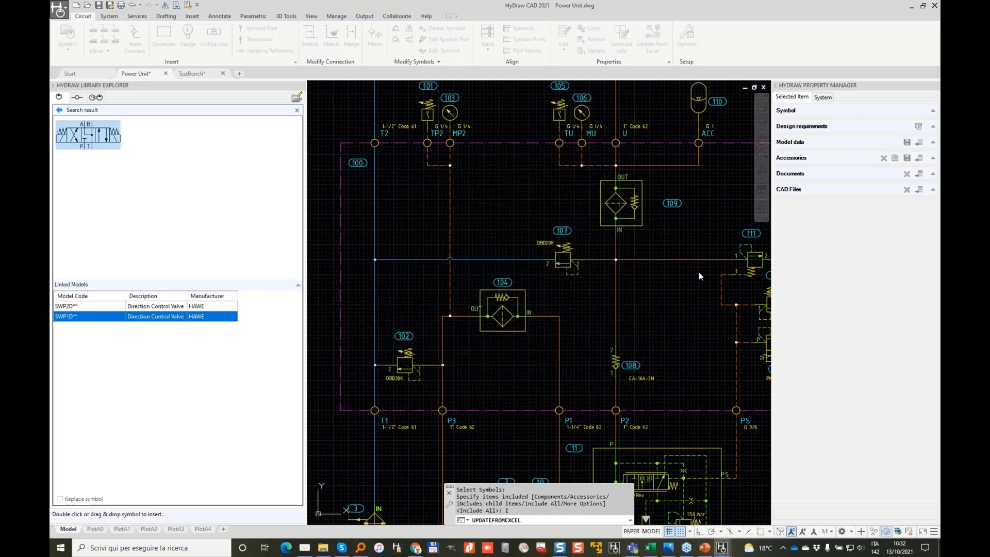
{"action": "left_click", "coordinate": [566, 248]}
{"action": "scroll", "coordinate": [562, 256], "scroll_direction": "up", "scroll_amount": 4}
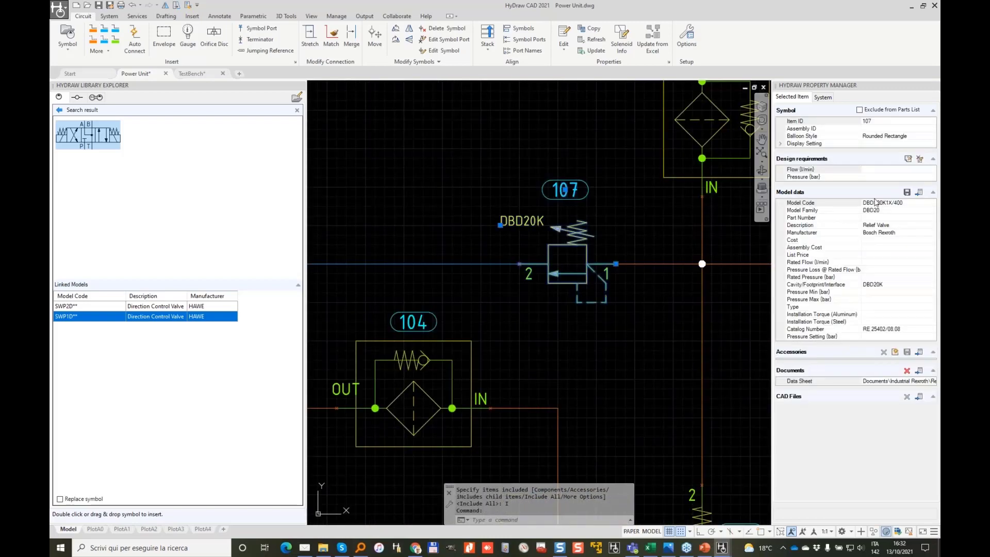
{"action": "key", "text": "Escape"}
{"action": "key", "text": "Escape"}
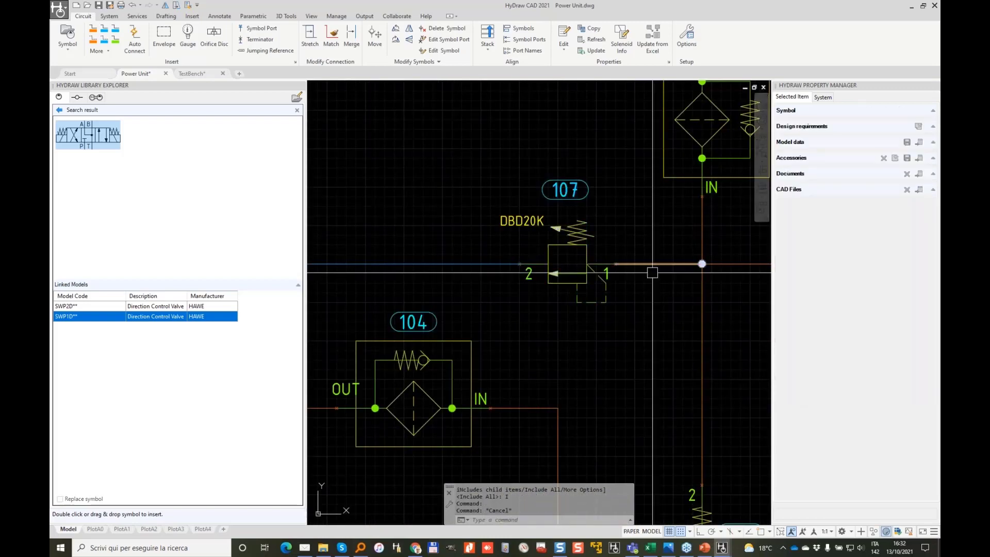
{"action": "scroll", "coordinate": [638, 265], "scroll_direction": "down", "scroll_amount": 5}
{"action": "scroll", "coordinate": [637, 264], "scroll_direction": "up", "scroll_amount": 4}
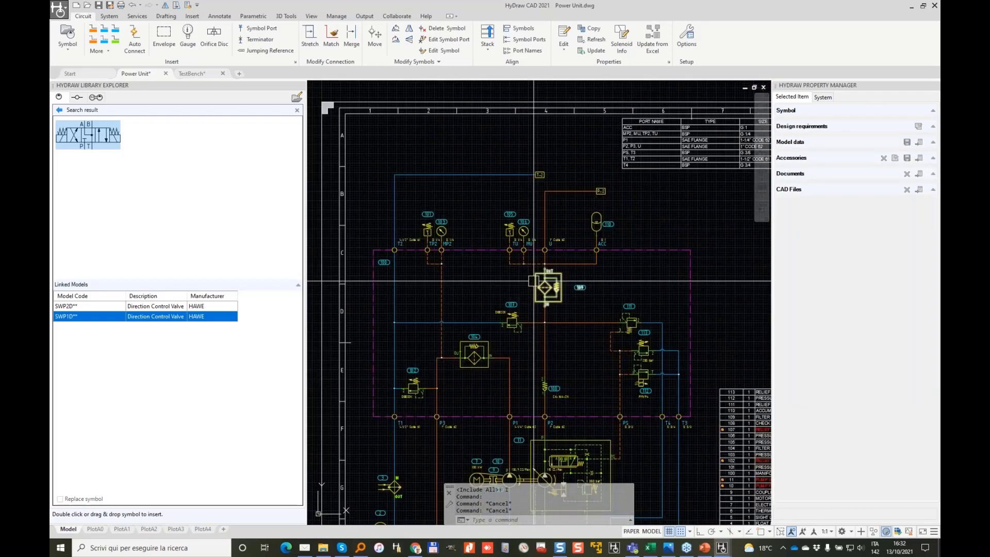
Step: Set filter 109's Model Code to df
{"action": "left_click", "coordinate": [639, 265]}
{"action": "left_click", "coordinate": [886, 211]}
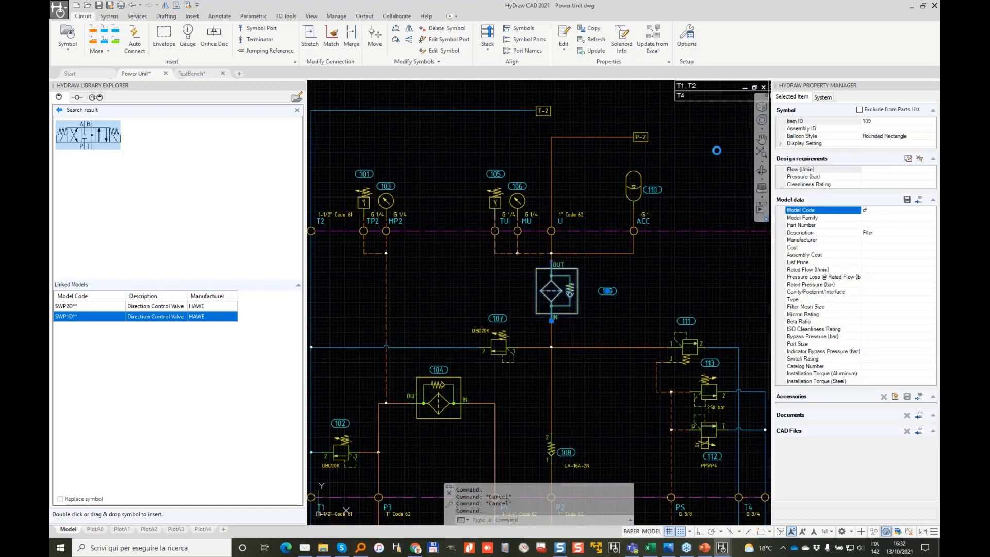
{"action": "key", "text": "Return"}
Step: Update filter 109 from Excel with the Hydac DFBH/HC 160 pressure filter model
{"action": "left_click", "coordinate": [652, 35]}
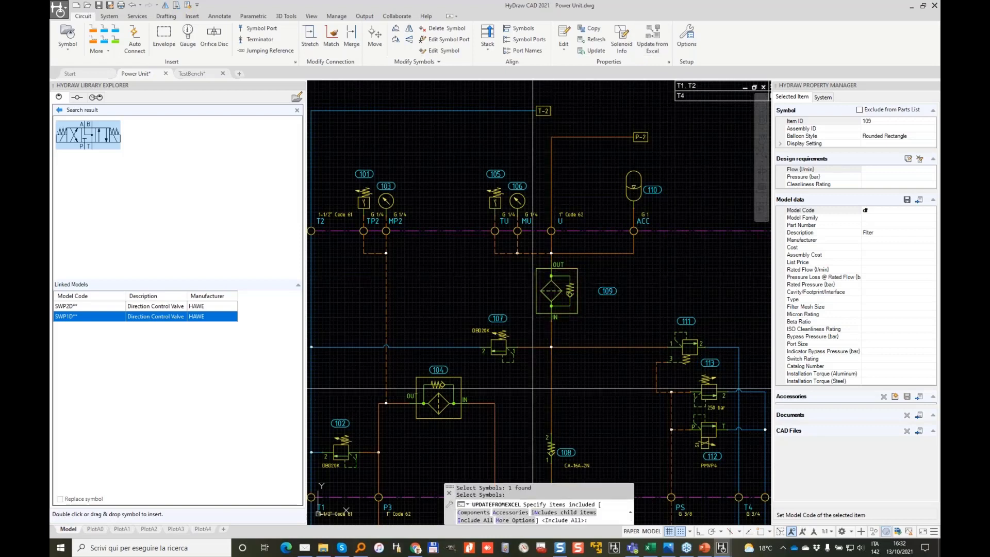
{"action": "key", "text": "Return"}
{"action": "left_click", "coordinate": [475, 520]}
{"action": "left_click", "coordinate": [412, 192]}
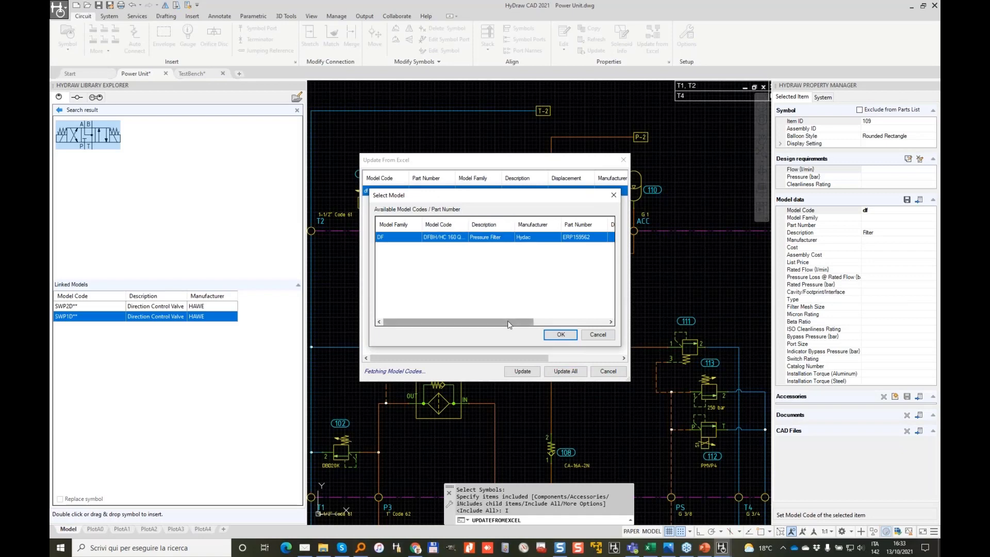
{"action": "left_click_drag", "start_coordinate": [511, 321], "coordinate": [606, 317]}
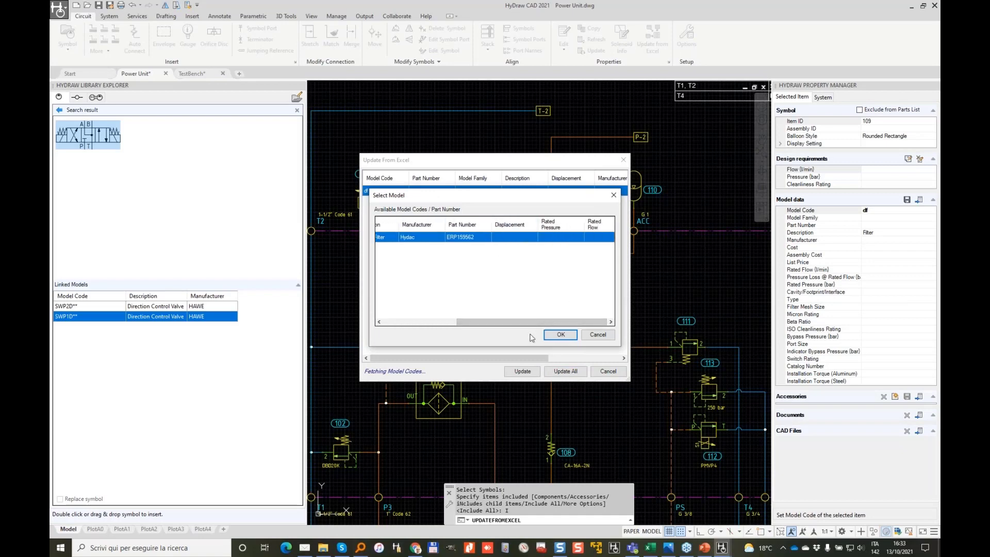
{"action": "left_click", "coordinate": [561, 334]}
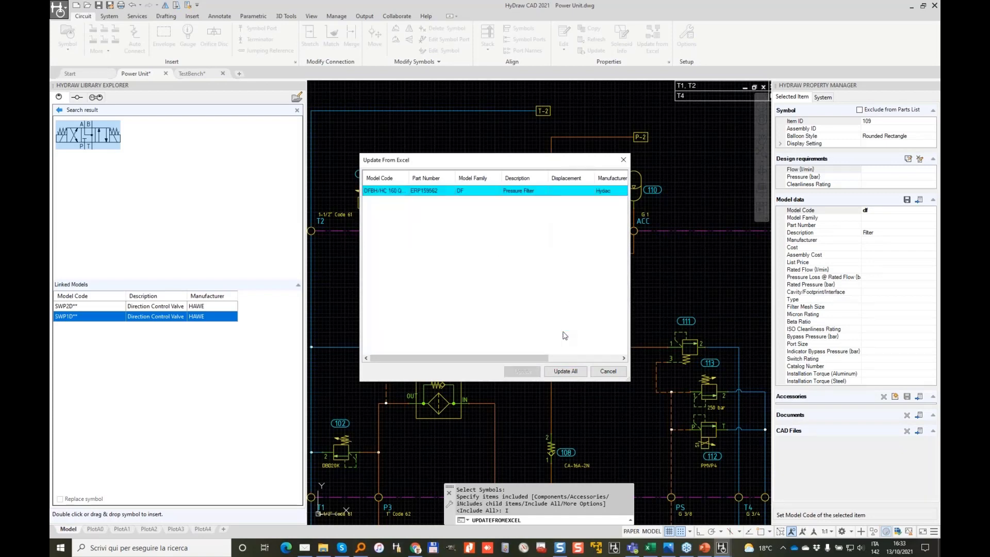
{"action": "left_click", "coordinate": [573, 372]}
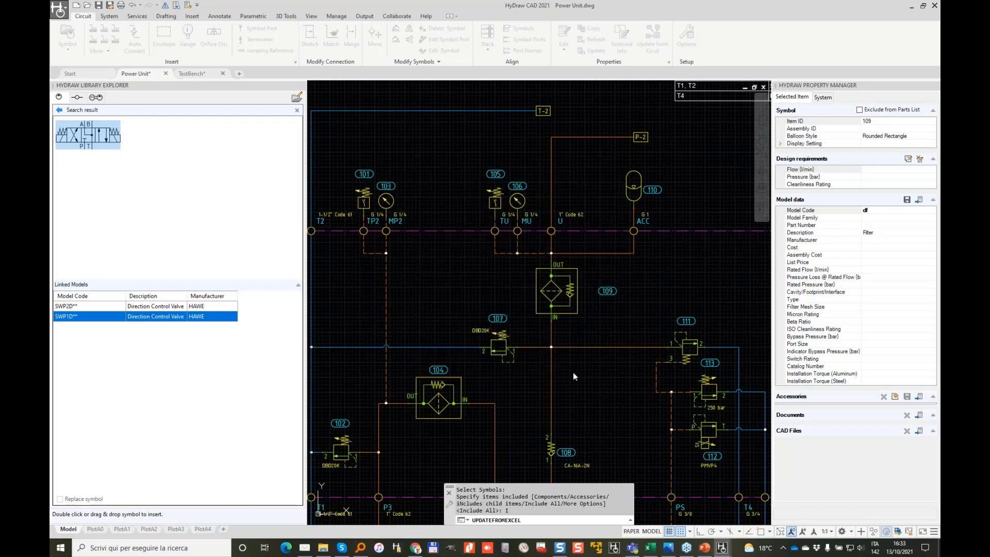
{"action": "left_click", "coordinate": [563, 268]}
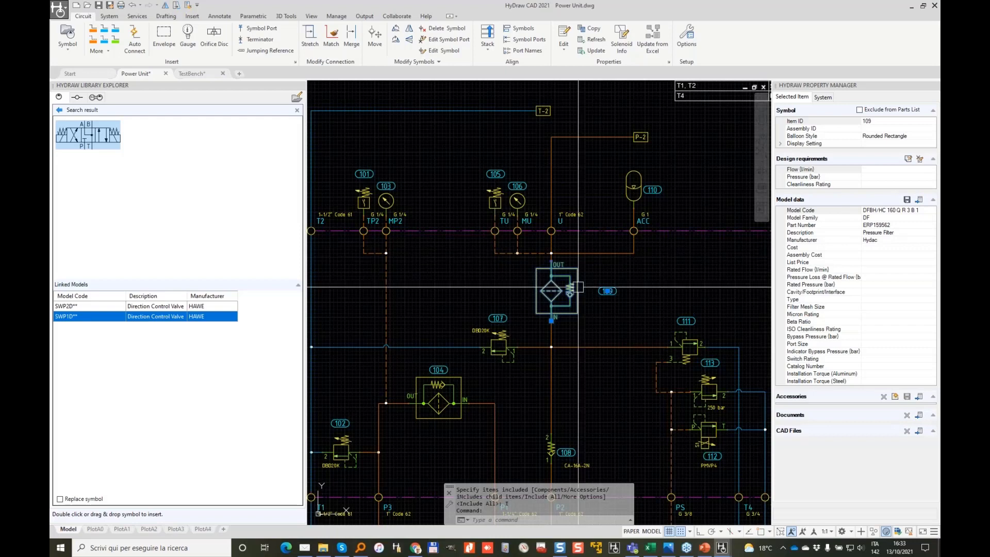
Step: Copy the Hydac DF pressure filter data from filter 109 to filter 104, all properties checked
{"action": "left_click", "coordinate": [593, 30]}
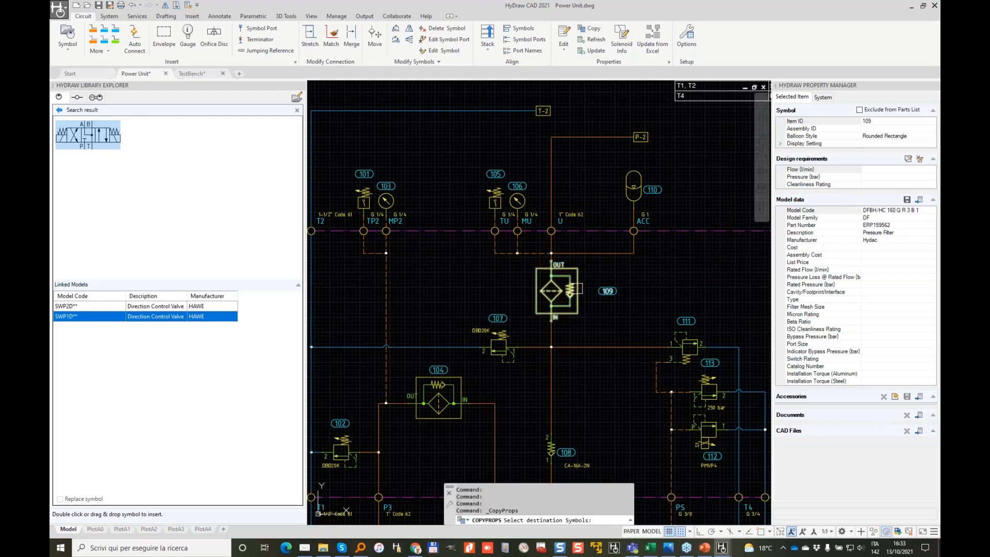
{"action": "scroll", "coordinate": [522, 357], "scroll_direction": "down", "scroll_amount": 2}
{"action": "scroll", "coordinate": [480, 384], "scroll_direction": "up", "scroll_amount": 2}
{"action": "left_click", "coordinate": [469, 370]}
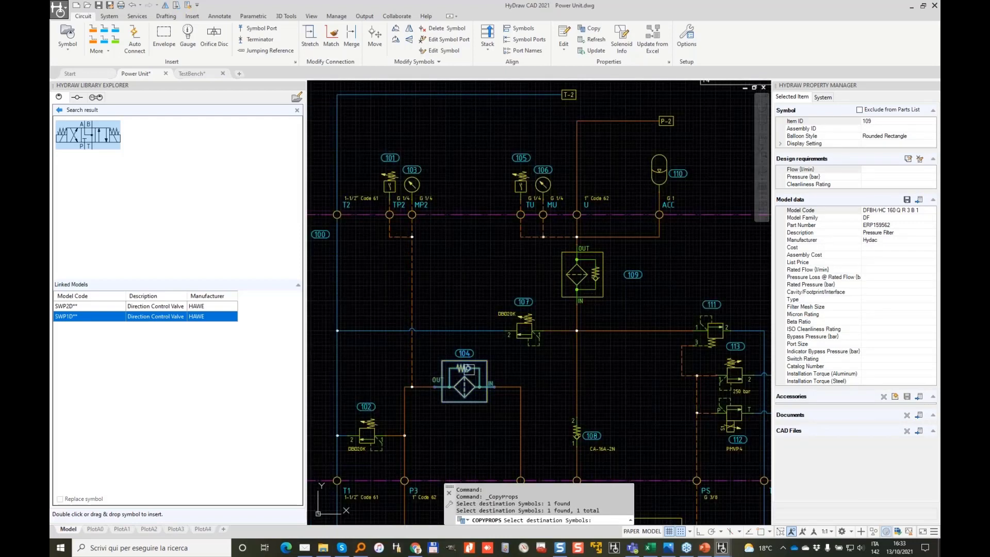
{"action": "key", "text": "Return"}
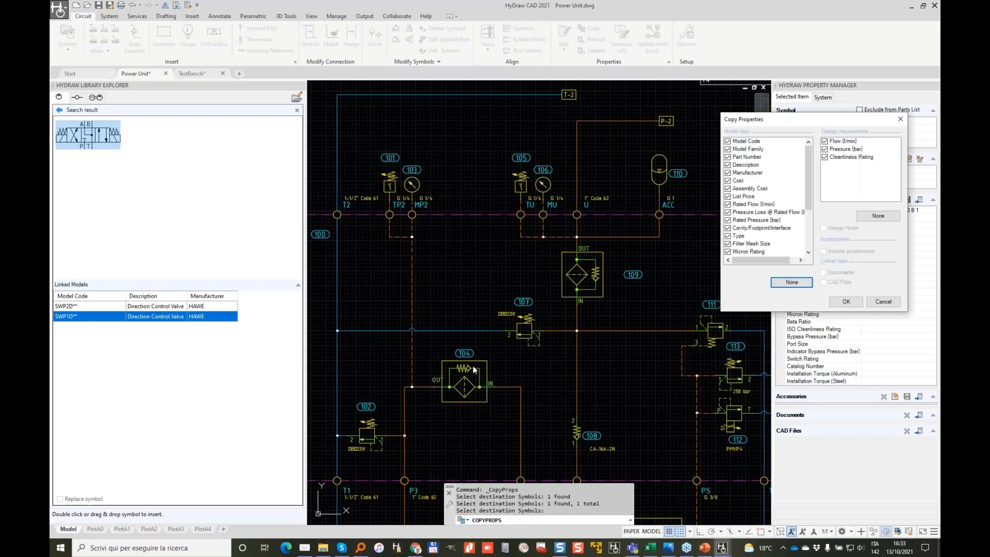
{"action": "left_click", "coordinate": [844, 302]}
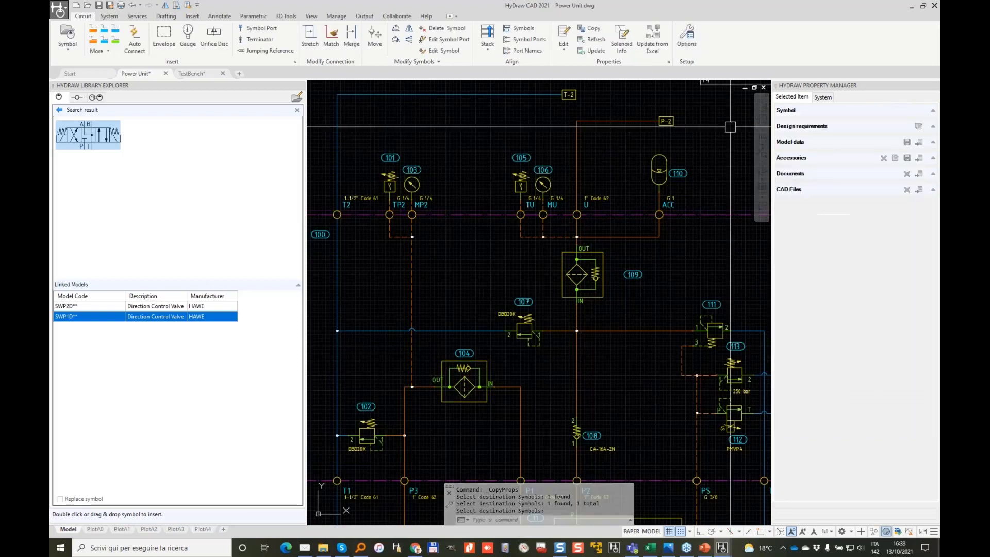
{"action": "key", "text": "alt+Tab"}
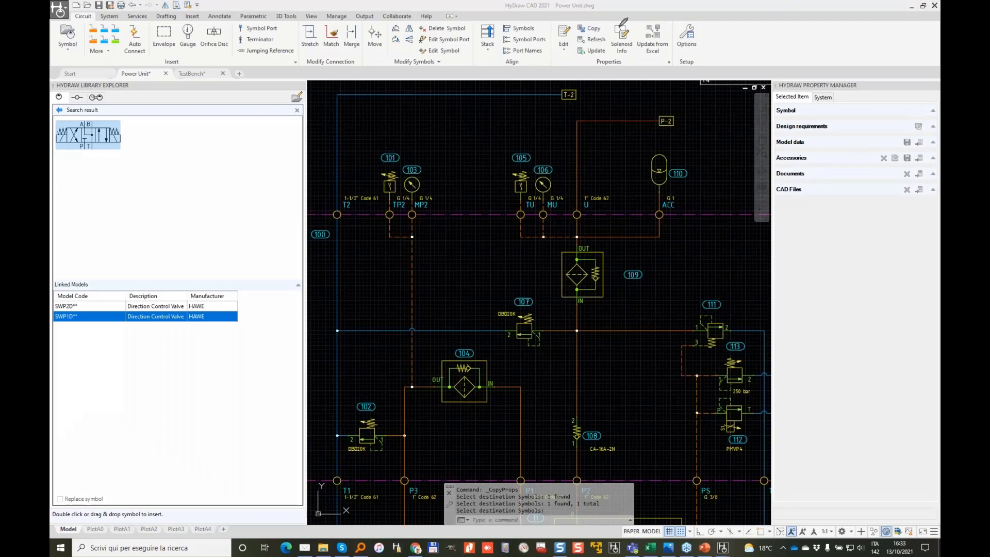
{"action": "mouse_move", "coordinate": [574, 15]}
{"action": "left_mouse_down"}
{"action": "mouse_move", "coordinate": [616, 32]}
{"action": "mouse_move", "coordinate": [577, 13]}
{"action": "left_mouse_up"}
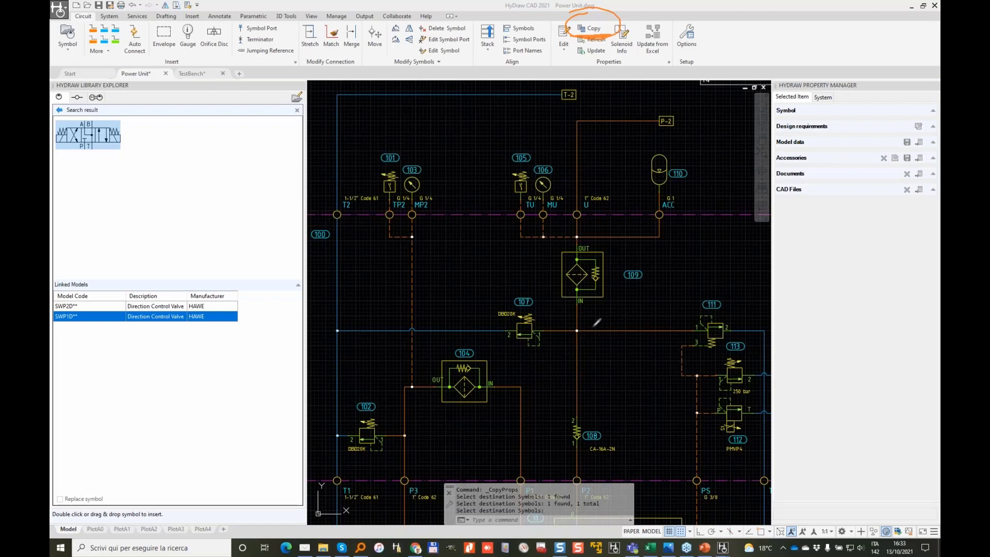
Step: End the copy command and open the library lookup for check valve 108's model
{"action": "scroll", "coordinate": [587, 428], "scroll_direction": "up", "scroll_amount": 4}
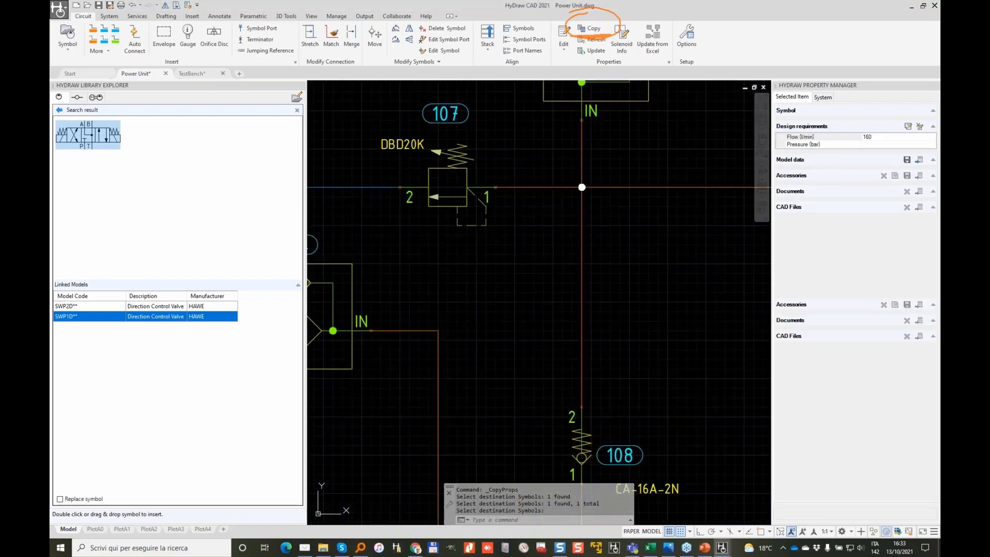
{"action": "key", "text": "Return"}
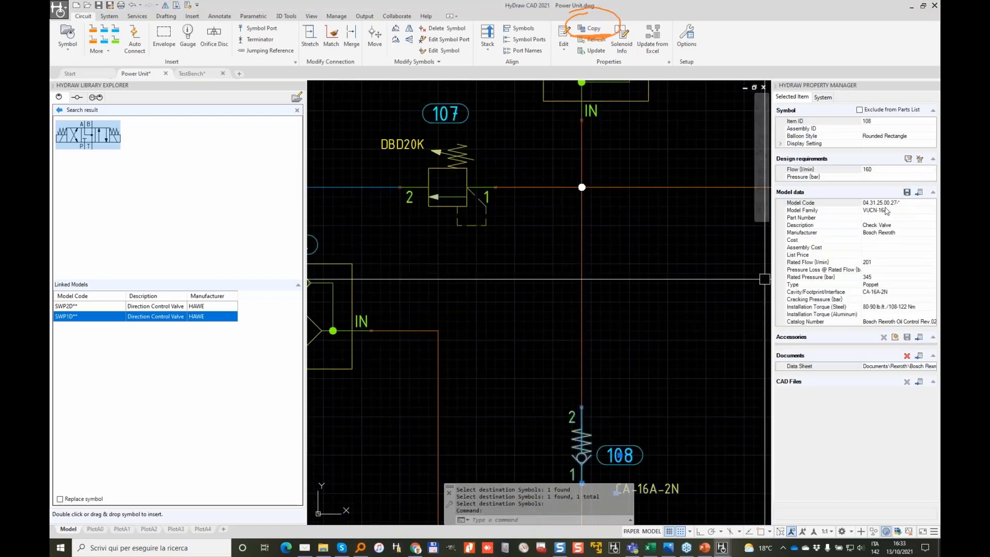
{"action": "left_click", "coordinate": [906, 204]}
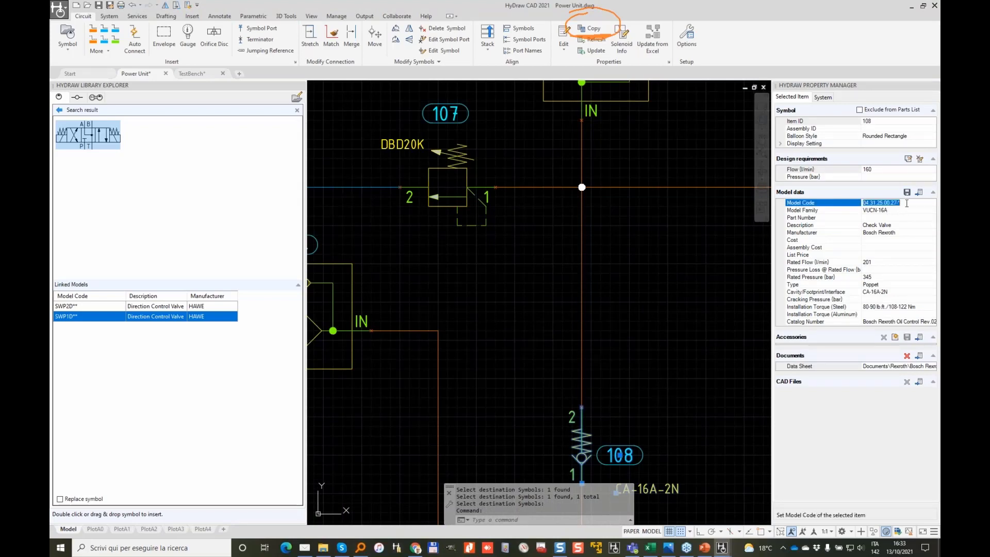
{"action": "left_click", "coordinate": [920, 194]}
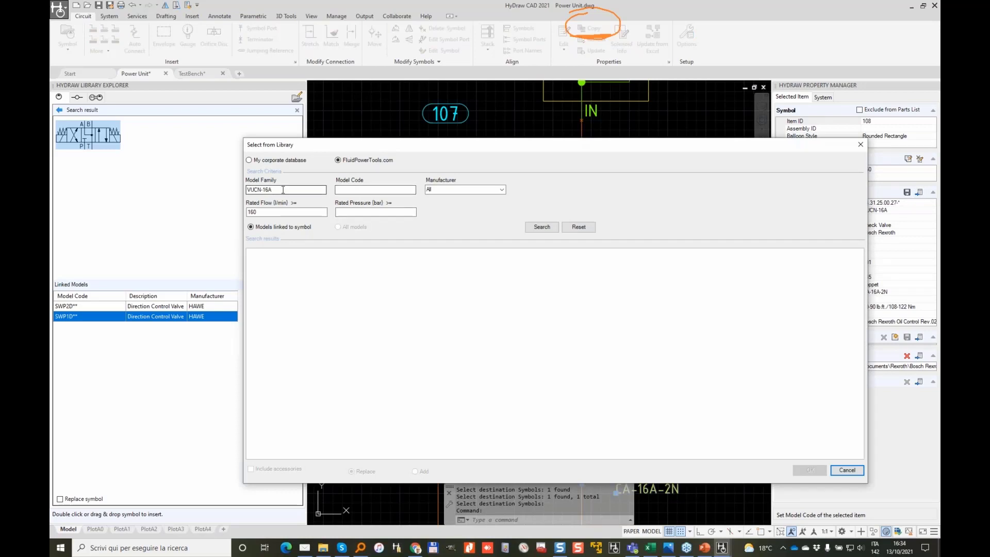
Step: Clear the VUCN-16A model family and 160 l/min rated flow criteria, then search
{"action": "left_click_drag", "start_coordinate": [283, 190], "coordinate": [241, 189]}
{"action": "key", "text": "BackSpace"}
{"action": "double_click", "coordinate": [263, 211]}
{"action": "key", "text": "BackSpace"}
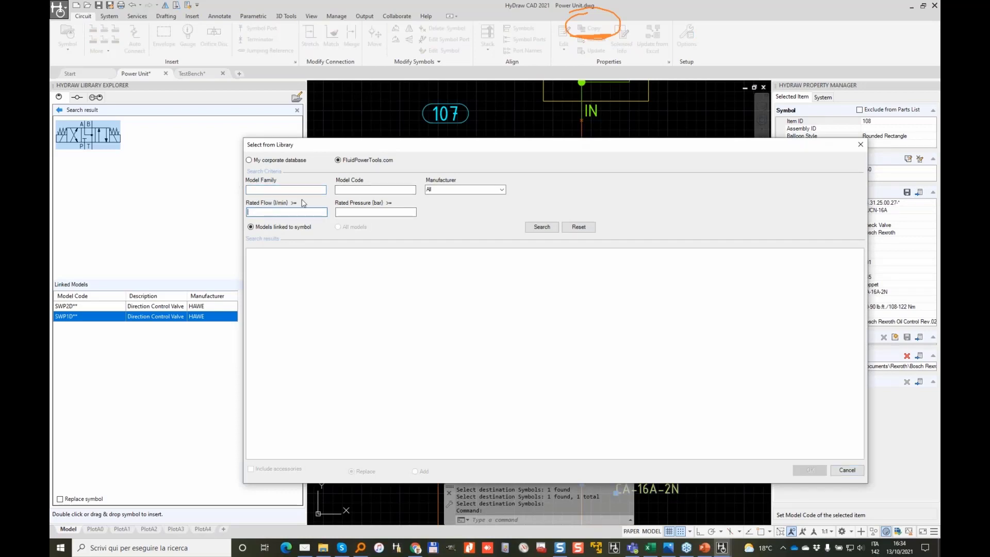
{"action": "left_click", "coordinate": [303, 191]}
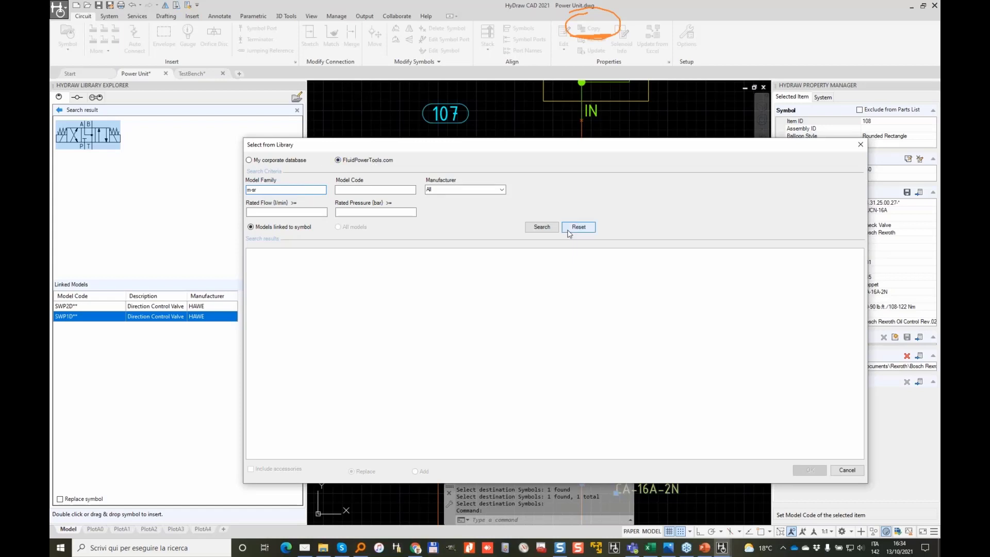
{"action": "left_click", "coordinate": [541, 226]}
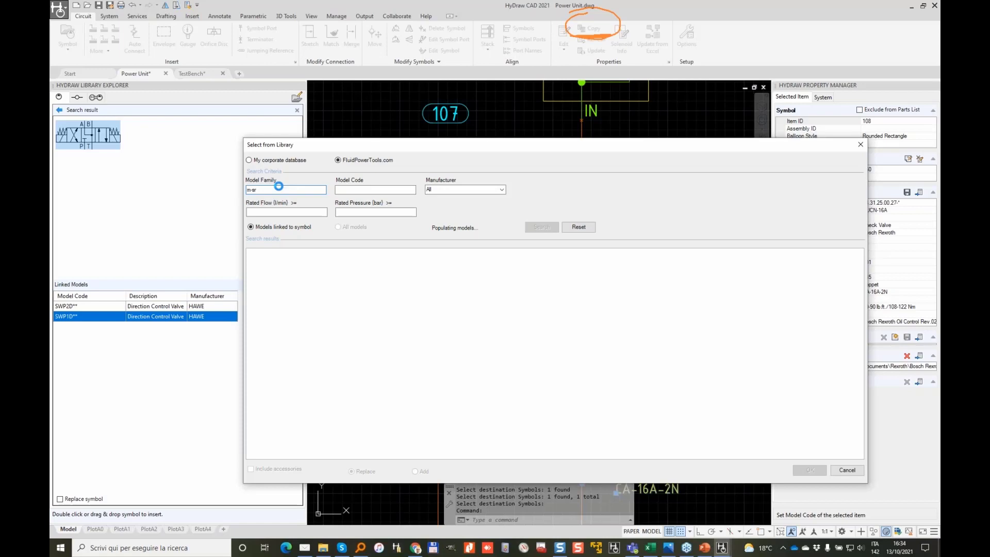
Step: Assign the Bosch Rexroth M-SR20KE library model to check valve 108, labelled MSR20KE
{"action": "left_click", "coordinate": [282, 306]}
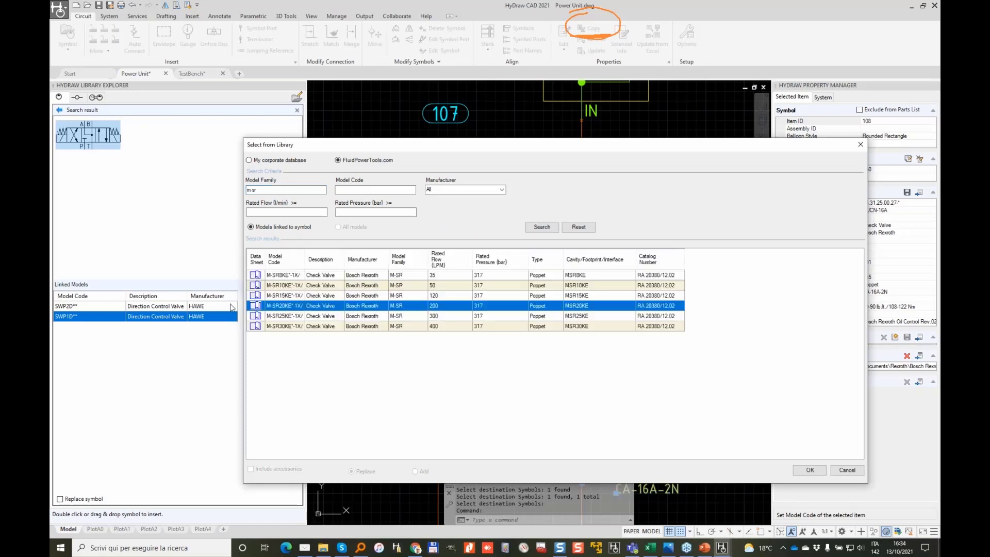
{"action": "left_click", "coordinate": [810, 470]}
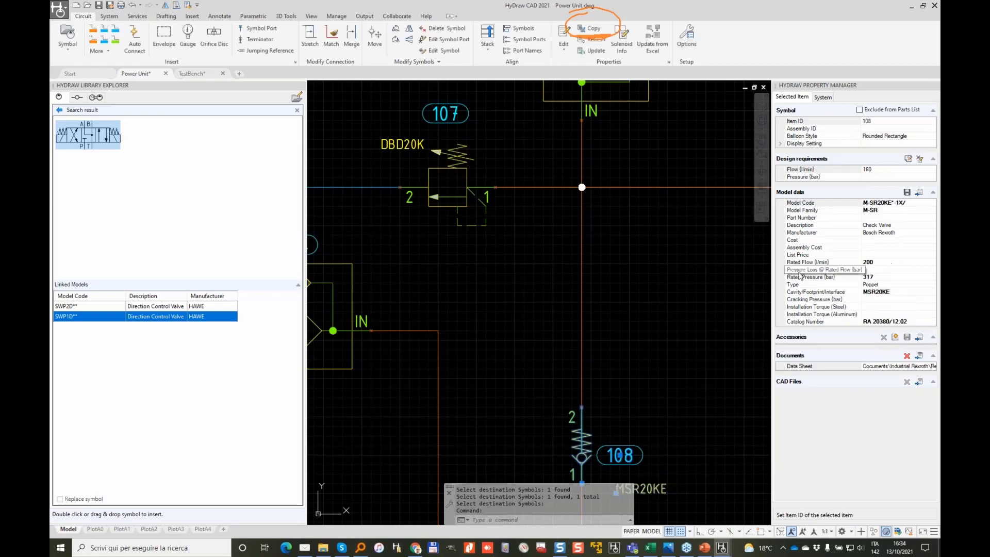
{"action": "middle_click_drag", "start_coordinate": [645, 350], "coordinate": [606, 231]}
{"action": "key", "text": "Escape"}
{"action": "key", "text": "Escape"}
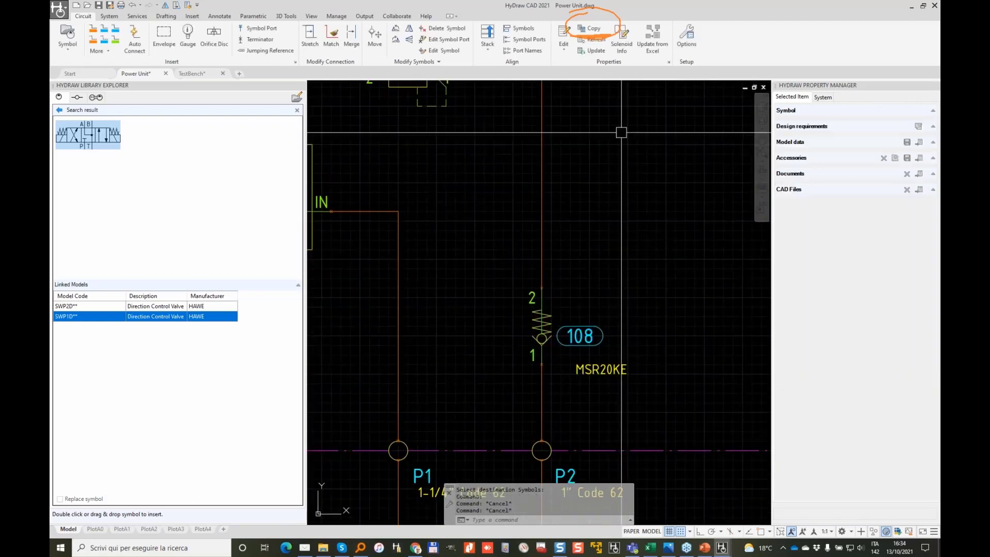
{"action": "left_click", "coordinate": [652, 34]}
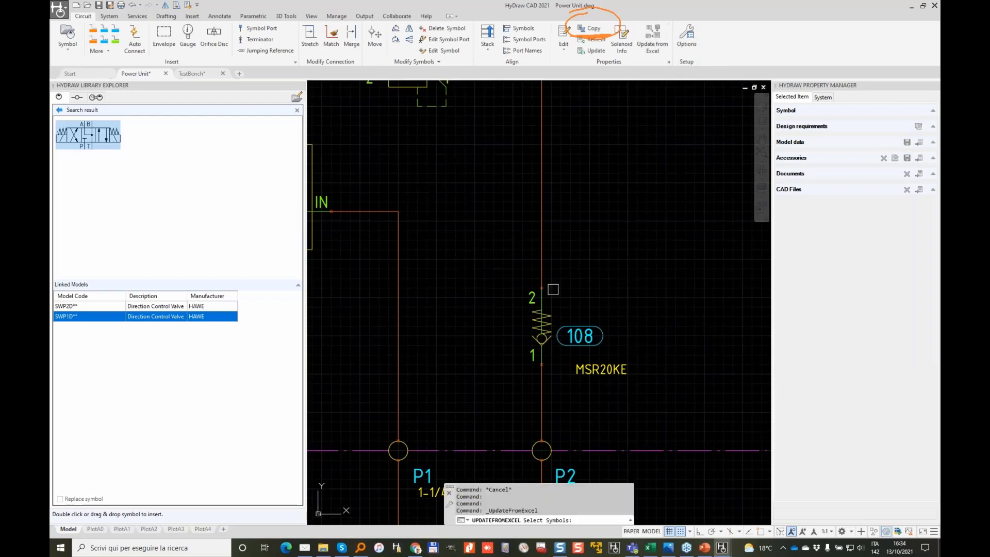
Step: Update valve 108 from Excel with Include All, choosing M-SR 20 KE05-1X (ERP227220)
{"action": "left_click", "coordinate": [543, 315]}
{"action": "key", "text": "Return"}
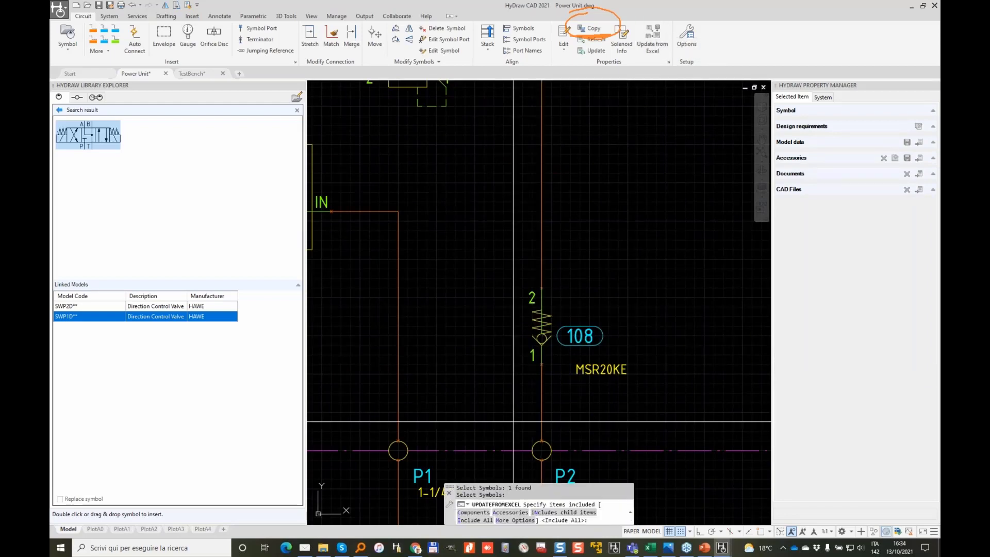
{"action": "type", "text": "I"}
{"action": "key", "text": "Return"}
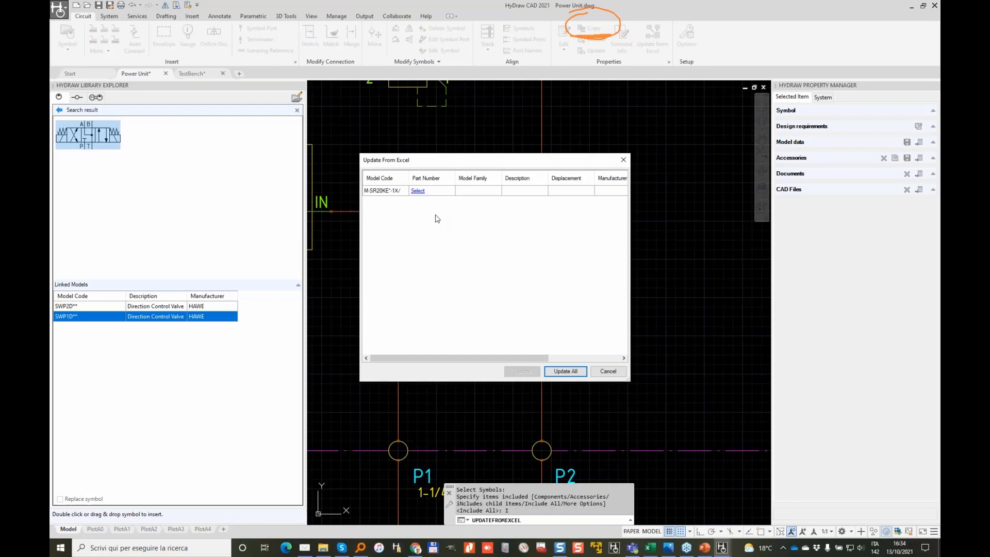
{"action": "left_click", "coordinate": [419, 191]}
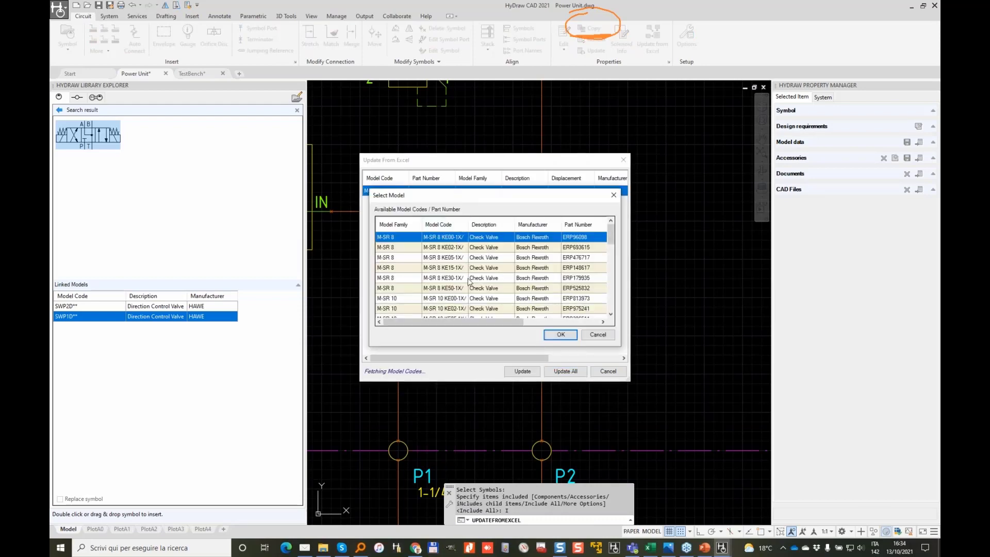
{"action": "scroll", "coordinate": [469, 281], "scroll_direction": "down", "scroll_amount": 6}
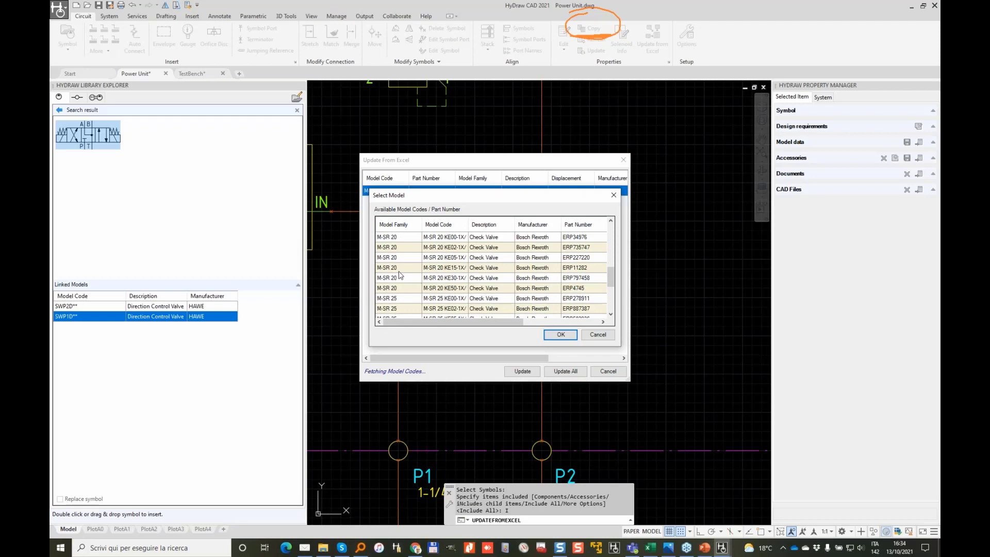
{"action": "left_click", "coordinate": [460, 268]}
{"action": "left_click", "coordinate": [431, 257]}
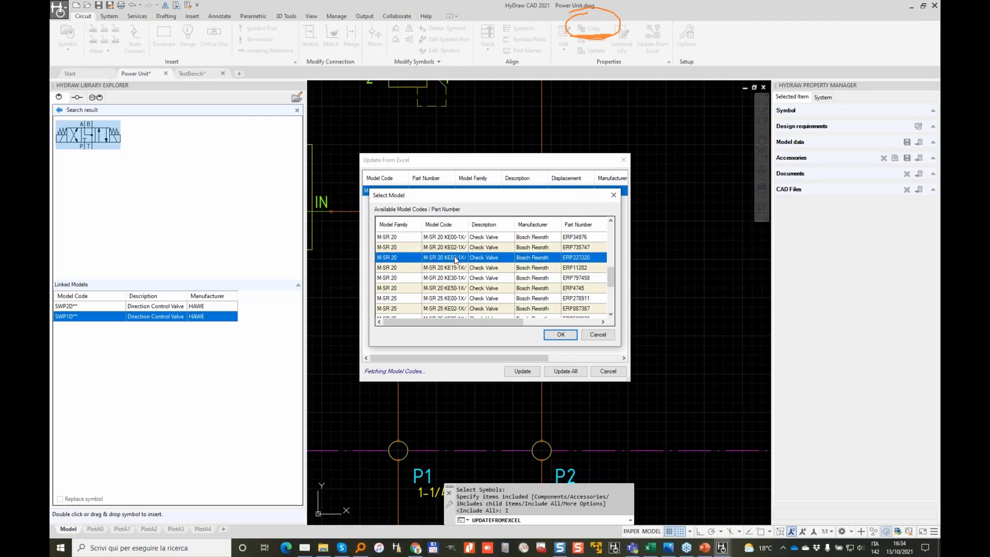
{"action": "left_click", "coordinate": [563, 339]}
{"action": "left_click", "coordinate": [565, 371]}
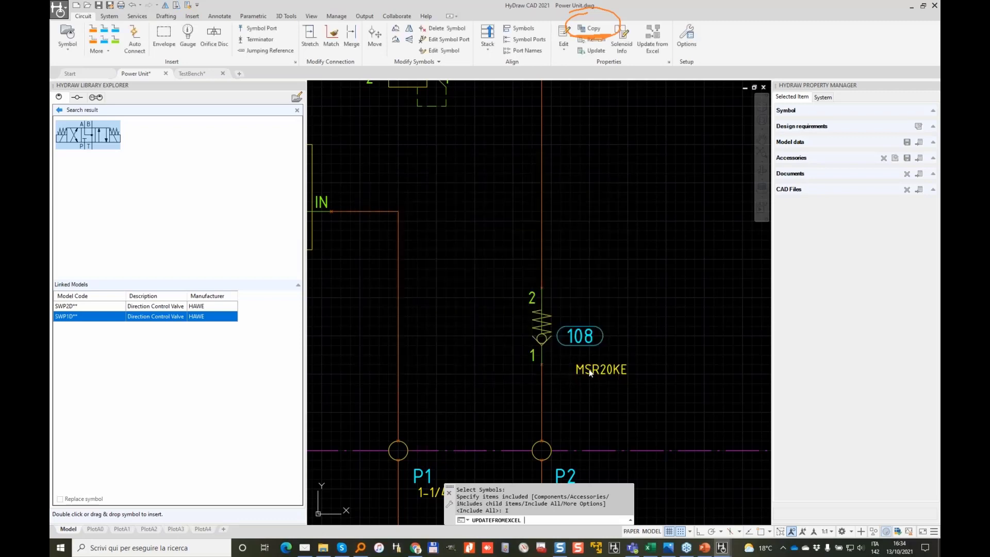
{"action": "scroll", "coordinate": [607, 265], "scroll_direction": "down", "scroll_amount": 6}
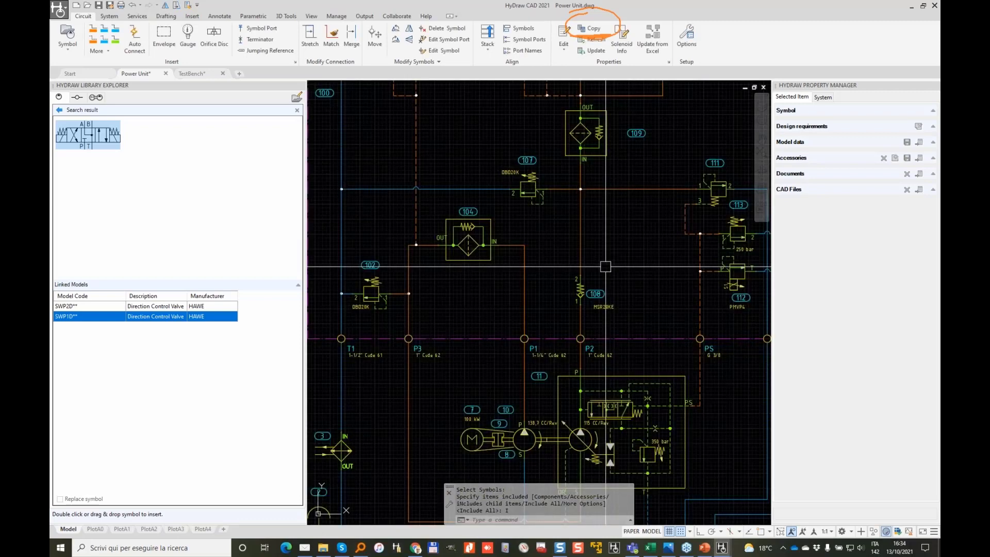
Step: Inspect the properties of valves 112 and 113, abandoning the model code edit
{"action": "scroll", "coordinate": [623, 220], "scroll_direction": "up", "scroll_amount": 4}
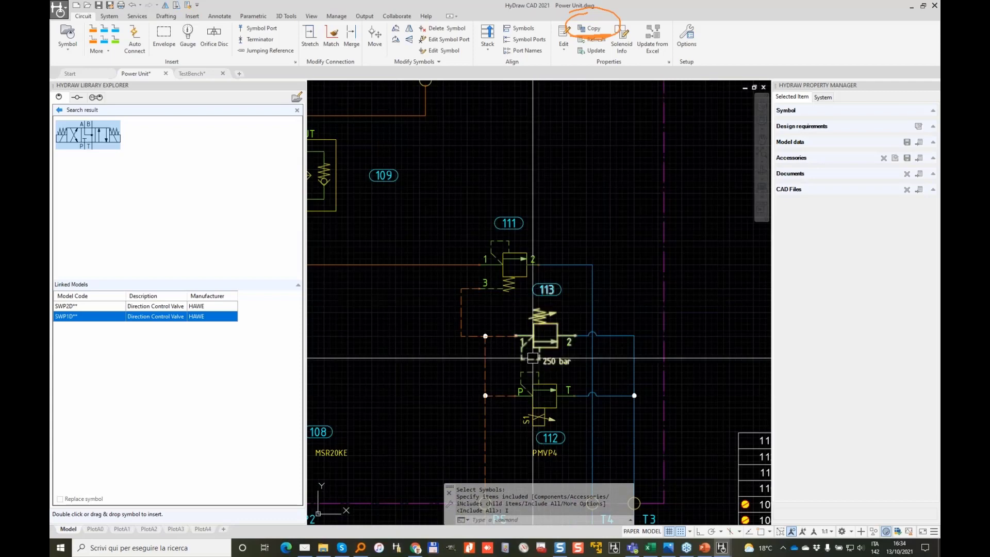
{"action": "left_click", "coordinate": [557, 386]}
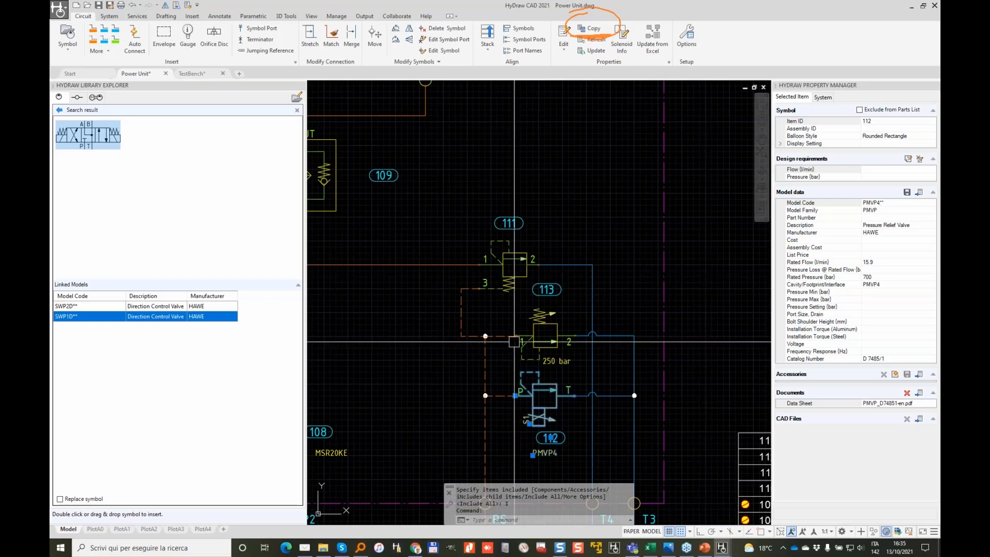
{"action": "left_click", "coordinate": [545, 336]}
{"action": "left_click", "coordinate": [881, 204]}
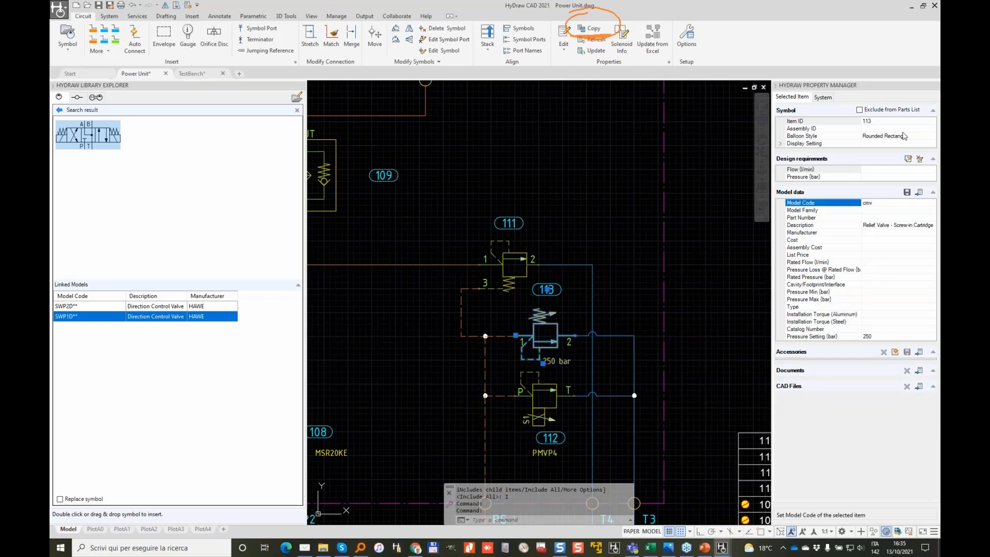
{"action": "key", "text": "Escape"}
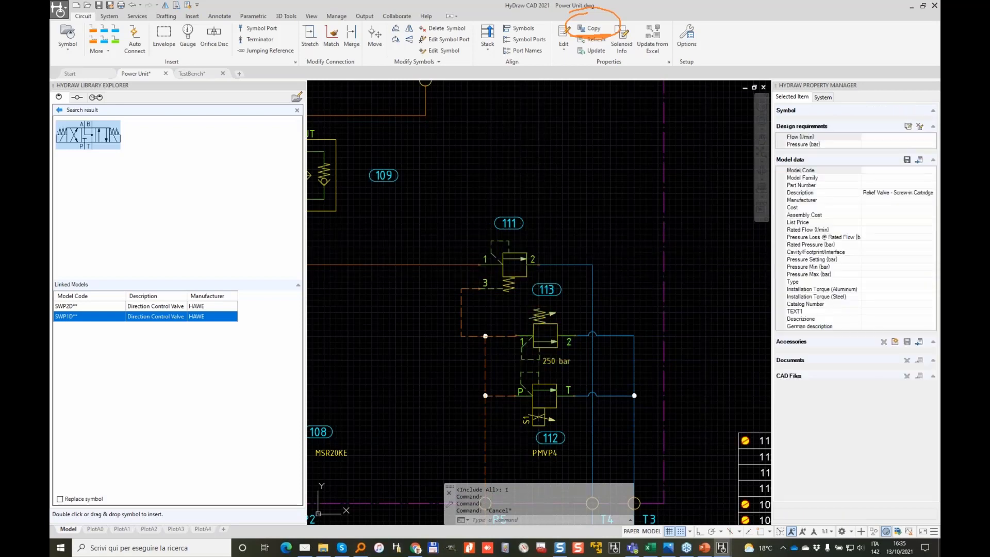
Step: Link relief valve 111 to the Hydac DB16621E-10 model from the library search
{"action": "left_click", "coordinate": [514, 264]}
{"action": "left_click", "coordinate": [920, 193]}
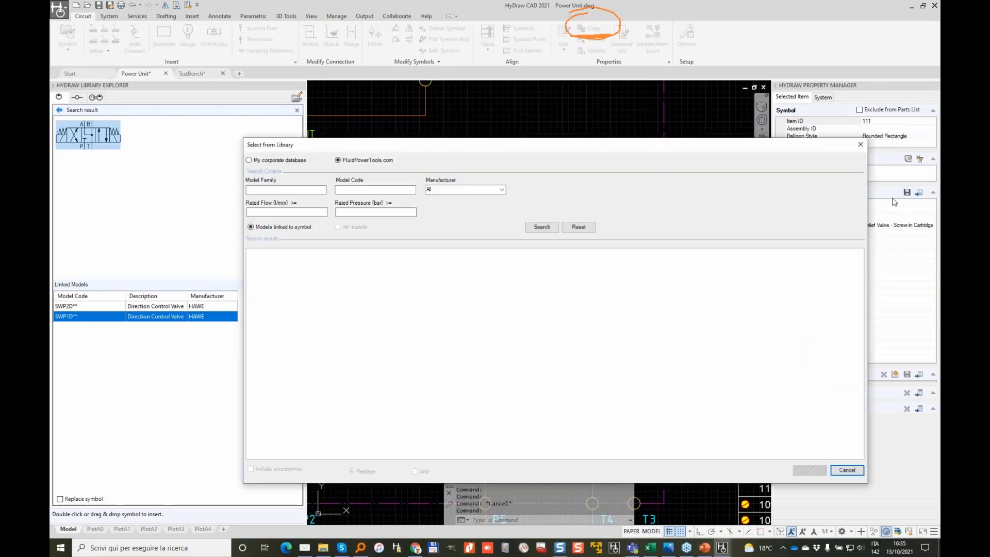
{"action": "left_click", "coordinate": [541, 228]}
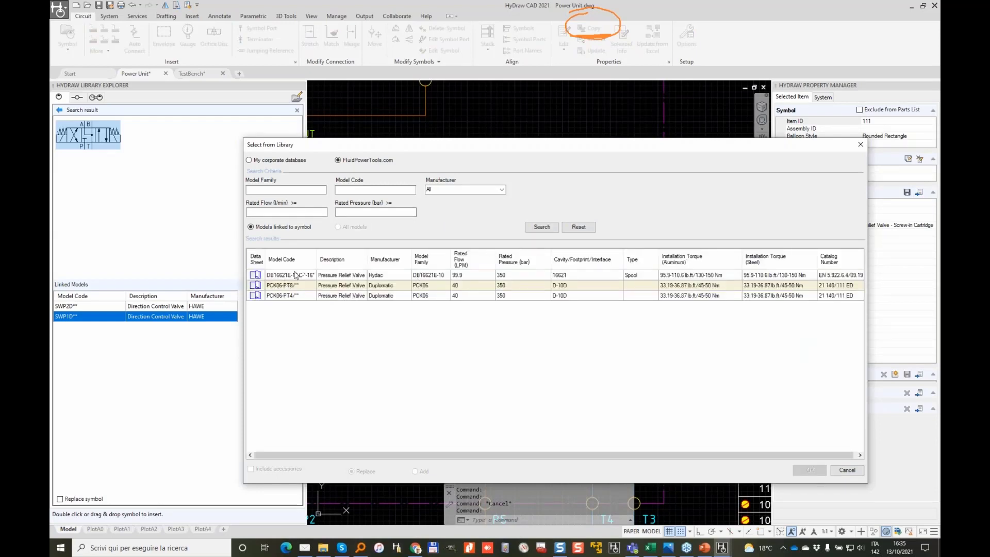
{"action": "left_click", "coordinate": [295, 275]}
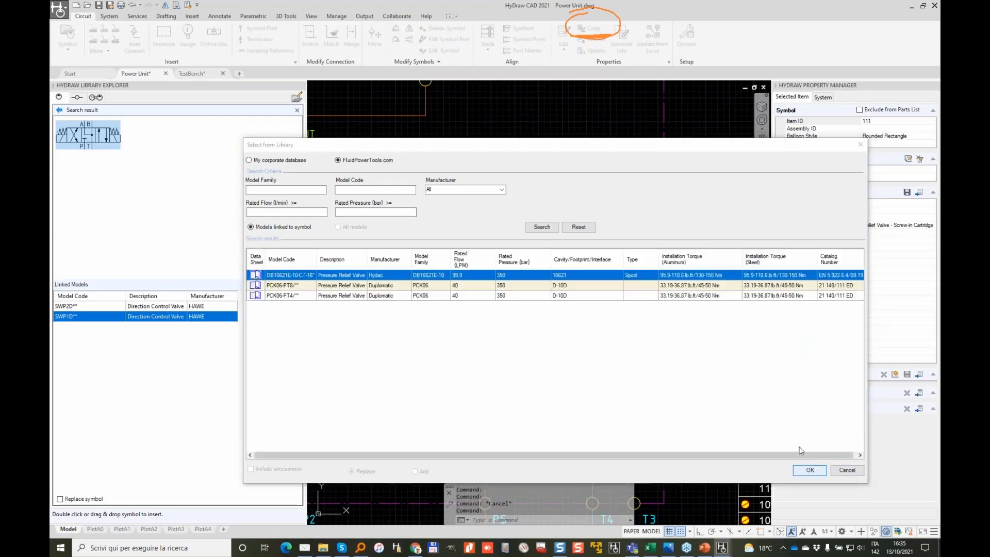
{"action": "left_click", "coordinate": [809, 470]}
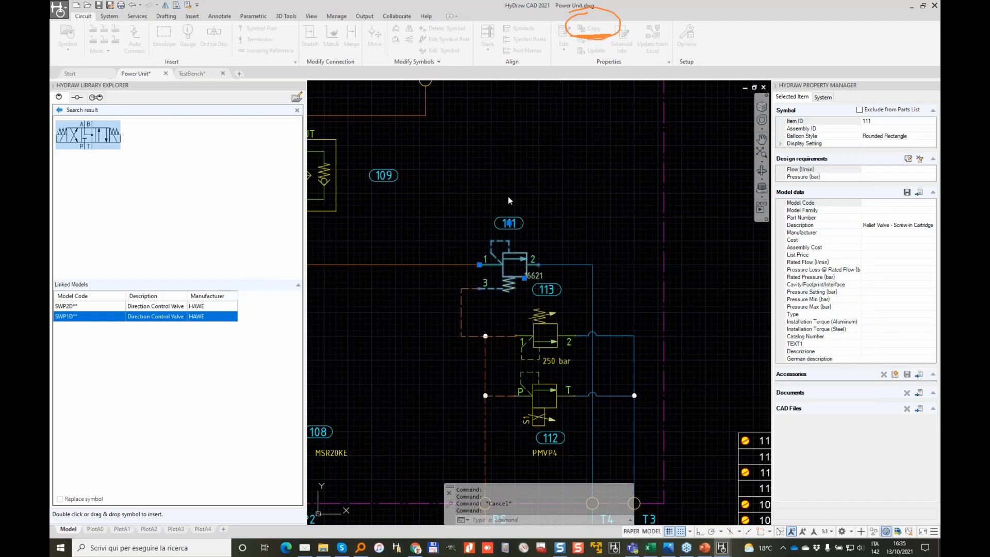
{"action": "left_click", "coordinate": [652, 39]}
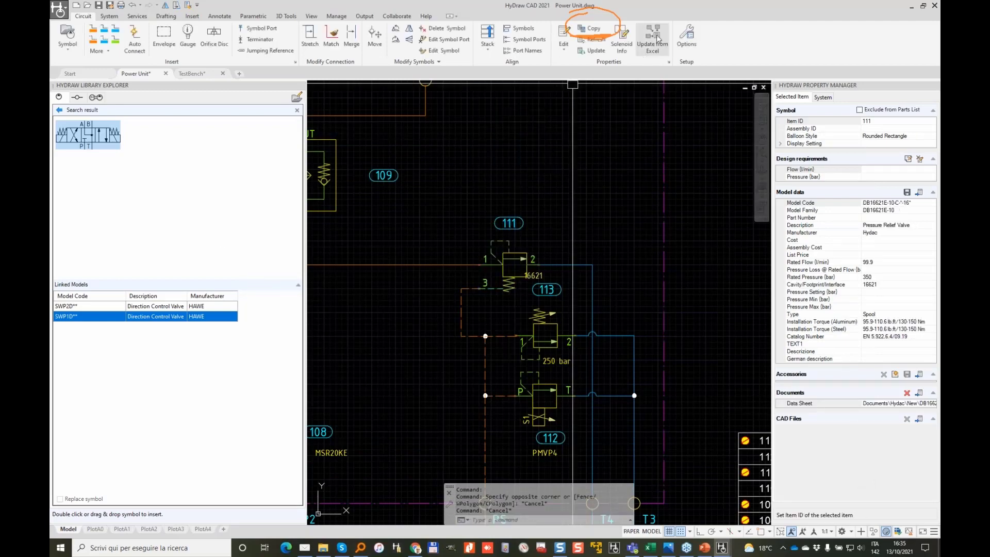
Step: Load valves 111, 113 and 112 into the Excel update and confirm DB16621E-10 for the first
{"action": "left_click", "coordinate": [578, 156]}
{"action": "left_click", "coordinate": [459, 451]}
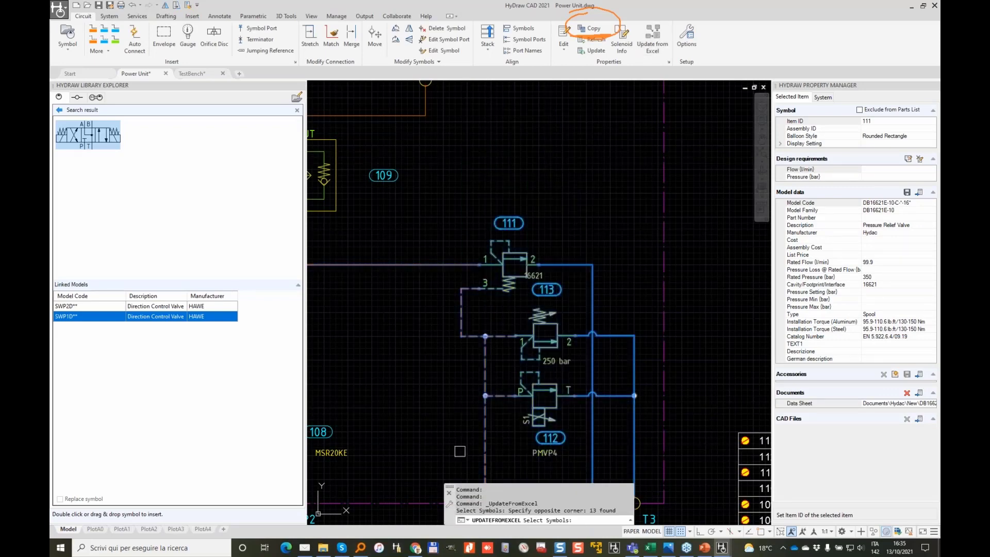
{"action": "key", "text": "Return"}
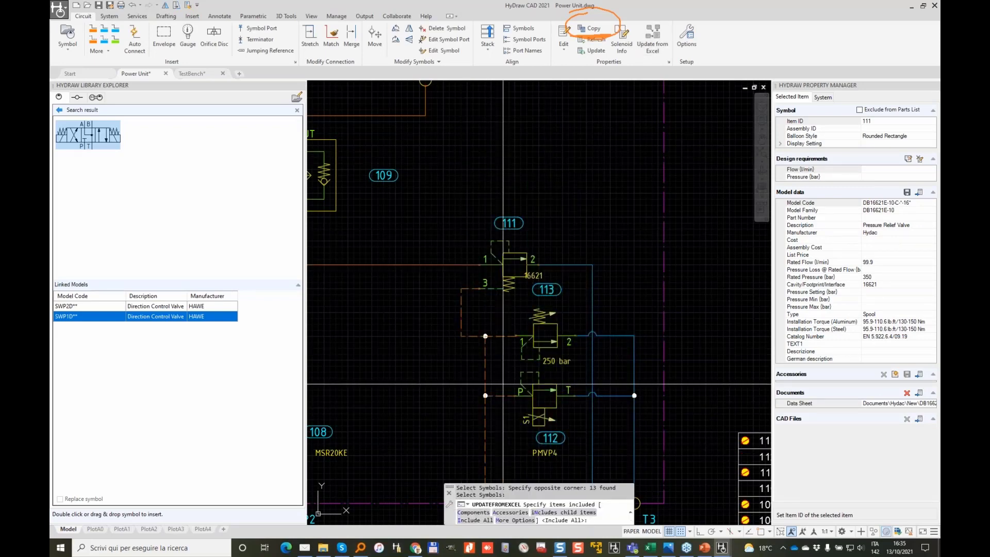
{"action": "left_click", "coordinate": [468, 520]}
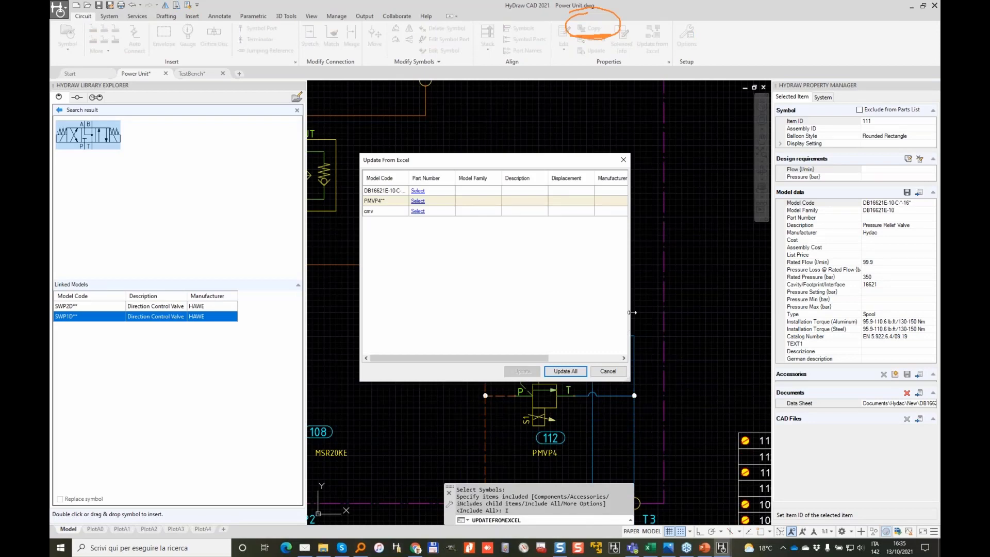
{"action": "left_click_drag", "start_coordinate": [630, 312], "coordinate": [850, 312]}
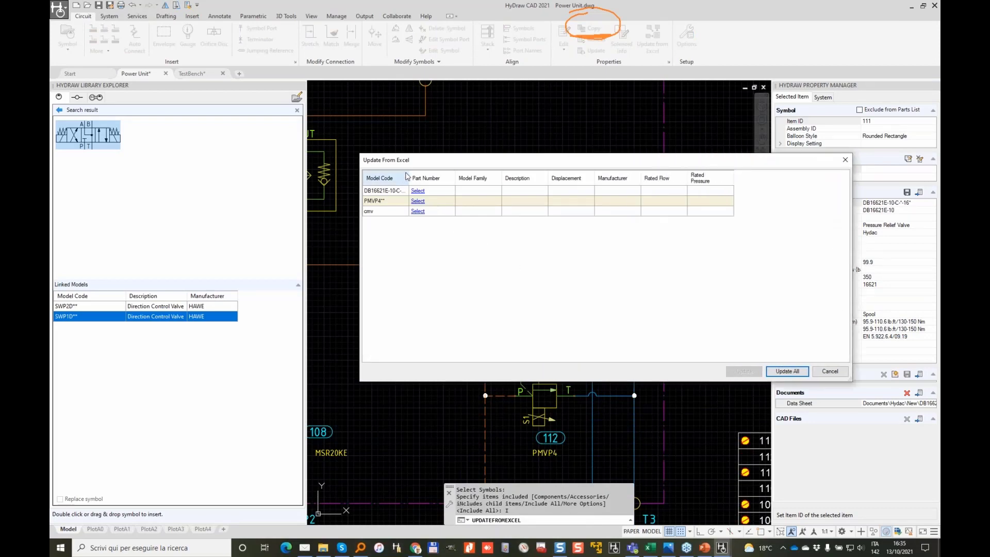
{"action": "left_click_drag", "start_coordinate": [408, 173], "coordinate": [438, 173]}
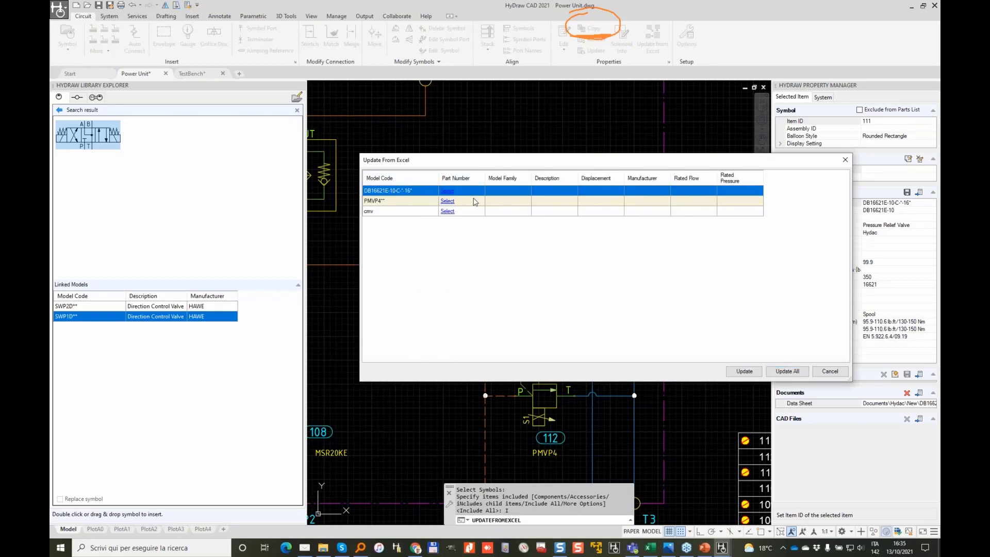
{"action": "left_click", "coordinate": [449, 191]}
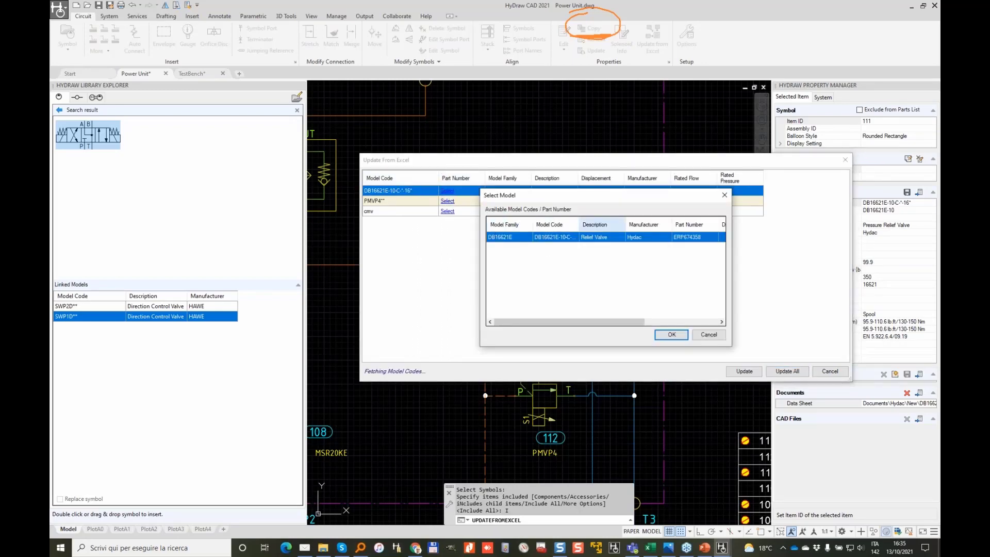
{"action": "left_click", "coordinate": [671, 335]}
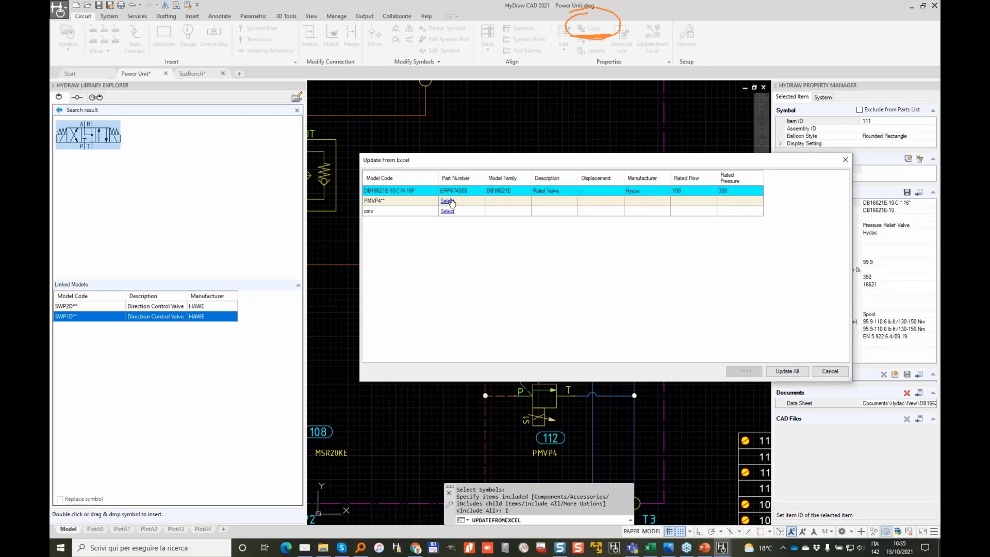
Step: Assign PMVP4-43-X12 (part ERP642334) to the PMVP4 row, sorted by rated pressure
{"action": "left_click", "coordinate": [447, 201]}
{"action": "left_click_drag", "start_coordinate": [604, 322], "coordinate": [696, 316]}
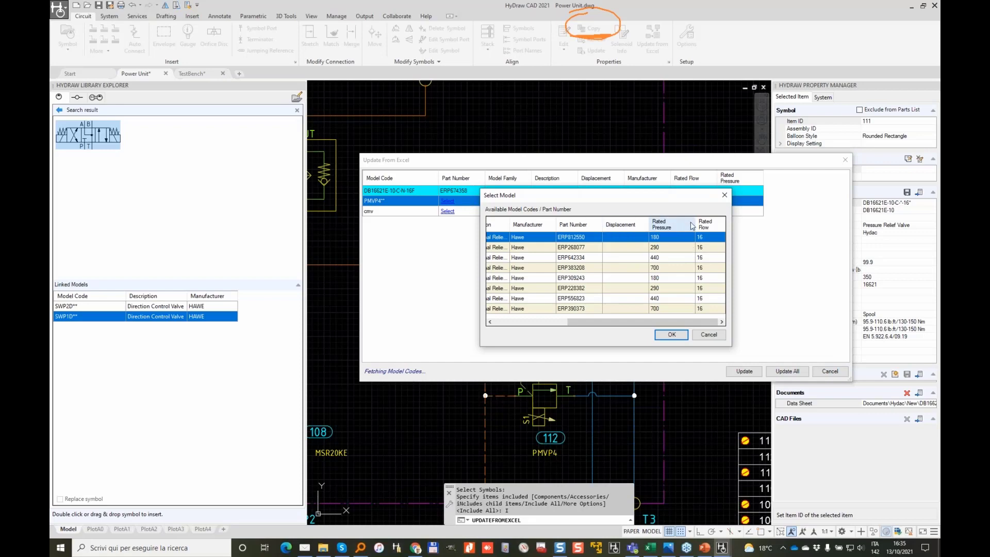
{"action": "left_click", "coordinate": [670, 224]}
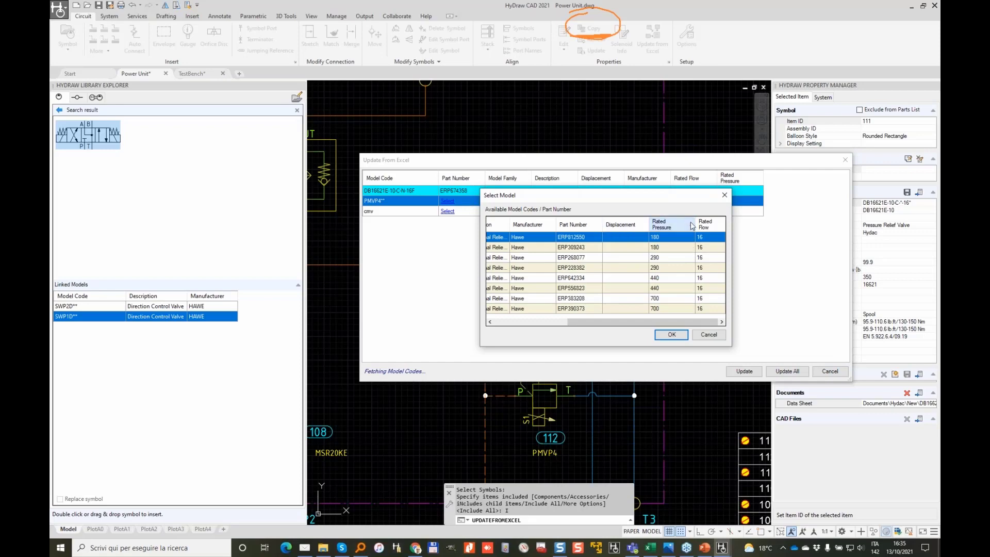
{"action": "left_click", "coordinate": [657, 279]}
{"action": "left_click_drag", "start_coordinate": [618, 324], "coordinate": [511, 331]}
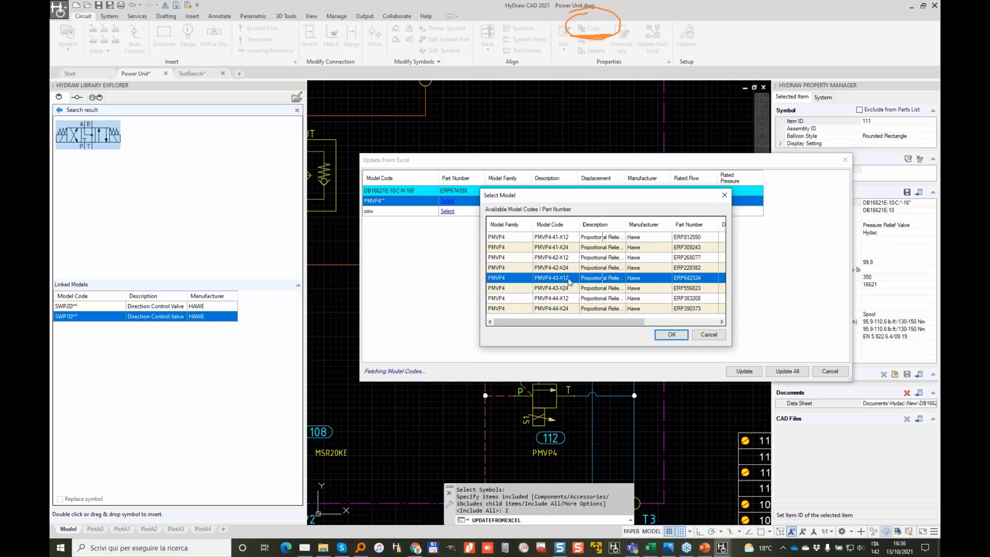
{"action": "left_click", "coordinate": [671, 334]}
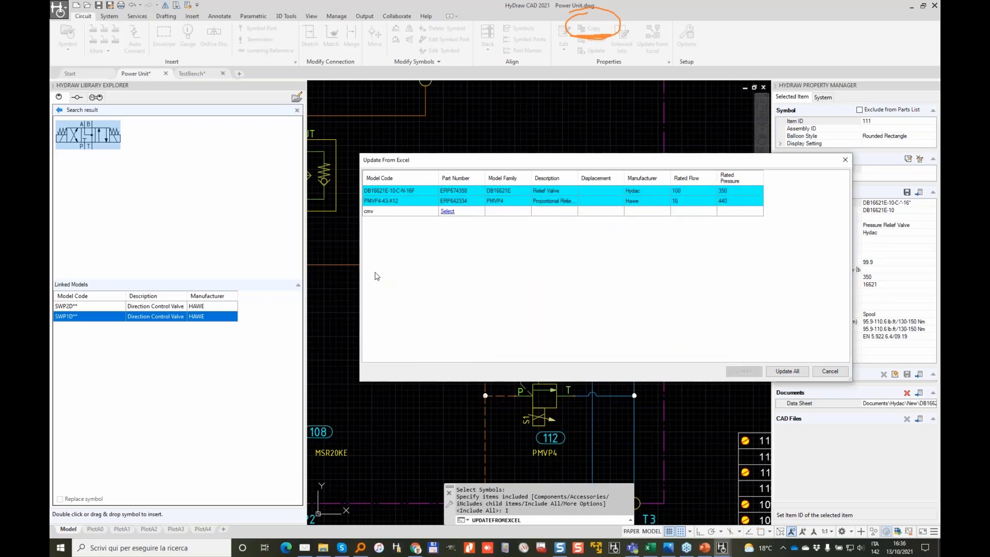
Step: Assign model code CMV 1 B R X to the cmv row
{"action": "left_click", "coordinate": [446, 212]}
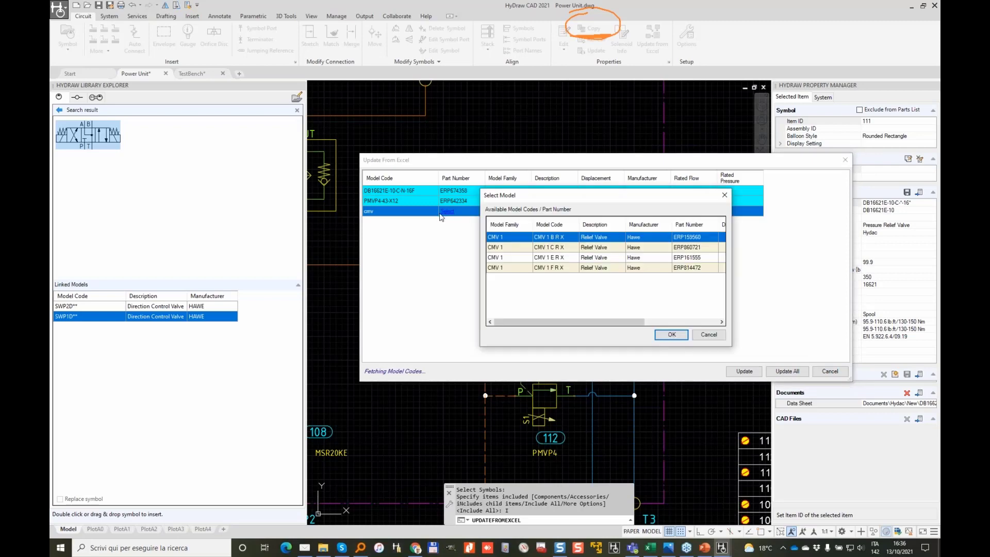
{"action": "left_click_drag", "start_coordinate": [595, 320], "coordinate": [686, 319]}
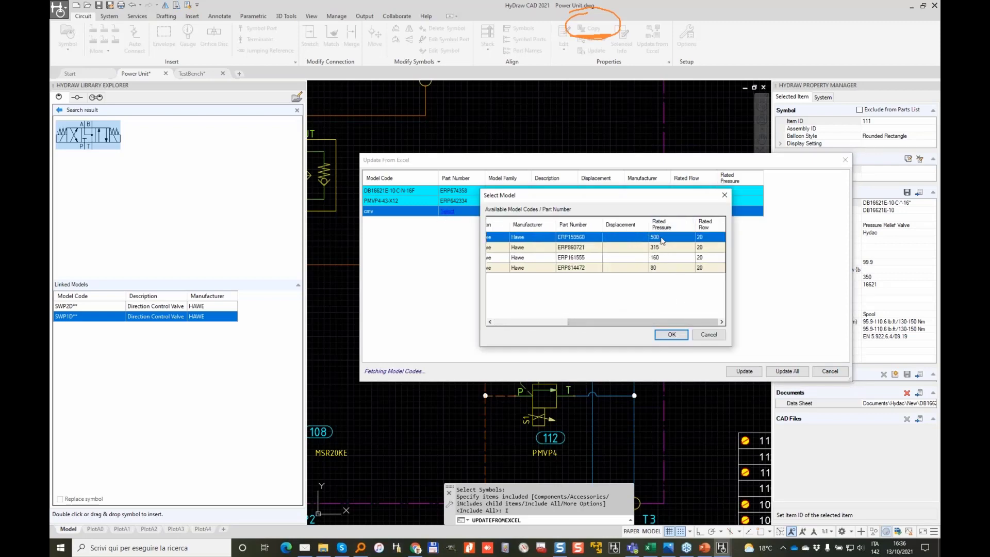
{"action": "left_click", "coordinate": [671, 334]}
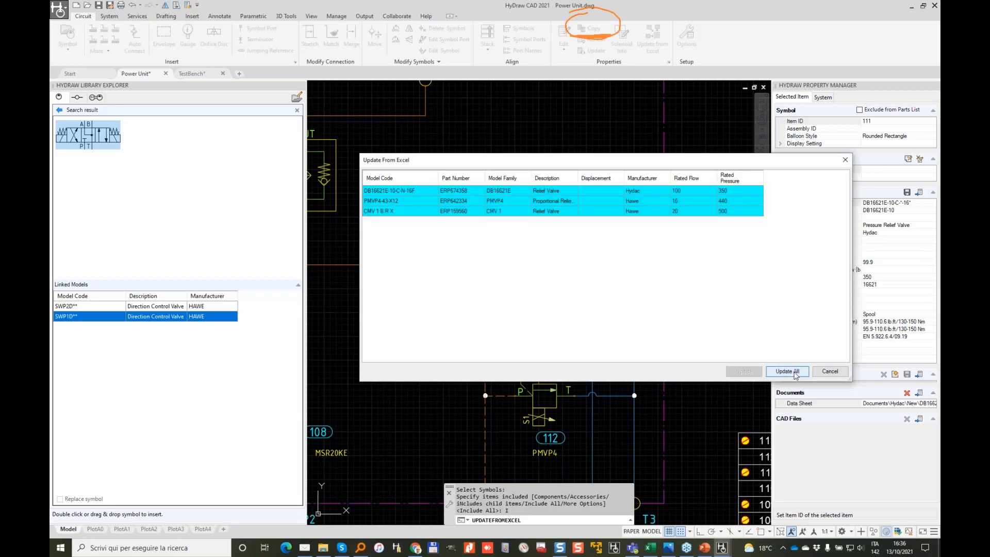
Step: Apply all chosen model codes to the schematic and check the relief valve's 16621 label
{"action": "left_click", "coordinate": [794, 371]}
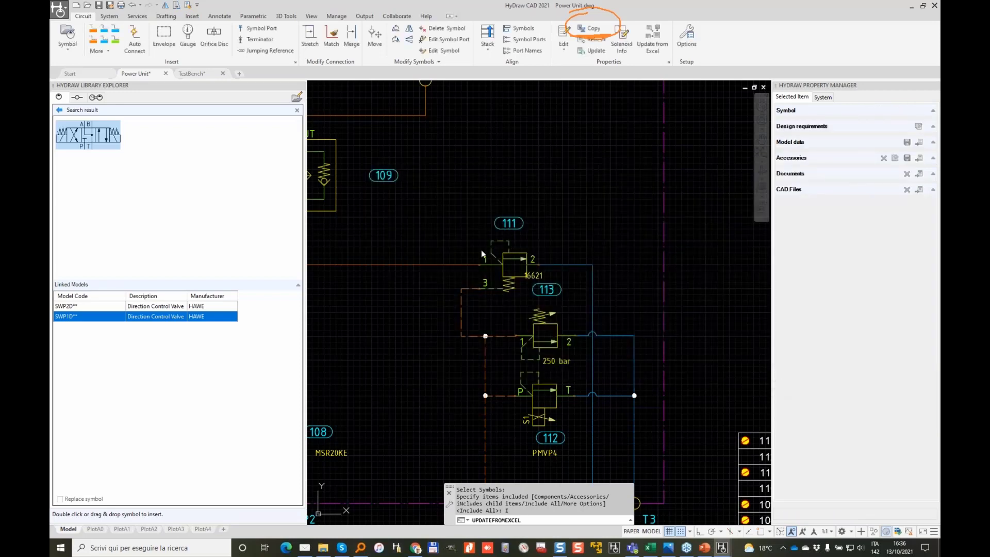
{"action": "left_click", "coordinate": [506, 271]}
{"action": "scroll", "coordinate": [537, 268], "scroll_direction": "up", "scroll_amount": 4}
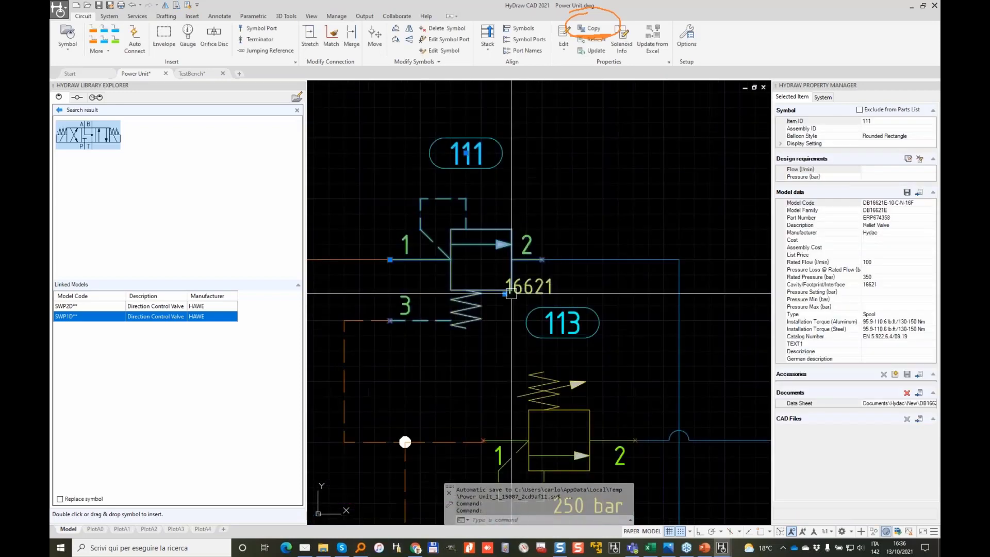
{"action": "left_click", "coordinate": [505, 292]}
{"action": "key", "text": "Escape"}
{"action": "scroll", "coordinate": [549, 304], "scroll_direction": "down", "scroll_amount": 5}
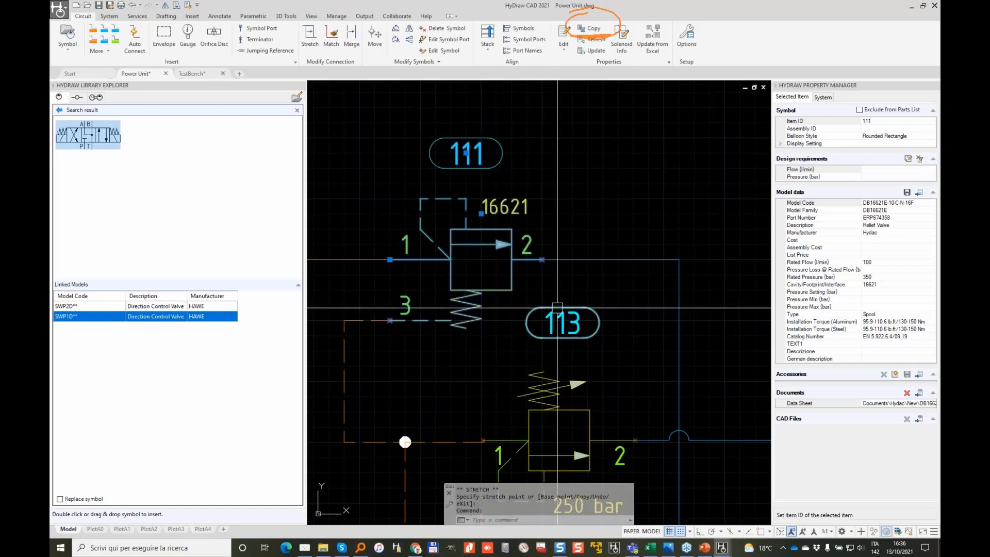
{"action": "scroll", "coordinate": [551, 308], "scroll_direction": "down", "scroll_amount": 2}
Step: Regenerate the parts list table so it shows the new model codes and ERP part numbers
{"action": "middle_click_drag", "start_coordinate": [624, 343], "coordinate": [418, 207]}
{"action": "scroll", "coordinate": [626, 158], "scroll_direction": "up", "scroll_amount": 5}
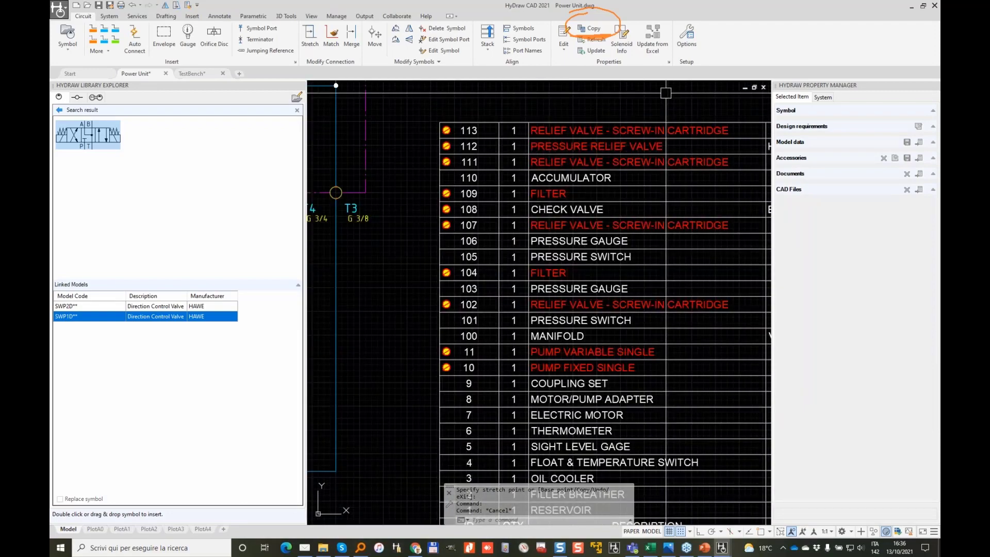
{"action": "left_click", "coordinate": [667, 95]}
{"action": "left_click", "coordinate": [626, 130]}
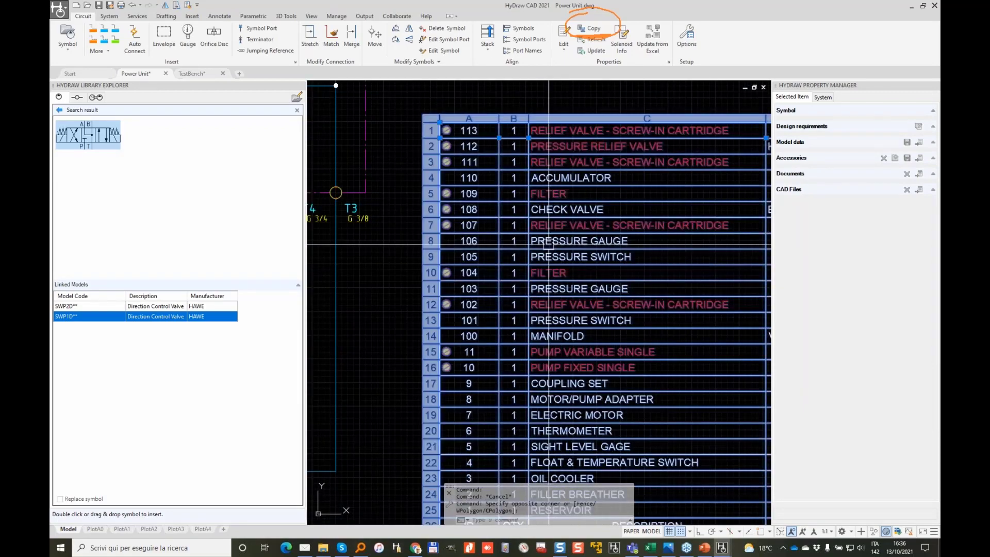
{"action": "right_click", "coordinate": [560, 224]}
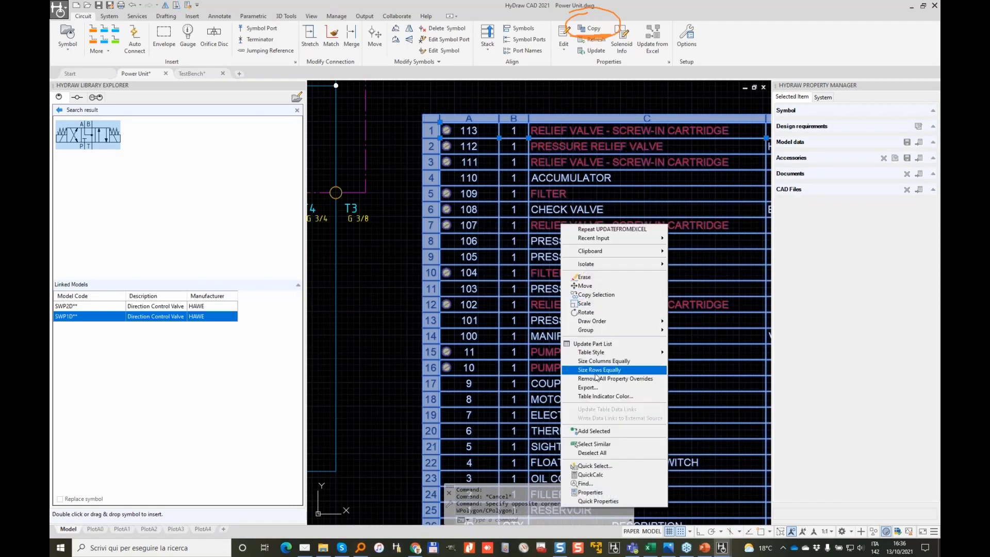
{"action": "left_click", "coordinate": [605, 344]}
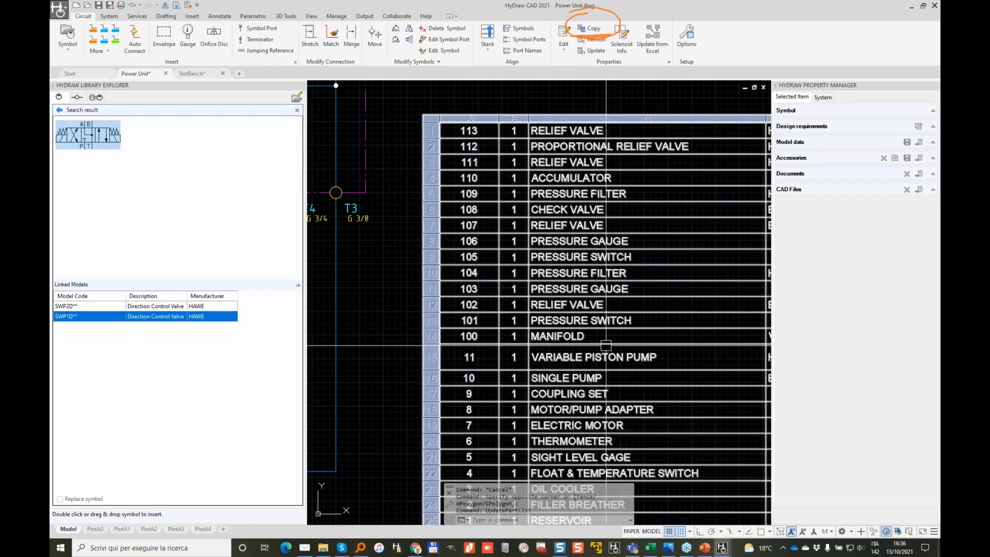
{"action": "scroll", "coordinate": [717, 233], "scroll_direction": "down", "scroll_amount": 2}
{"action": "middle_click_drag", "start_coordinate": [716, 233], "coordinate": [457, 279]}
{"action": "scroll", "coordinate": [618, 181], "scroll_direction": "up", "scroll_amount": 2}
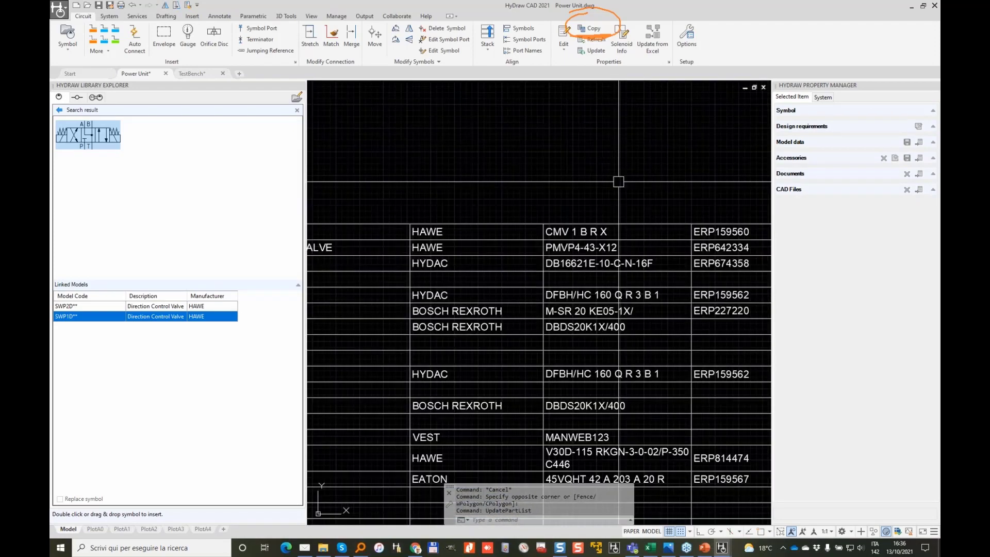
{"action": "scroll", "coordinate": [718, 230], "scroll_direction": "down", "scroll_amount": 2}
{"action": "middle_click_drag", "start_coordinate": [736, 233], "coordinate": [677, 217]}
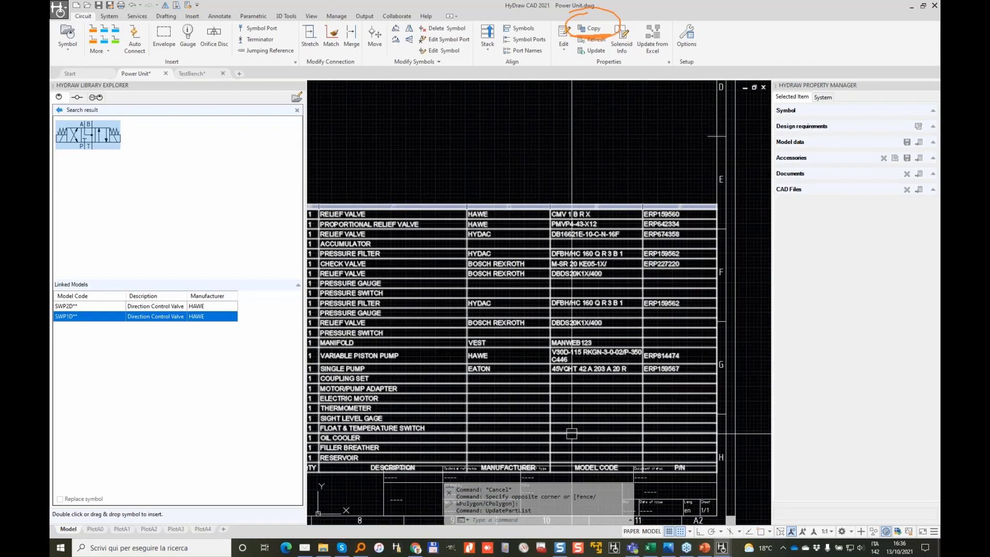
{"action": "mouse_move", "coordinate": [557, 371]}
{"action": "middle_mouse_down"}
{"action": "mouse_move", "coordinate": [577, 316]}
{"action": "mouse_move", "coordinate": [605, 280]}
{"action": "middle_mouse_up"}
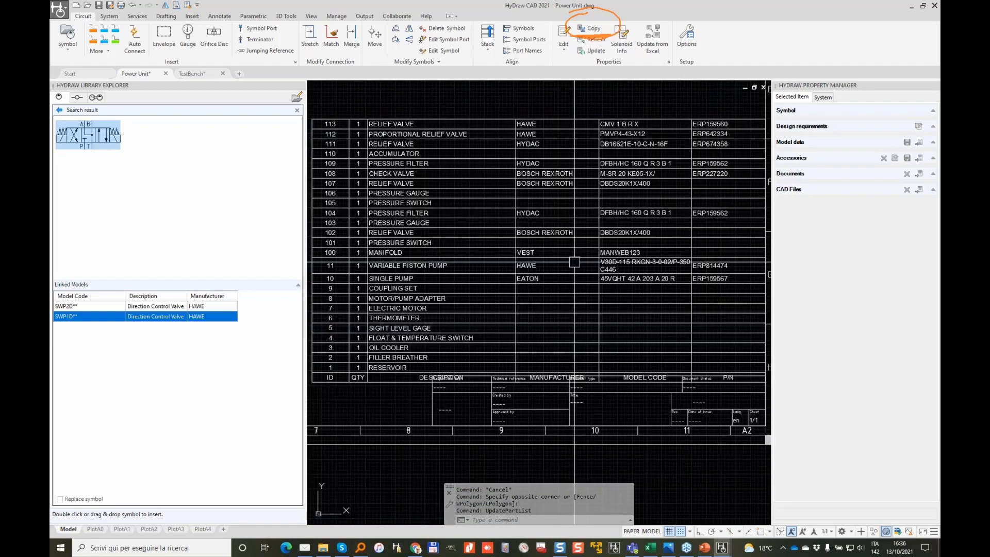
{"action": "scroll", "coordinate": [587, 264], "scroll_direction": "up", "scroll_amount": 4}
{"action": "scroll", "coordinate": [587, 264], "scroll_direction": "down", "scroll_amount": 2}
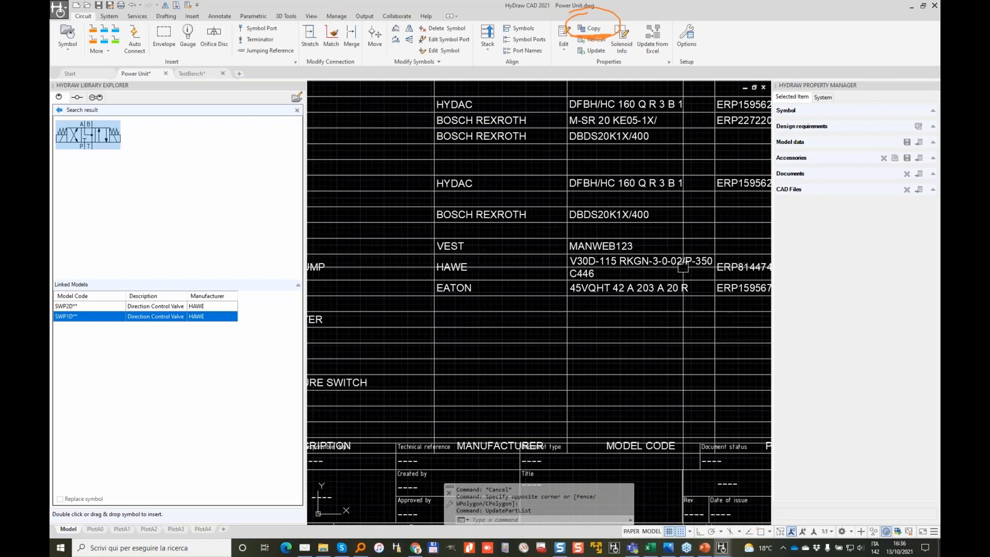
{"action": "left_click", "coordinate": [682, 266]}
{"action": "scroll", "coordinate": [698, 226], "scroll_direction": "down", "scroll_amount": 2}
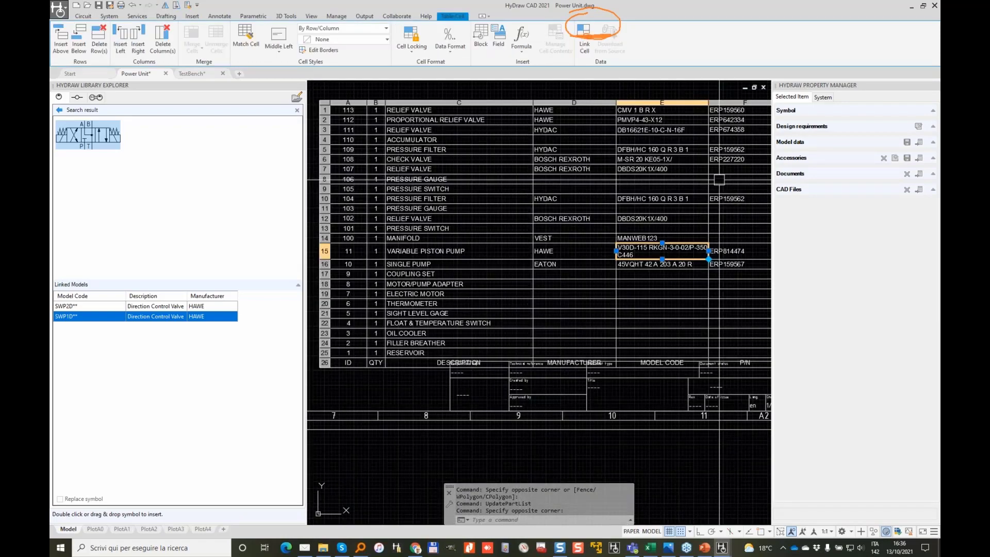
{"action": "middle_click_drag", "start_coordinate": [719, 180], "coordinate": [622, 228]}
{"action": "key", "text": "Escape"}
{"action": "left_click", "coordinate": [630, 109]}
{"action": "key", "text": "Escape"}
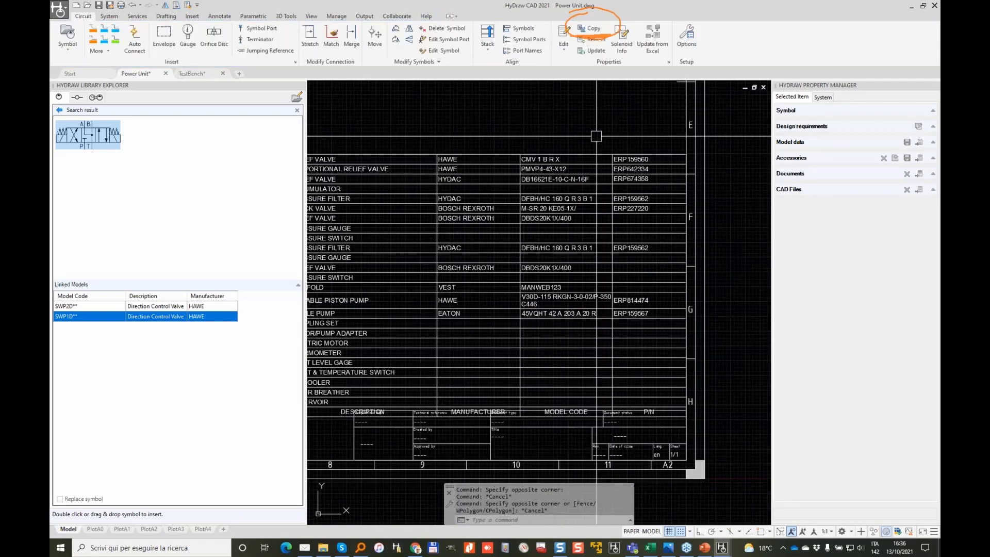
{"action": "scroll", "coordinate": [593, 351], "scroll_direction": "up", "scroll_amount": 2}
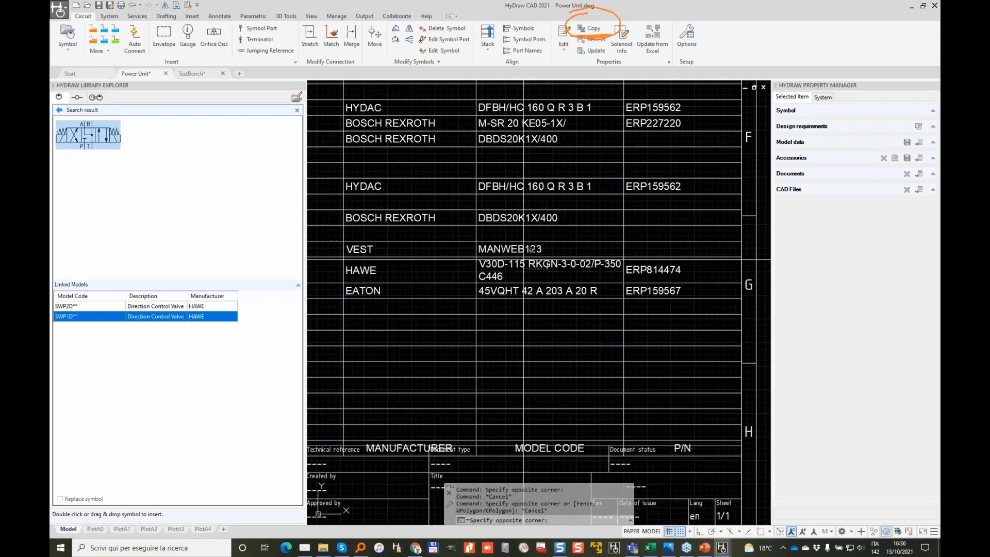
{"action": "left_click", "coordinate": [547, 272]}
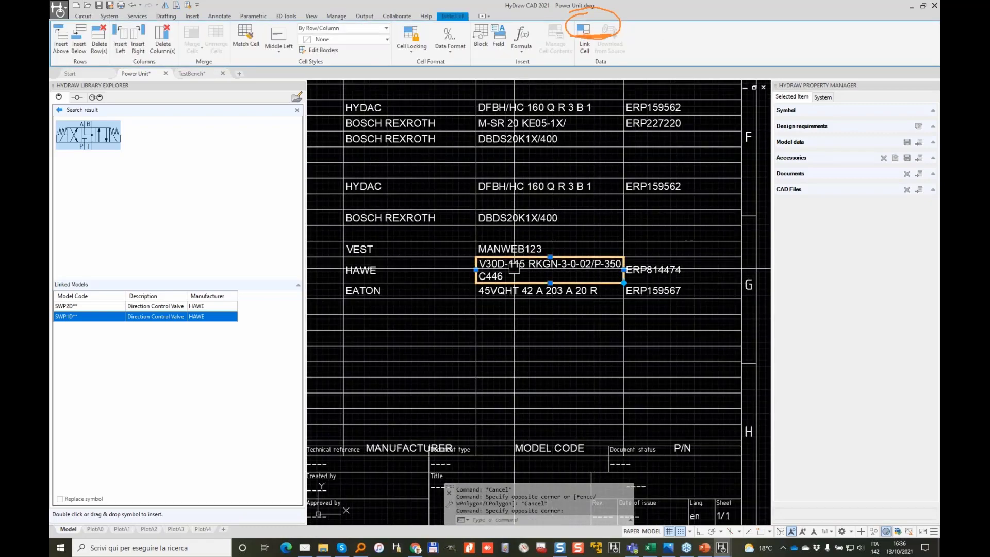
{"action": "scroll", "coordinate": [596, 283], "scroll_direction": "down", "scroll_amount": 2}
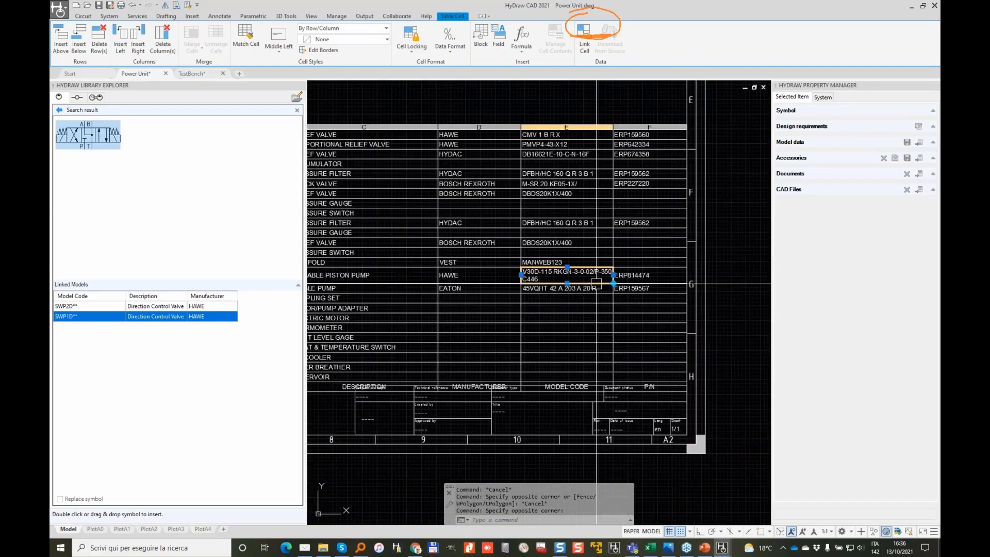
{"action": "key", "text": "Escape"}
{"action": "left_click", "coordinate": [619, 108]}
{"action": "key", "text": "Escape"}
{"action": "key", "text": "Escape"}
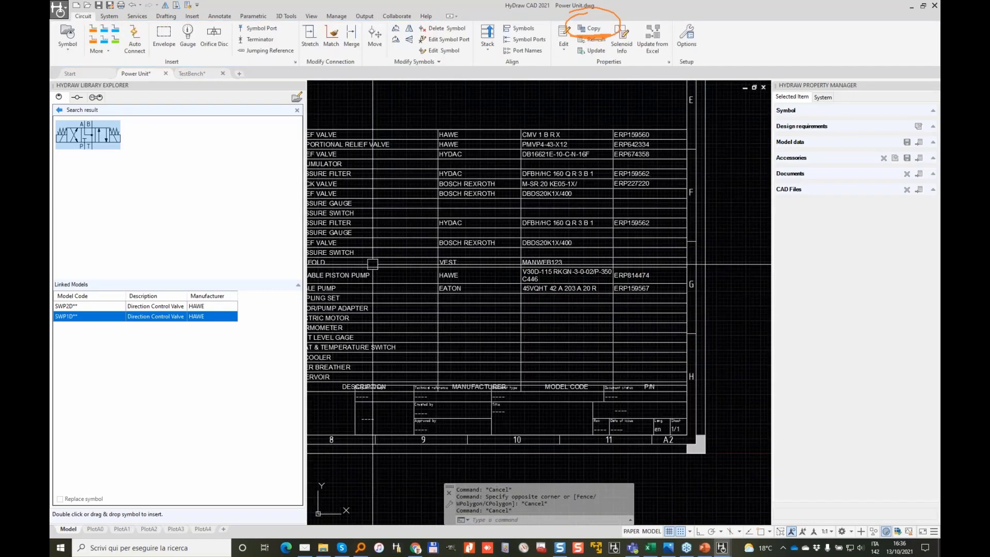
{"action": "mouse_move", "coordinate": [373, 263]}
{"action": "middle_mouse_down"}
{"action": "mouse_move", "coordinate": [544, 220]}
{"action": "mouse_move", "coordinate": [455, 278]}
{"action": "middle_mouse_up"}
{"action": "scroll", "coordinate": [467, 230], "scroll_direction": "up", "scroll_amount": 2}
{"action": "scroll", "coordinate": [553, 228], "scroll_direction": "down", "scroll_amount": 1}
{"action": "scroll", "coordinate": [554, 227], "scroll_direction": "down", "scroll_amount": 2}
Step: Select the parts-list table and try stretching its top corner grip, then cancel
{"action": "left_click", "coordinate": [566, 158]}
{"action": "left_click", "coordinate": [544, 188]}
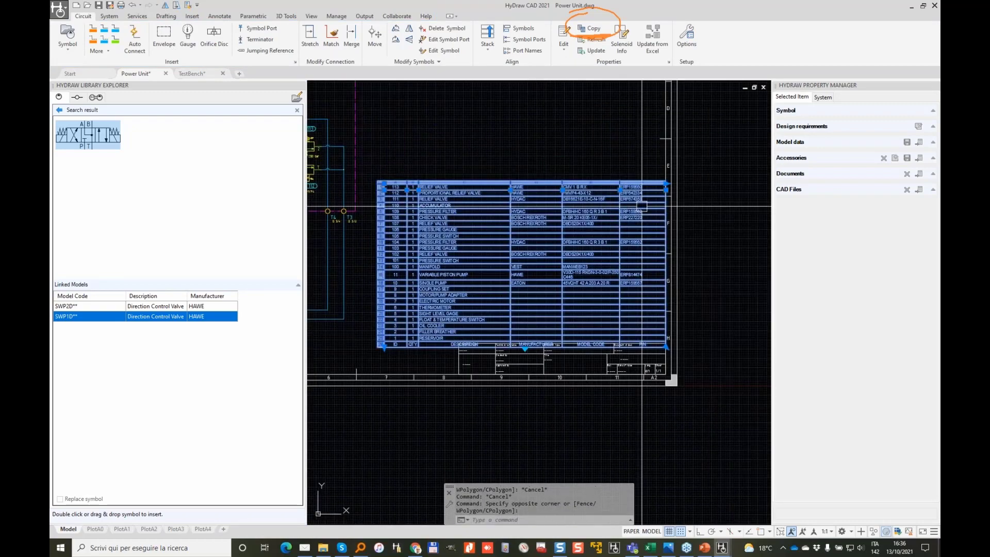
{"action": "scroll", "coordinate": [642, 206], "scroll_direction": "up", "scroll_amount": 1}
{"action": "left_click", "coordinate": [619, 190]}
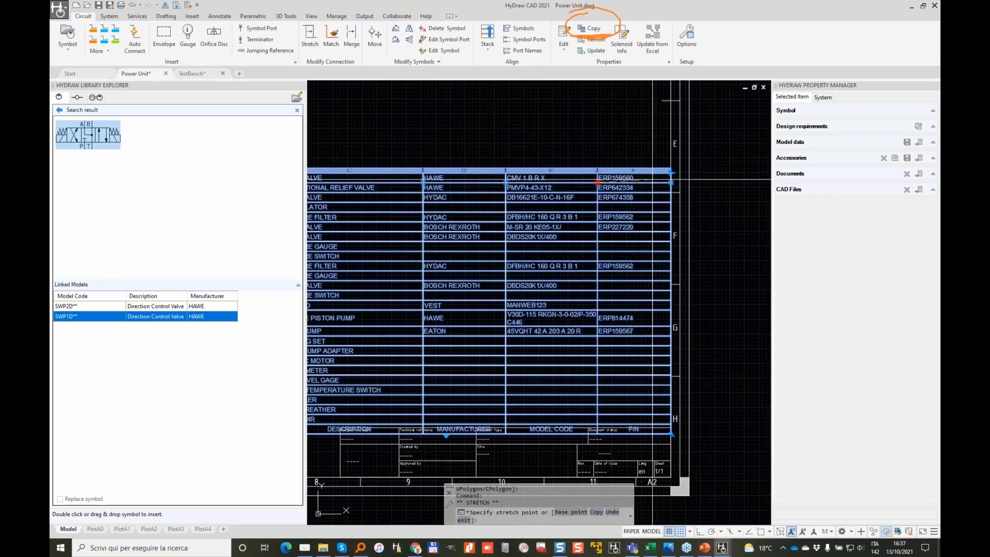
{"action": "left_click", "coordinate": [656, 204]}
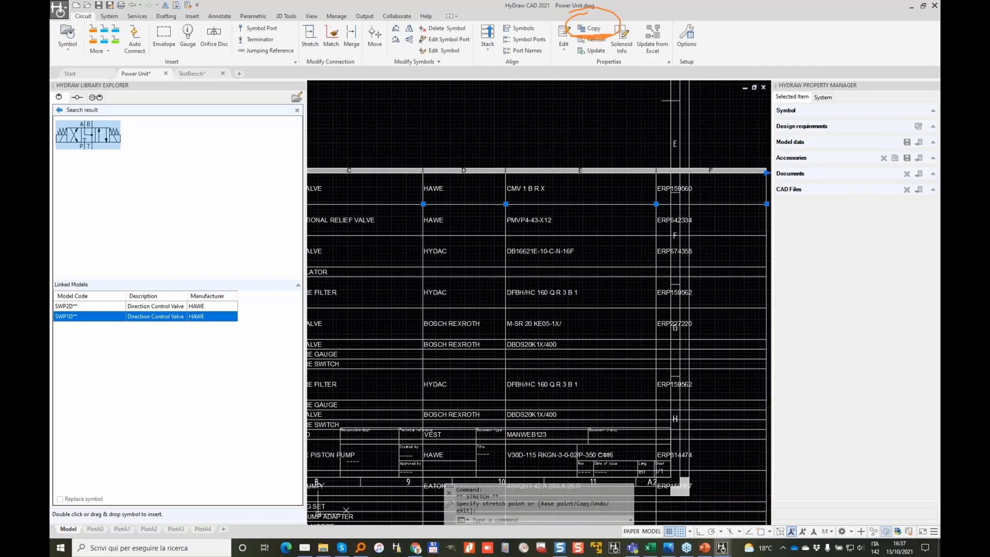
{"action": "scroll", "coordinate": [644, 195], "scroll_direction": "down", "scroll_amount": 1}
{"action": "key", "text": "Escape"}
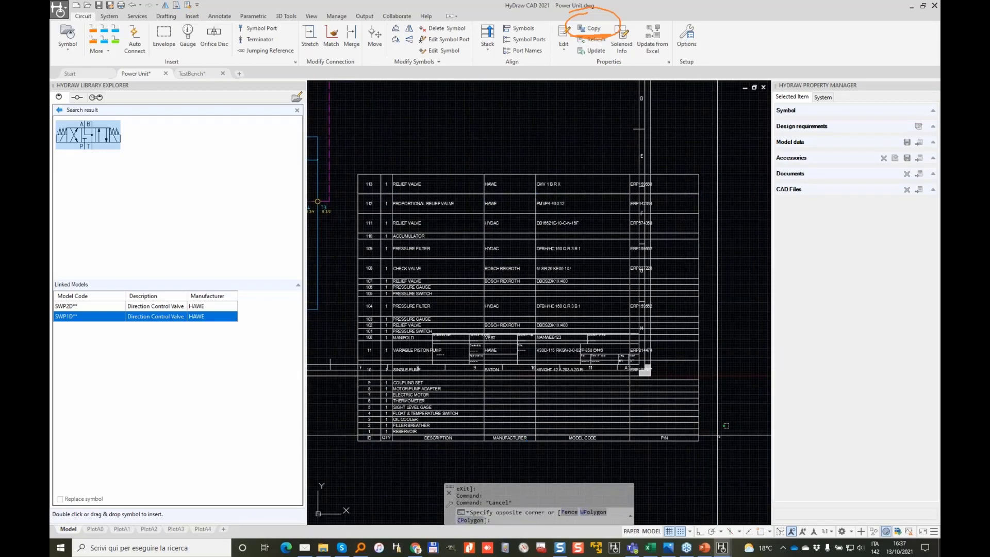
Step: Raise the table's bottom edge three times to compress its row heights
{"action": "left_click", "coordinate": [666, 322]}
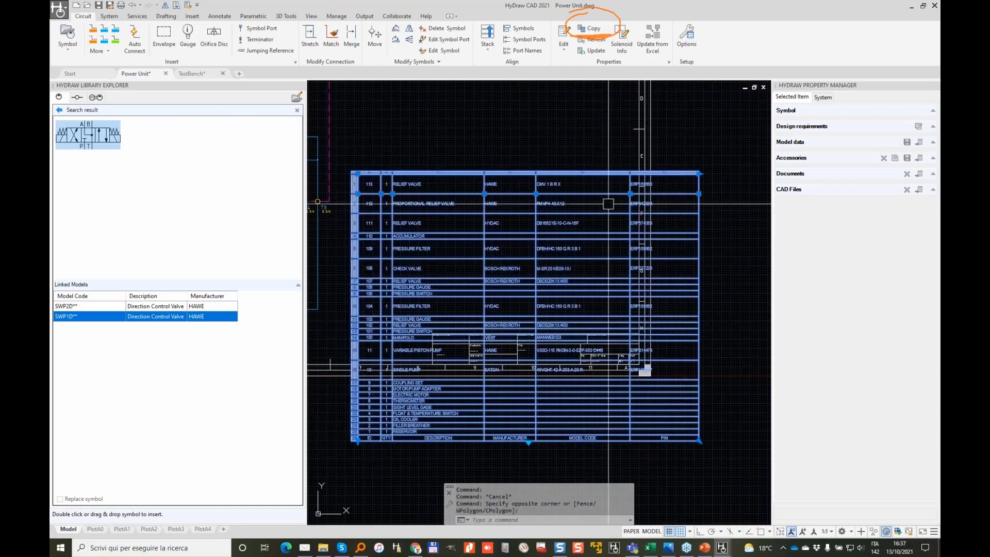
{"action": "scroll", "coordinate": [660, 394], "scroll_direction": "up", "scroll_amount": 2}
{"action": "left_click", "coordinate": [680, 462]}
{"action": "scroll", "coordinate": [708, 150], "scroll_direction": "down", "scroll_amount": 2}
{"action": "left_click_drag", "start_coordinate": [698, 98], "coordinate": [711, 333]}
{"action": "left_click", "coordinate": [681, 336]}
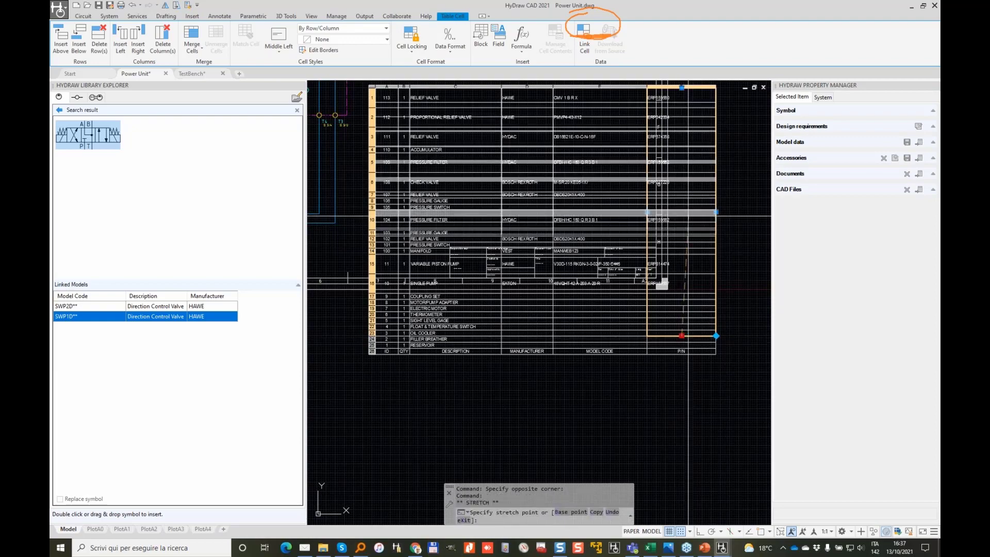
{"action": "left_click", "coordinate": [681, 266]}
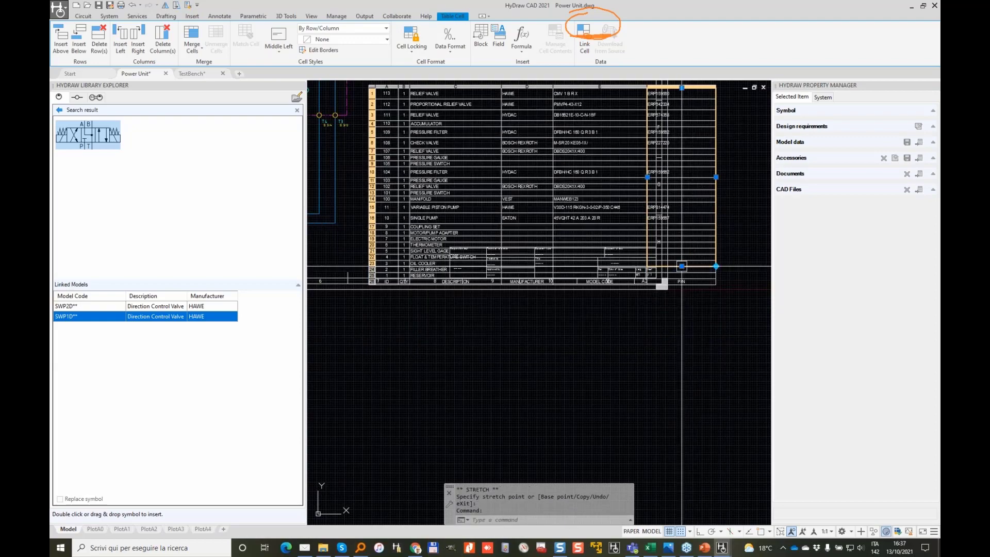
{"action": "left_click", "coordinate": [681, 266]}
{"action": "left_click", "coordinate": [682, 232]}
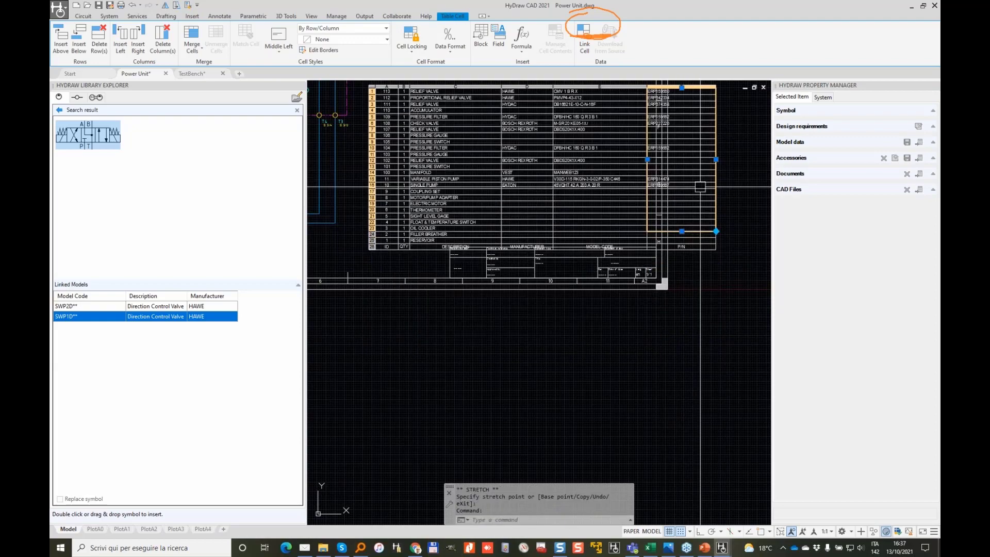
{"action": "left_click", "coordinate": [682, 231]}
{"action": "left_click", "coordinate": [682, 228]}
{"action": "key", "text": "Escape"}
{"action": "scroll", "coordinate": [687, 211], "scroll_direction": "down", "scroll_amount": 5}
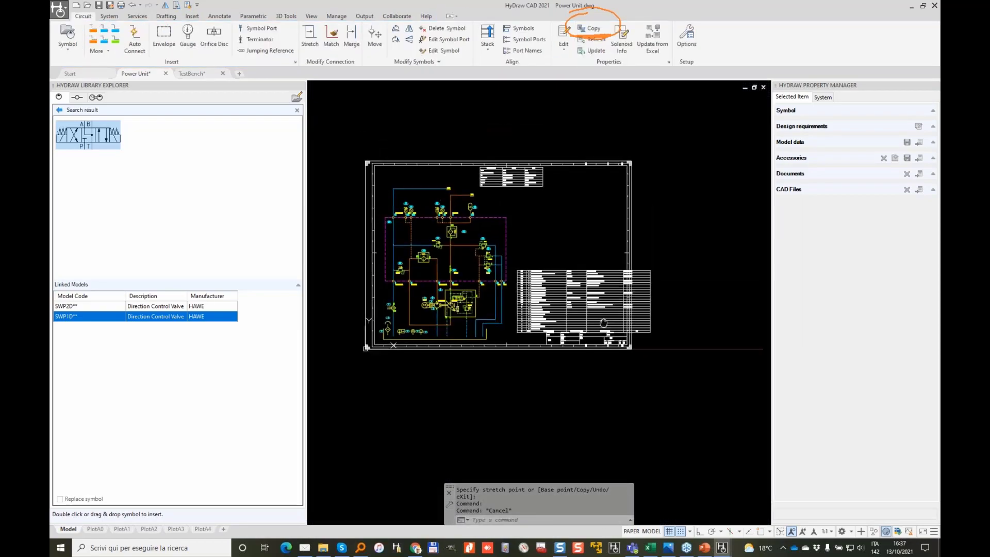
{"action": "scroll", "coordinate": [548, 221], "scroll_direction": "up", "scroll_amount": 4}
{"action": "scroll", "coordinate": [599, 171], "scroll_direction": "up", "scroll_amount": 3}
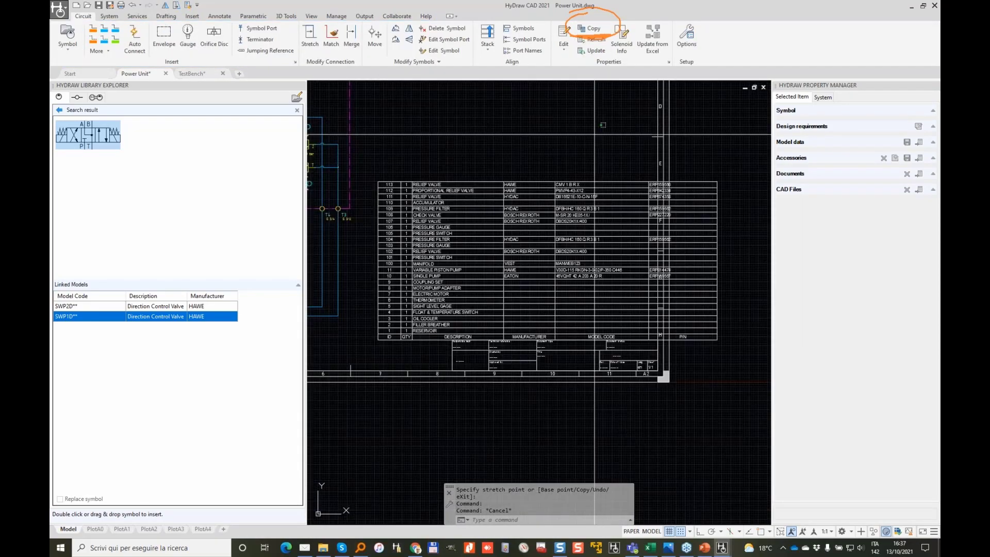
Step: Move the parts-list table a short distance to the left
{"action": "left_click", "coordinate": [523, 222]}
{"action": "right_click", "coordinate": [527, 224]}
{"action": "left_click", "coordinate": [572, 285]}
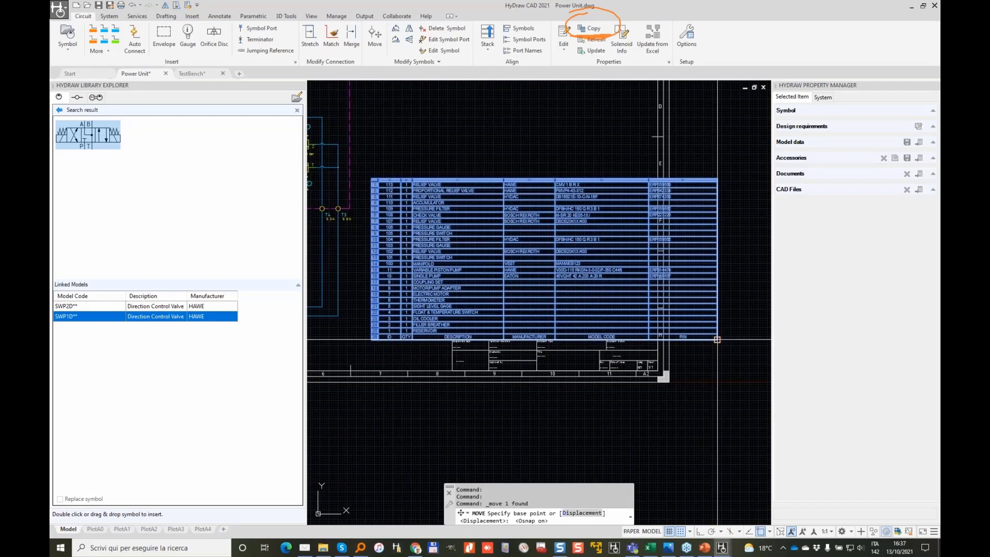
{"action": "left_click", "coordinate": [714, 332]}
{"action": "left_click", "coordinate": [655, 331]}
{"action": "key", "text": "Escape"}
{"action": "key", "text": "Escape"}
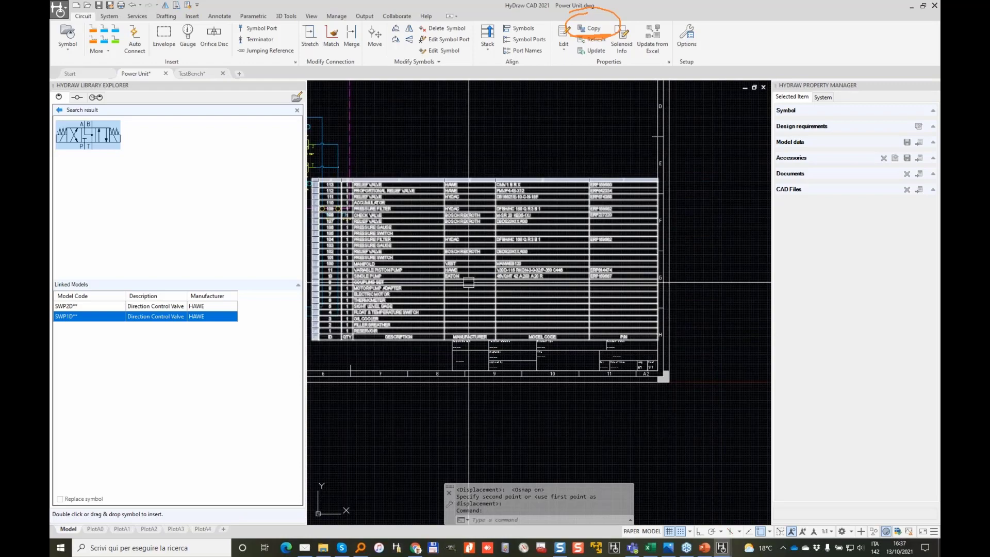
{"action": "scroll", "coordinate": [655, 332], "scroll_direction": "up", "scroll_amount": 5}
Step: Narrow the table's ID and Description columns
{"action": "left_click", "coordinate": [542, 363]}
{"action": "left_click", "coordinate": [433, 324]}
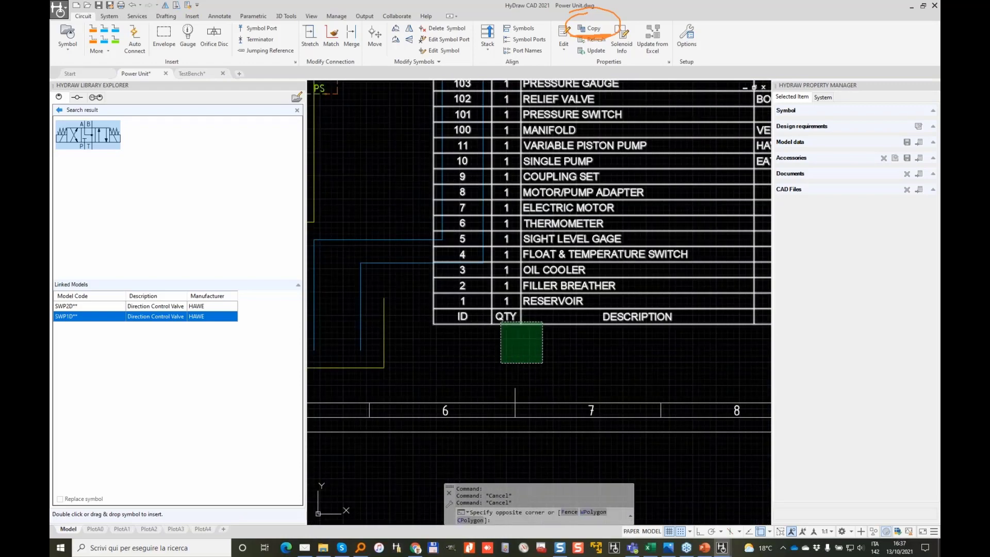
{"action": "left_click", "coordinate": [461, 286]}
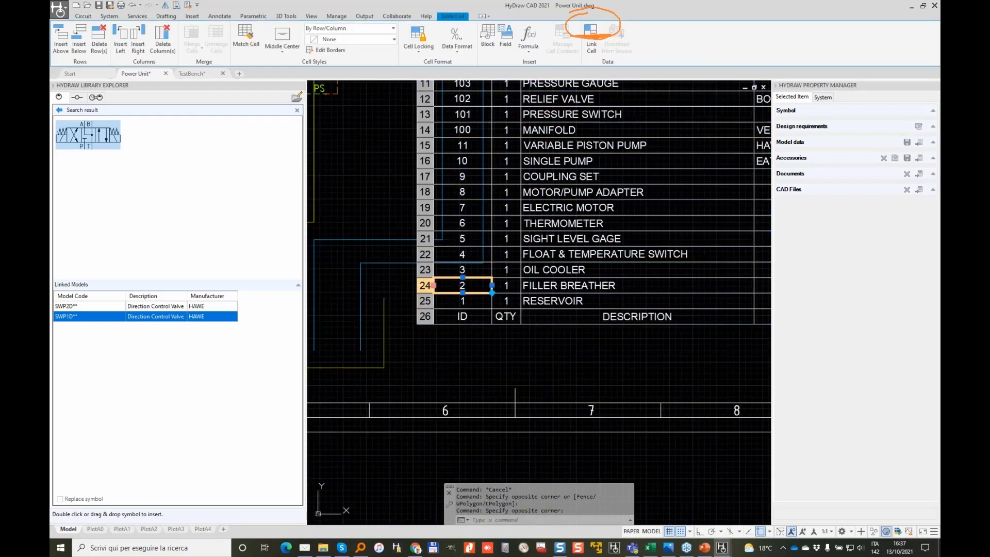
{"action": "left_click", "coordinate": [434, 285]}
{"action": "left_click", "coordinate": [461, 285]}
{"action": "scroll", "coordinate": [688, 292], "scroll_direction": "down", "scroll_amount": 2}
{"action": "left_click", "coordinate": [670, 288]}
{"action": "left_click", "coordinate": [584, 288]}
{"action": "left_click", "coordinate": [633, 287]}
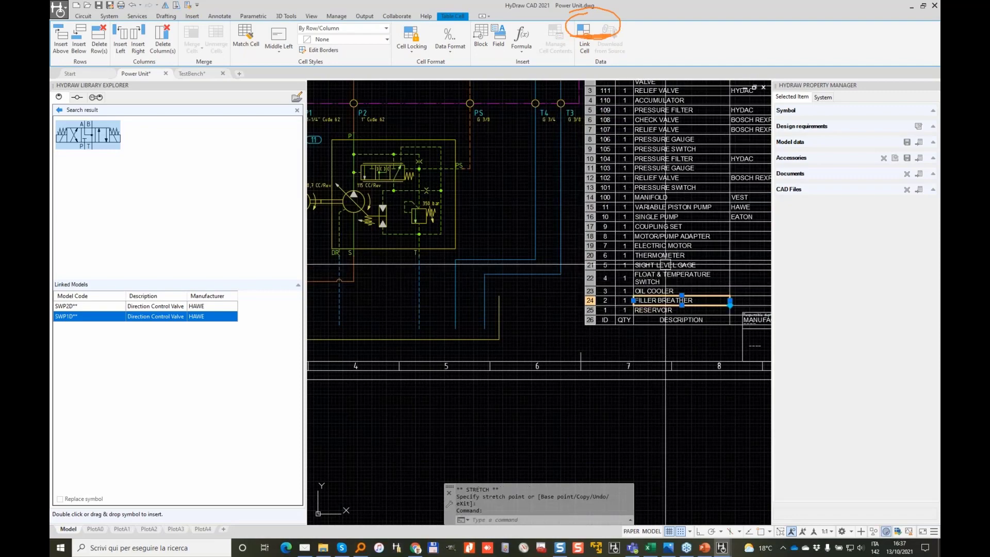
{"action": "key", "text": "Escape"}
{"action": "mouse_move", "coordinate": [668, 249]}
{"action": "middle_mouse_down"}
{"action": "mouse_move", "coordinate": [541, 372]}
{"action": "mouse_move", "coordinate": [403, 309]}
{"action": "middle_mouse_up"}
{"action": "scroll", "coordinate": [403, 308], "scroll_direction": "down", "scroll_amount": 3}
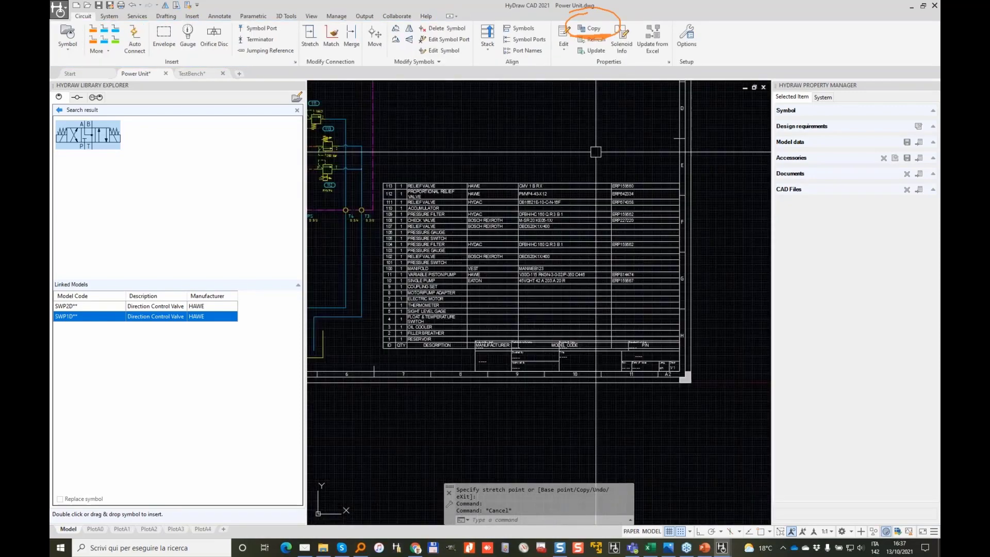
Step: Start another move of the table, then cancel it, leaving the table in place
{"action": "left_click", "coordinate": [608, 139]}
{"action": "left_click", "coordinate": [509, 209]}
{"action": "right_click", "coordinate": [520, 225]}
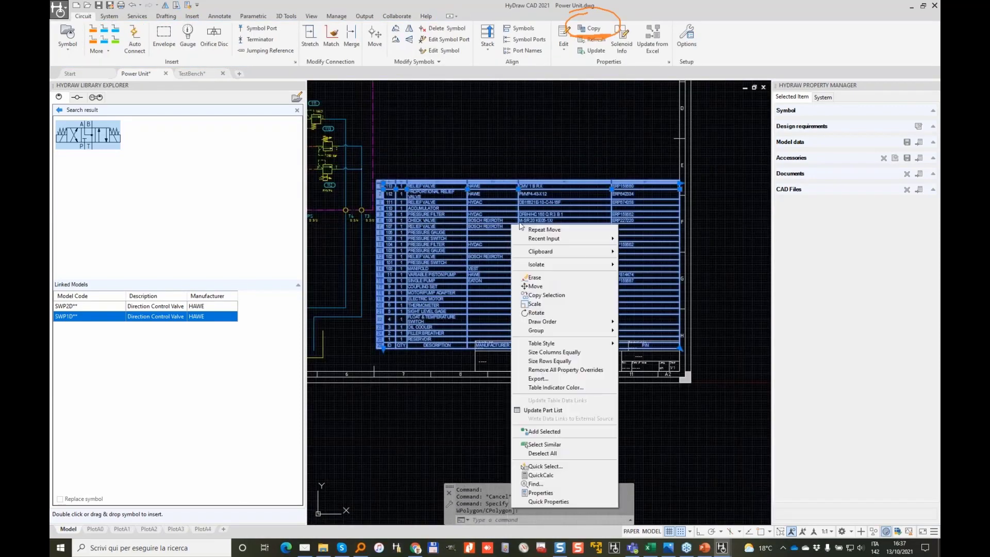
{"action": "left_click", "coordinate": [535, 286]}
{"action": "scroll", "coordinate": [671, 344], "scroll_direction": "up", "scroll_amount": 4}
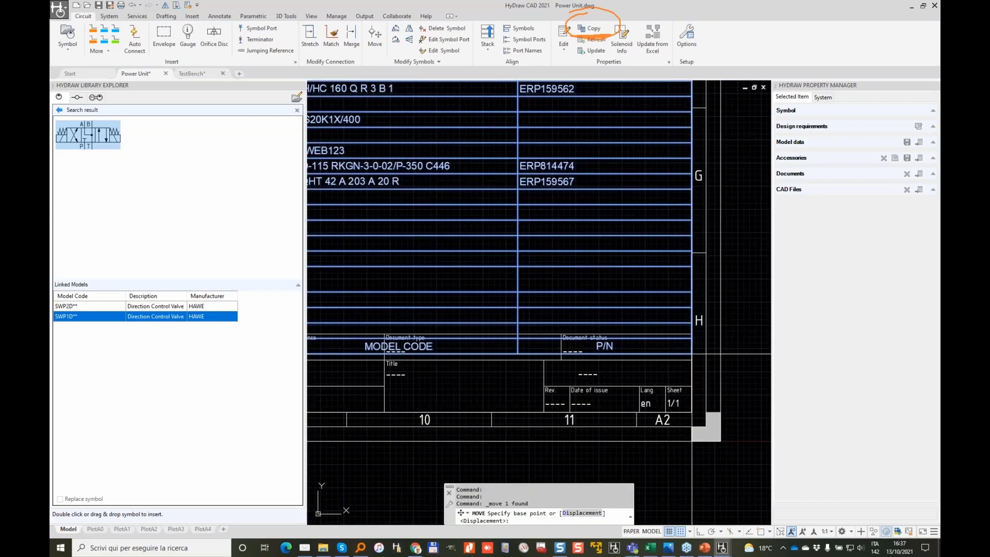
{"action": "left_click", "coordinate": [694, 339]}
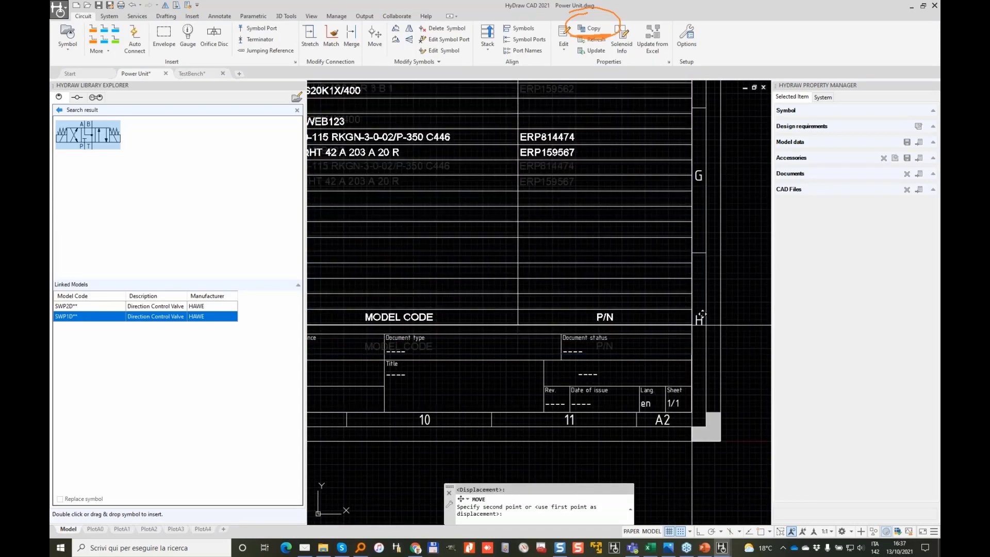
{"action": "key", "text": "Escape"}
{"action": "scroll", "coordinate": [670, 237], "scroll_direction": "down", "scroll_amount": 4}
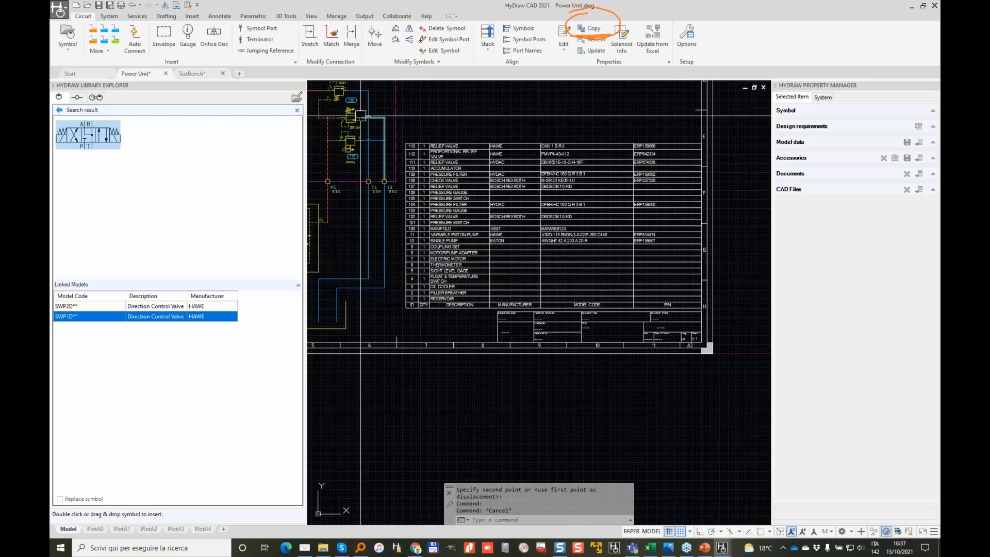
{"action": "left_click", "coordinate": [687, 37]}
{"action": "left_click", "coordinate": [438, 117]}
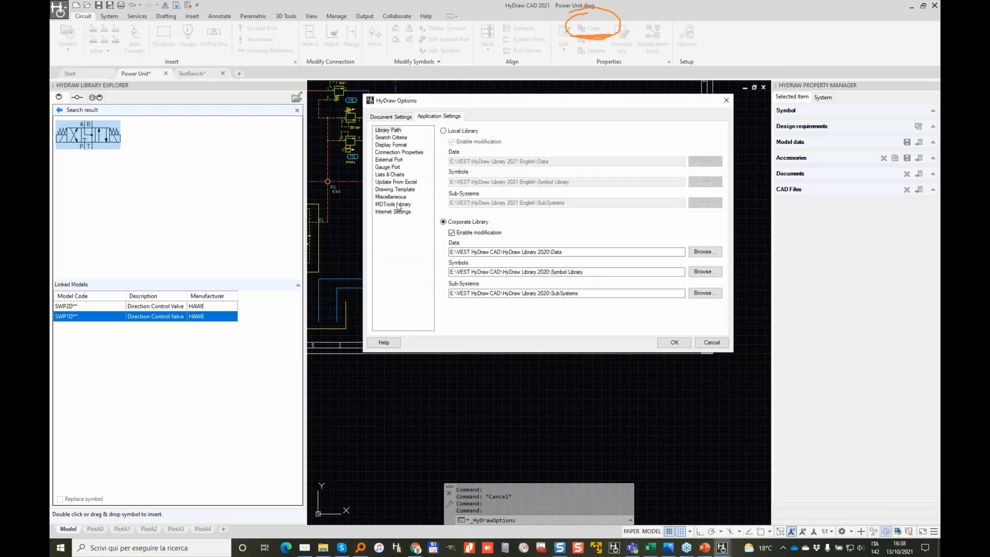
{"action": "left_click", "coordinate": [397, 175]}
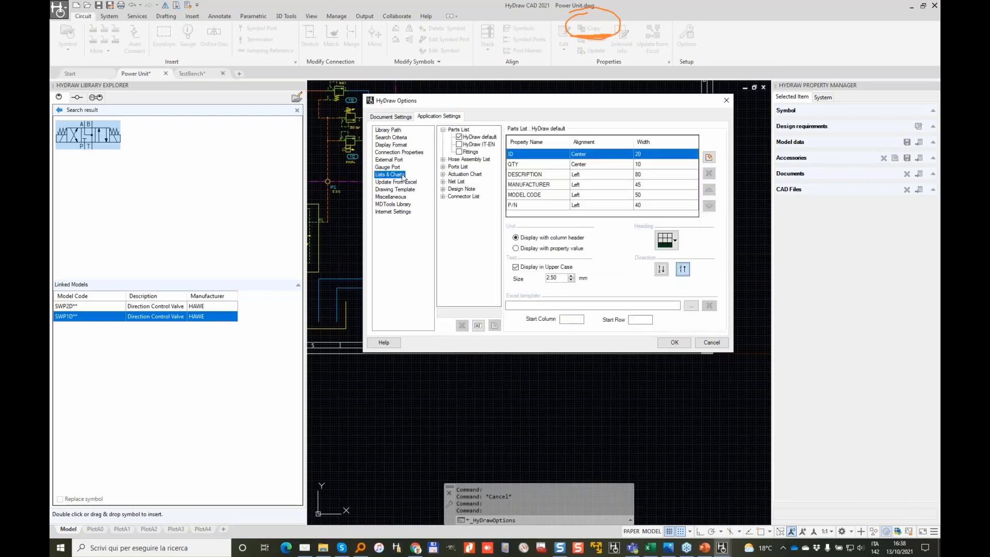
{"action": "left_click", "coordinate": [482, 137]}
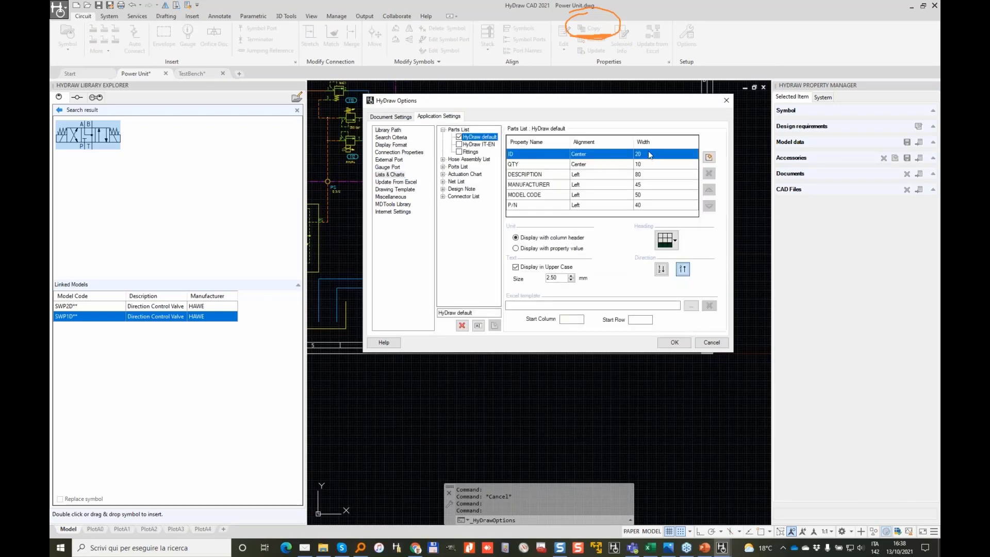
{"action": "left_click", "coordinate": [649, 164]}
{"action": "left_click", "coordinate": [647, 175]}
{"action": "left_click", "coordinate": [647, 184]}
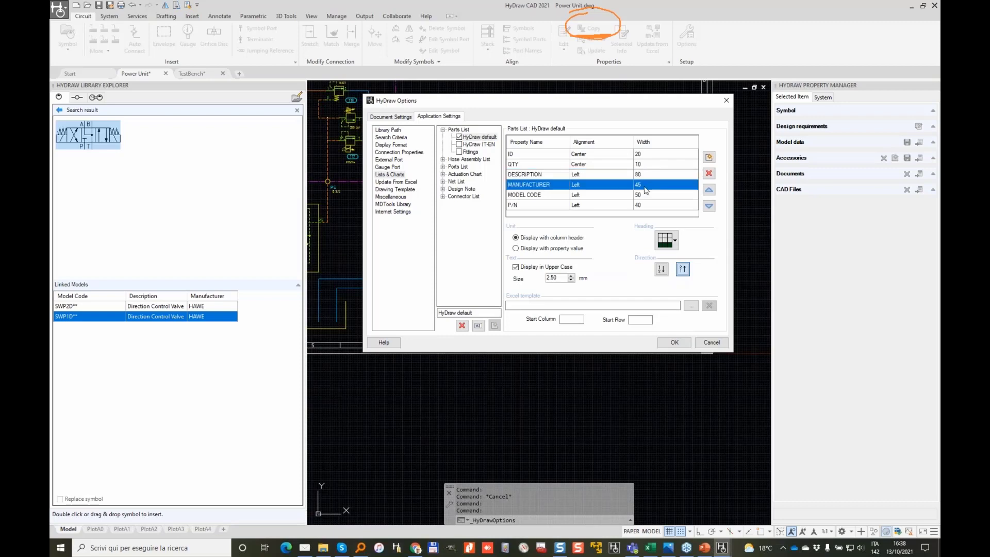
{"action": "left_click", "coordinate": [647, 195]}
{"action": "left_click", "coordinate": [646, 205]}
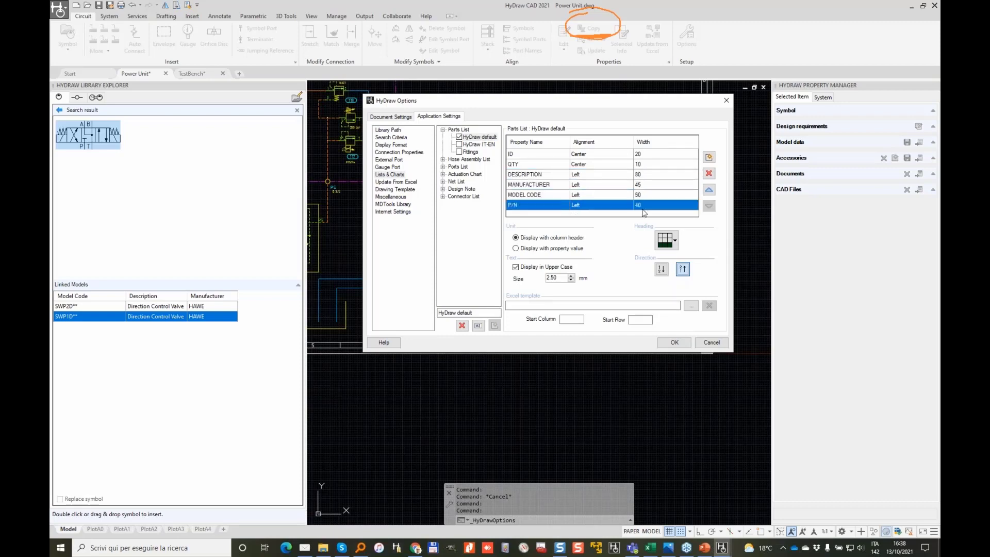
{"action": "left_click", "coordinate": [712, 342]}
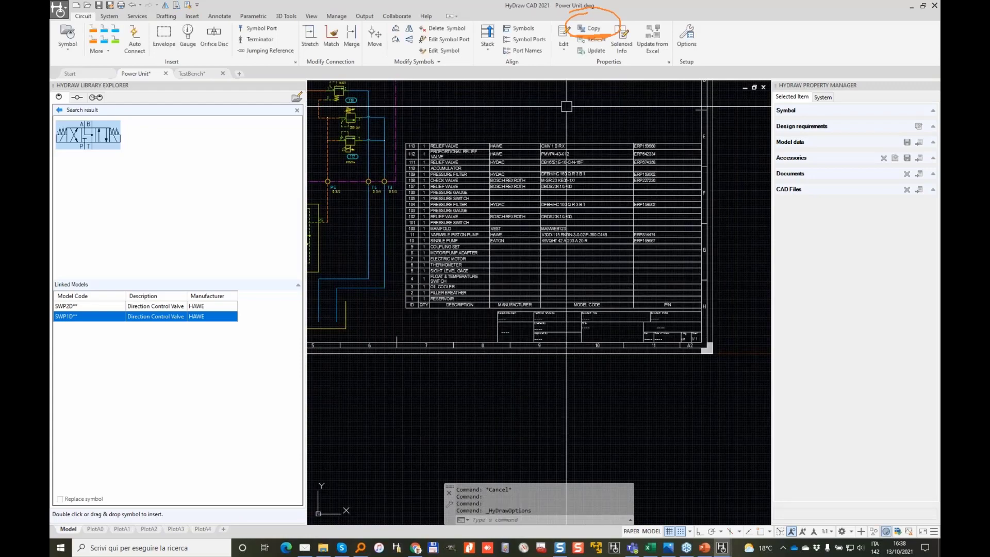
Step: Zoom and pan across the drawing to view the circuit beside the parts list
{"action": "scroll", "coordinate": [459, 112], "scroll_direction": "down", "scroll_amount": 2}
{"action": "mouse_move", "coordinate": [446, 125]}
{"action": "middle_mouse_down"}
{"action": "mouse_move", "coordinate": [698, 254]}
{"action": "mouse_move", "coordinate": [672, 234]}
{"action": "mouse_move", "coordinate": [479, 165]}
{"action": "middle_mouse_up"}
{"action": "scroll", "coordinate": [700, 238], "scroll_direction": "up", "scroll_amount": 2}
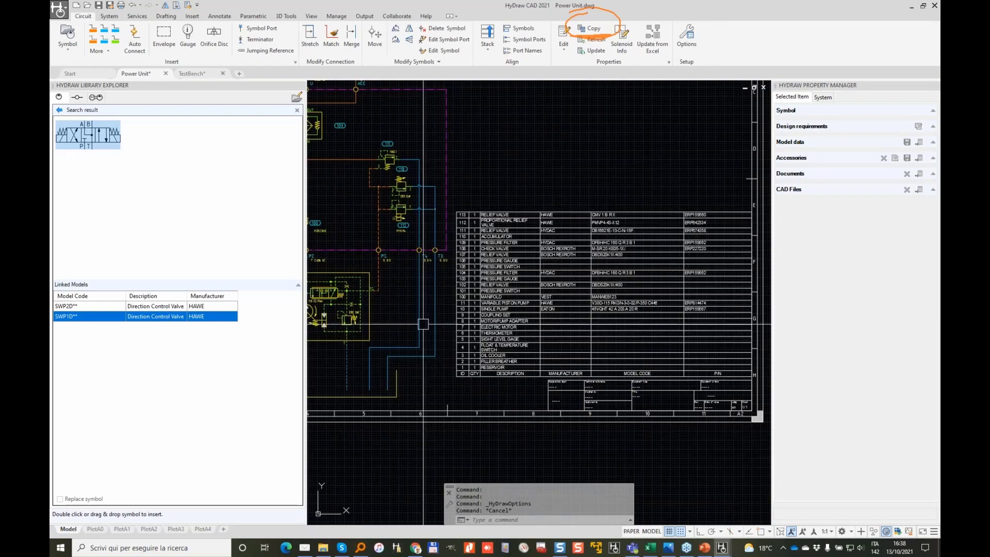
{"action": "middle_click_drag", "start_coordinate": [403, 290], "coordinate": [618, 279]}
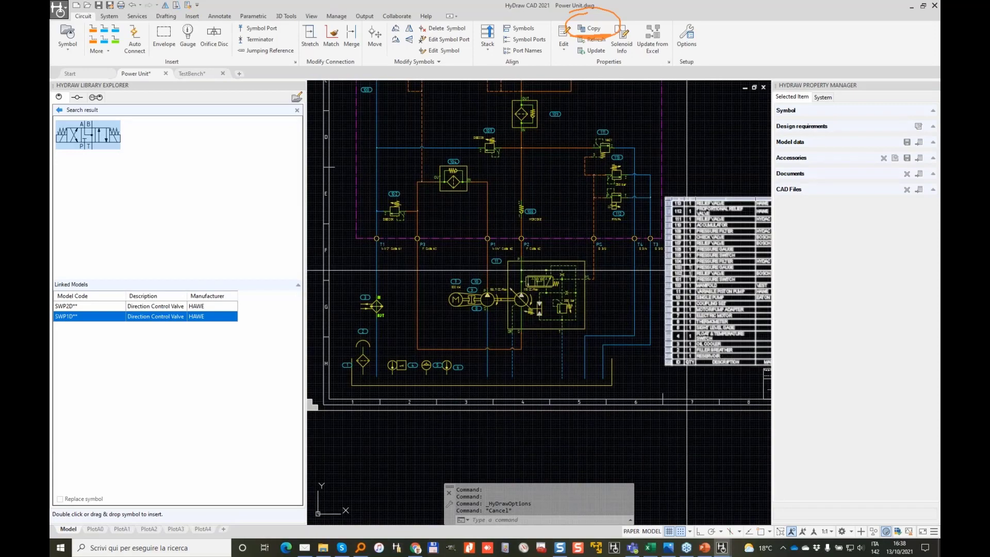
{"action": "middle_click_drag", "start_coordinate": [668, 241], "coordinate": [582, 251]}
{"action": "scroll", "coordinate": [582, 251], "scroll_direction": "up", "scroll_amount": 3}
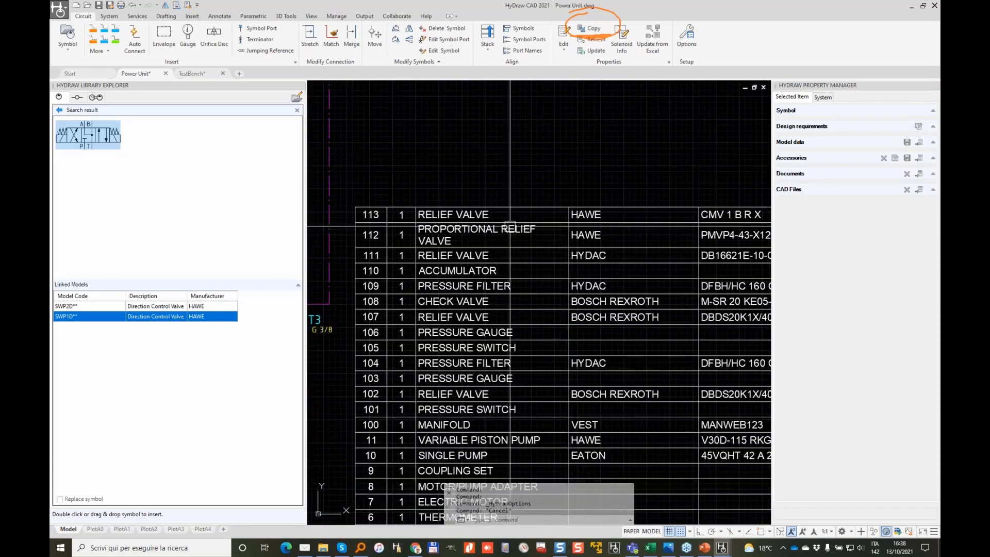
{"action": "scroll", "coordinate": [505, 286], "scroll_direction": "down", "scroll_amount": 2}
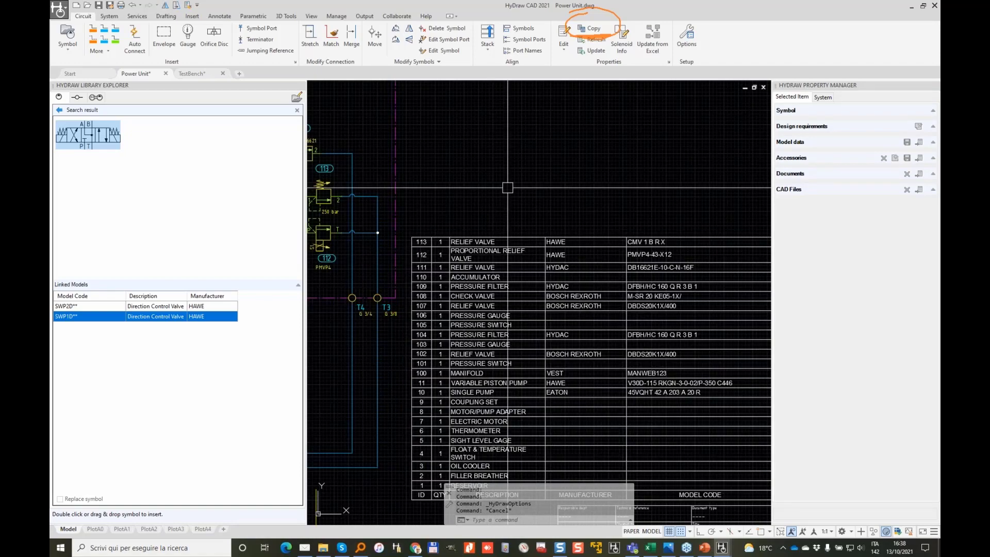
Step: Review the parts list entries, including HYDAC row 104, then zoom in on valves 111, 113, 112
{"action": "left_click", "coordinate": [442, 418]}
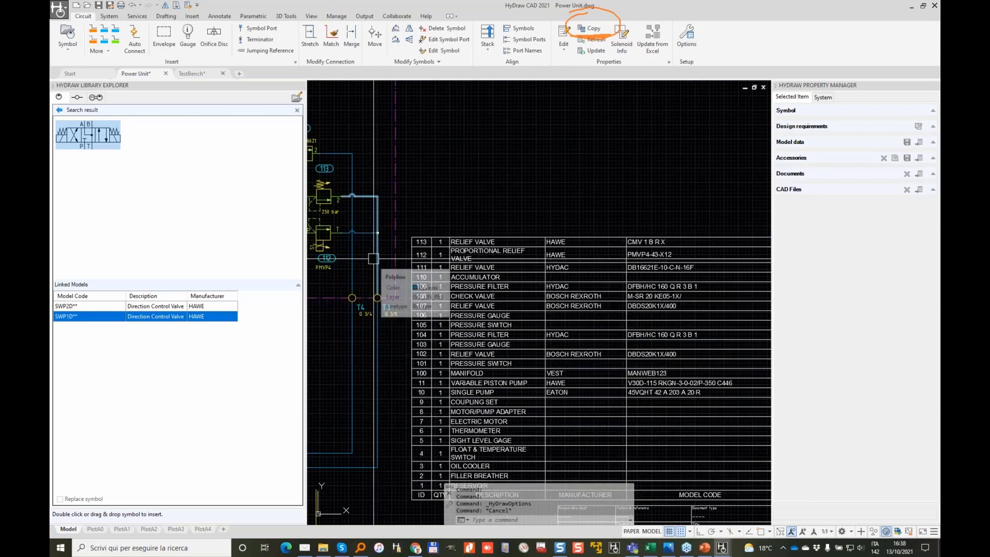
{"action": "key", "text": "Escape"}
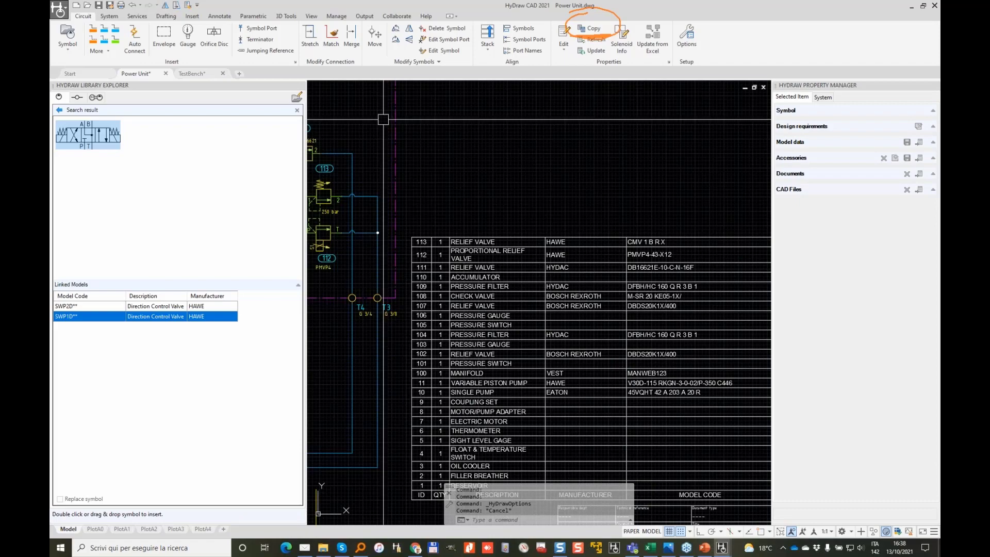
{"action": "left_click", "coordinate": [590, 336]}
{"action": "key", "text": "Escape"}
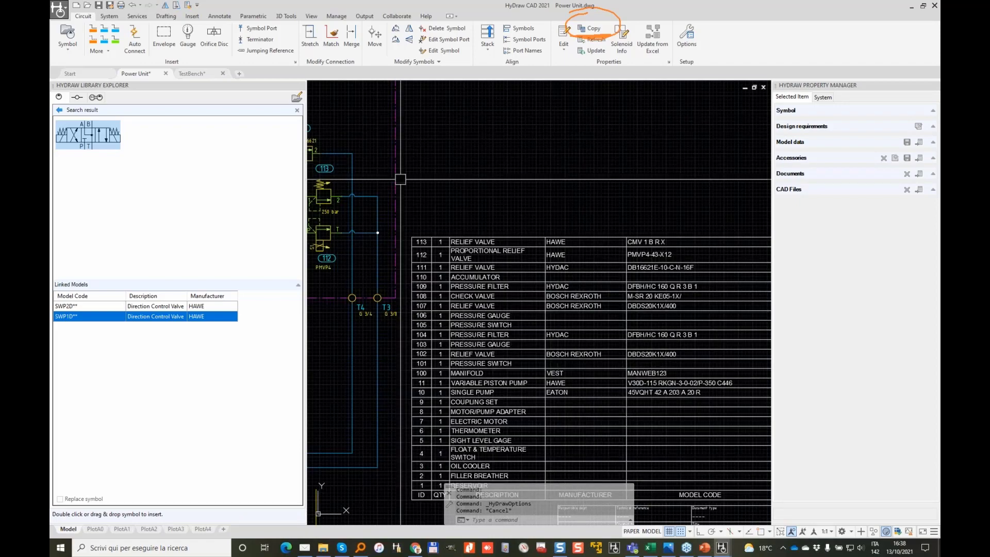
{"action": "scroll", "coordinate": [400, 179], "scroll_direction": "down", "scroll_amount": 2}
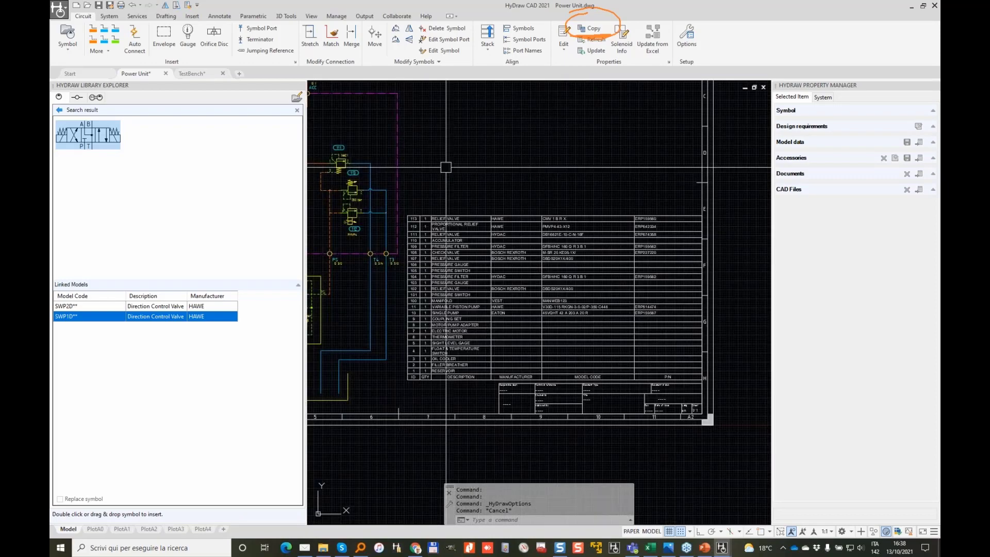
{"action": "middle_click_drag", "start_coordinate": [461, 164], "coordinate": [667, 157]}
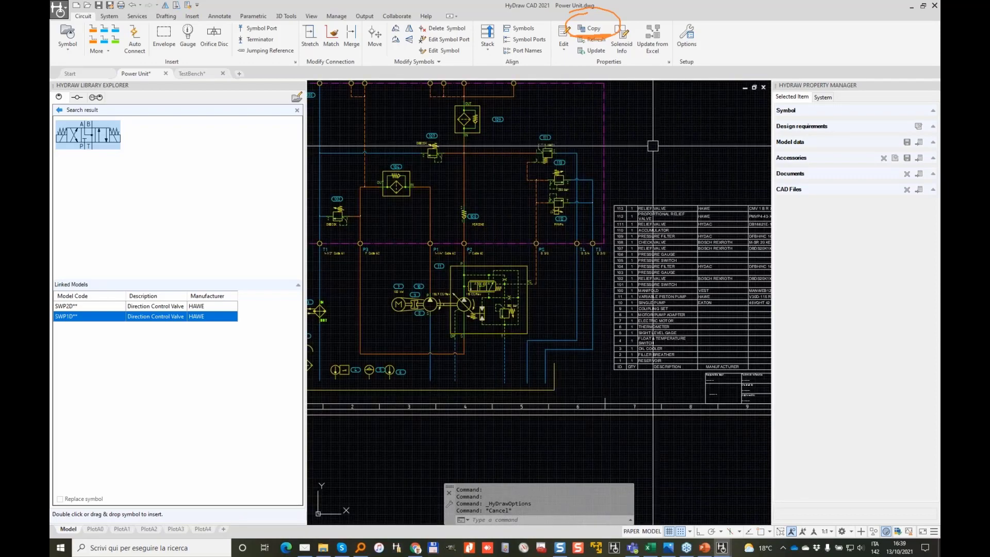
{"action": "scroll", "coordinate": [654, 149], "scroll_direction": "up", "scroll_amount": 2}
{"action": "scroll", "coordinate": [518, 199], "scroll_direction": "up", "scroll_amount": 2}
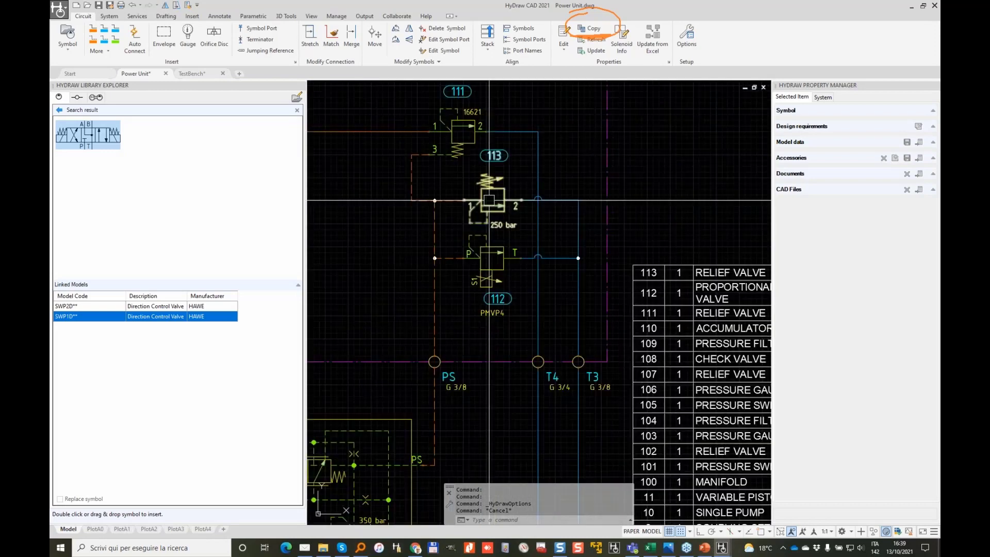
Step: Save the model data of relief valve 113 and proportional relief valve 112 to the library
{"action": "left_click", "coordinate": [490, 195]}
{"action": "scroll", "coordinate": [484, 197], "scroll_direction": "up", "scroll_amount": 4}
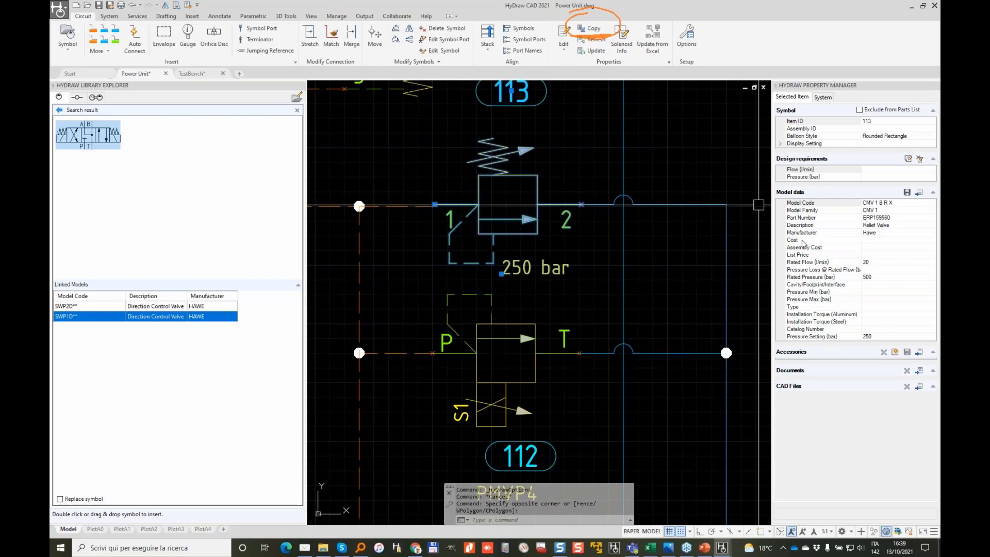
{"action": "left_click", "coordinate": [907, 193]}
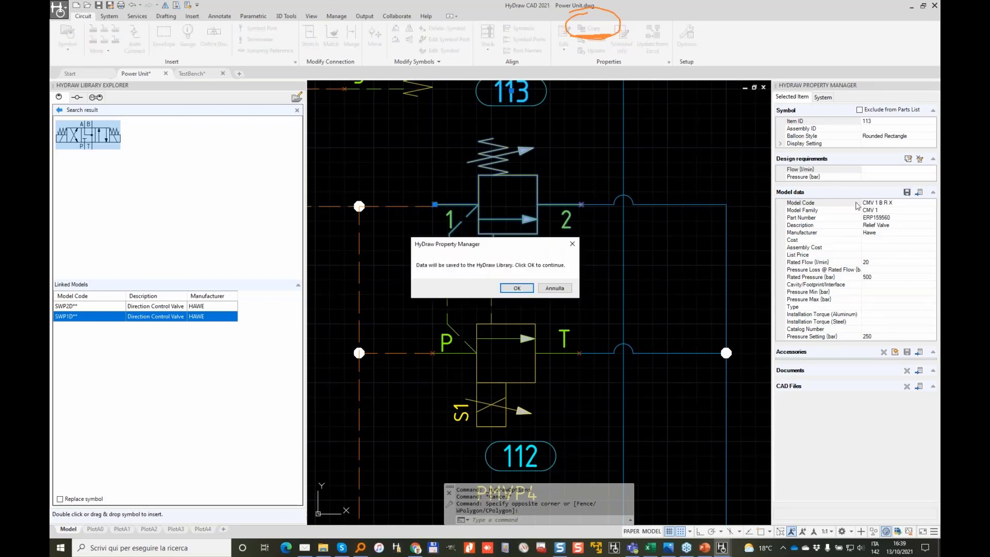
{"action": "left_click", "coordinate": [526, 290]}
{"action": "left_click", "coordinate": [507, 324]}
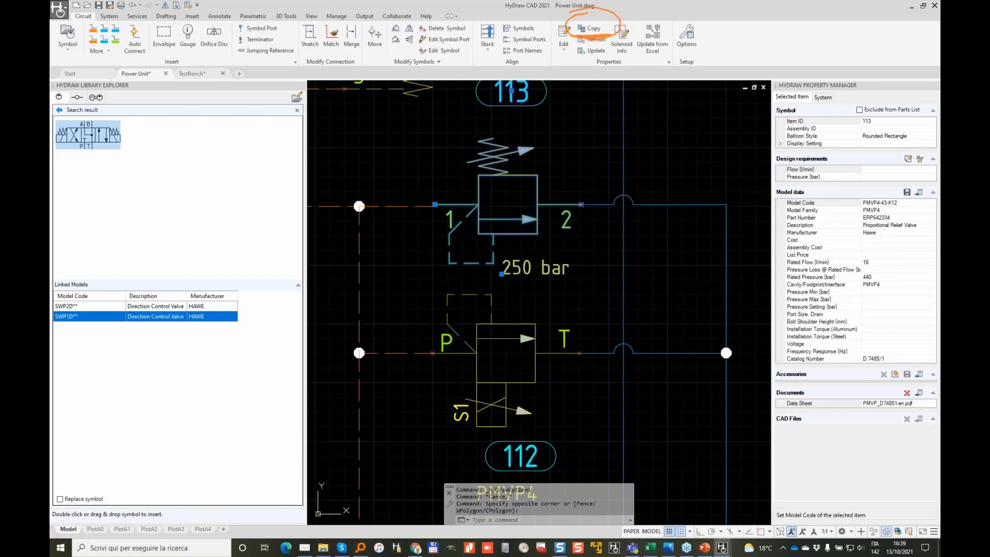
{"action": "left_click", "coordinate": [907, 192]}
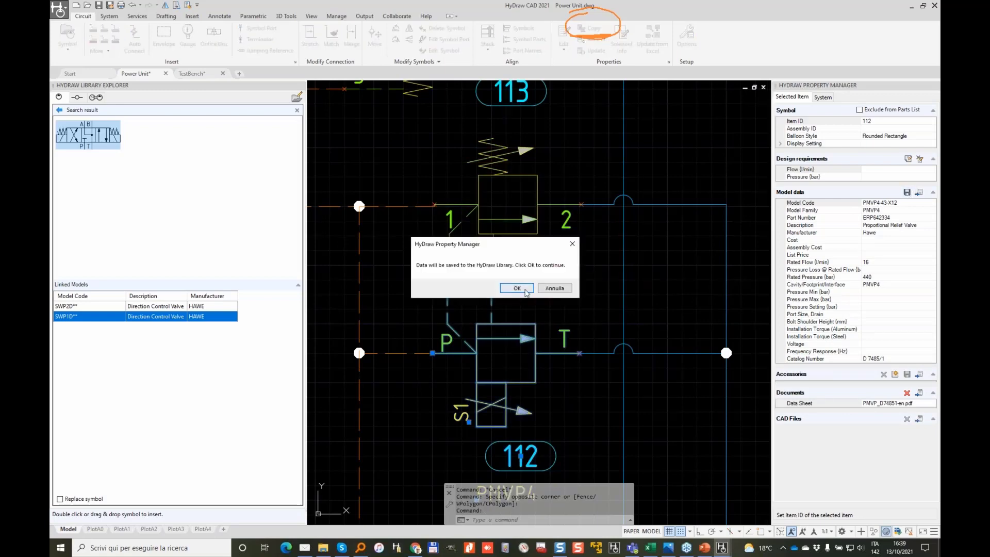
{"action": "left_click", "coordinate": [526, 292]}
Step: Save relief valve 111 and pressure filter 109 model data to the library
{"action": "middle_click_drag", "start_coordinate": [438, 130], "coordinate": [545, 329]}
{"action": "left_click", "coordinate": [549, 200]}
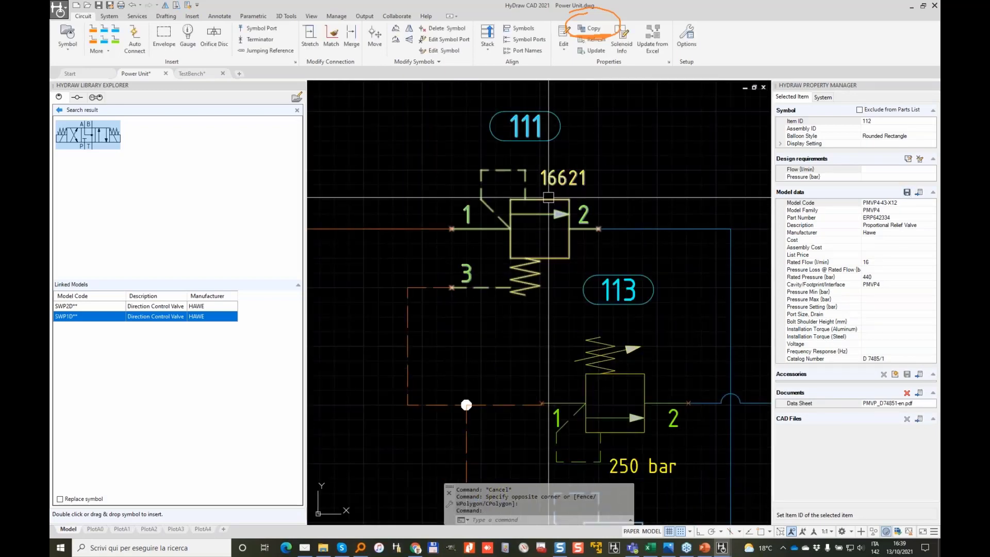
{"action": "left_click", "coordinate": [906, 192]}
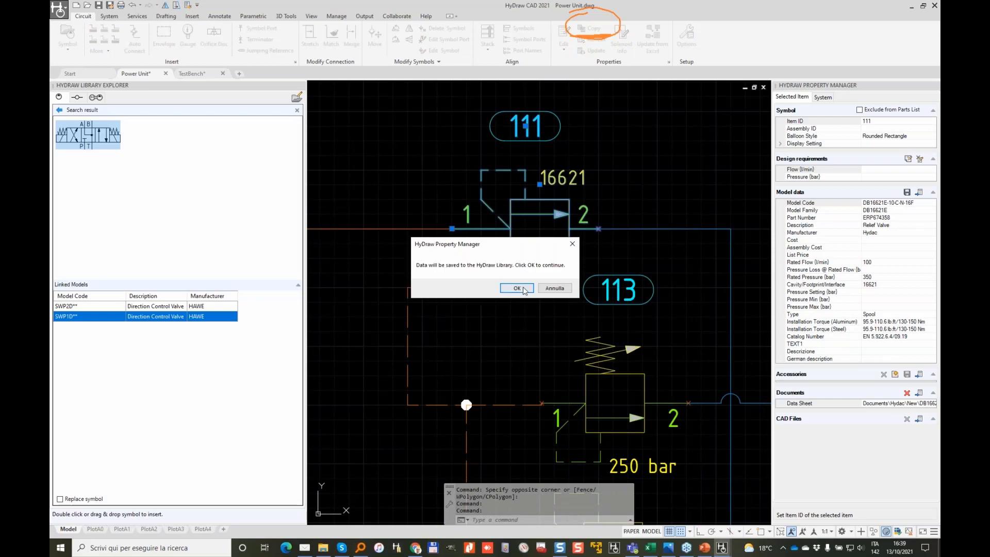
{"action": "left_click", "coordinate": [516, 289]}
{"action": "scroll", "coordinate": [494, 295], "scroll_direction": "down", "scroll_amount": 5}
{"action": "mouse_move", "coordinate": [409, 270]}
{"action": "middle_mouse_down"}
{"action": "mouse_move", "coordinate": [647, 279]}
{"action": "mouse_move", "coordinate": [751, 265]}
{"action": "middle_mouse_up"}
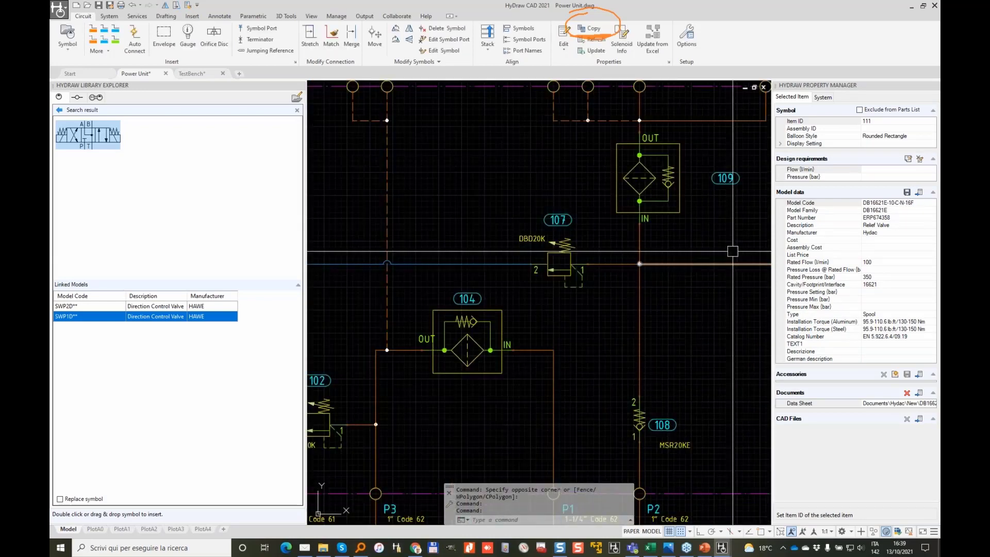
{"action": "left_click", "coordinate": [680, 180]}
{"action": "left_click", "coordinate": [906, 199]}
{"action": "left_click", "coordinate": [516, 291]}
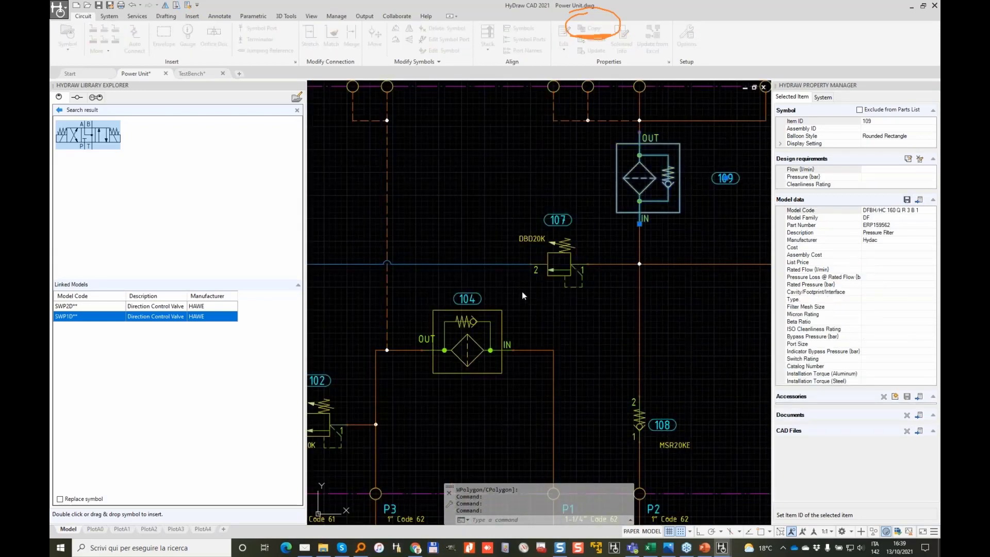
Step: Save relief valve 107 and single pump 10 model data to the library
{"action": "left_click", "coordinate": [558, 264]}
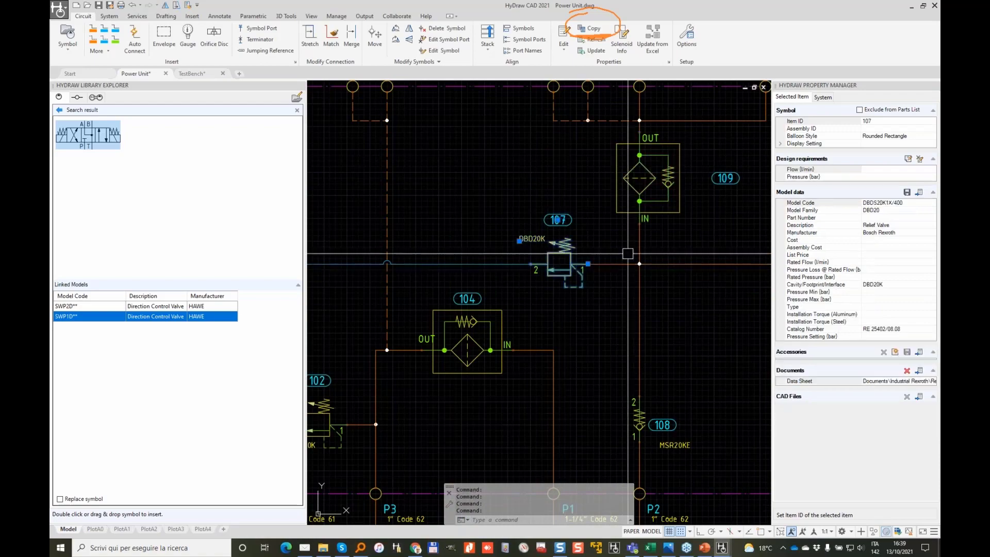
{"action": "left_click", "coordinate": [907, 192]}
{"action": "left_click", "coordinate": [525, 289]}
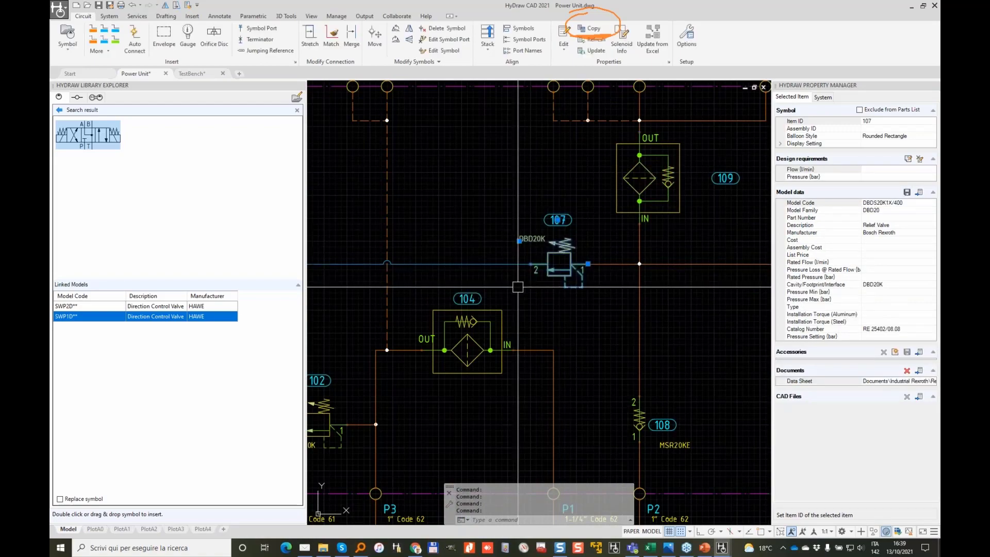
{"action": "scroll", "coordinate": [513, 287], "scroll_direction": "down", "scroll_amount": 4}
{"action": "scroll", "coordinate": [448, 360], "scroll_direction": "up", "scroll_amount": 4}
{"action": "scroll", "coordinate": [632, 384], "scroll_direction": "down", "scroll_amount": 2}
{"action": "middle_click_drag", "start_coordinate": [685, 382], "coordinate": [492, 263]}
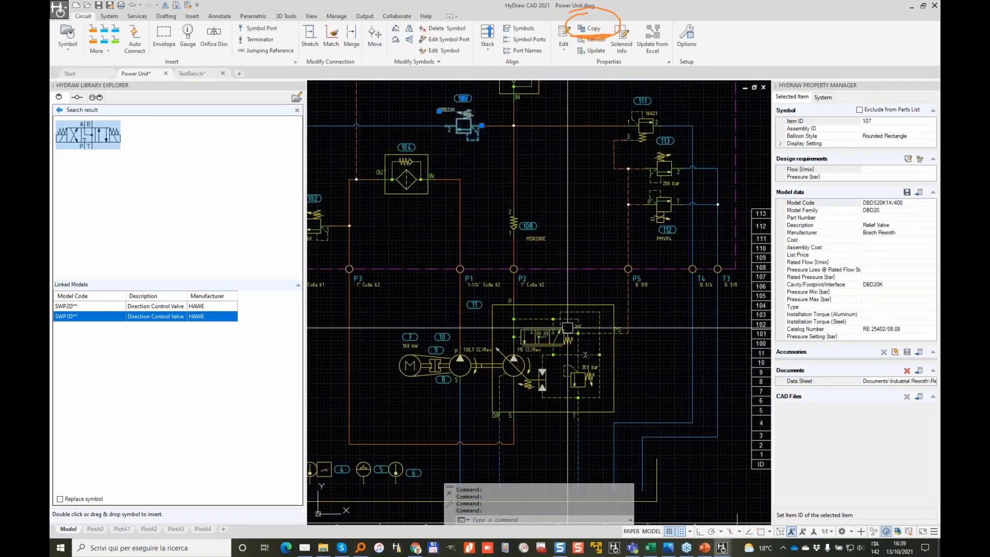
{"action": "scroll", "coordinate": [539, 341], "scroll_direction": "up", "scroll_amount": 2}
{"action": "left_click", "coordinate": [404, 389]}
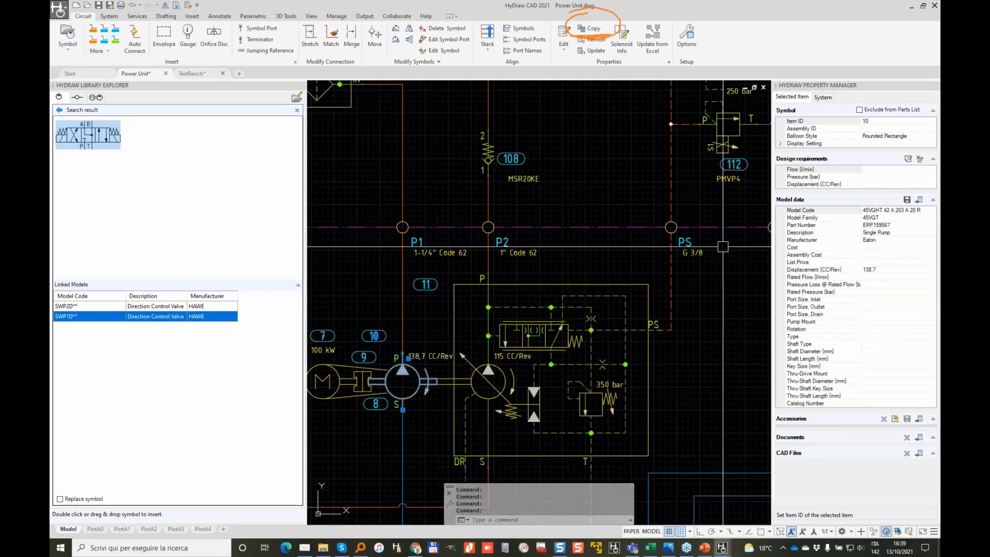
{"action": "left_click", "coordinate": [907, 200]}
{"action": "left_click", "coordinate": [520, 289]}
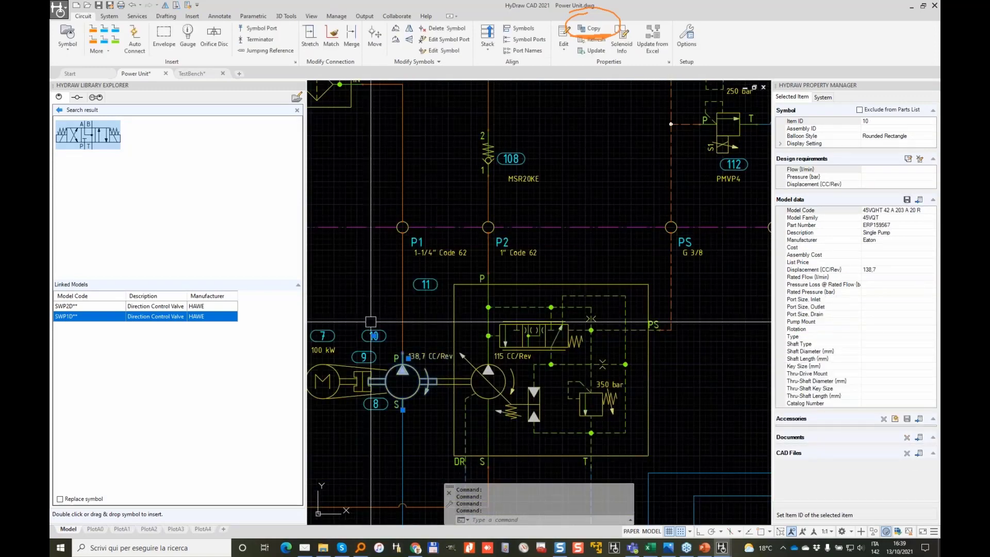
Step: Clear the selection and shift the drawing to show the sheet's left border
{"action": "scroll", "coordinate": [458, 302], "scroll_direction": "down", "scroll_amount": 3}
{"action": "scroll", "coordinate": [442, 287], "scroll_direction": "down", "scroll_amount": 3}
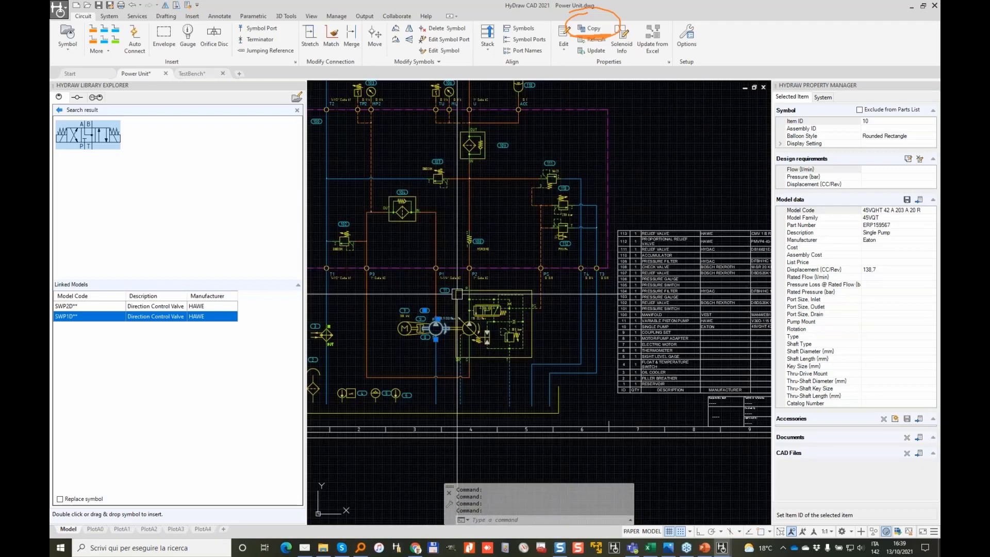
{"action": "key", "text": "Escape"}
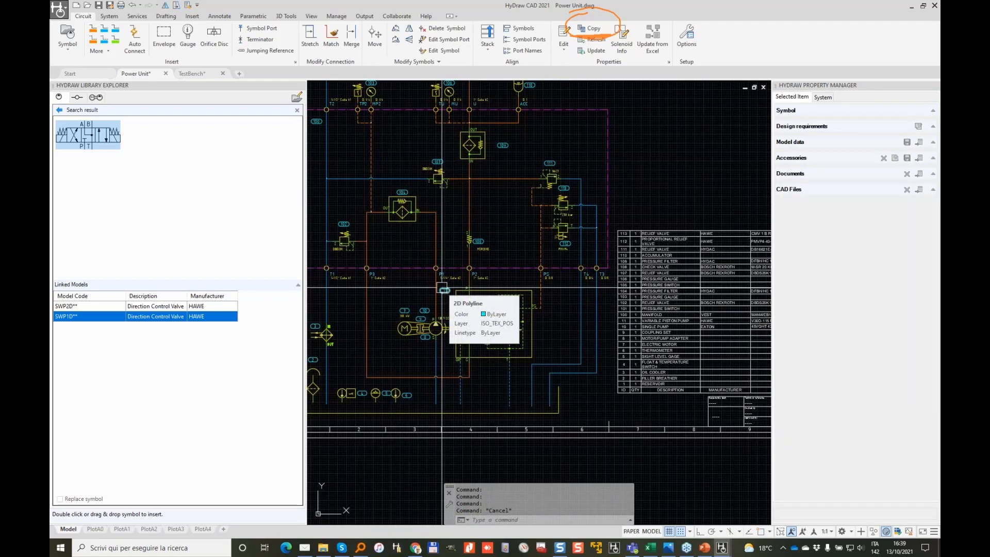
{"action": "middle_click_drag", "start_coordinate": [472, 214], "coordinate": [566, 230]}
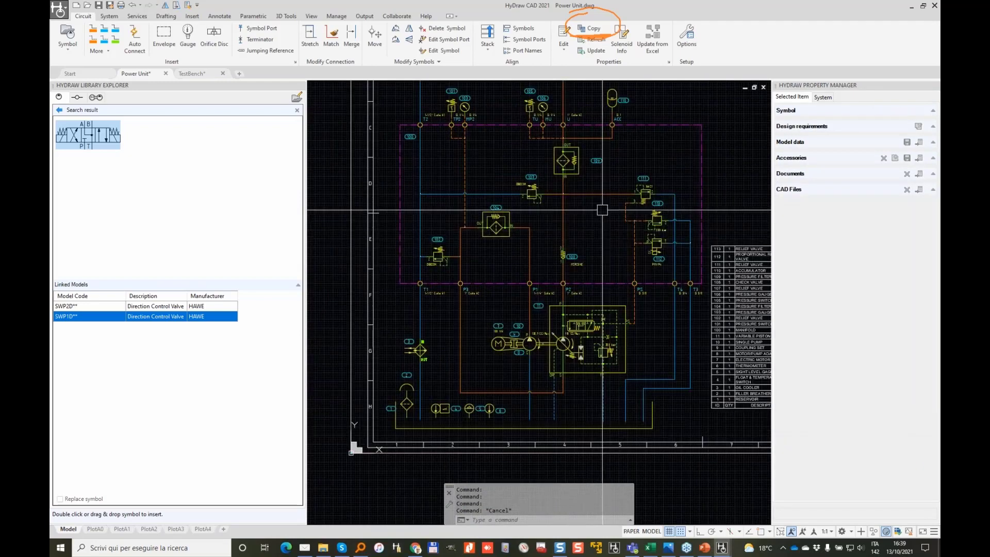
Step: Search the corporate database after clearing the old 4WE6J model code criterion
{"action": "left_click", "coordinate": [61, 111]}
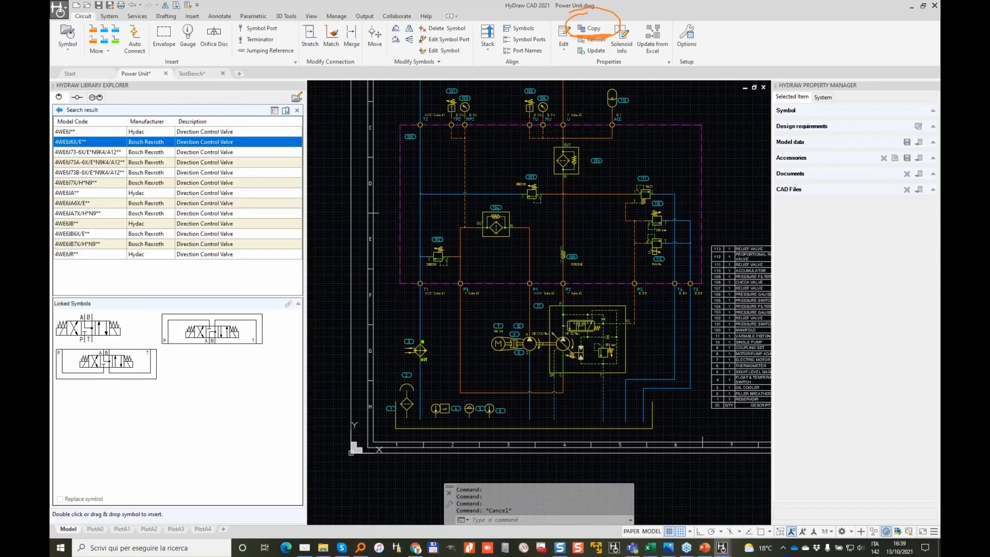
{"action": "left_click", "coordinate": [59, 109]}
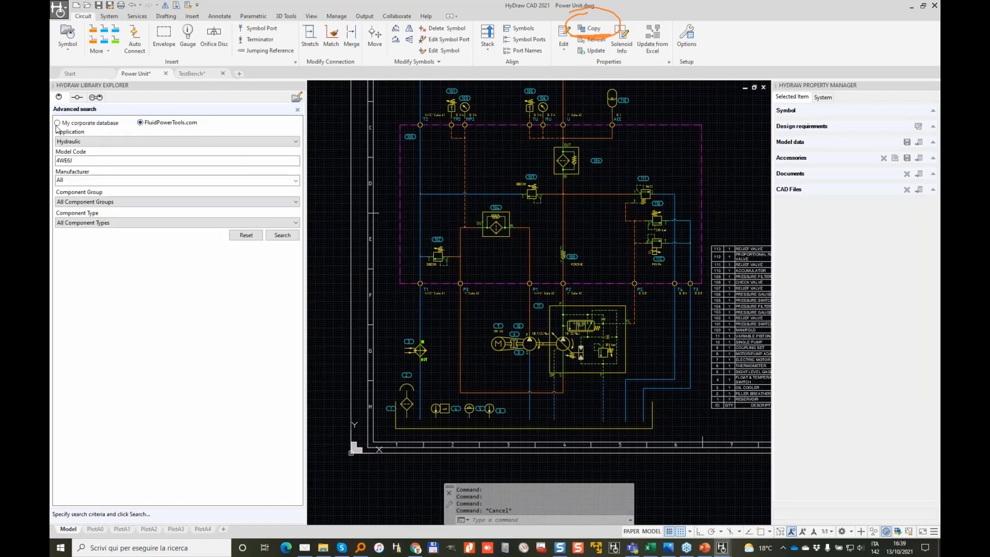
{"action": "left_click", "coordinate": [57, 122]}
{"action": "left_click", "coordinate": [86, 161]}
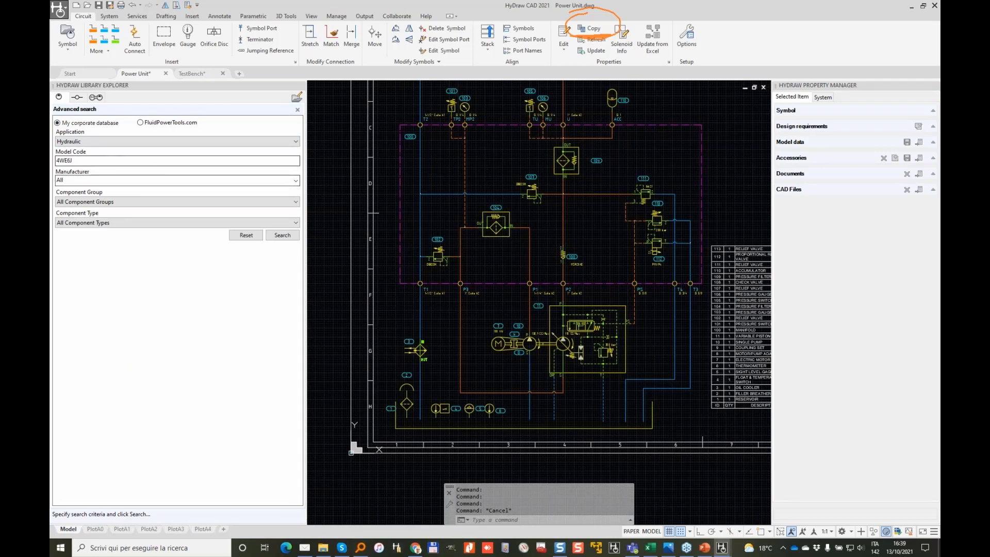
{"action": "double_click", "coordinate": [86, 161]}
{"action": "key", "text": "BackSpace"}
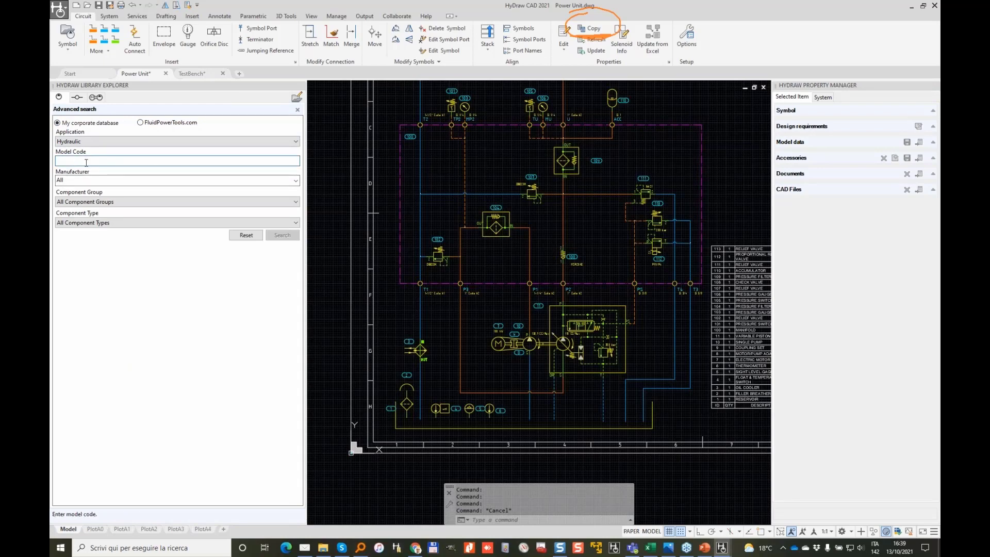
{"action": "left_click", "coordinate": [282, 235]}
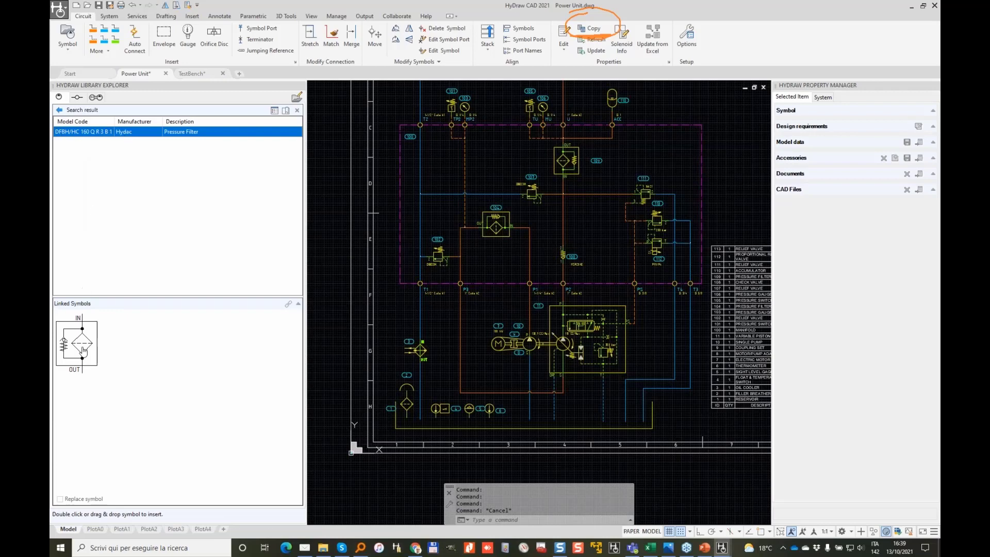
Step: Pick the linked pressure filter symbol, then cancel its insertion
{"action": "left_click", "coordinate": [83, 351]}
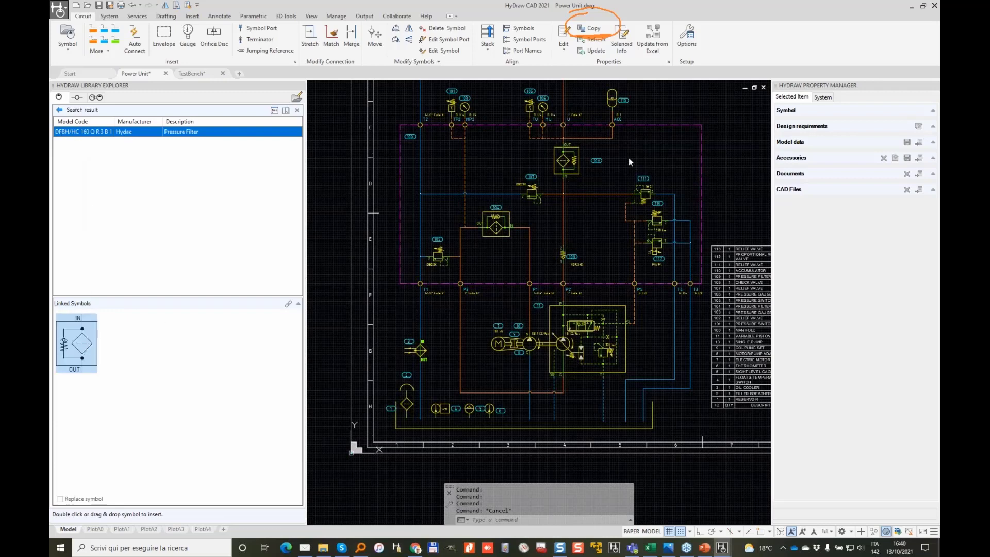
{"action": "scroll", "coordinate": [628, 158], "scroll_direction": "up", "scroll_amount": 3}
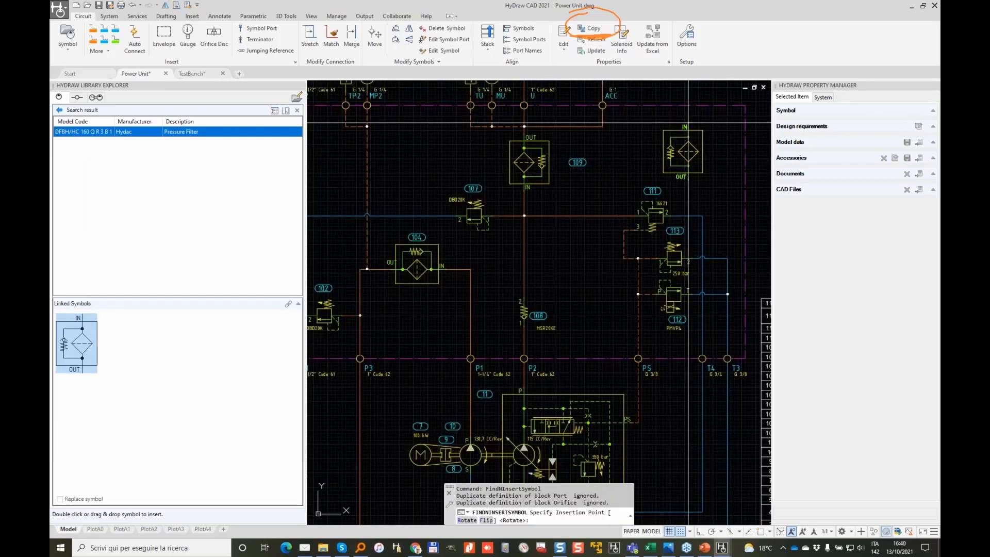
{"action": "scroll", "coordinate": [688, 123], "scroll_direction": "down", "scroll_amount": 2}
{"action": "key", "text": "Escape"}
{"action": "key", "text": "Escape"}
{"action": "scroll", "coordinate": [688, 232], "scroll_direction": "up", "scroll_amount": 2}
Step: Search model code 'pm' and select the Hawe PMVP4-43-X12 valve's linked symbol
{"action": "left_click", "coordinate": [654, 250]}
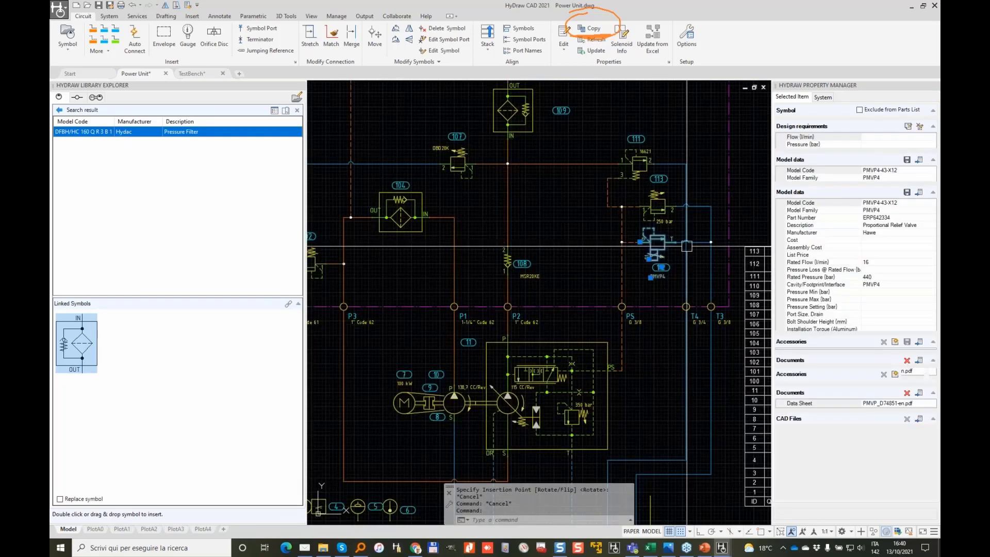
{"action": "left_click", "coordinate": [59, 110]}
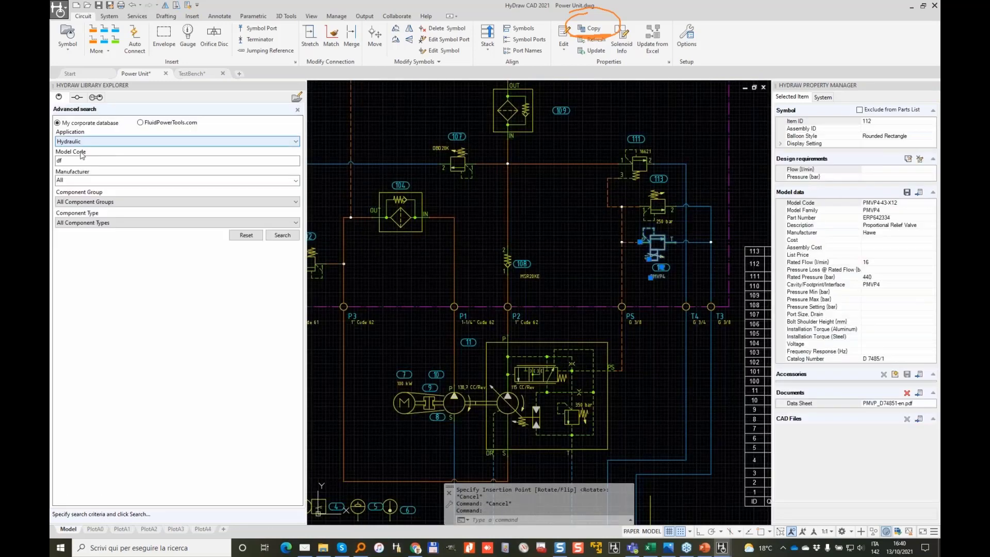
{"action": "double_click", "coordinate": [75, 160]}
{"action": "type", "text": "pmvp4"}
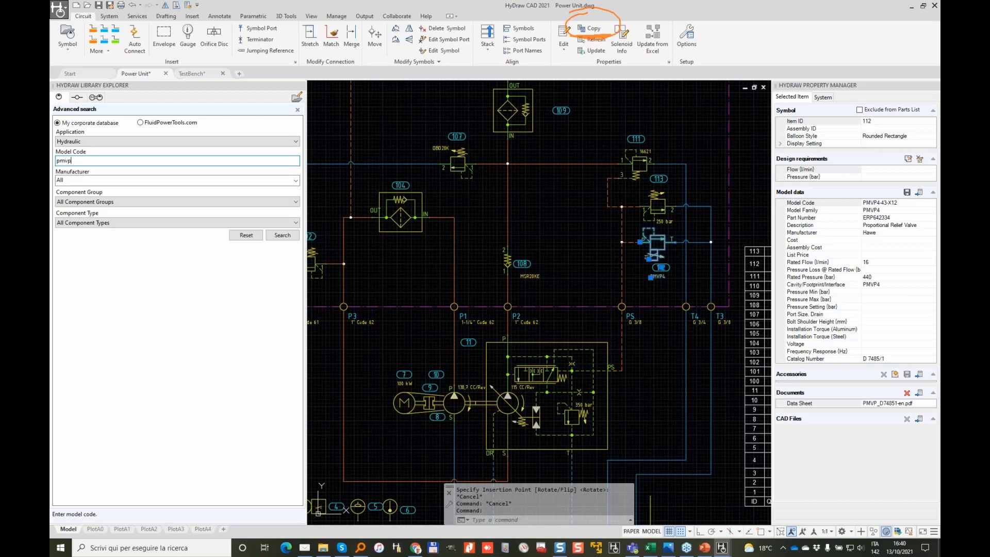
{"action": "left_click", "coordinate": [282, 235]}
{"action": "left_click", "coordinate": [72, 334]}
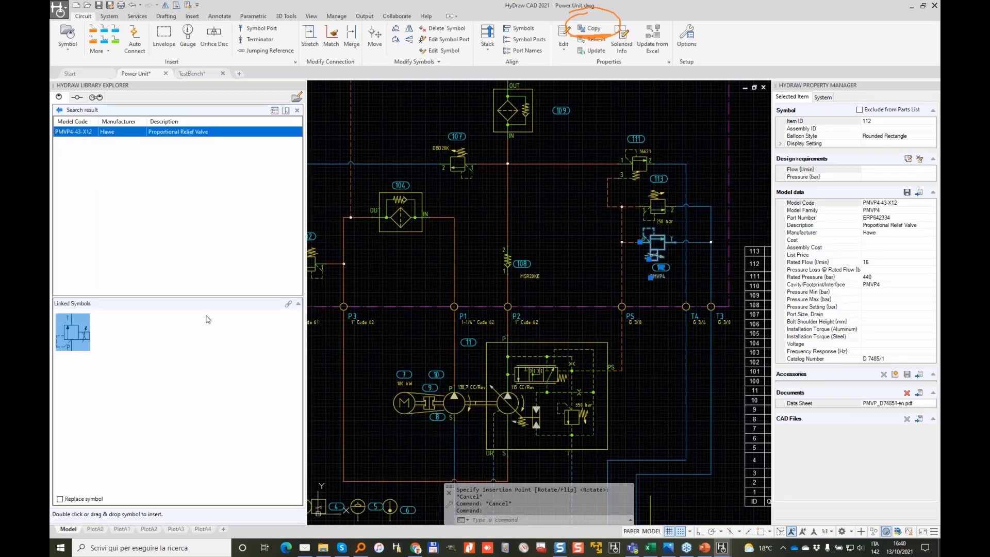
{"action": "scroll", "coordinate": [675, 237], "scroll_direction": "up", "scroll_amount": 4}
{"action": "scroll", "coordinate": [521, 277], "scroll_direction": "down", "scroll_amount": 2}
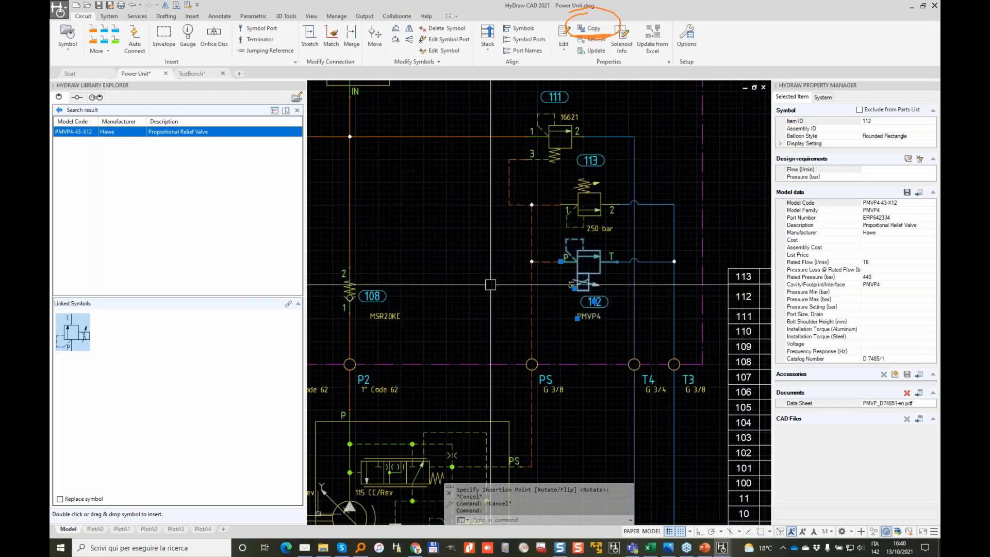
{"action": "scroll", "coordinate": [520, 277], "scroll_direction": "down", "scroll_amount": 5}
{"action": "key", "text": "Escape"}
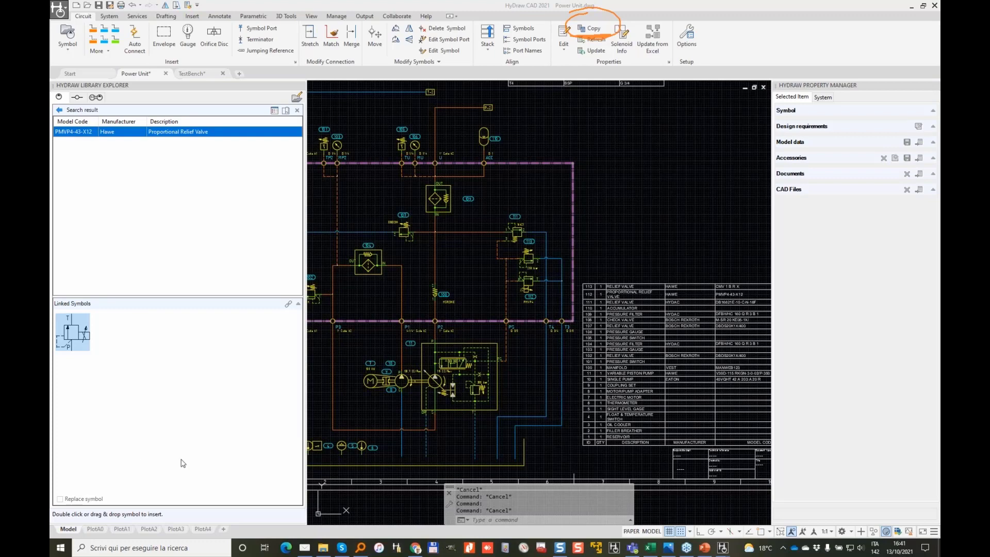
{"action": "scroll", "coordinate": [498, 191], "scroll_direction": "up", "scroll_amount": 5}
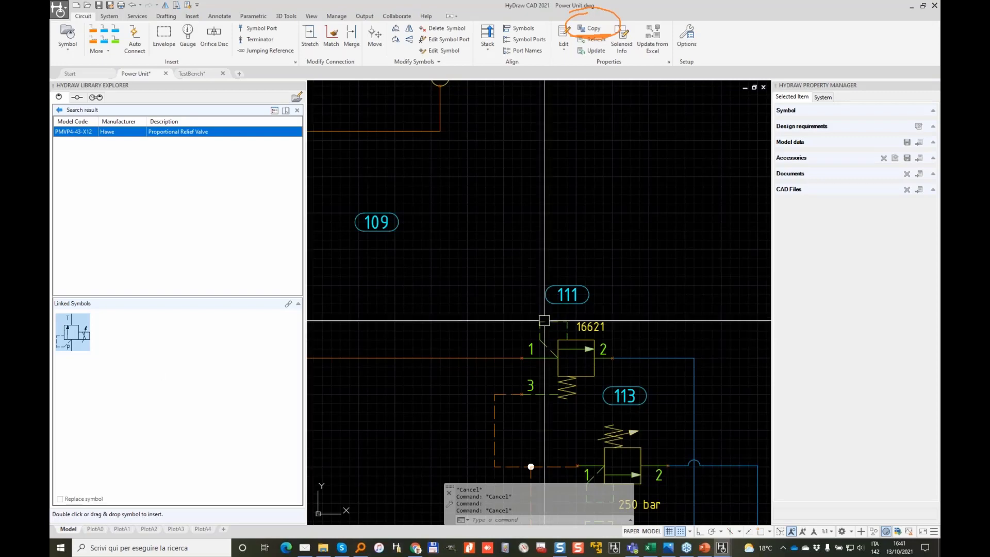
Step: Search the library's advanced form for model code 'dbd'
{"action": "middle_click_drag", "start_coordinate": [553, 362], "coordinate": [482, 184]}
{"action": "scroll", "coordinate": [481, 184], "scroll_direction": "down", "scroll_amount": 2}
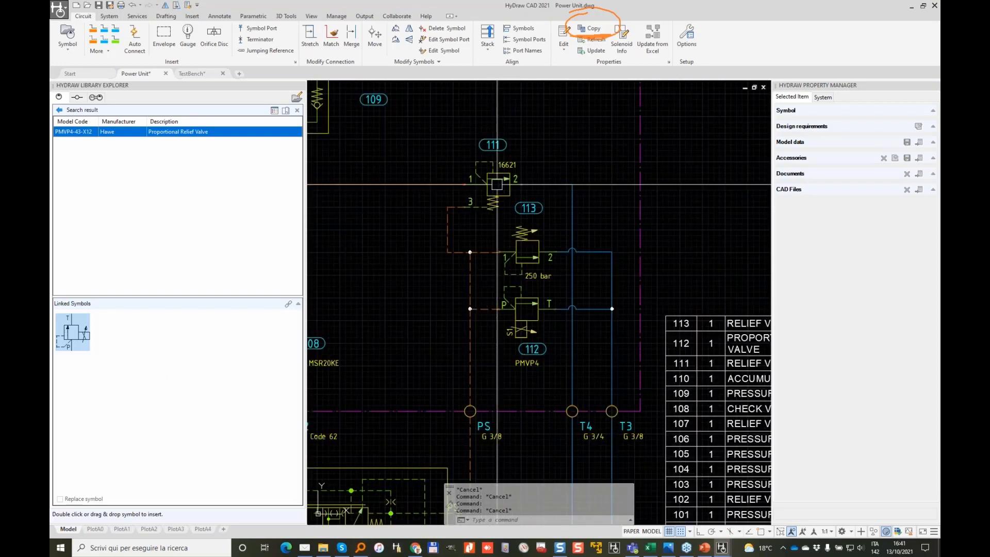
{"action": "left_click", "coordinate": [59, 110]}
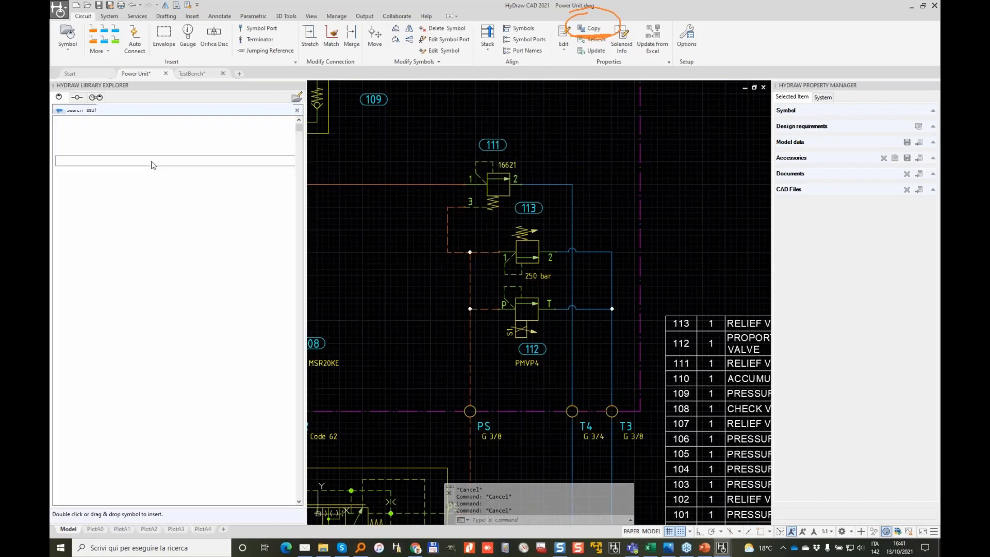
{"action": "double_click", "coordinate": [83, 159]}
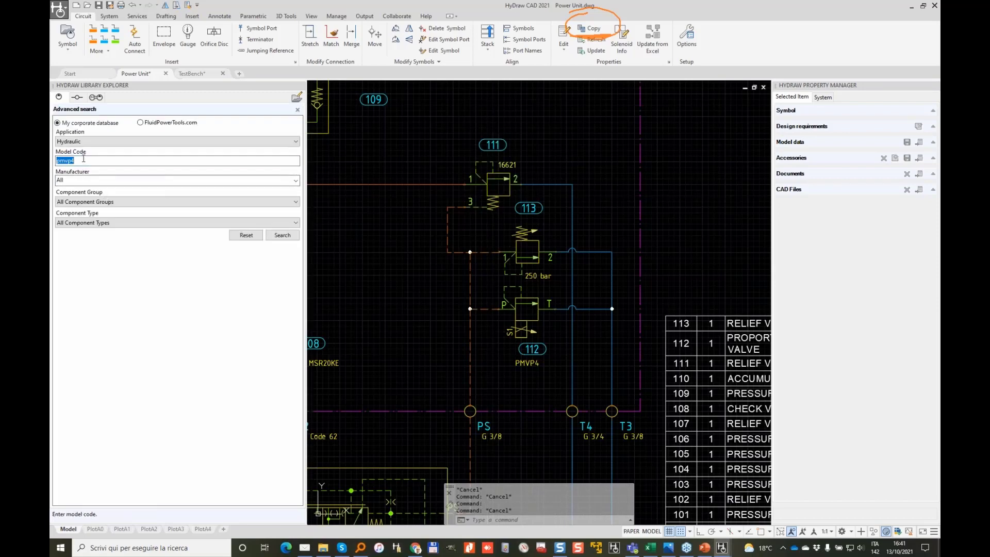
{"action": "type", "text": "dbd"}
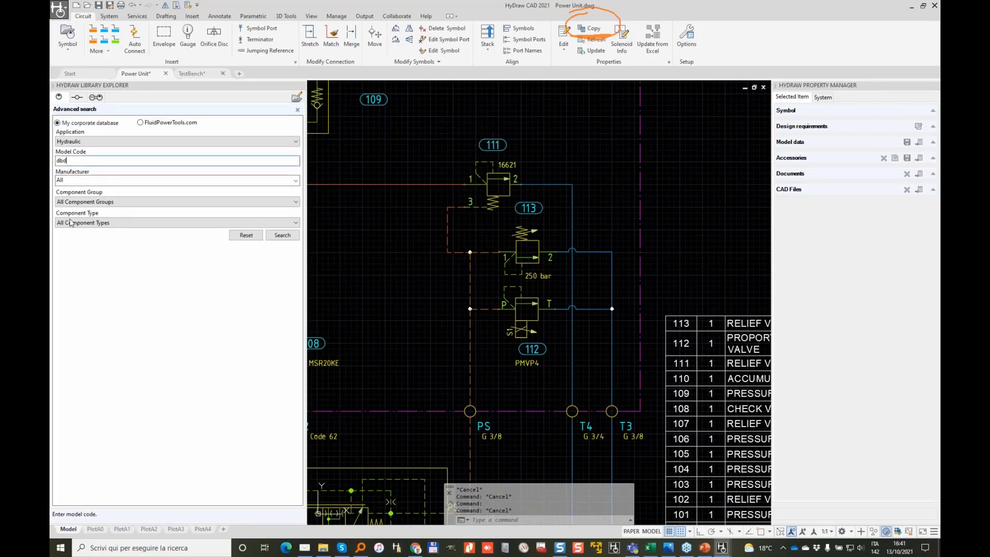
{"action": "left_click", "coordinate": [282, 235]}
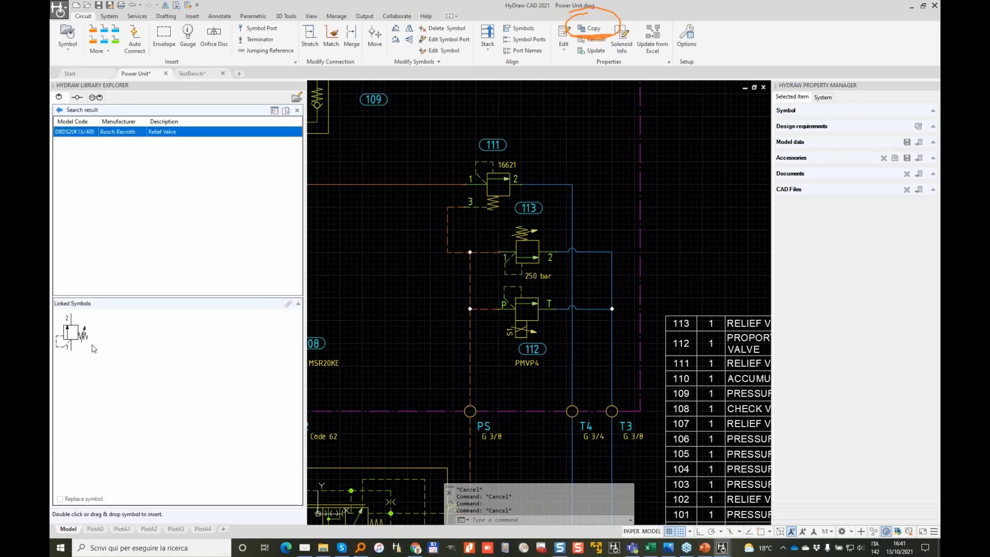
Step: Place the linked DBDS20K1X/400 relief valve as item 107.2, cancelling Update from Excel
{"action": "left_click", "coordinate": [708, 193]}
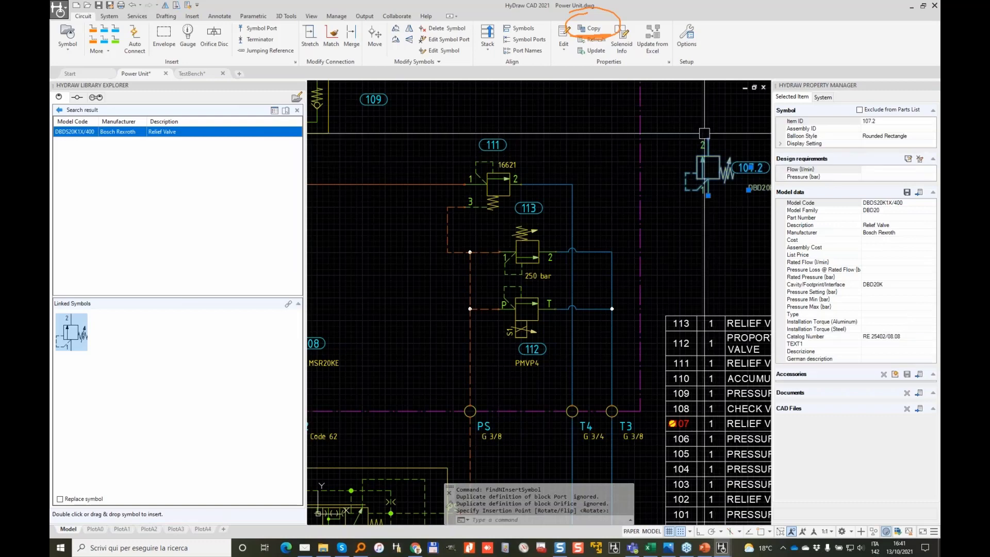
{"action": "middle_click_drag", "start_coordinate": [747, 177], "coordinate": [534, 254]}
{"action": "left_click", "coordinate": [651, 35]}
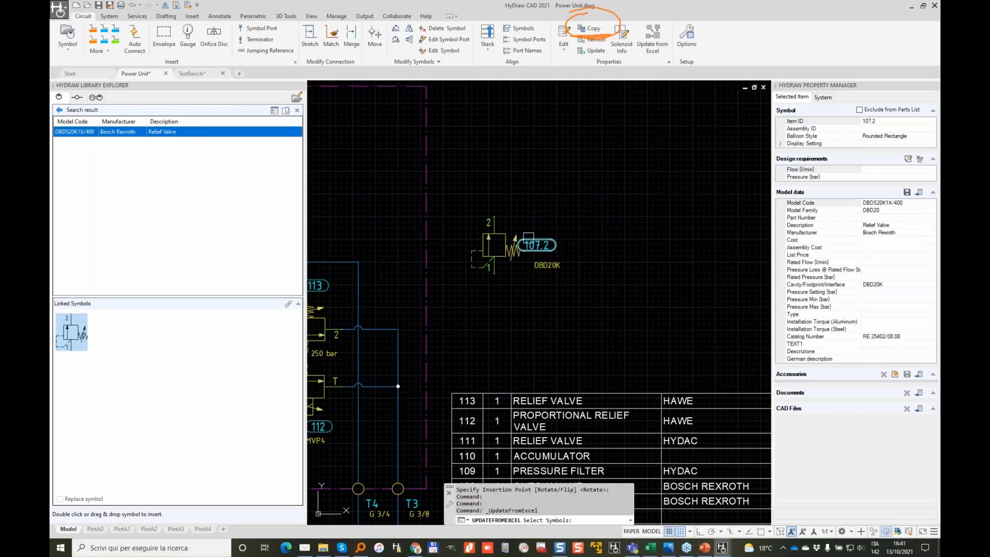
{"action": "key", "text": "Escape"}
{"action": "key", "text": "Escape"}
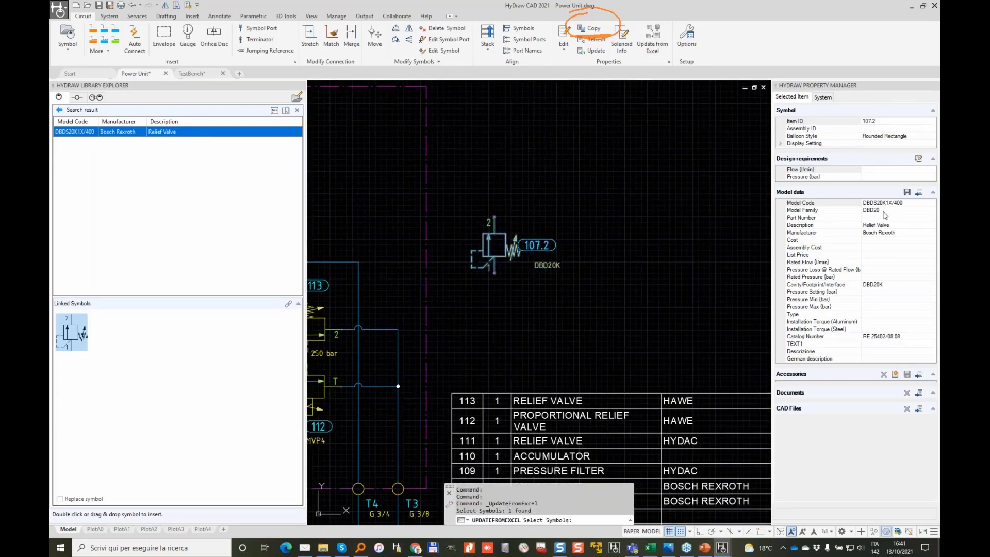
Step: Shorten valve 107.2's model code to DBDS20
{"action": "left_click", "coordinate": [494, 256]}
{"action": "left_click", "coordinate": [882, 202]}
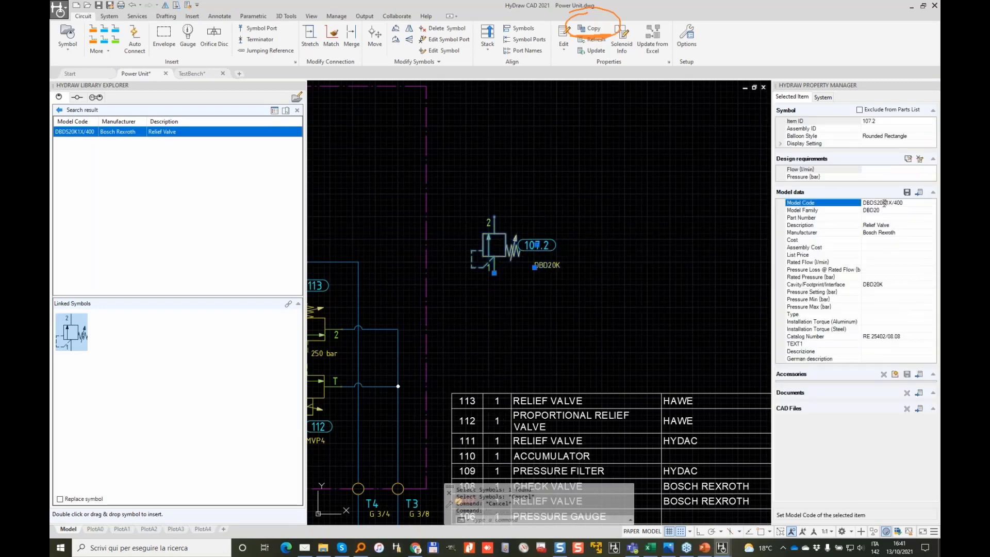
{"action": "left_click_drag", "start_coordinate": [880, 202], "coordinate": [920, 202]}
{"action": "key", "text": "Delete"}
{"action": "type", "text": "0"}
{"action": "key", "text": "Return"}
Step: Update the valve from Excel as DBDS20K1X/400 for all items, overwriting the library entry
{"action": "left_click", "coordinate": [652, 40]}
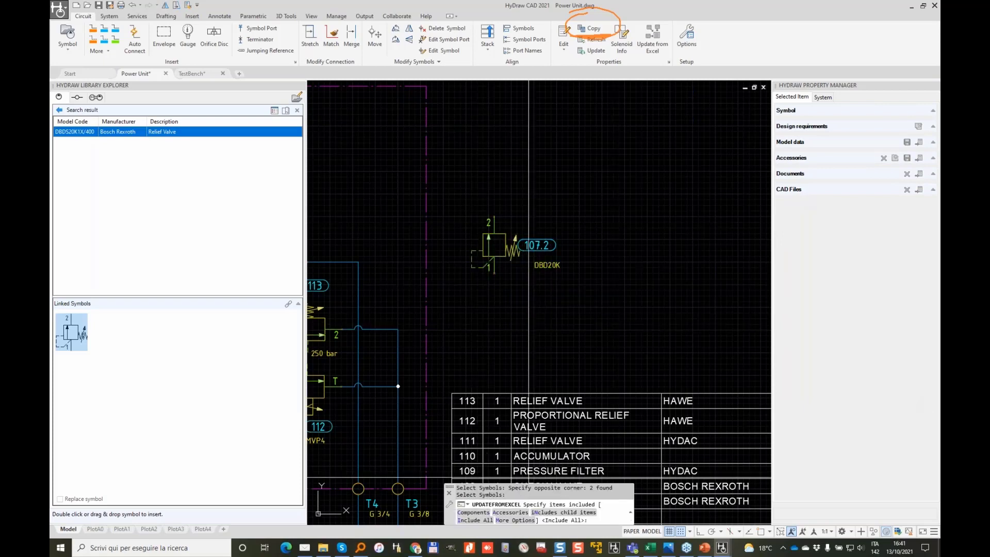
{"action": "type", "text": "I"}
{"action": "key", "text": "Return"}
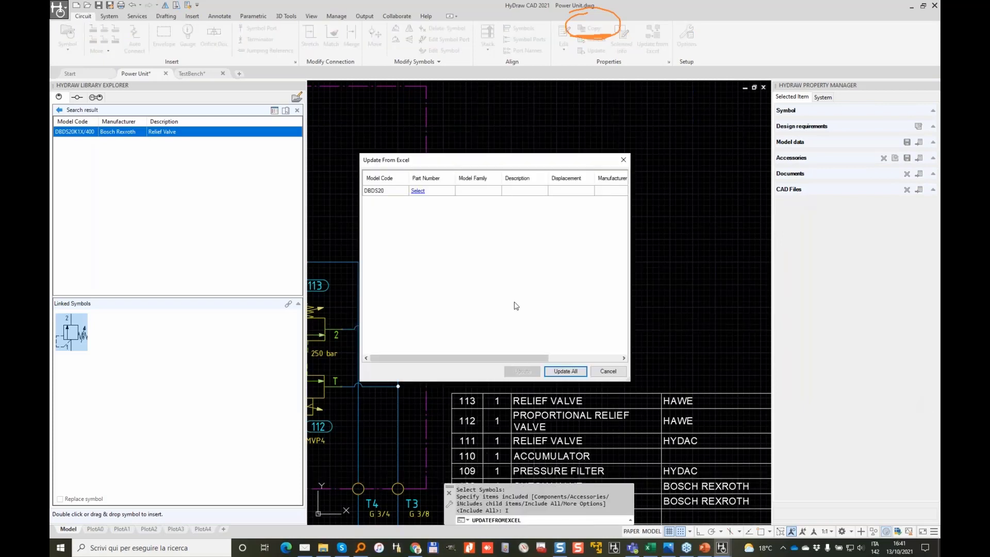
{"action": "left_click", "coordinate": [418, 191]}
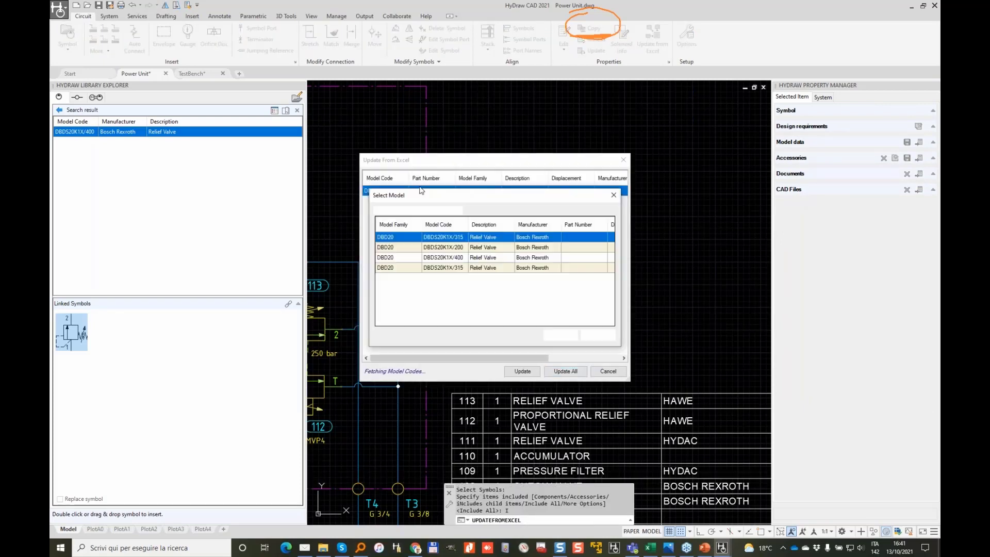
{"action": "left_click", "coordinate": [453, 268]}
{"action": "left_click", "coordinate": [458, 258]}
{"action": "left_click", "coordinate": [560, 335]}
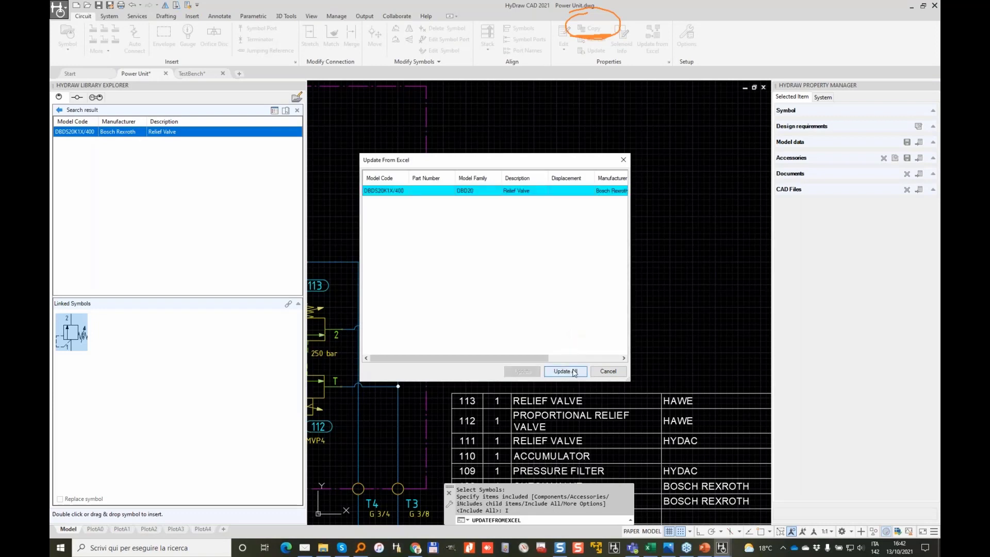
{"action": "left_click", "coordinate": [567, 371]}
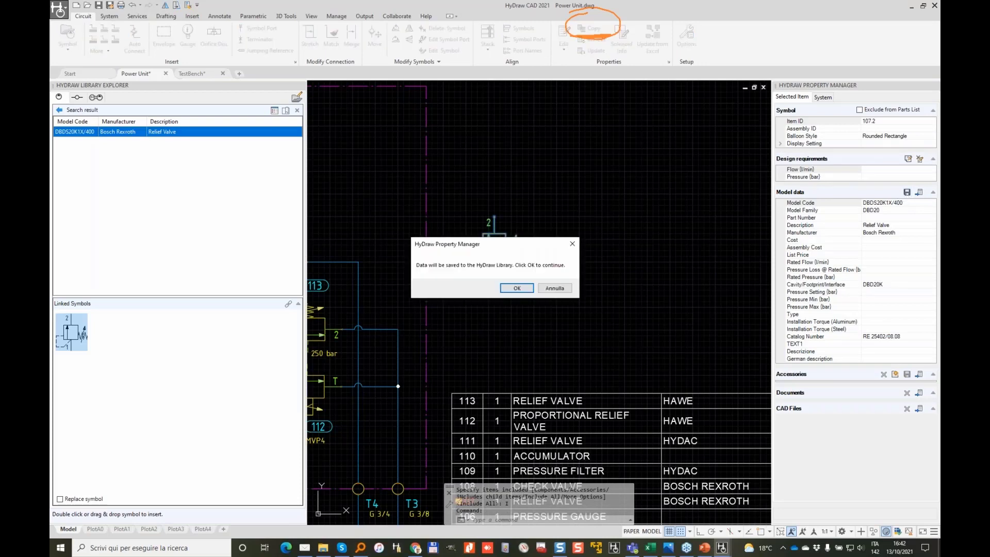
{"action": "left_click", "coordinate": [514, 288]}
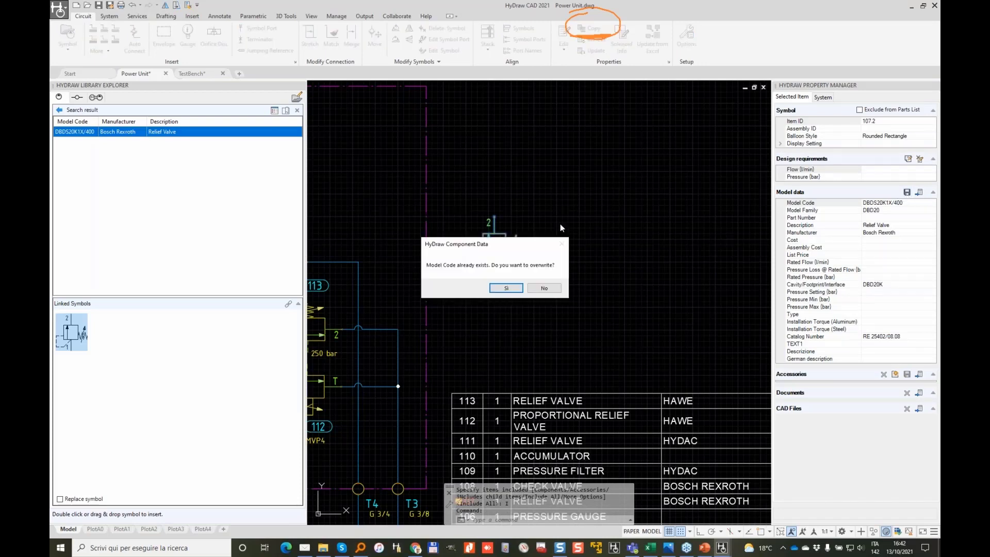
{"action": "left_click", "coordinate": [504, 288]}
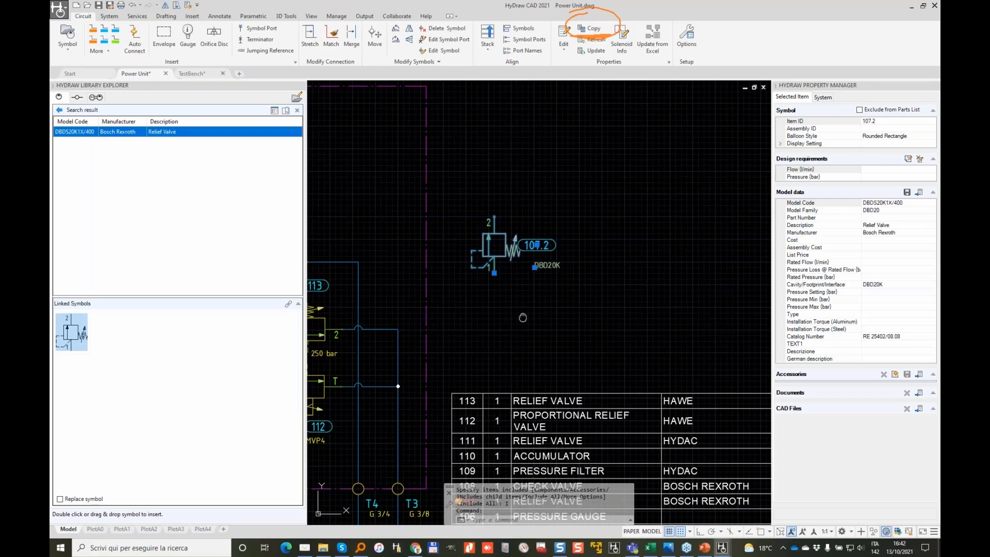
Step: Window-select relief valve 107.2 and erase it from the schematic
{"action": "middle_click_drag", "start_coordinate": [515, 323], "coordinate": [645, 270]}
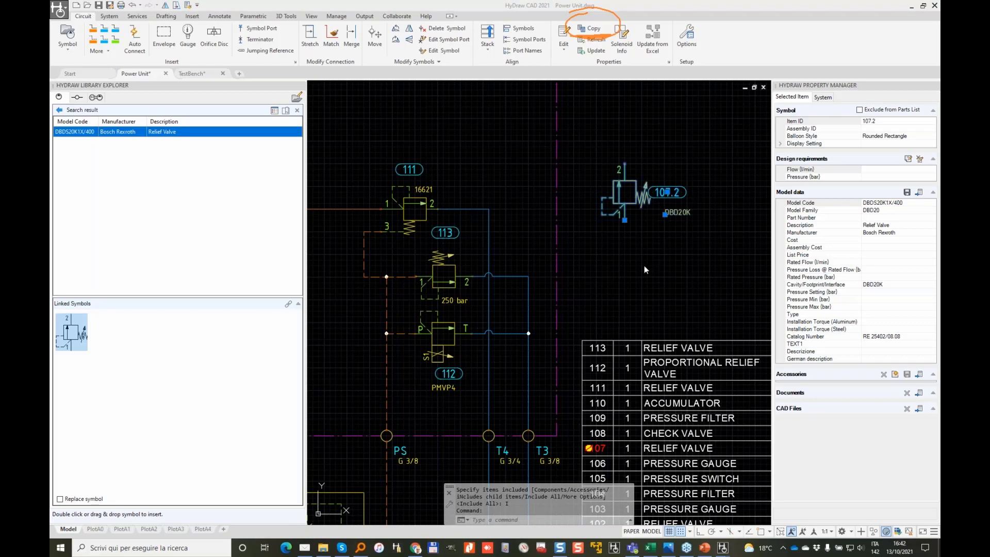
{"action": "scroll", "coordinate": [645, 265], "scroll_direction": "down", "scroll_amount": 2}
{"action": "scroll", "coordinate": [664, 257], "scroll_direction": "up", "scroll_amount": 2}
{"action": "key", "text": "Escape"}
{"action": "scroll", "coordinate": [664, 257], "scroll_direction": "down", "scroll_amount": 4}
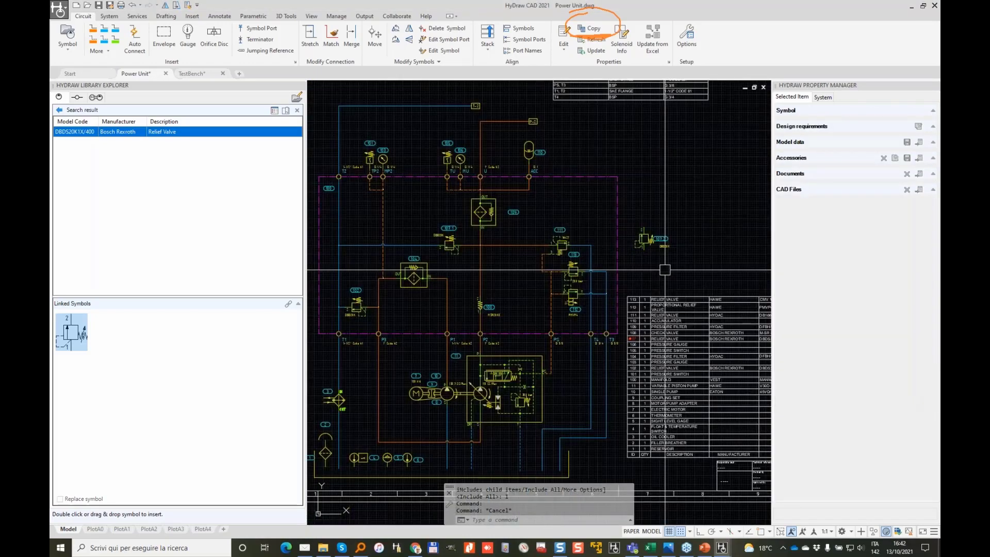
{"action": "left_click", "coordinate": [666, 182]}
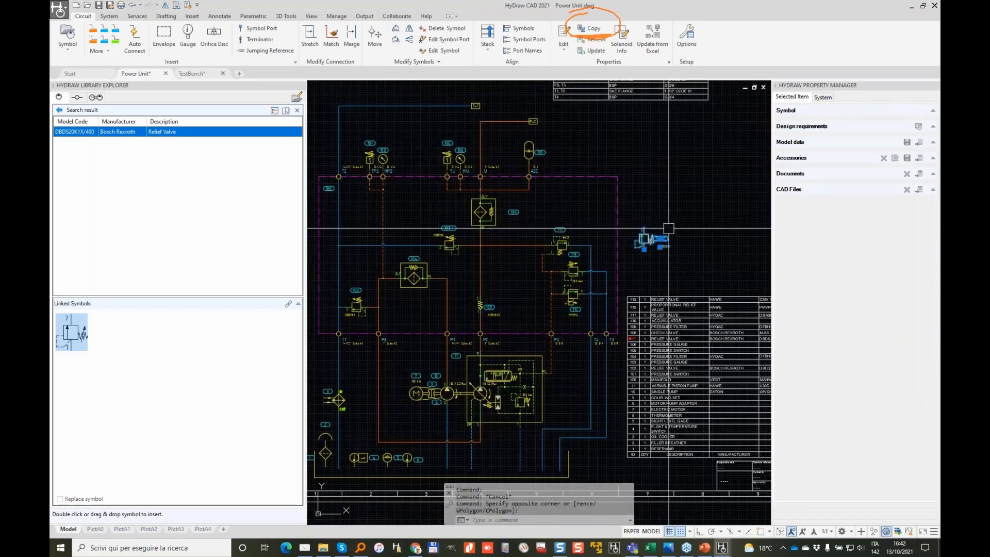
{"action": "key", "text": "Delete"}
Step: Browse the Hydraulic Symbols library and pick a relief valve symbol
{"action": "left_click", "coordinate": [59, 109]}
{"action": "left_click", "coordinate": [298, 109]}
{"action": "left_click", "coordinate": [70, 238]}
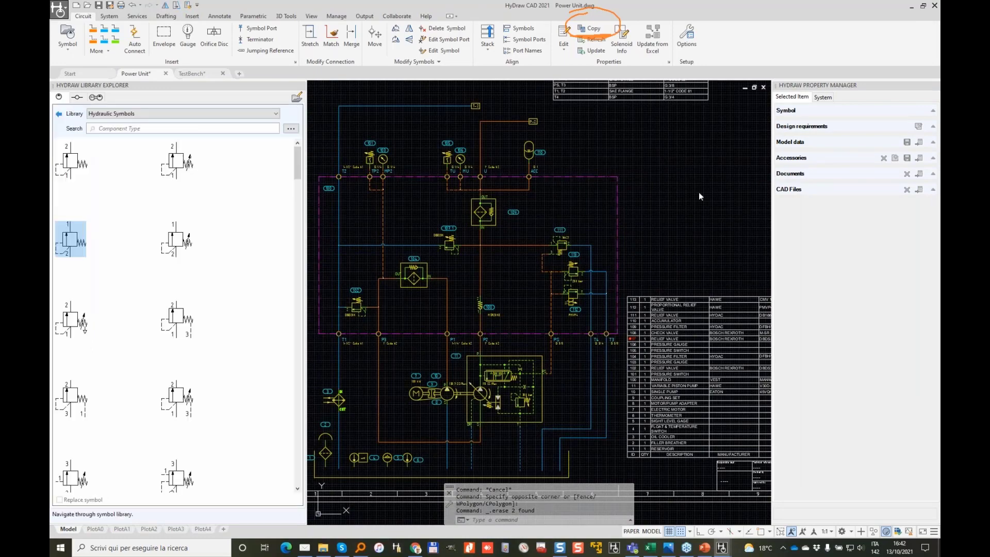
Step: Place the plain relief valve symbol as item 12 right of valves 111–113
{"action": "scroll", "coordinate": [676, 194], "scroll_direction": "up", "scroll_amount": 4}
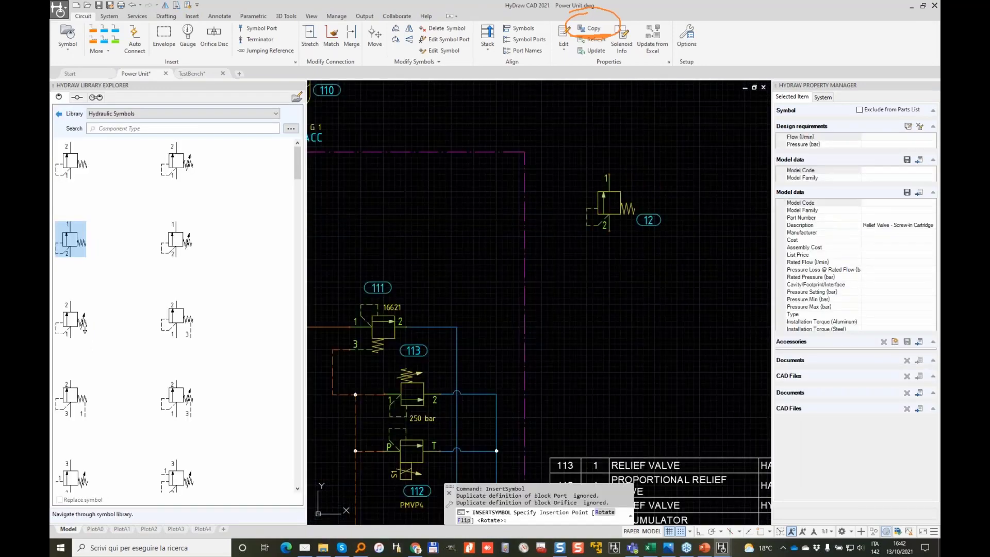
{"action": "left_click", "coordinate": [608, 203]}
{"action": "scroll", "coordinate": [651, 214], "scroll_direction": "up", "scroll_amount": 2}
{"action": "scroll", "coordinate": [627, 222], "scroll_direction": "down", "scroll_amount": 4}
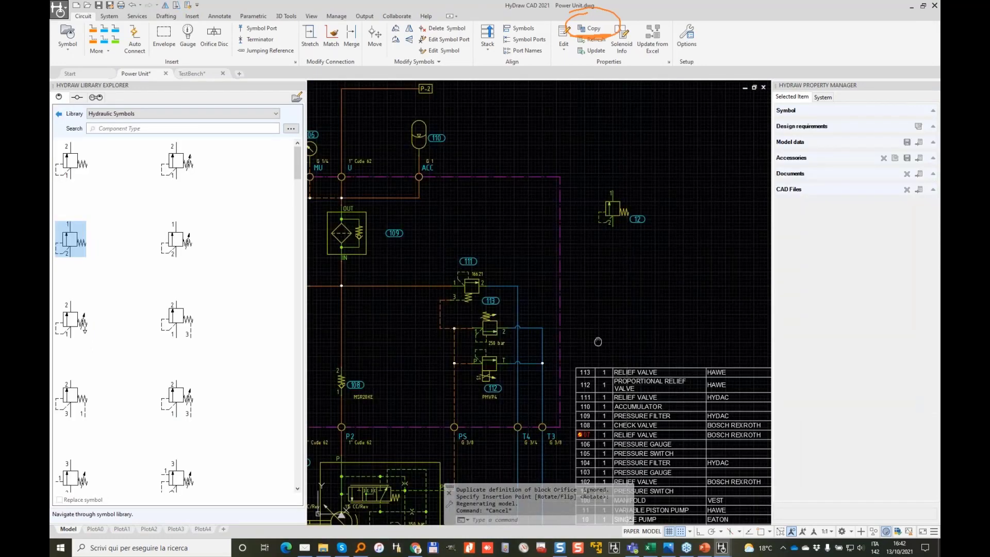
Step: Select the entire parts list table with a crossing window
{"action": "scroll", "coordinate": [453, 241], "scroll_direction": "up", "scroll_amount": 6}
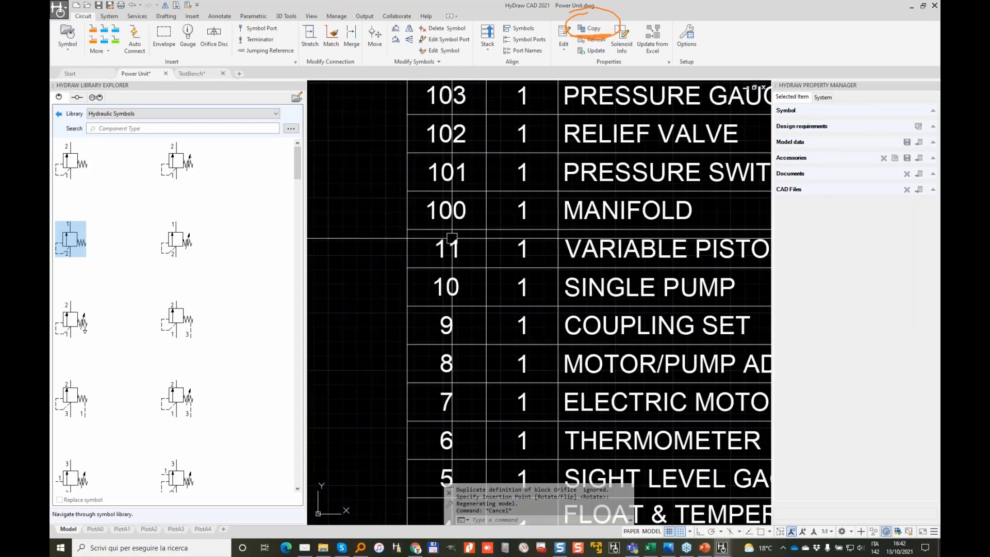
{"action": "scroll", "coordinate": [452, 242], "scroll_direction": "down", "scroll_amount": 5}
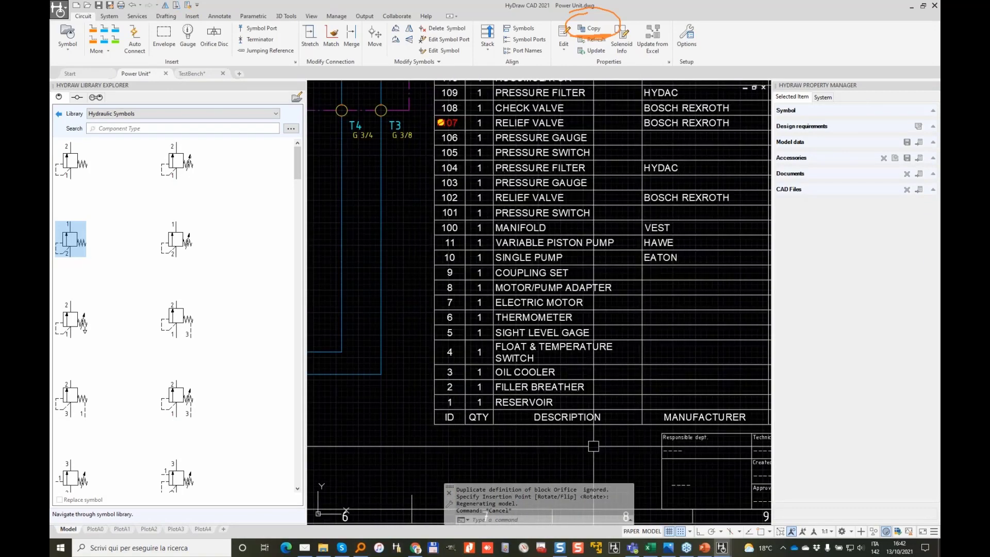
{"action": "left_click", "coordinate": [593, 447]}
{"action": "left_click", "coordinate": [541, 324]}
Step: Run Update Part List on the selected table and pan to review the refreshed list
{"action": "right_click", "coordinate": [542, 321]}
{"action": "left_click", "coordinate": [586, 225]}
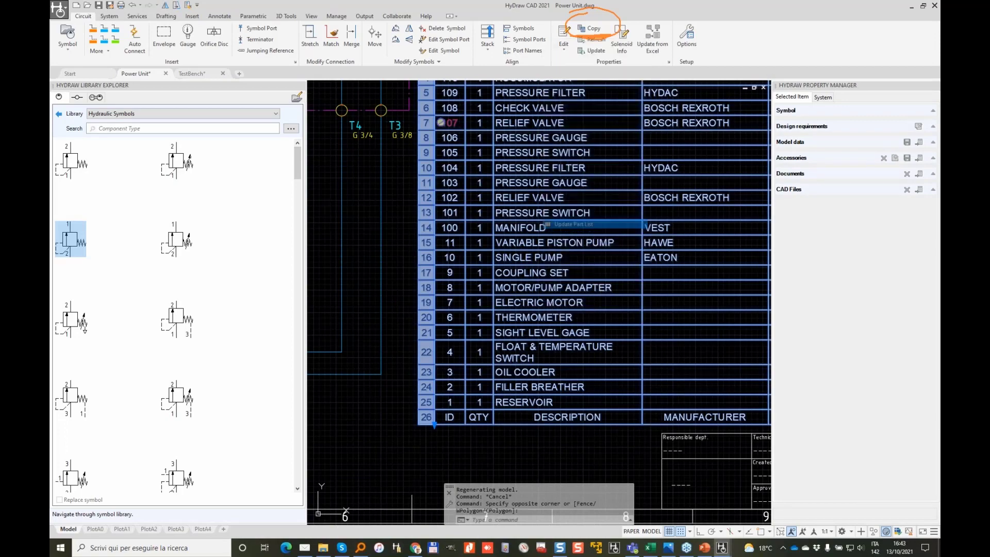
{"action": "scroll", "coordinate": [449, 120], "scroll_direction": "up", "scroll_amount": 3}
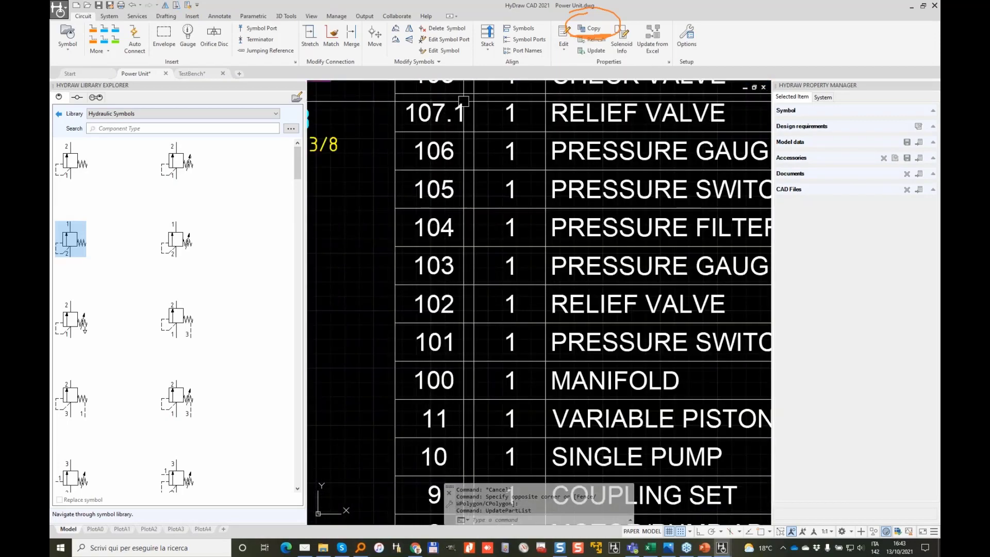
{"action": "scroll", "coordinate": [428, 111], "scroll_direction": "down", "scroll_amount": 6}
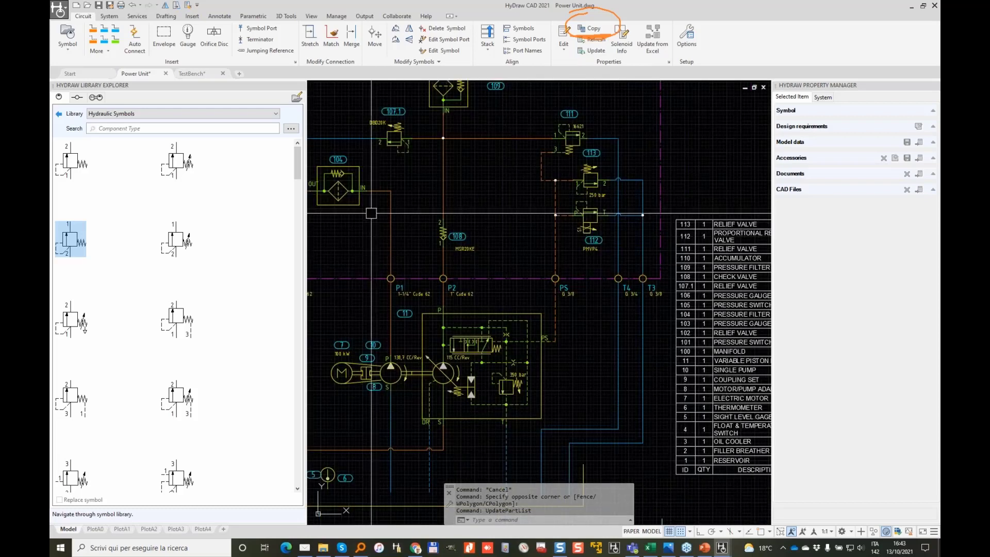
{"action": "scroll", "coordinate": [374, 120], "scroll_direction": "up", "scroll_amount": 4}
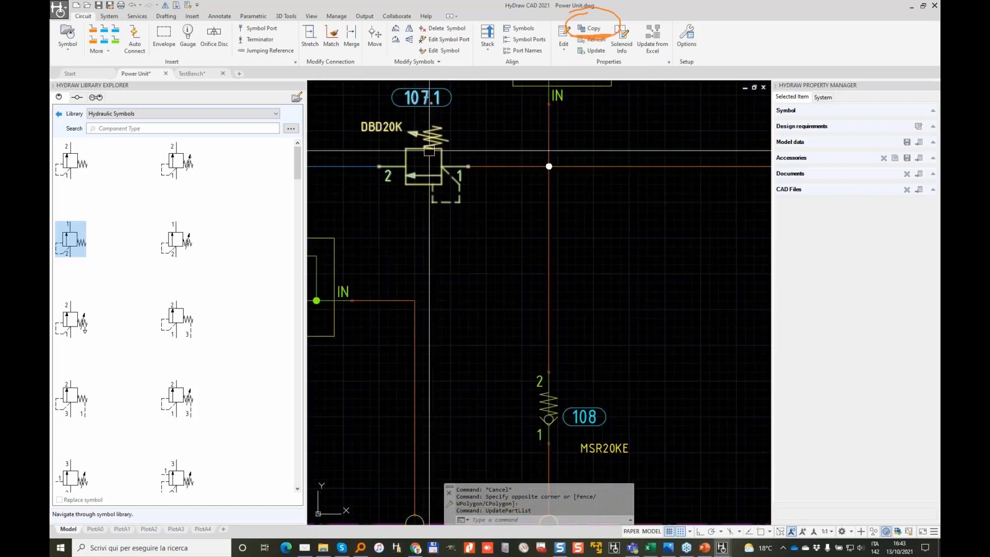
{"action": "scroll", "coordinate": [418, 113], "scroll_direction": "down", "scroll_amount": 5}
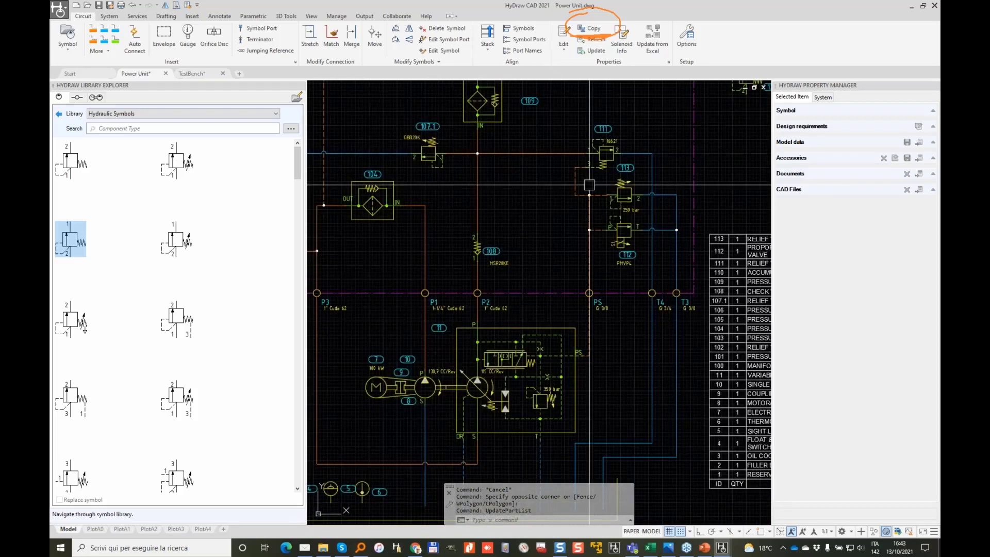
{"action": "mouse_move", "coordinate": [570, 214]}
{"action": "middle_mouse_down"}
{"action": "mouse_move", "coordinate": [534, 224]}
{"action": "mouse_move", "coordinate": [496, 258]}
{"action": "mouse_move", "coordinate": [440, 275]}
{"action": "middle_mouse_up"}
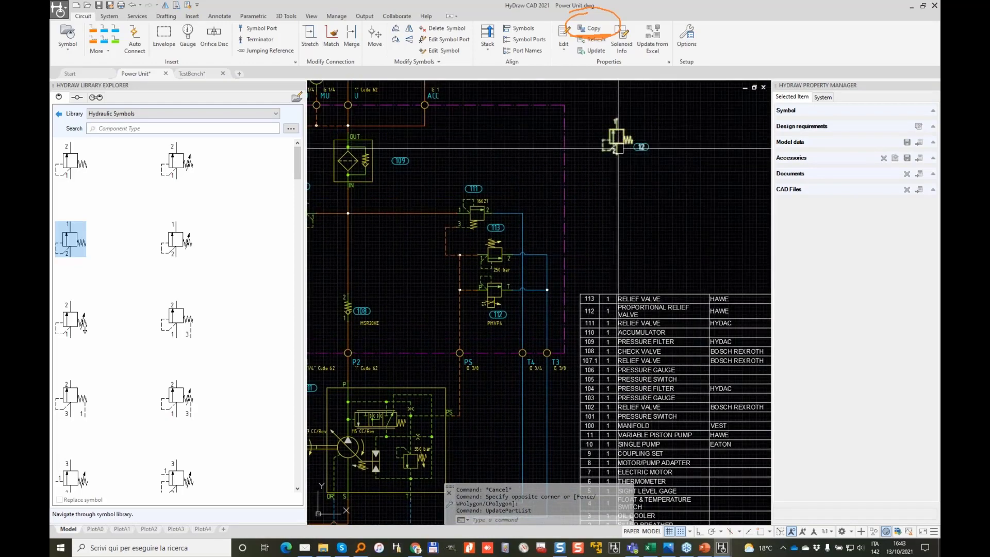
{"action": "scroll", "coordinate": [605, 237], "scroll_direction": "down", "scroll_amount": 3}
{"action": "middle_click_drag", "start_coordinate": [606, 239], "coordinate": [527, 222]}
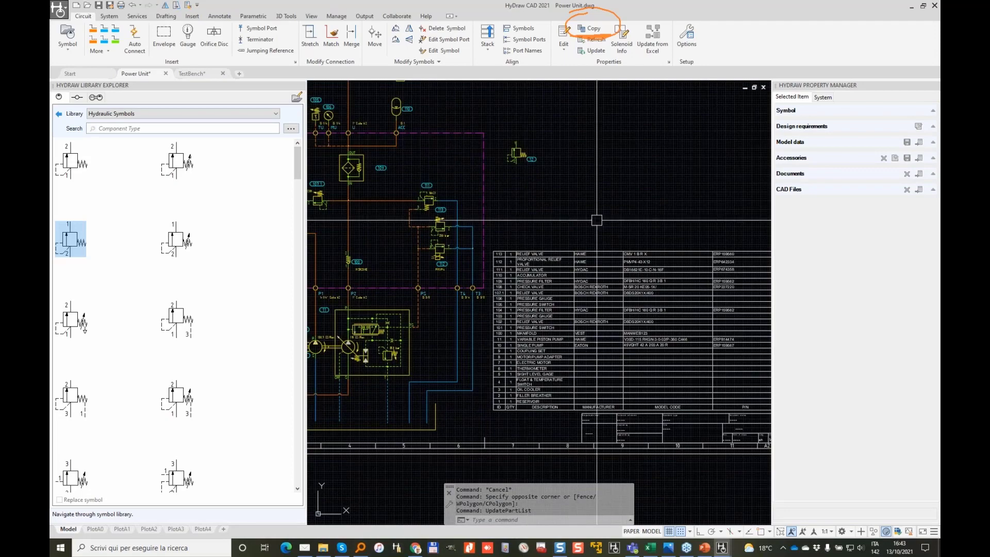
Step: Window-select the parts list to check it, then clear the selection
{"action": "left_click", "coordinate": [724, 214]}
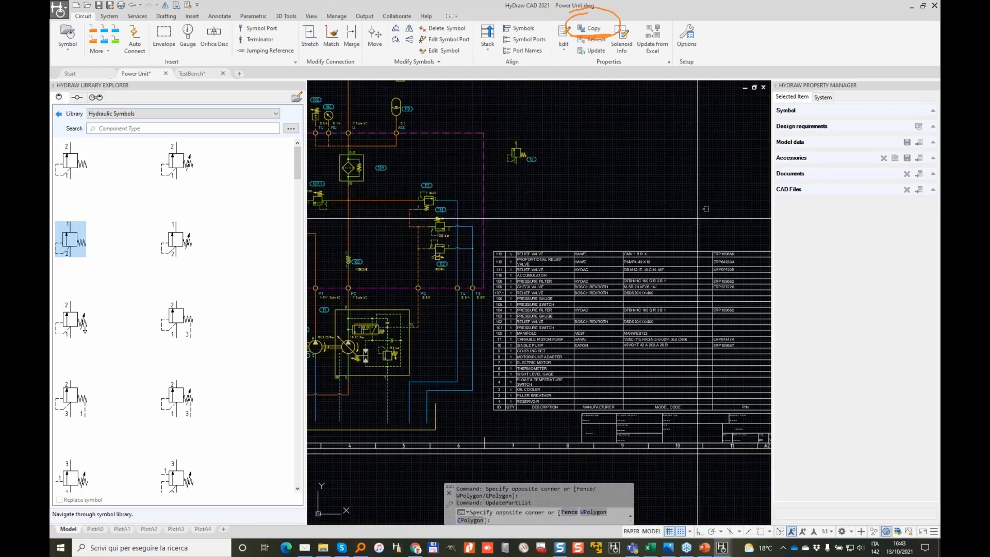
{"action": "left_click", "coordinate": [610, 295]}
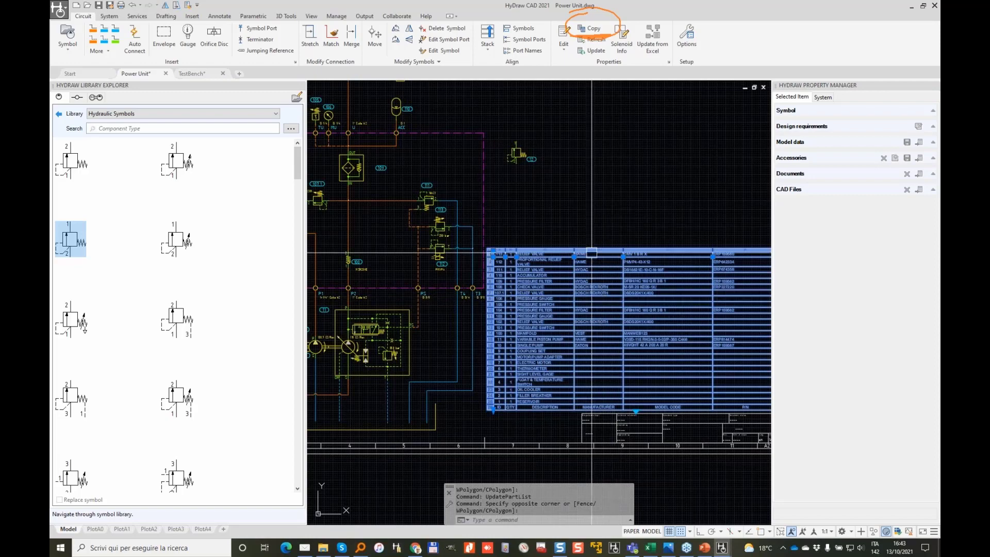
{"action": "scroll", "coordinate": [567, 268], "scroll_direction": "down", "scroll_amount": 3}
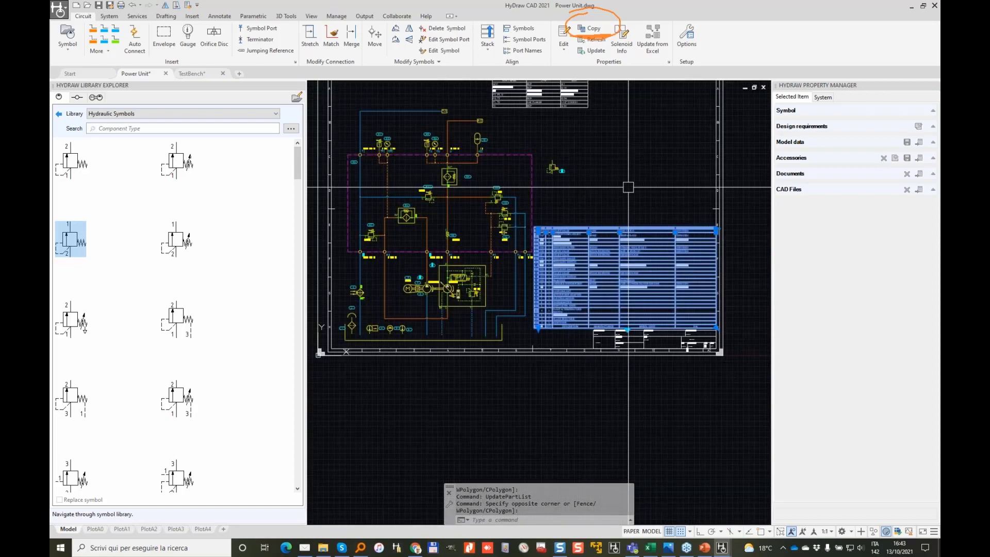
{"action": "scroll", "coordinate": [609, 224], "scroll_direction": "up", "scroll_amount": 3}
{"action": "key", "text": "Escape"}
{"action": "key", "text": "Escape"}
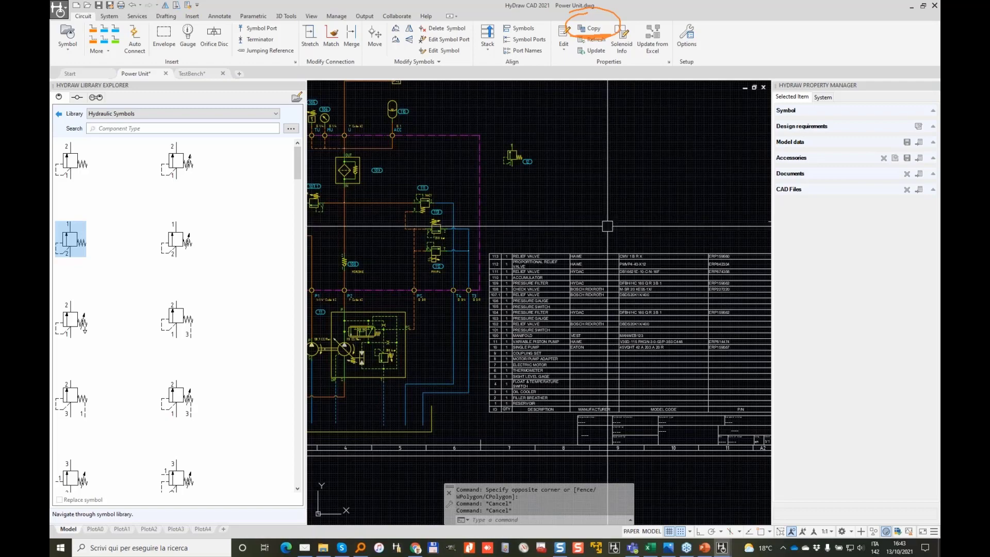
Step: Select the parts list table and bring up its actions, then dismiss them
{"action": "left_click", "coordinate": [606, 228]}
{"action": "left_click", "coordinate": [536, 257]}
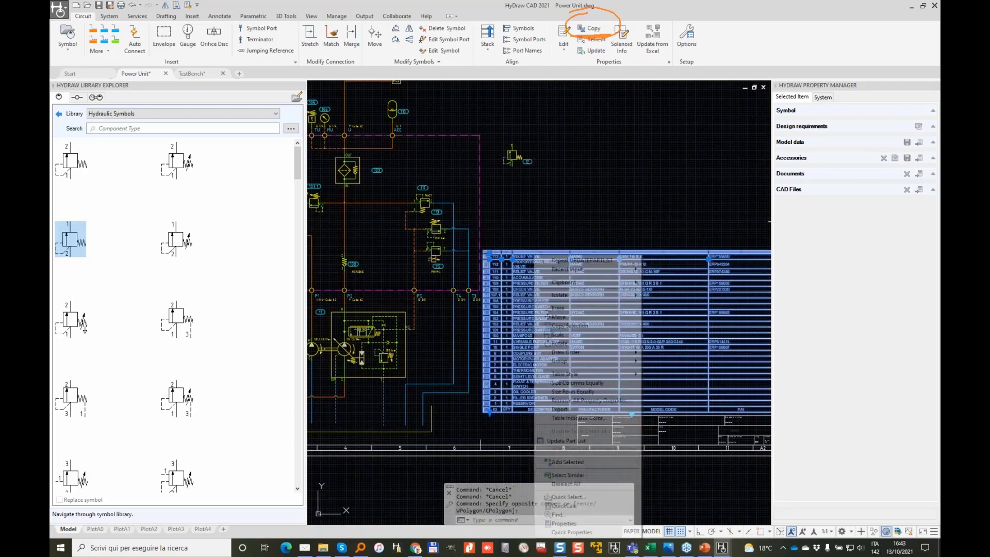
{"action": "right_click", "coordinate": [534, 255]}
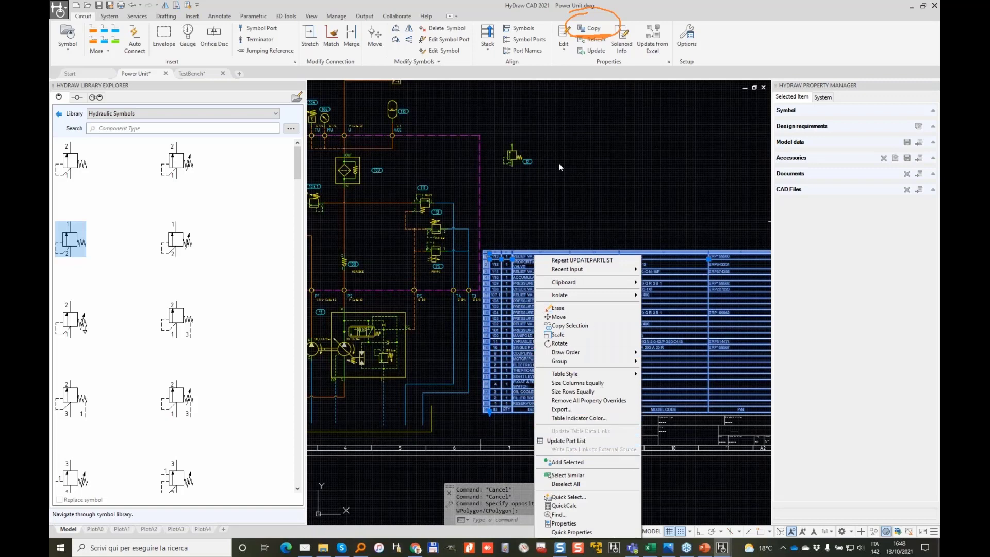
{"action": "key", "text": "Escape"}
{"action": "key", "text": "Escape"}
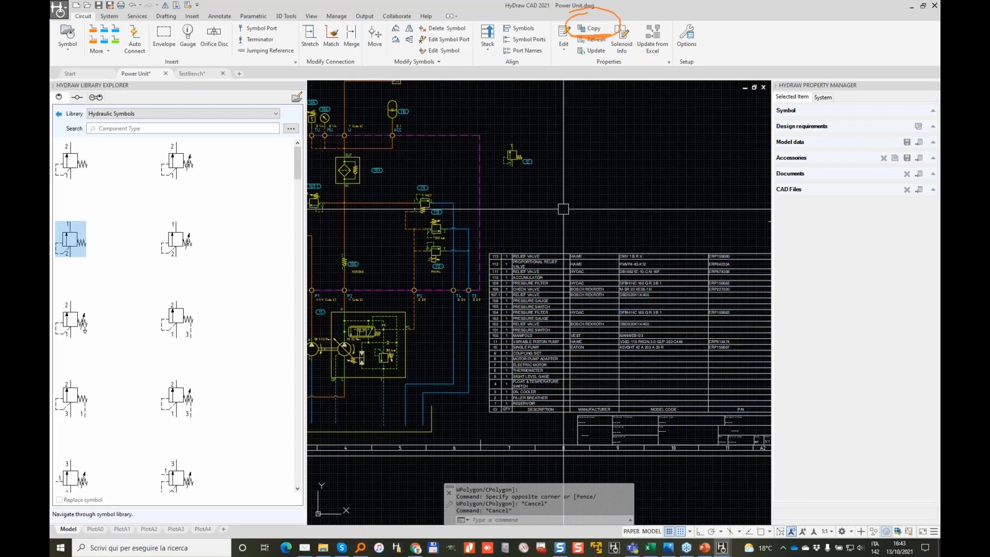
Step: Window-select the old parts list table and delete it from the sheet
{"action": "left_click", "coordinate": [586, 212]}
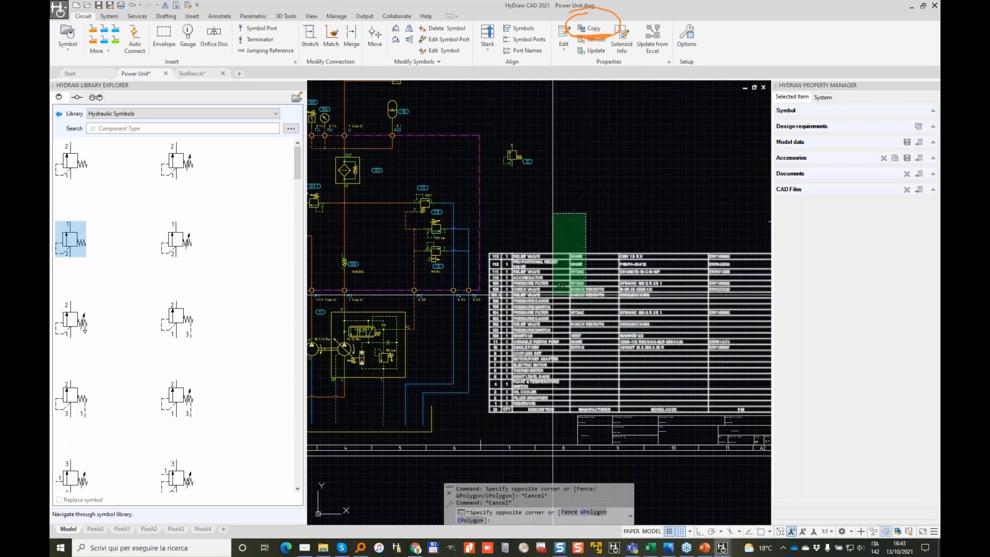
{"action": "left_click", "coordinate": [562, 285]}
{"action": "key", "text": "Delete"}
{"action": "left_click", "coordinate": [109, 16]}
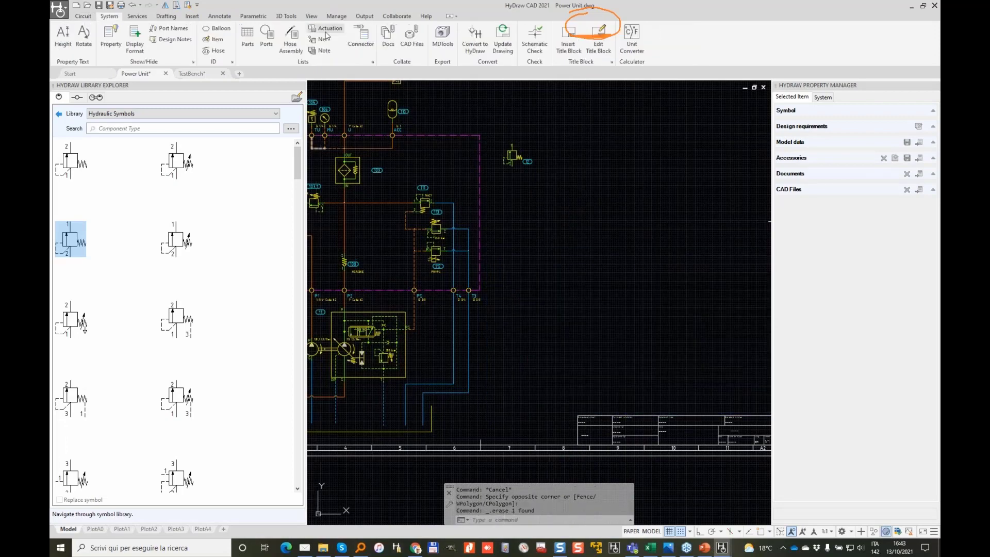
{"action": "left_click", "coordinate": [247, 36]}
Step: Create a parts list from all 111 schematic symbols and place it on the sheet
{"action": "left_click", "coordinate": [488, 122]}
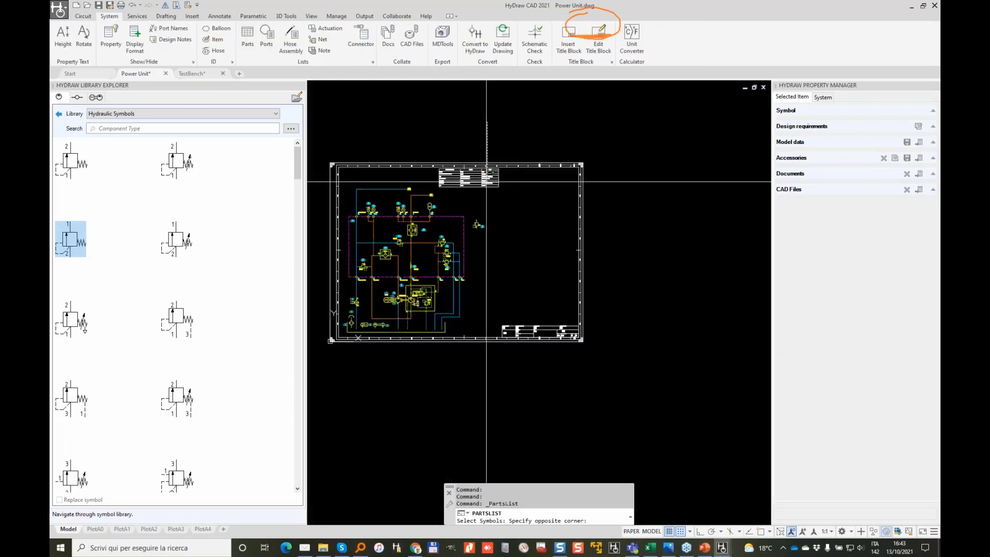
{"action": "left_click", "coordinate": [331, 354]}
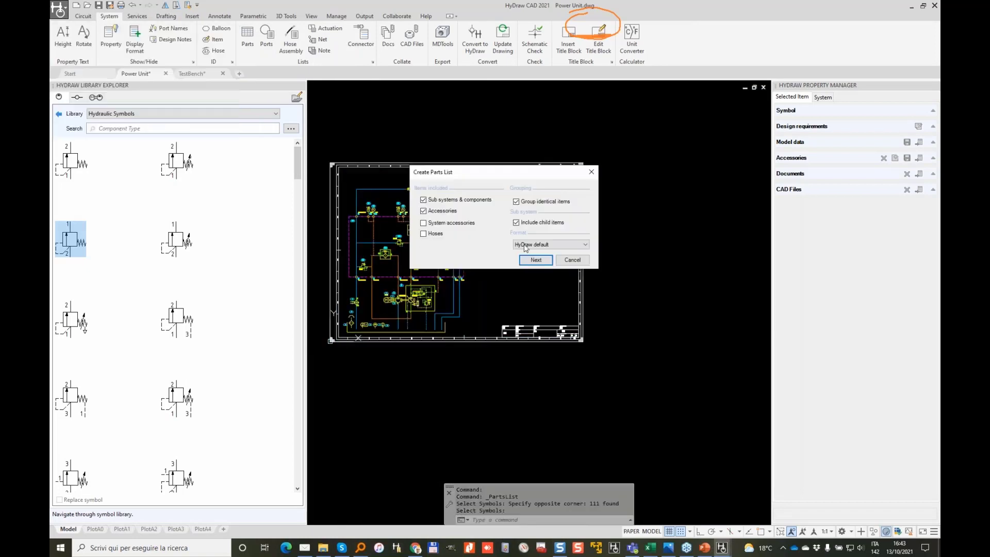
{"action": "left_click", "coordinate": [536, 260]}
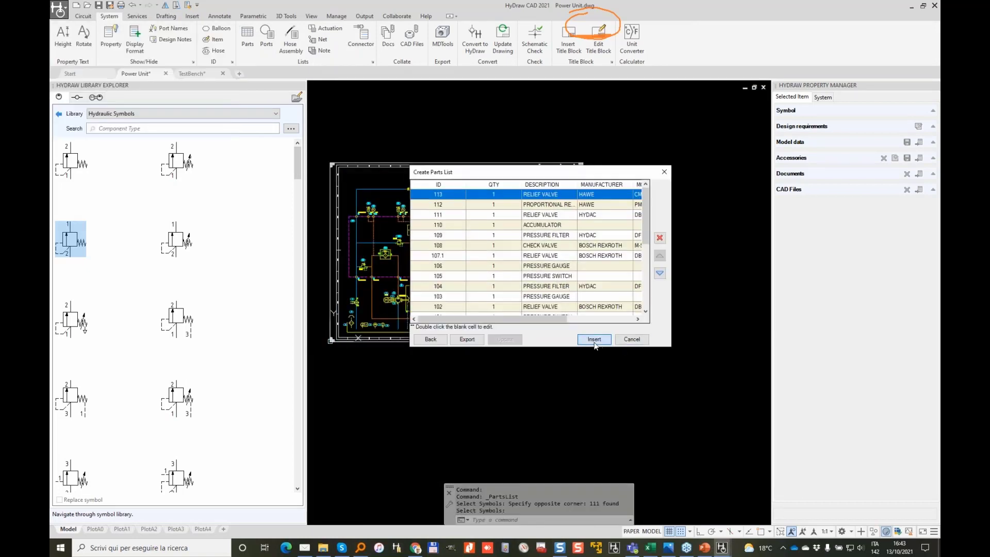
{"action": "left_click", "coordinate": [593, 339]}
{"action": "left_click", "coordinate": [477, 243]}
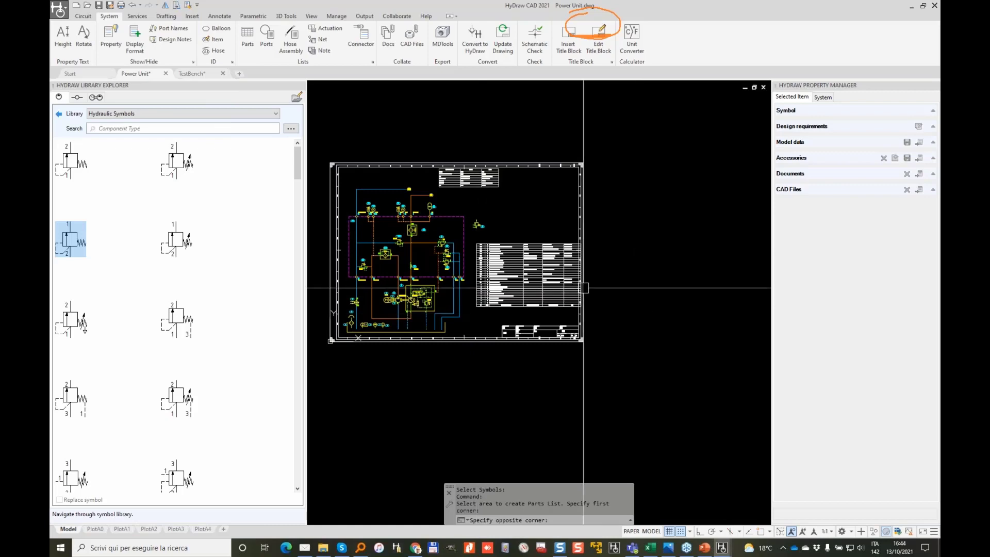
Step: Bring the new table's header and title block into view and select the table
{"action": "scroll", "coordinate": [490, 216], "scroll_direction": "up", "scroll_amount": 5}
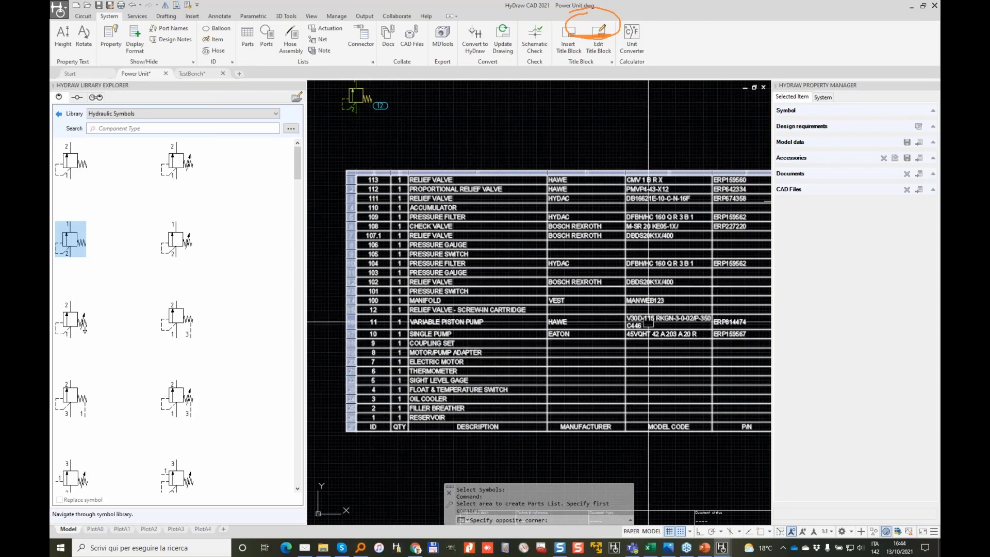
{"action": "middle_click_drag", "start_coordinate": [648, 321], "coordinate": [585, 266]}
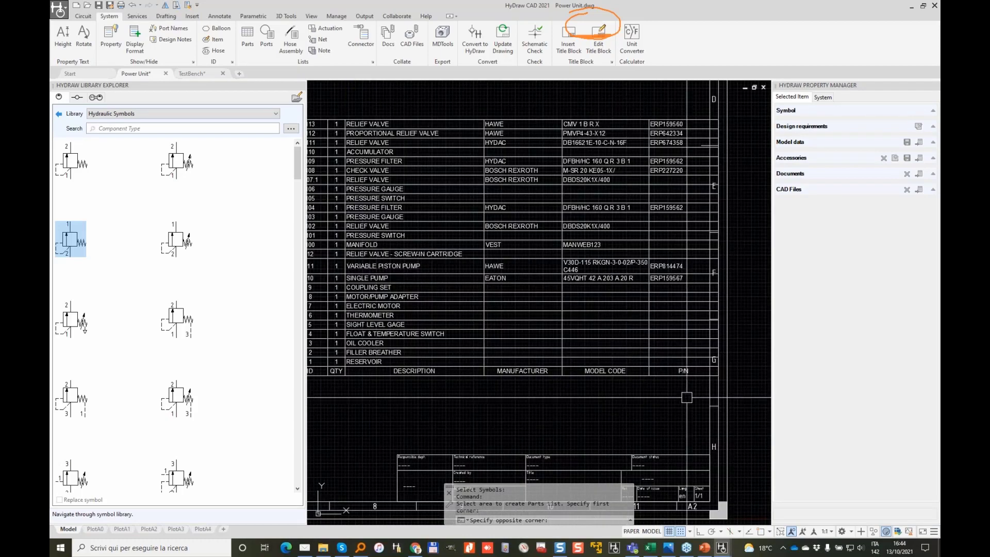
{"action": "left_click", "coordinate": [674, 400]}
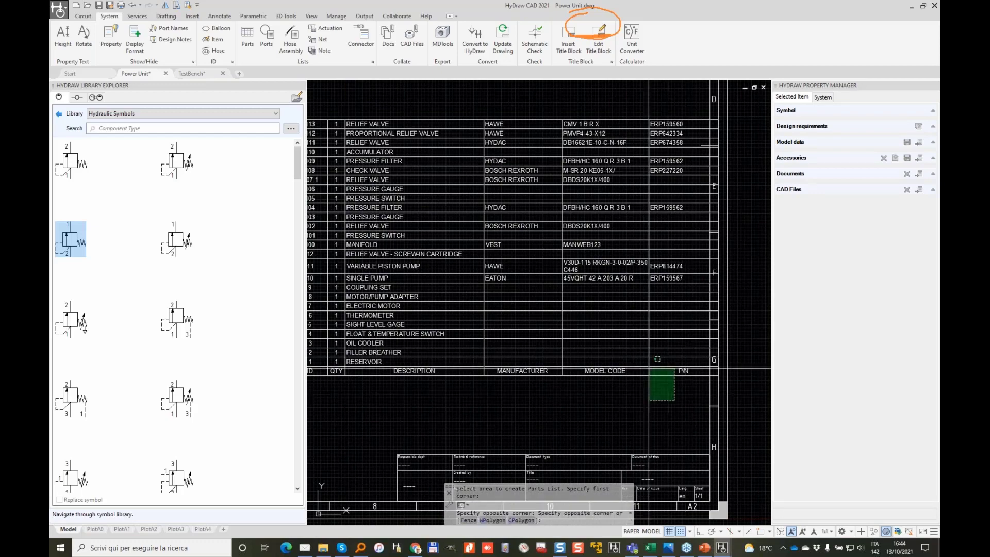
{"action": "left_click", "coordinate": [648, 368]}
{"action": "scroll", "coordinate": [592, 350], "scroll_direction": "down", "scroll_amount": 2}
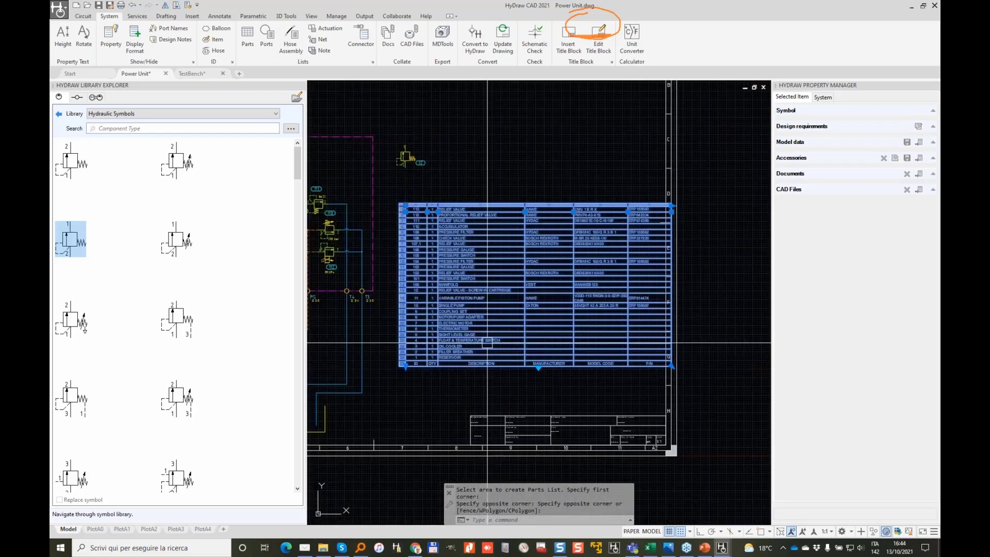